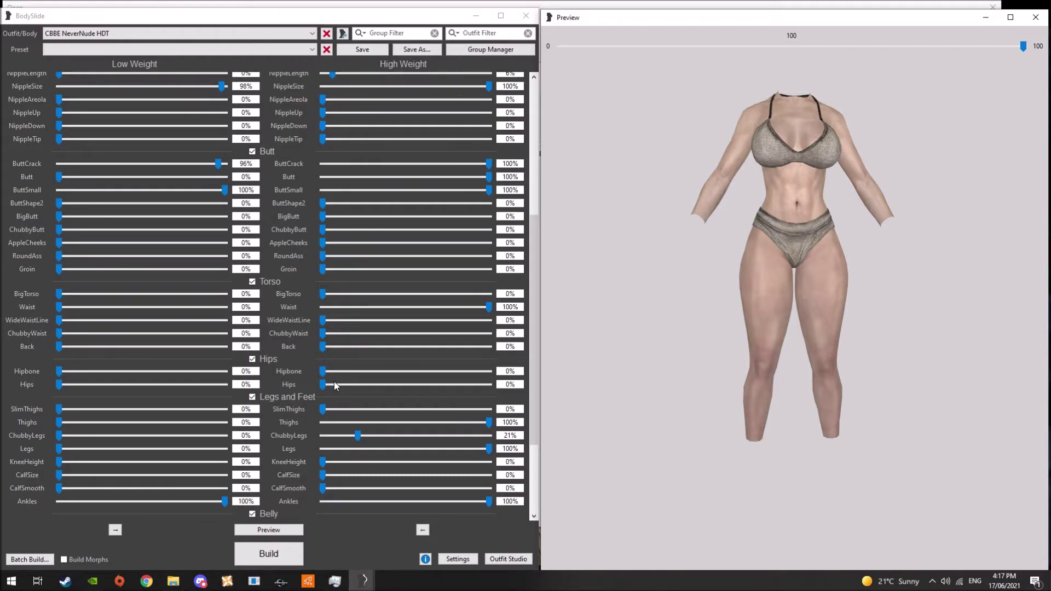
{"action": "left_click_drag", "start_coordinate": [887, 314], "coordinate": [825, 300]}
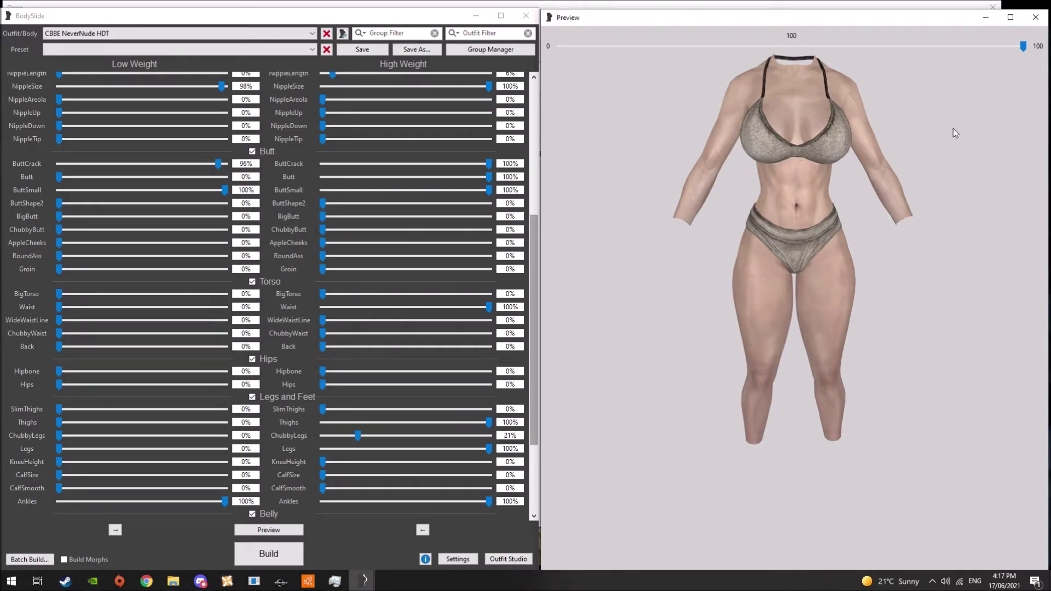
{"action": "left_click_drag", "start_coordinate": [953, 129], "coordinate": [904, 143]}
{"action": "scroll", "coordinate": [758, 150], "scroll_direction": "down", "scroll_amount": 2}
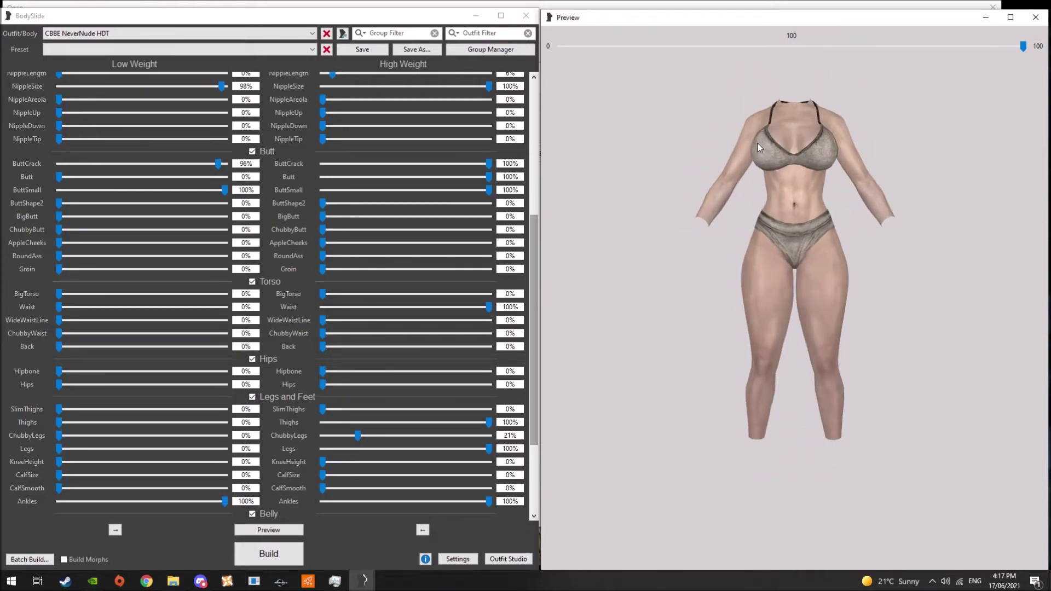
Save the current slider settings as a new preset named ThickASS, without assigning any groups
{"action": "left_click", "coordinate": [416, 49]}
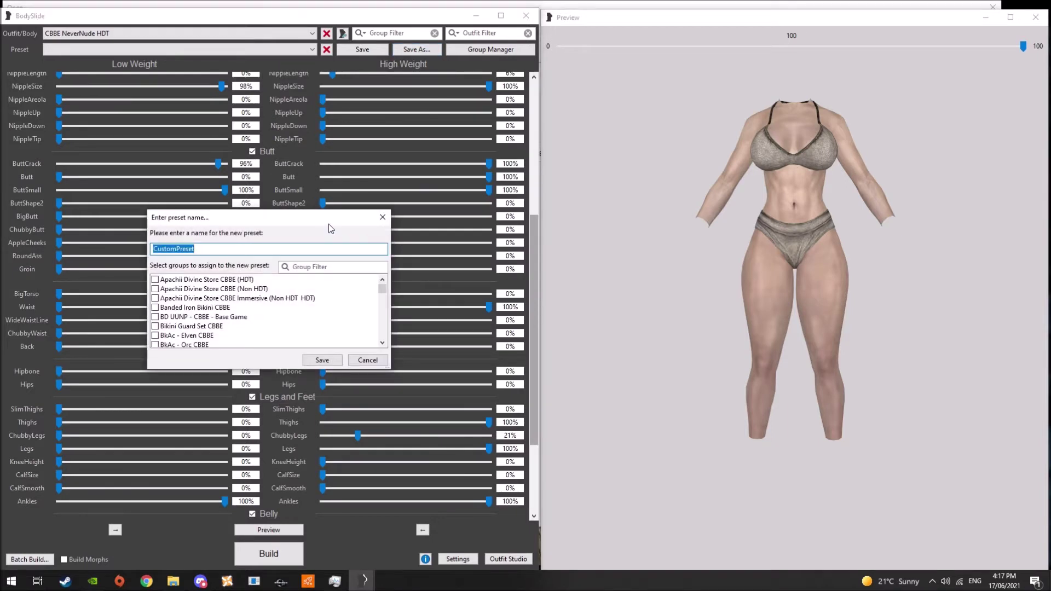
{"action": "key", "text": "BackSpace"}
{"action": "type", "text": "ThickASS"}
{"action": "left_click", "coordinate": [325, 363]}
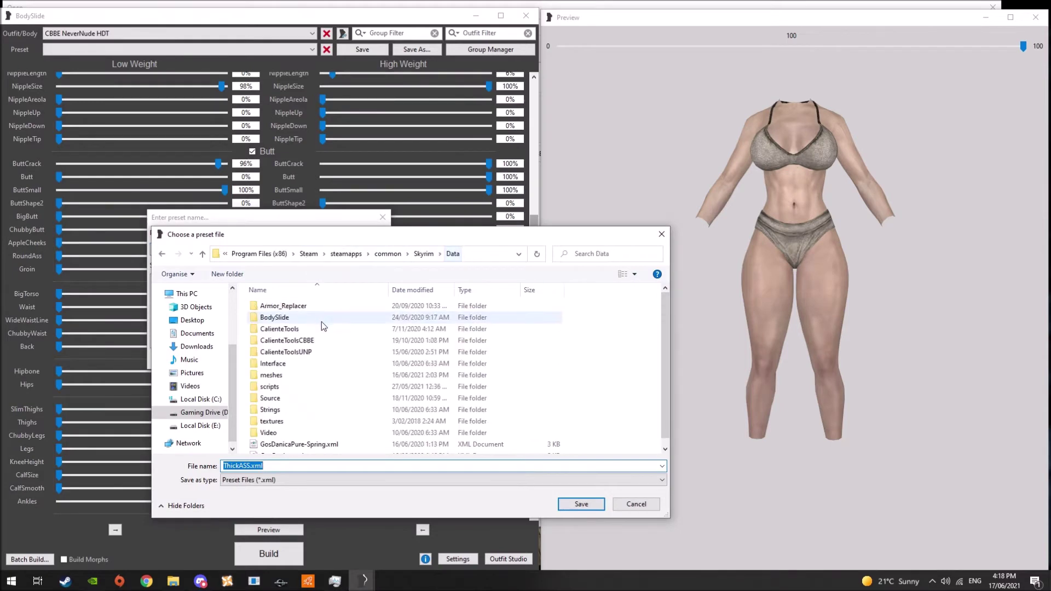
Store the ThickASS.xml preset file in the CalienteToolsCBBE\BodySlide\SliderPresets folder
{"action": "double_click", "coordinate": [303, 340]}
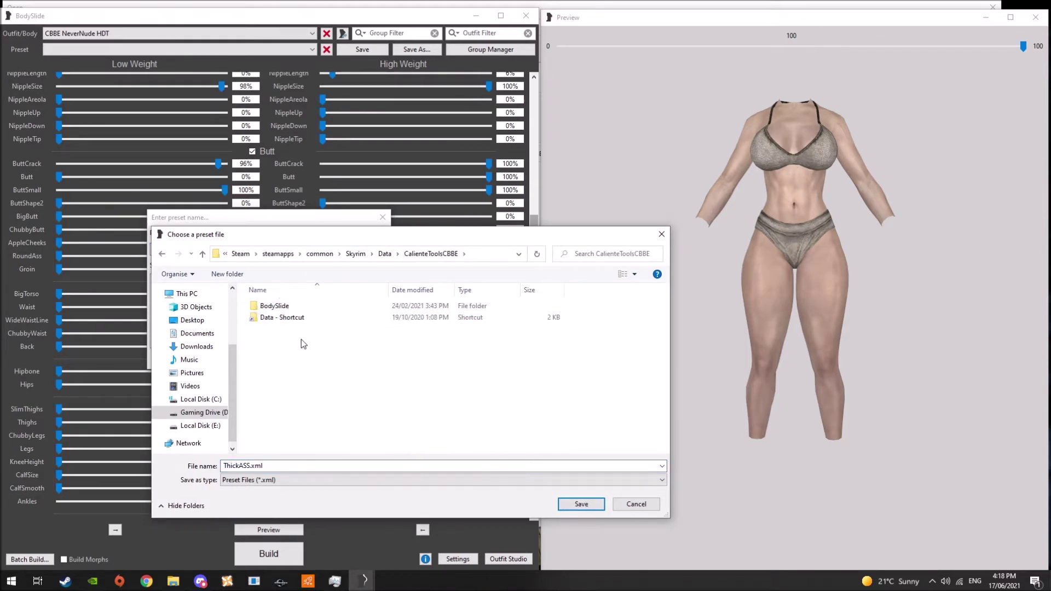
{"action": "left_click", "coordinate": [287, 307]}
{"action": "double_click", "coordinate": [287, 308]}
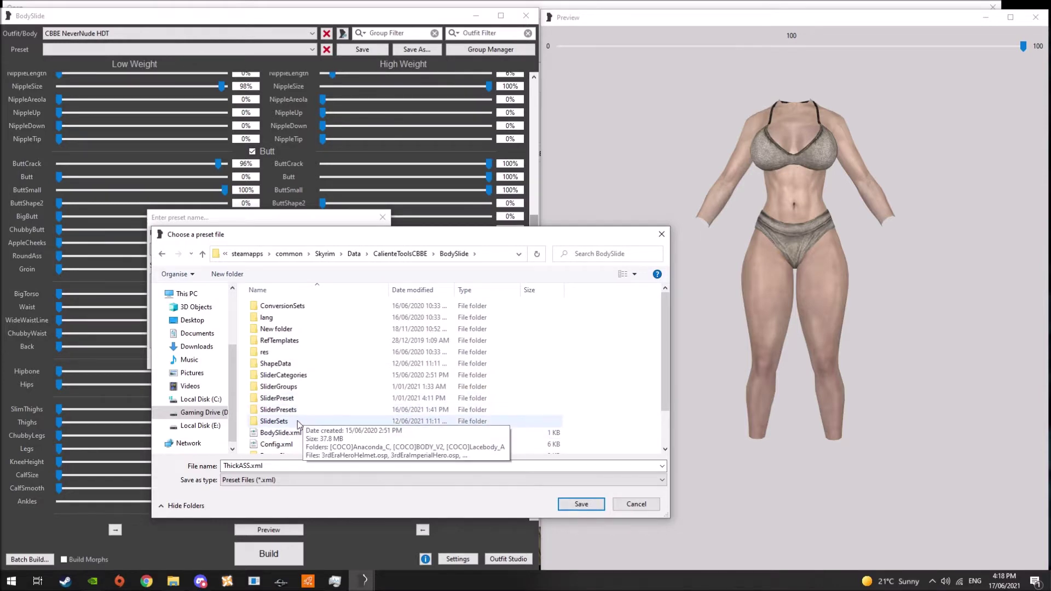
{"action": "double_click", "coordinate": [299, 410]}
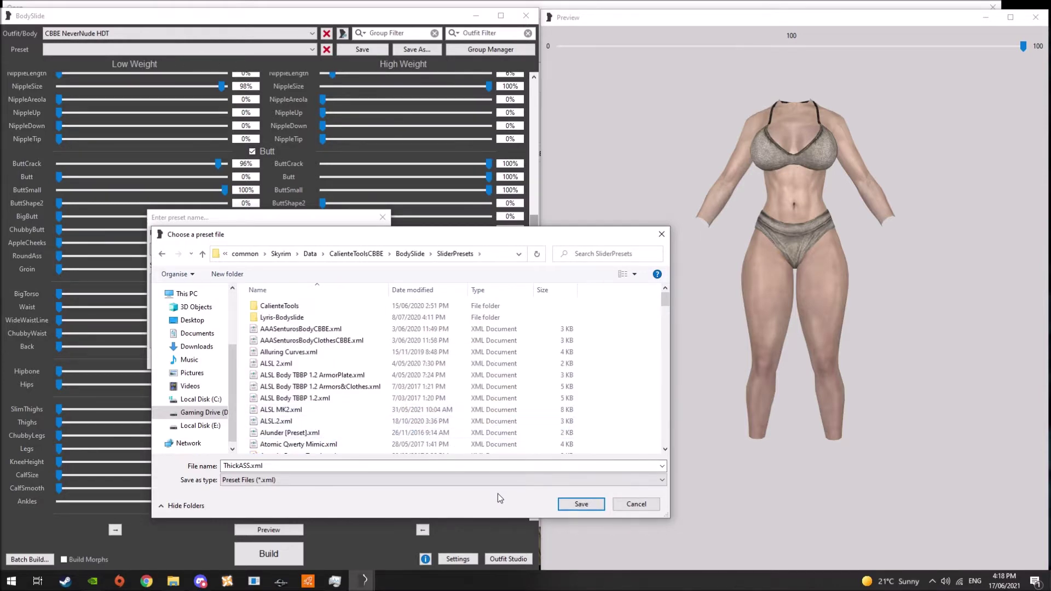
{"action": "left_click", "coordinate": [582, 503]}
{"action": "left_click", "coordinate": [323, 356]}
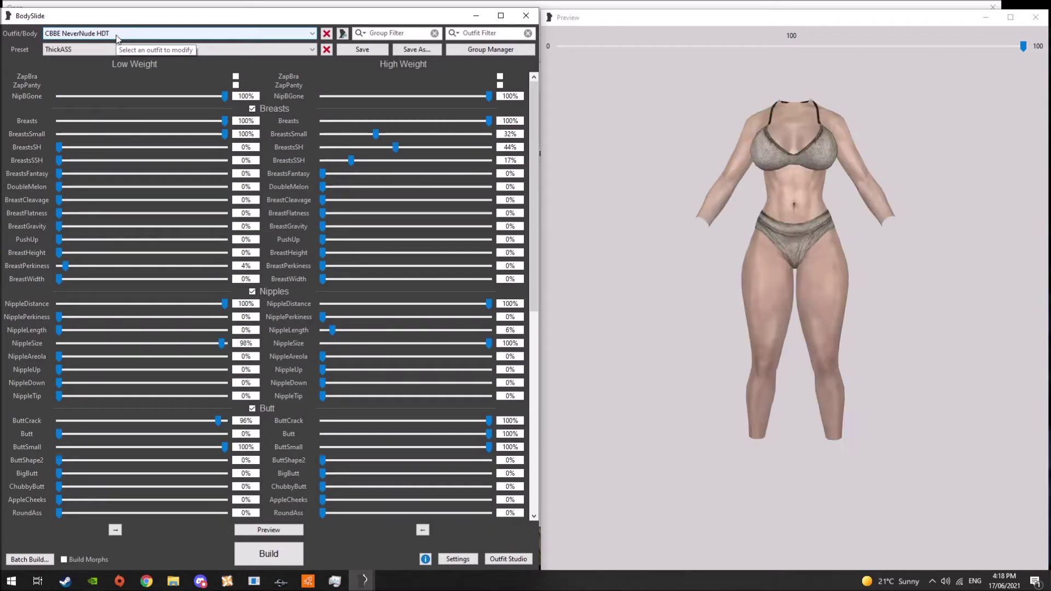
{"action": "left_click_drag", "start_coordinate": [733, 226], "coordinate": [566, 450]}
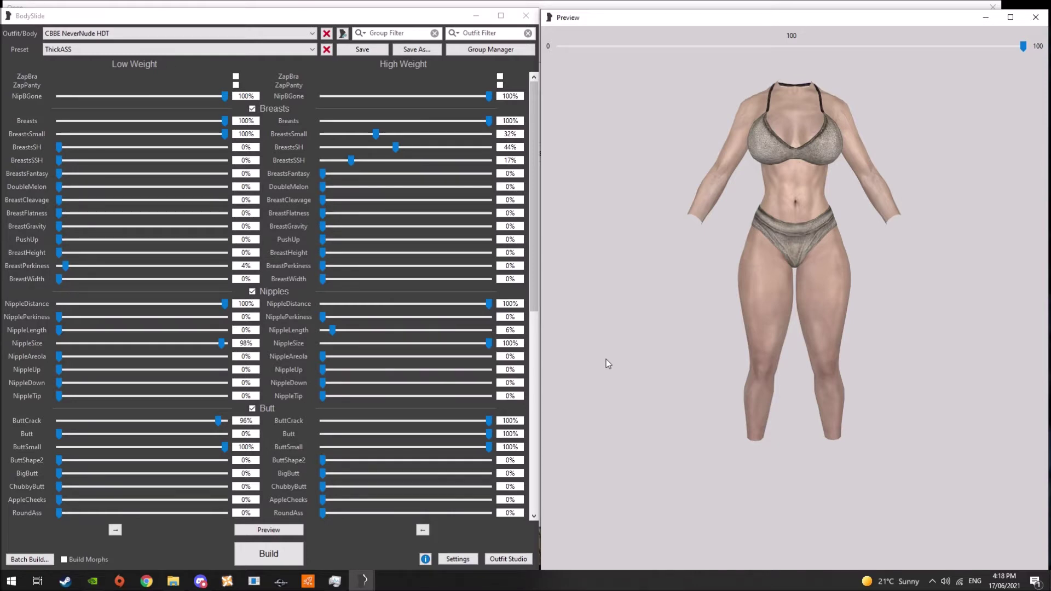
{"action": "left_click_drag", "start_coordinate": [830, 193], "coordinate": [784, 237]}
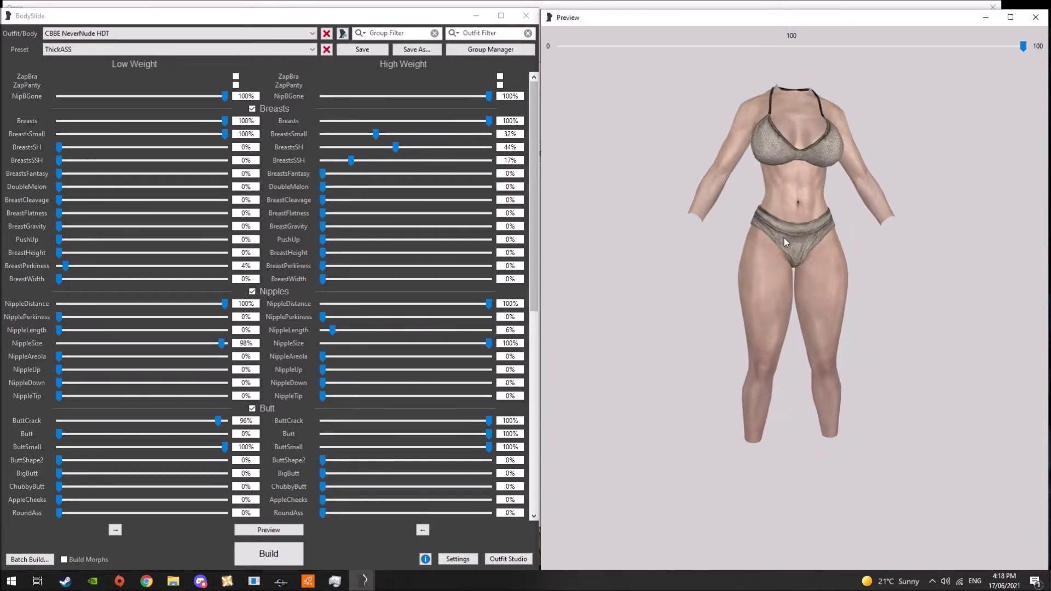
Start a batch build and deselect all slider sets in its list
{"action": "left_click", "coordinate": [29, 559]}
{"action": "right_click", "coordinate": [329, 308]}
{"action": "left_click", "coordinate": [350, 313]}
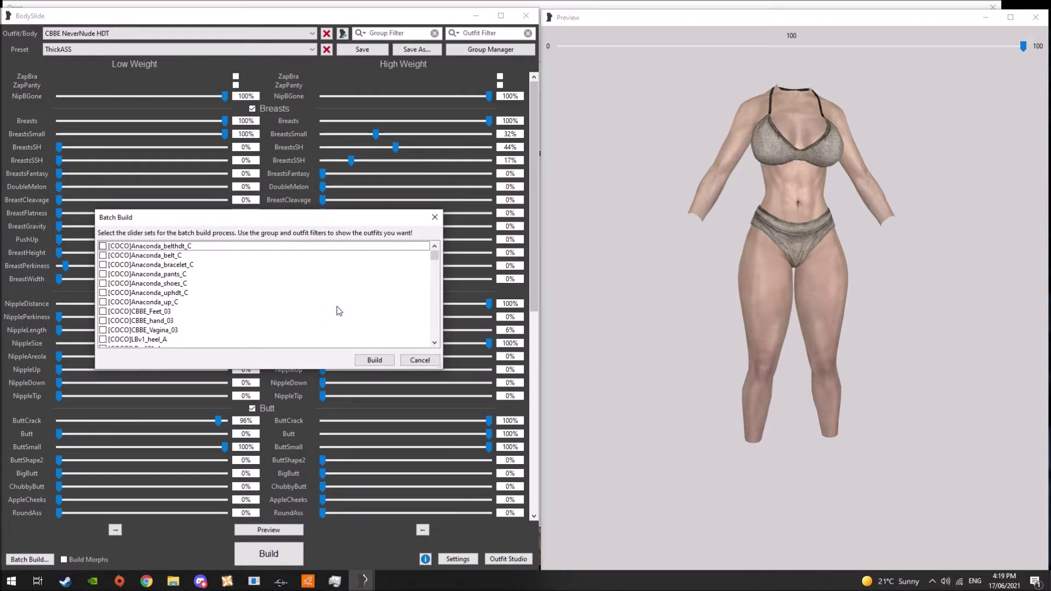
Batch-build only the VOBS Common 4 HDT and VOBS Common Boots 2 slider sets
{"action": "key", "text": "Page_Down"}
{"action": "key", "text": "Page_Down"}
{"action": "key", "text": "Page_Down"}
{"action": "key", "text": "Page_Down"}
{"action": "key", "text": "Page_Down"}
{"action": "key", "text": "Page_Down"}
{"action": "key", "text": "Page_Down"}
{"action": "key", "text": "Page_Down"}
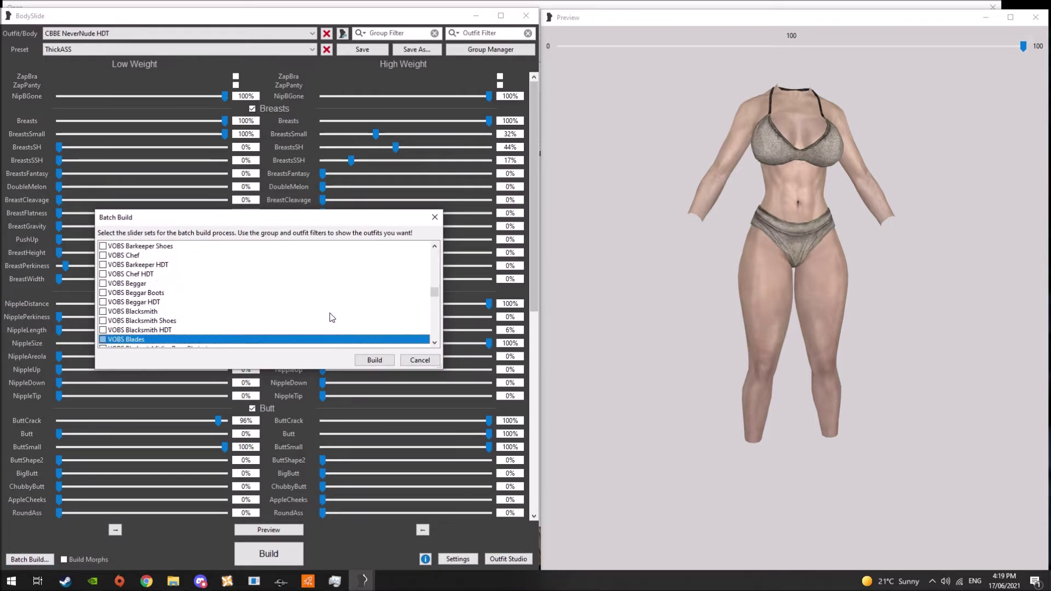
{"action": "key", "text": "Page_Down"}
{"action": "key", "text": "Page_Down"}
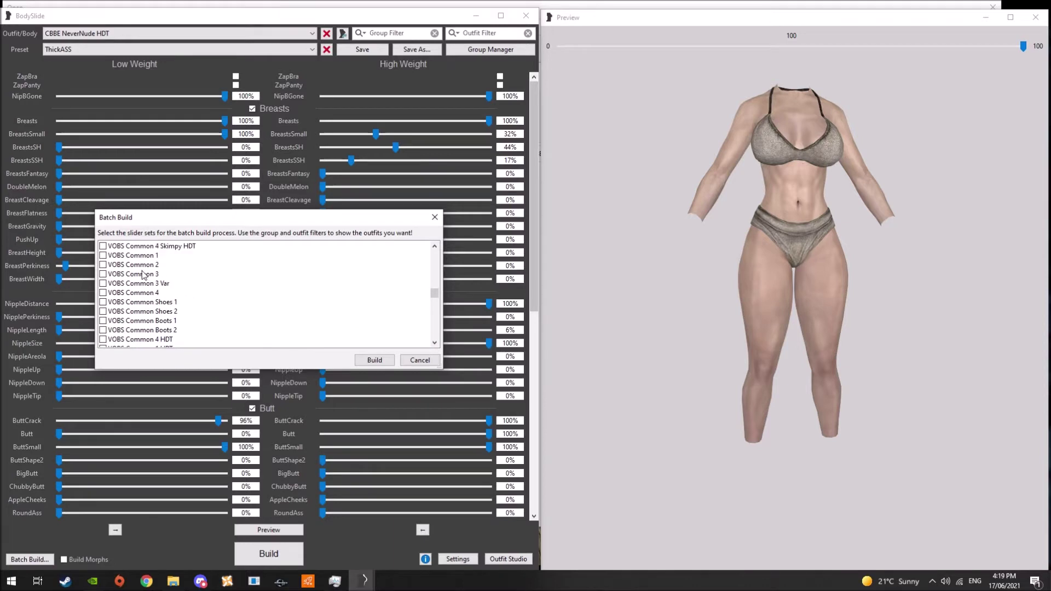
{"action": "left_click", "coordinate": [141, 293]}
{"action": "scroll", "coordinate": [168, 308], "scroll_direction": "down", "scroll_amount": 2}
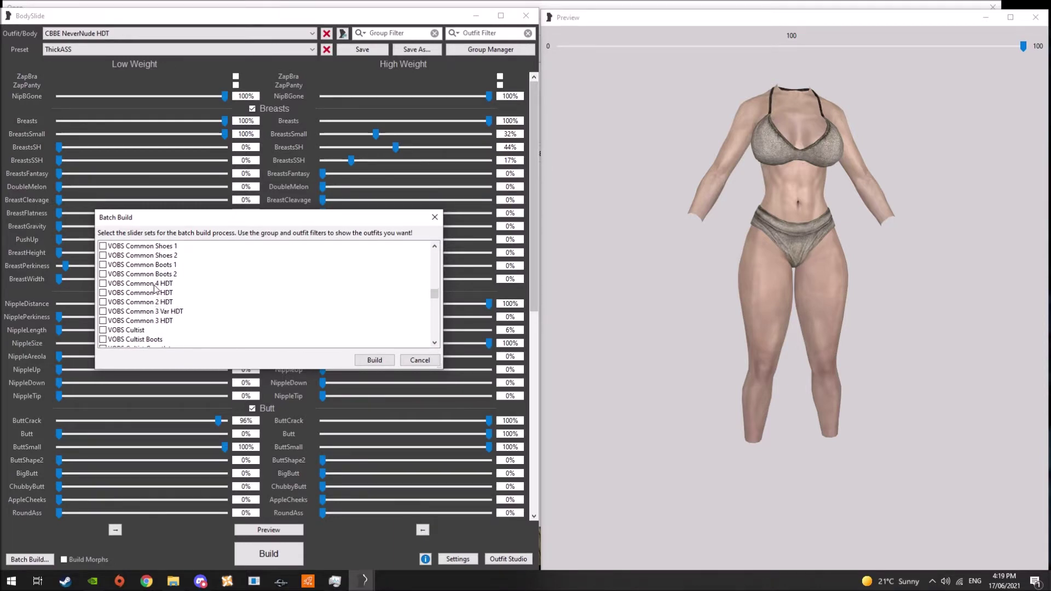
{"action": "double_click", "coordinate": [154, 284]}
{"action": "scroll", "coordinate": [184, 305], "scroll_direction": "up", "scroll_amount": 1}
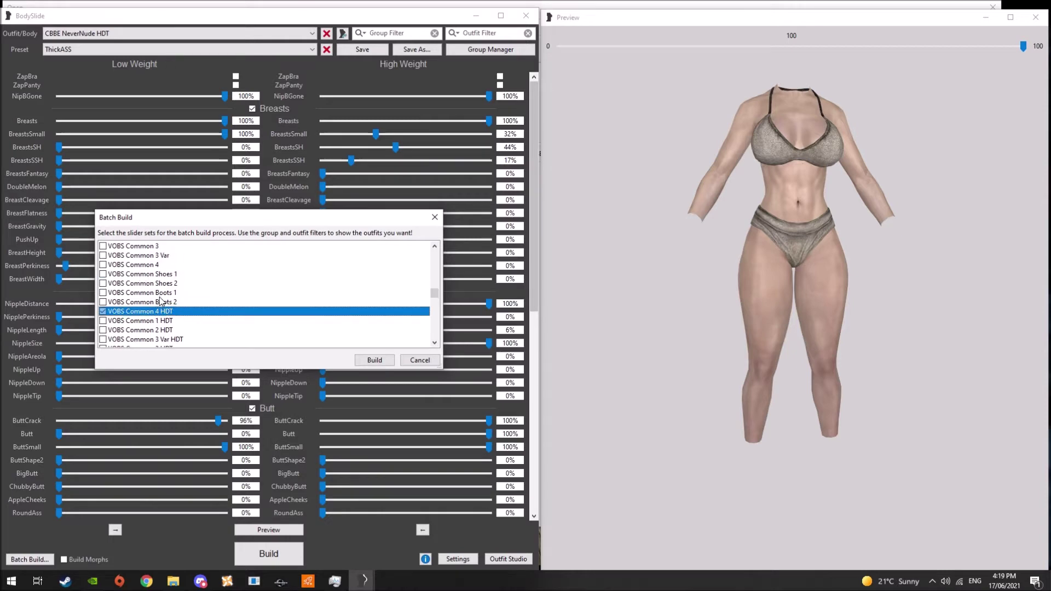
{"action": "double_click", "coordinate": [138, 302]}
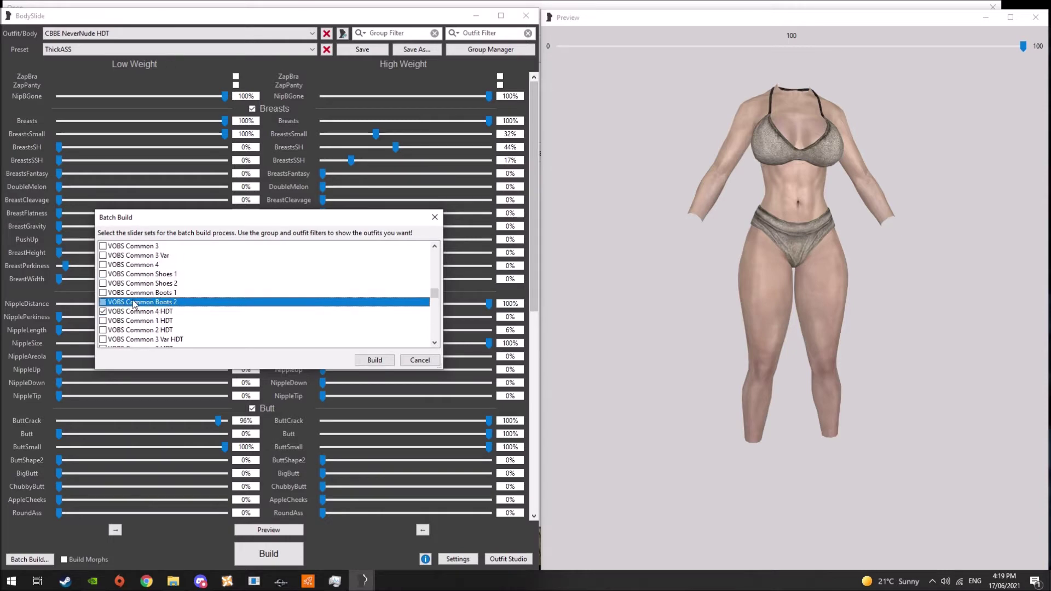
{"action": "left_click", "coordinate": [374, 361]}
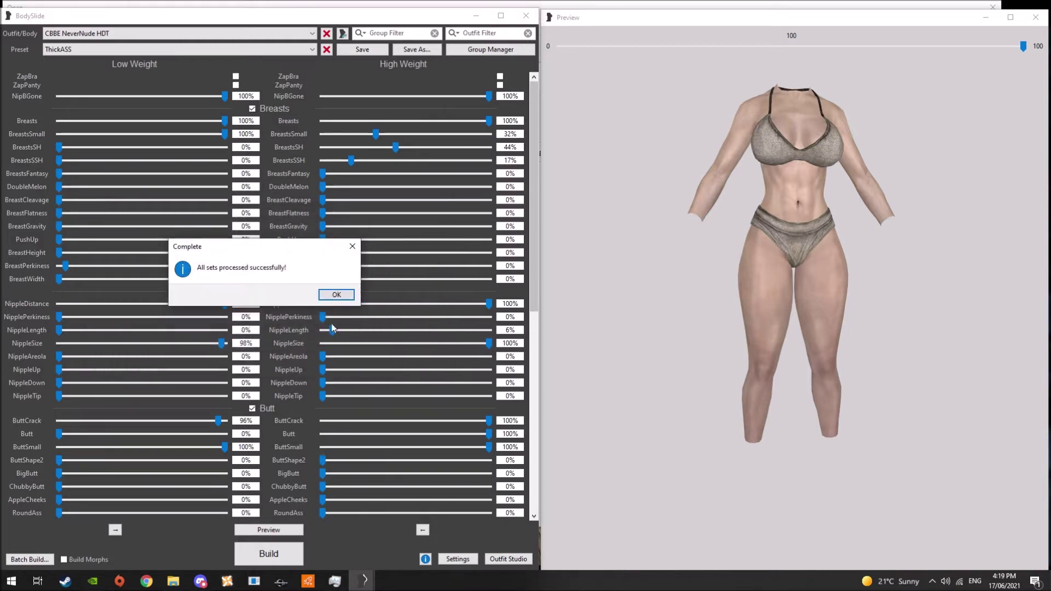
{"action": "left_click", "coordinate": [336, 294]}
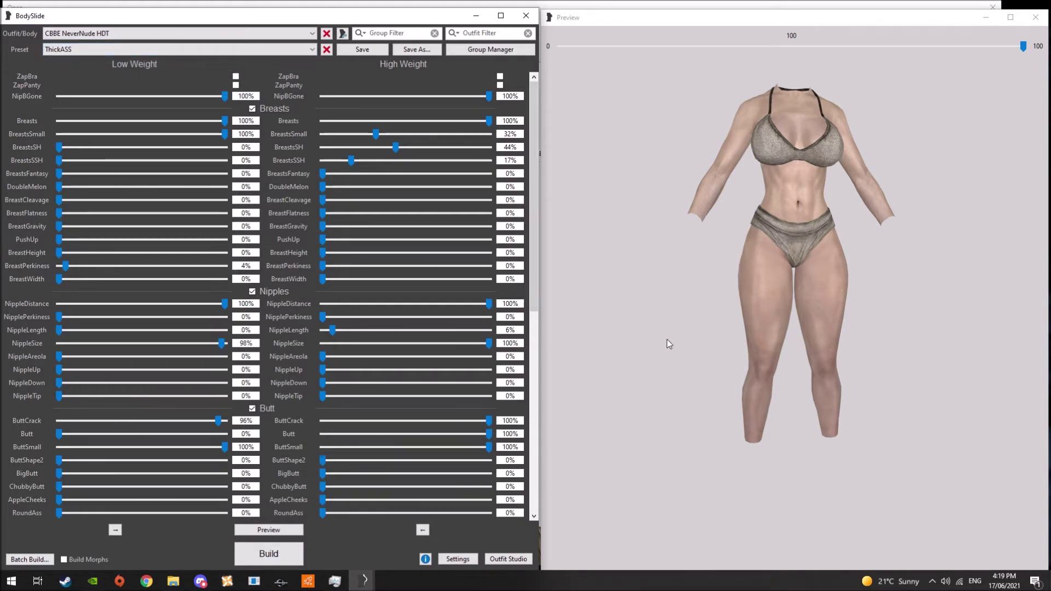
{"action": "left_click_drag", "start_coordinate": [666, 341], "coordinate": [694, 328]}
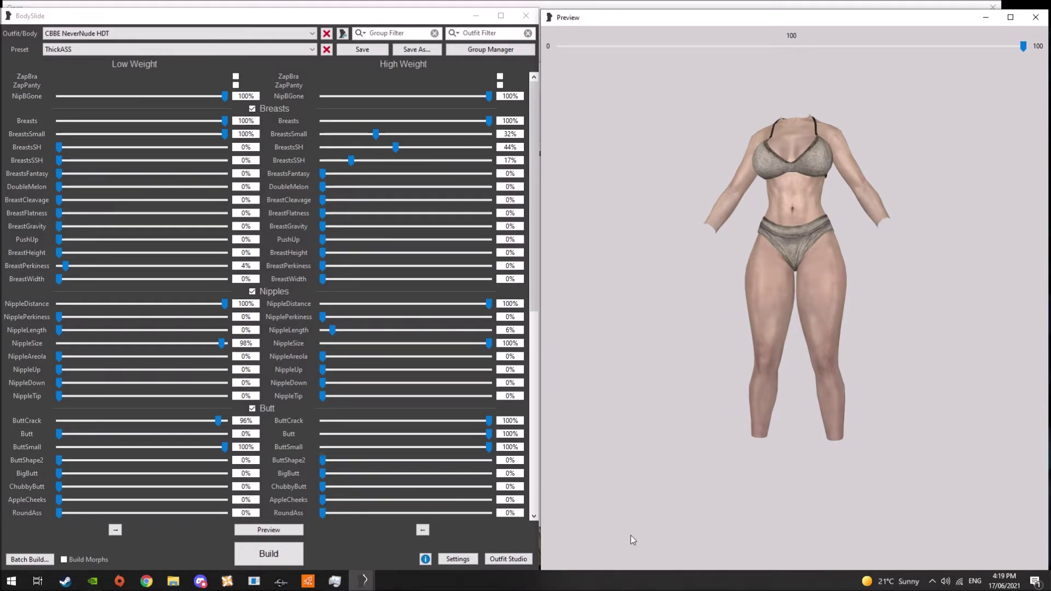
{"action": "left_click_drag", "start_coordinate": [767, 422], "coordinate": [787, 407]}
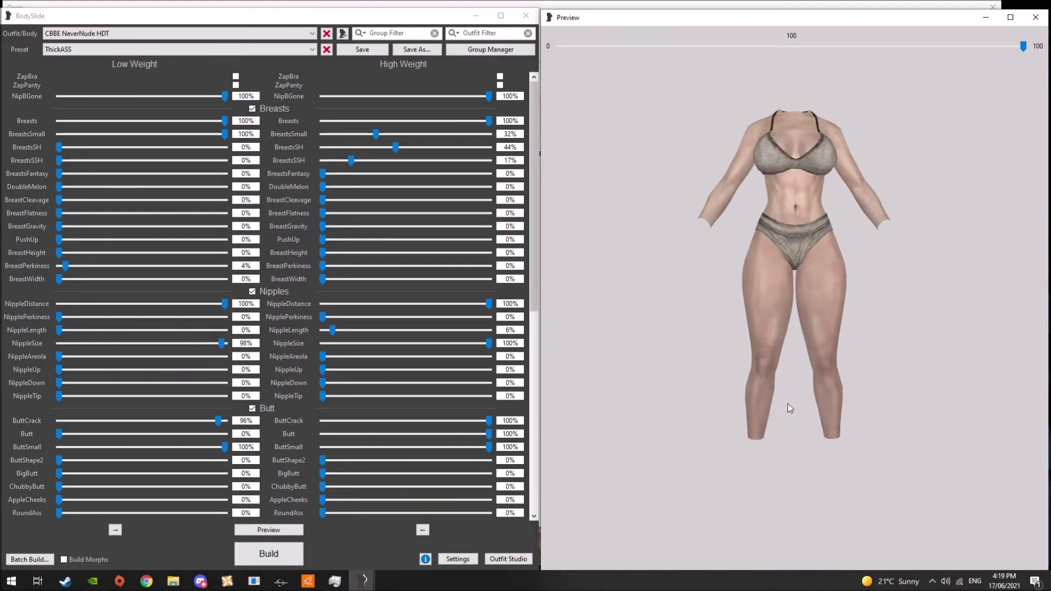
Start another batch build and clear the selection of all slider sets
{"action": "left_click", "coordinate": [39, 561]}
{"action": "right_click", "coordinate": [275, 293]}
{"action": "left_click", "coordinate": [286, 297]}
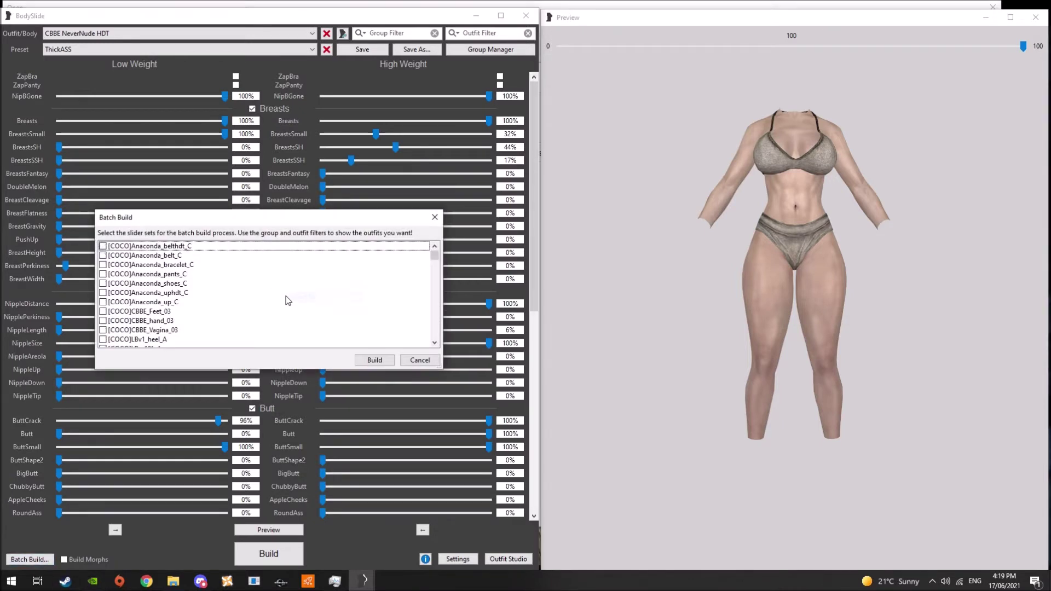
Batch-build only the CBBE Feet and CBBE NeverNude HDT slider sets
{"action": "key", "text": "Down"}
{"action": "key", "text": "Down"}
{"action": "key", "text": "Down"}
{"action": "left_click", "coordinate": [278, 300]}
{"action": "key", "text": "Down"}
{"action": "key", "text": "Down"}
{"action": "key", "text": "Down"}
{"action": "key", "text": "Down"}
{"action": "key", "text": "Down"}
{"action": "key", "text": "Down"}
{"action": "key", "text": "Down"}
{"action": "key", "text": "Down"}
{"action": "key", "text": "Down"}
{"action": "key", "text": "Down"}
{"action": "key", "text": "Down"}
{"action": "key", "text": "Down"}
{"action": "key", "text": "Down"}
{"action": "key", "text": "Down"}
{"action": "key", "text": "Down"}
{"action": "key", "text": "Down"}
{"action": "key", "text": "Down"}
{"action": "key", "text": "Down"}
{"action": "key", "text": "Down"}
{"action": "key", "text": "Down"}
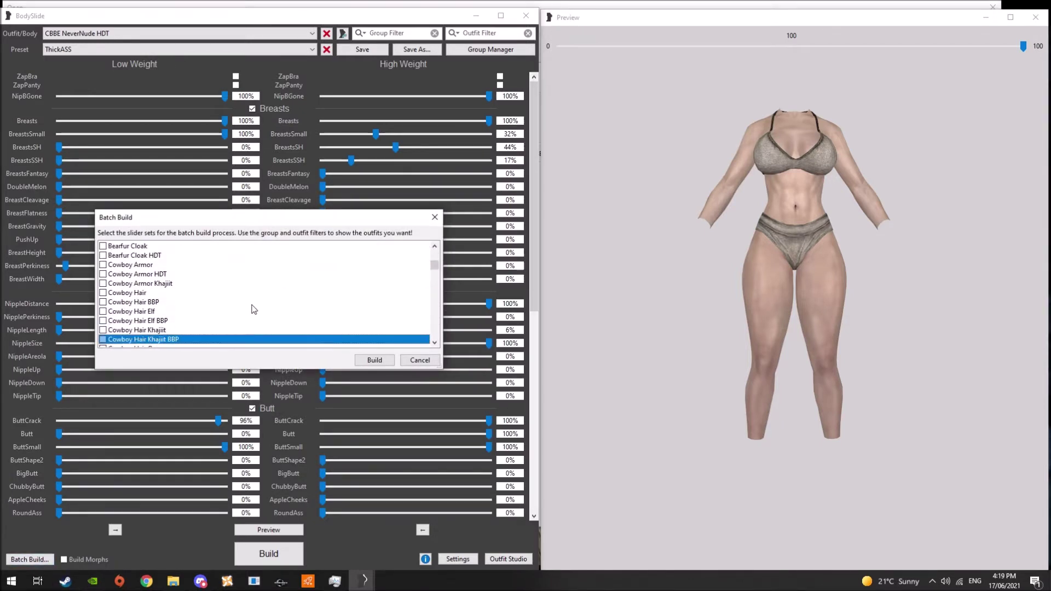
{"action": "key", "text": "Down"}
{"action": "key", "text": "Down"}
{"action": "key", "text": "Down"}
{"action": "key", "text": "Down"}
{"action": "key", "text": "Down"}
{"action": "key", "text": "Down"}
{"action": "key", "text": "Down"}
{"action": "key", "text": "Down"}
{"action": "key", "text": "Down"}
{"action": "key", "text": "Down"}
{"action": "key", "text": "Down"}
{"action": "key", "text": "Down"}
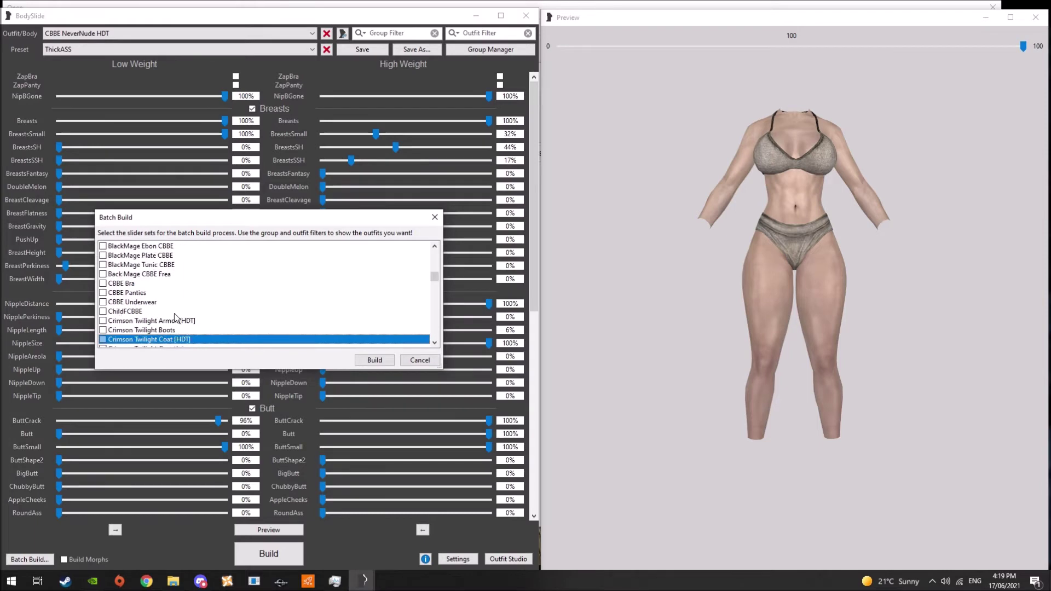
{"action": "key", "text": "Down"}
{"action": "key", "text": "Down"}
{"action": "key", "text": "Down"}
{"action": "key", "text": "Down"}
{"action": "key", "text": "Down"}
{"action": "key", "text": "Down"}
{"action": "key", "text": "Down"}
{"action": "key", "text": "Down"}
{"action": "key", "text": "Down"}
{"action": "key", "text": "Down"}
{"action": "key", "text": "Down"}
{"action": "key", "text": "Down"}
{"action": "key", "text": "Down"}
{"action": "key", "text": "Down"}
{"action": "key", "text": "Down"}
{"action": "key", "text": "Down"}
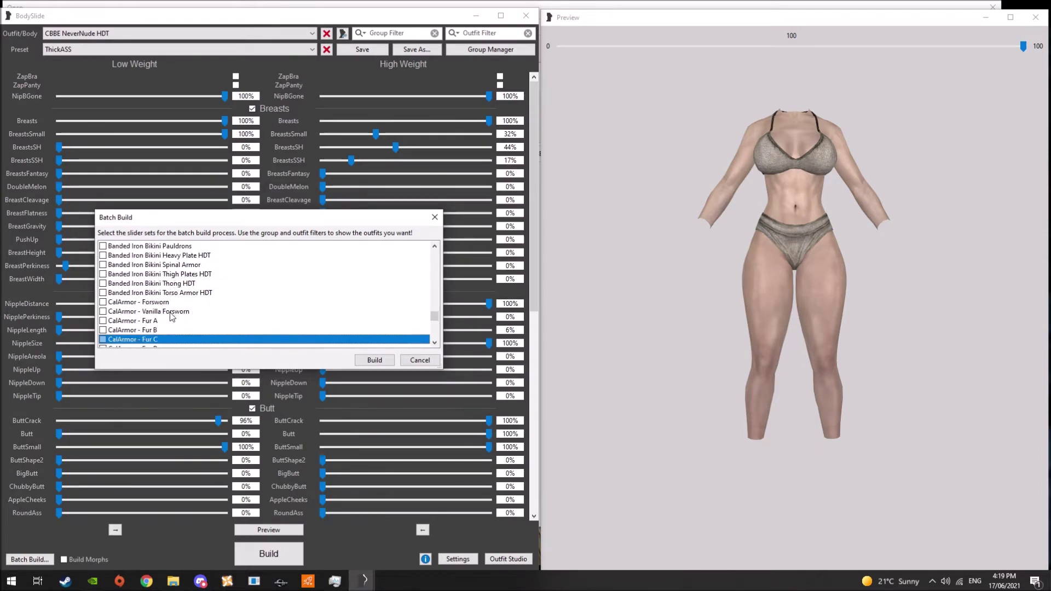
{"action": "key", "text": "Down"}
{"action": "key", "text": "Down"}
{"action": "key", "text": "Down"}
{"action": "key", "text": "Down"}
{"action": "key", "text": "Down"}
{"action": "key", "text": "Down"}
{"action": "key", "text": "Down"}
{"action": "key", "text": "Down"}
{"action": "key", "text": "Down"}
{"action": "key", "text": "Down"}
{"action": "key", "text": "Down"}
{"action": "key", "text": "Down"}
{"action": "key", "text": "Down"}
{"action": "key", "text": "Down"}
{"action": "key", "text": "Down"}
{"action": "key", "text": "Down"}
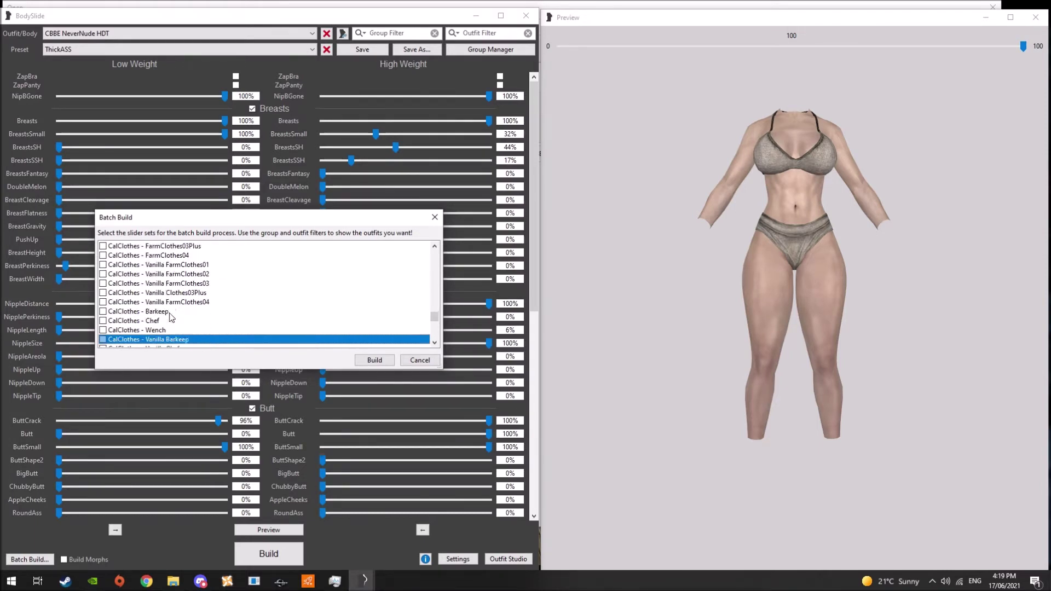
{"action": "left_click", "coordinate": [137, 283]}
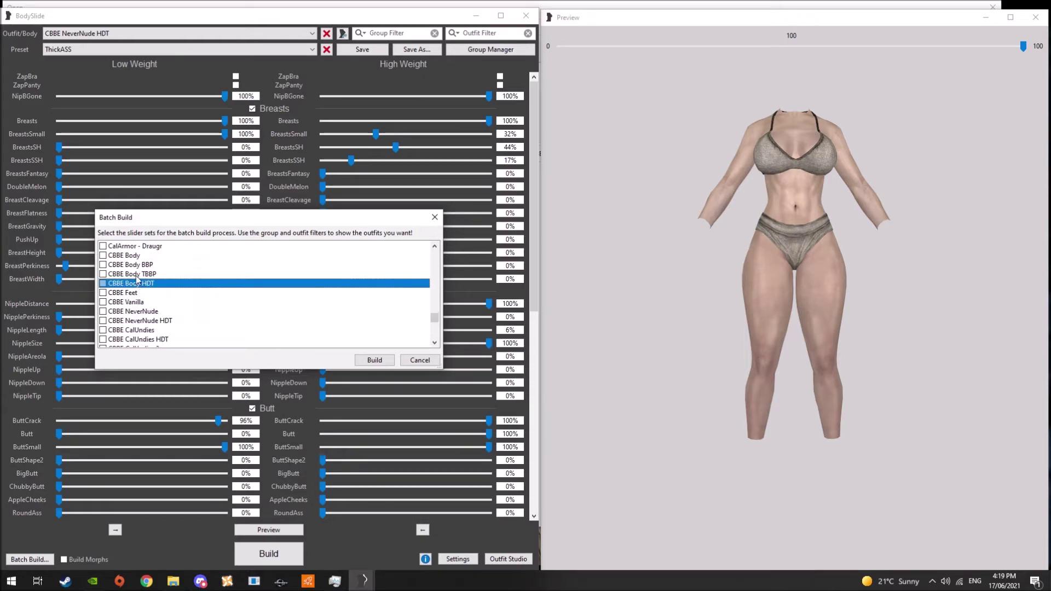
{"action": "left_click", "coordinate": [148, 321]}
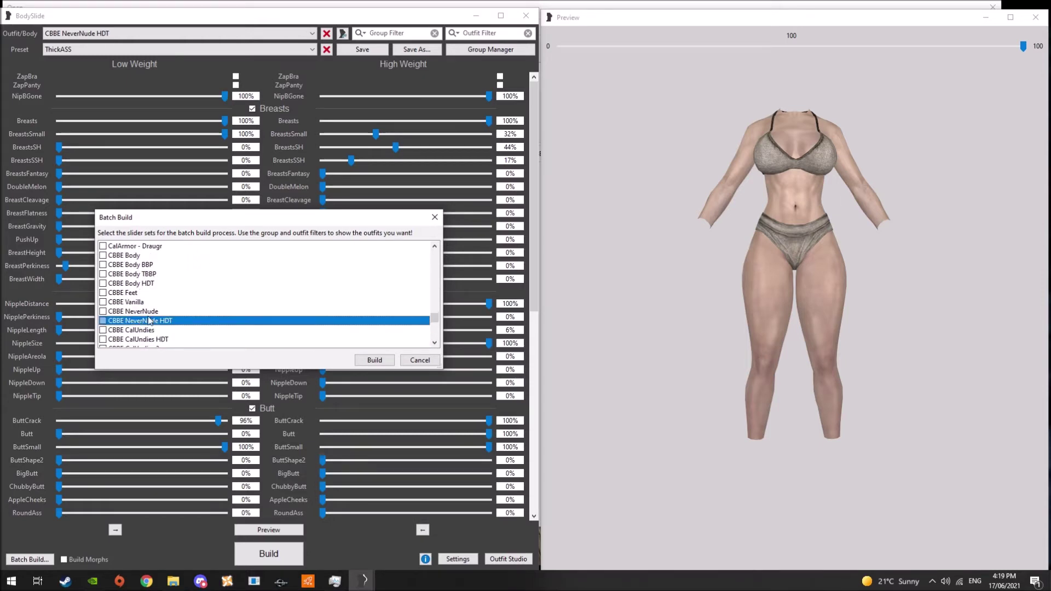
{"action": "left_click", "coordinate": [145, 293]}
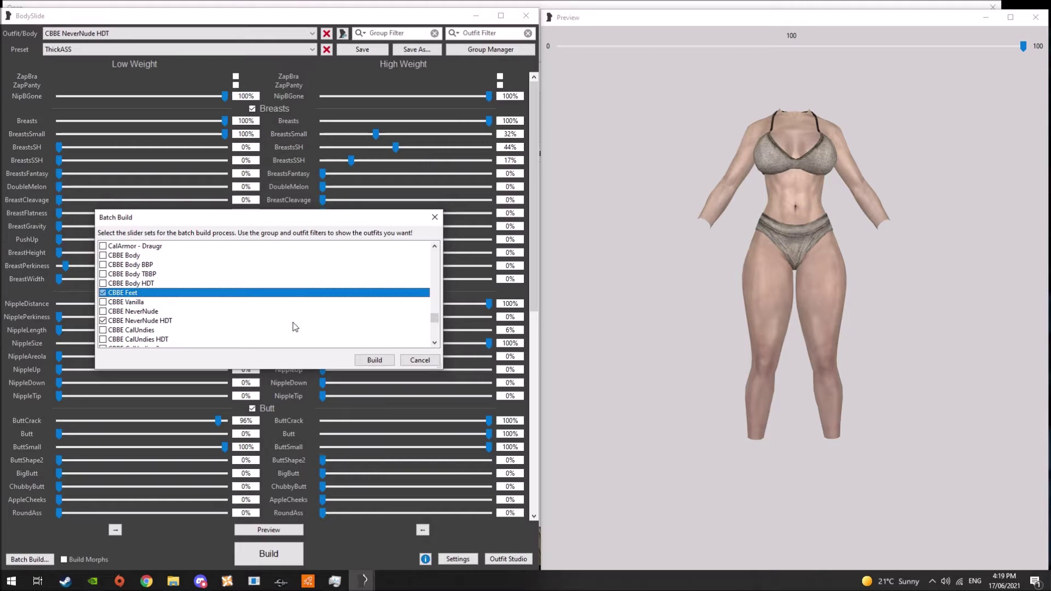
{"action": "left_click", "coordinate": [375, 360]}
{"action": "left_click", "coordinate": [335, 294]}
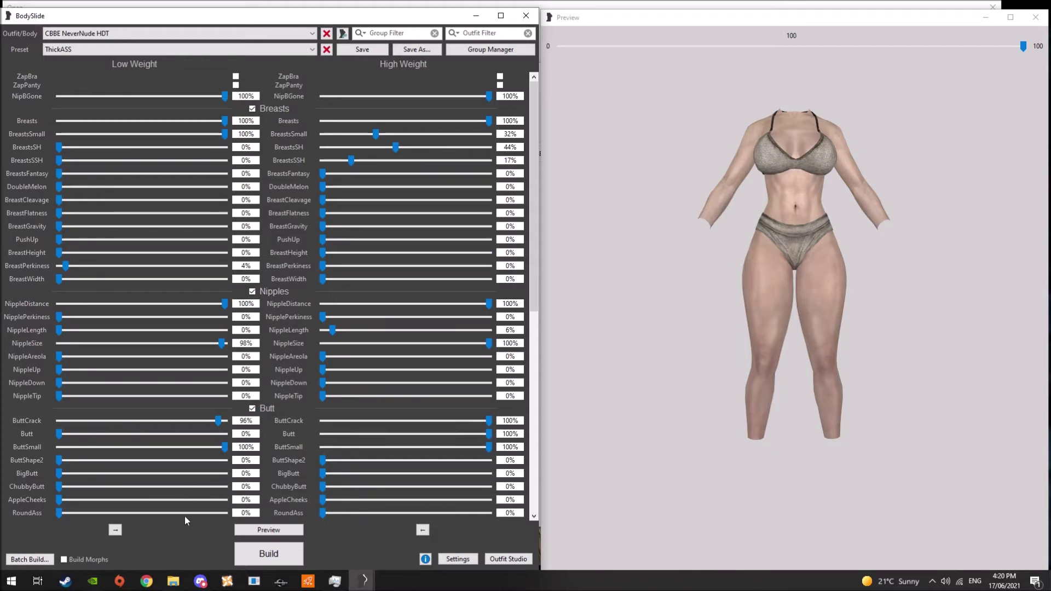
Switch to File Explorer, look into the clothes folder under Skyrim\Data\meshes, and return to the meshes folder
{"action": "left_click", "coordinate": [173, 581]}
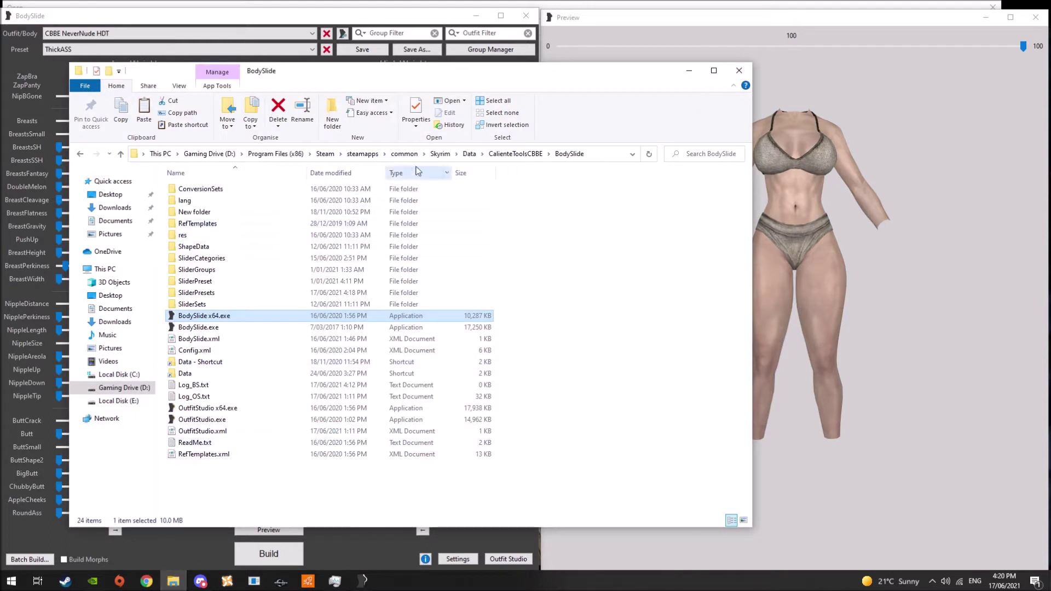
{"action": "left_click", "coordinate": [469, 156]}
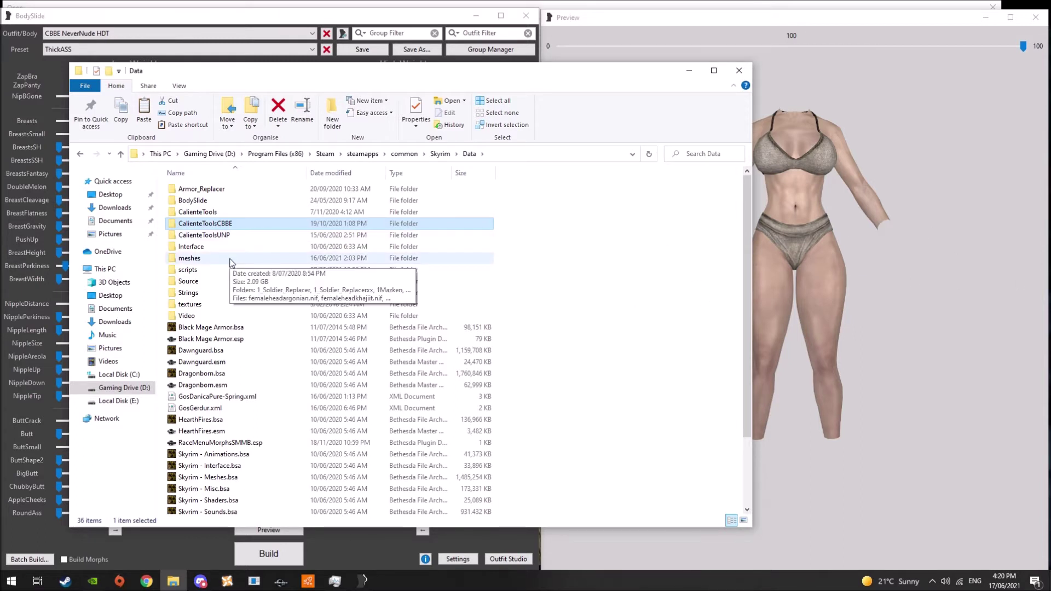
{"action": "double_click", "coordinate": [230, 259]}
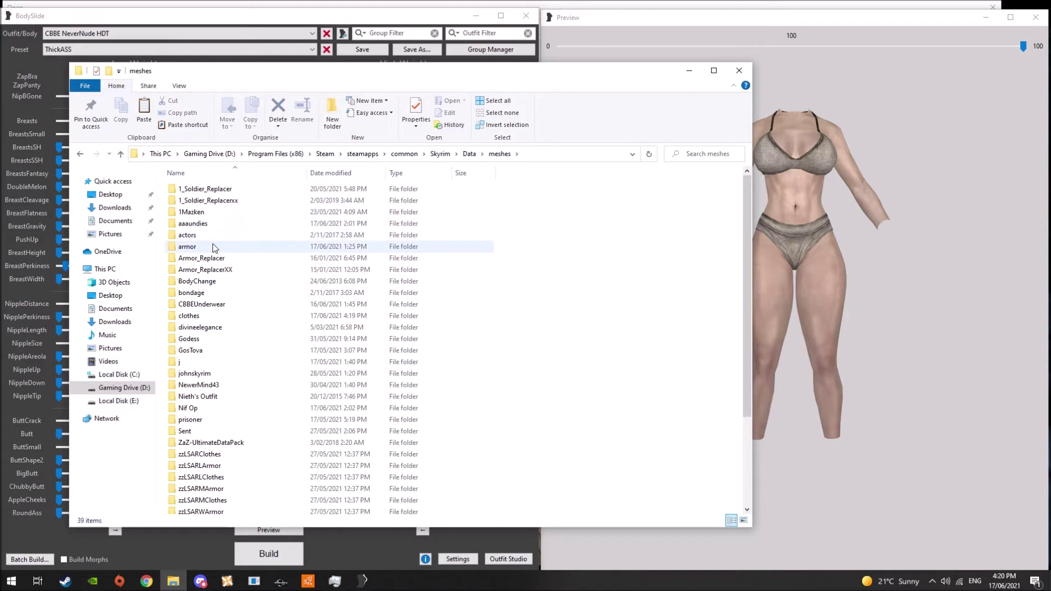
{"action": "double_click", "coordinate": [206, 316]}
{"action": "left_click", "coordinate": [205, 191]}
{"action": "key", "text": "alt+Left"}
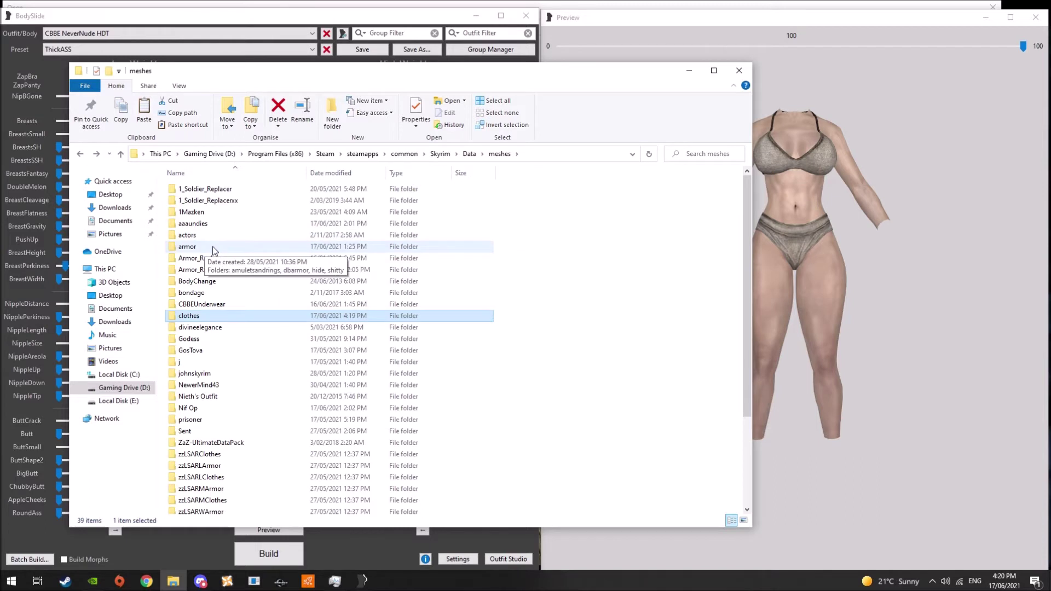
Open the actors\character\character assets folder to check the generated female body and feet mesh files
{"action": "double_click", "coordinate": [218, 234]}
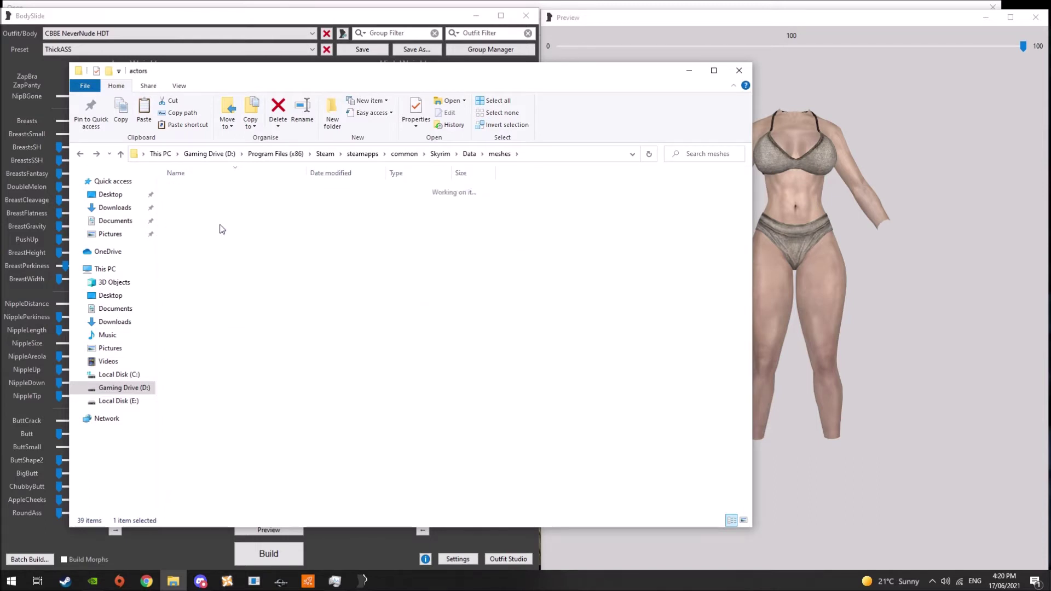
{"action": "double_click", "coordinate": [218, 190]}
{"action": "double_click", "coordinate": [219, 190]}
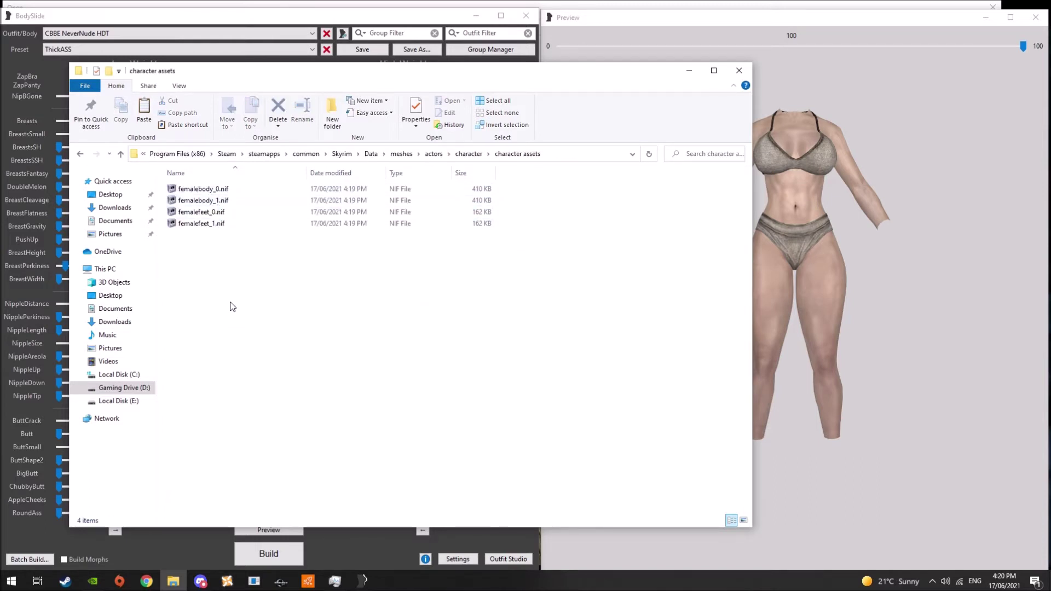
Go back to the character folder and rename the character assets folder as Fatass
{"action": "left_click", "coordinate": [80, 154]}
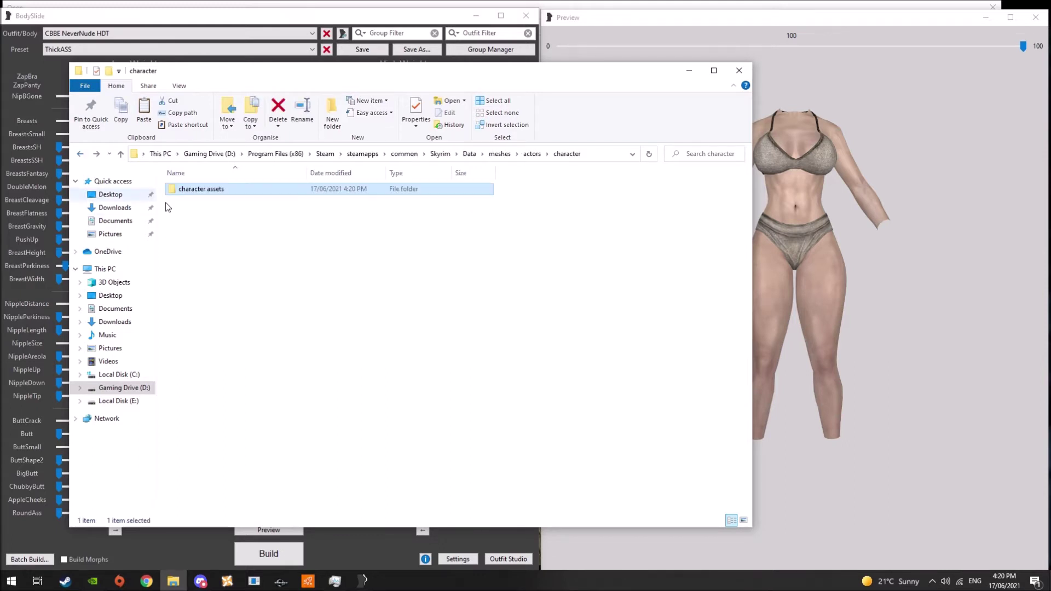
{"action": "right_click", "coordinate": [210, 188]}
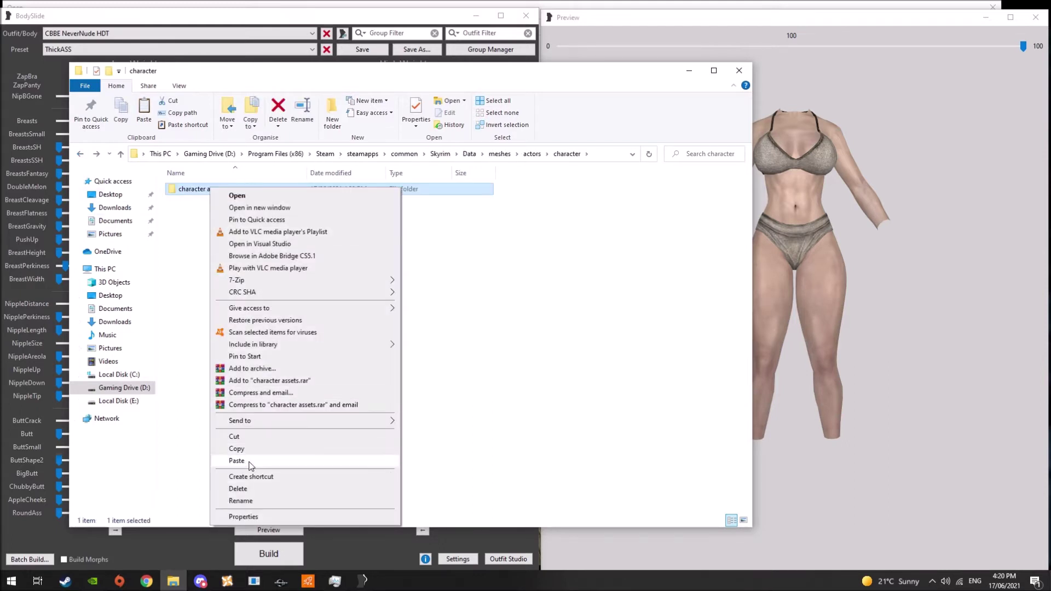
{"action": "left_click", "coordinate": [239, 499]}
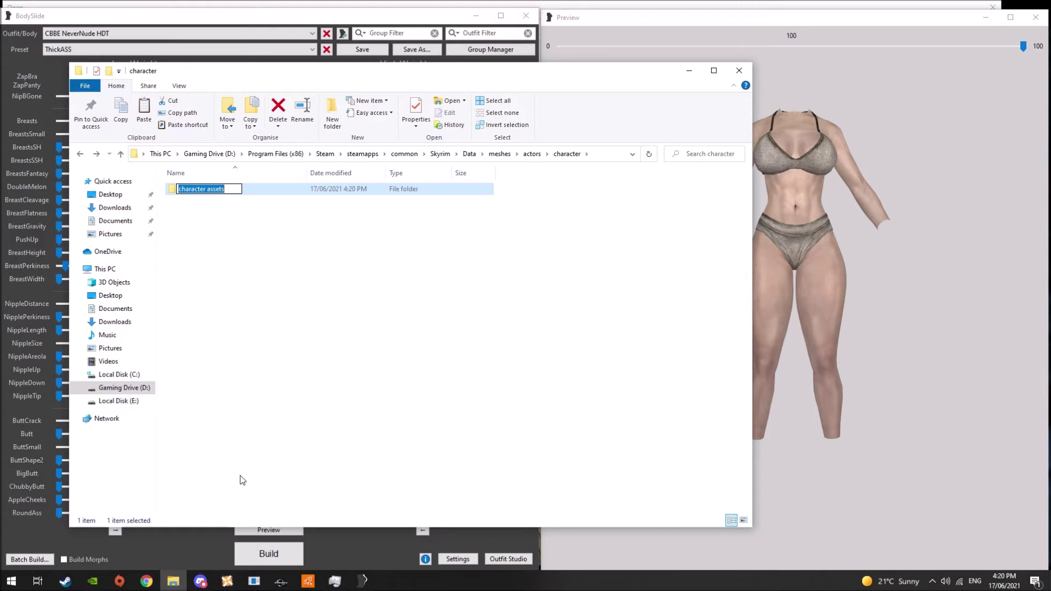
{"action": "type", "text": "Fatass"}
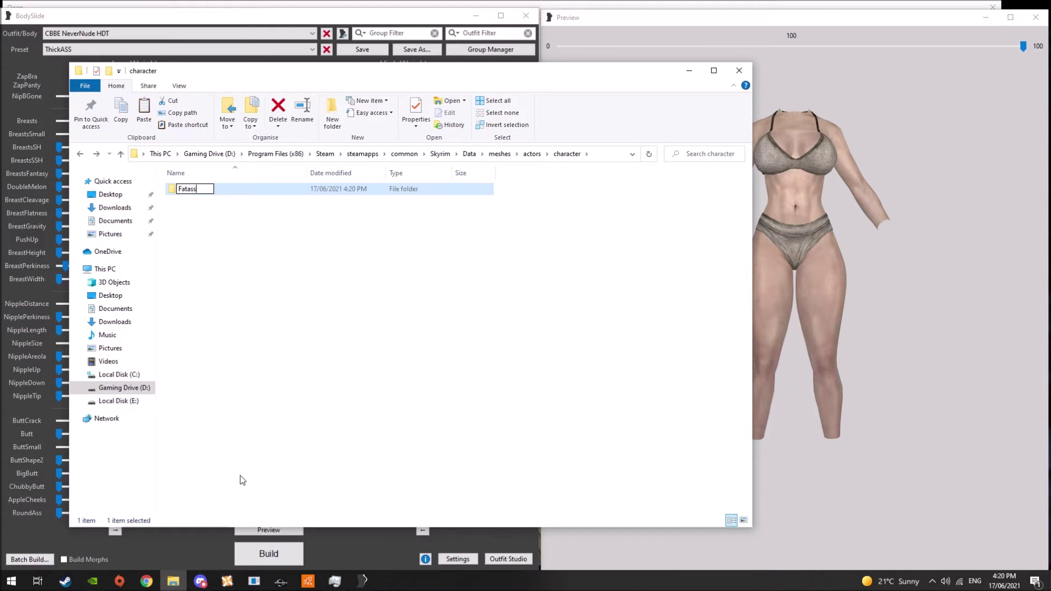
{"action": "key", "text": "Return"}
{"action": "left_click", "coordinate": [199, 231]}
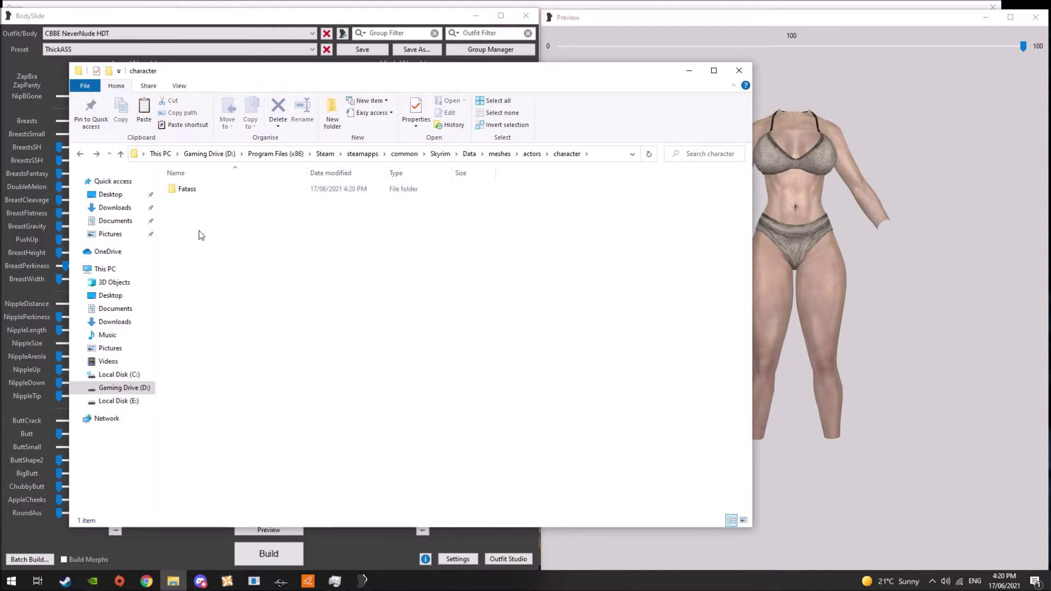
Move the Fatass folder from actors\character into the Nif Op folder under Skyrim\Data\meshes
{"action": "right_click", "coordinate": [202, 194]}
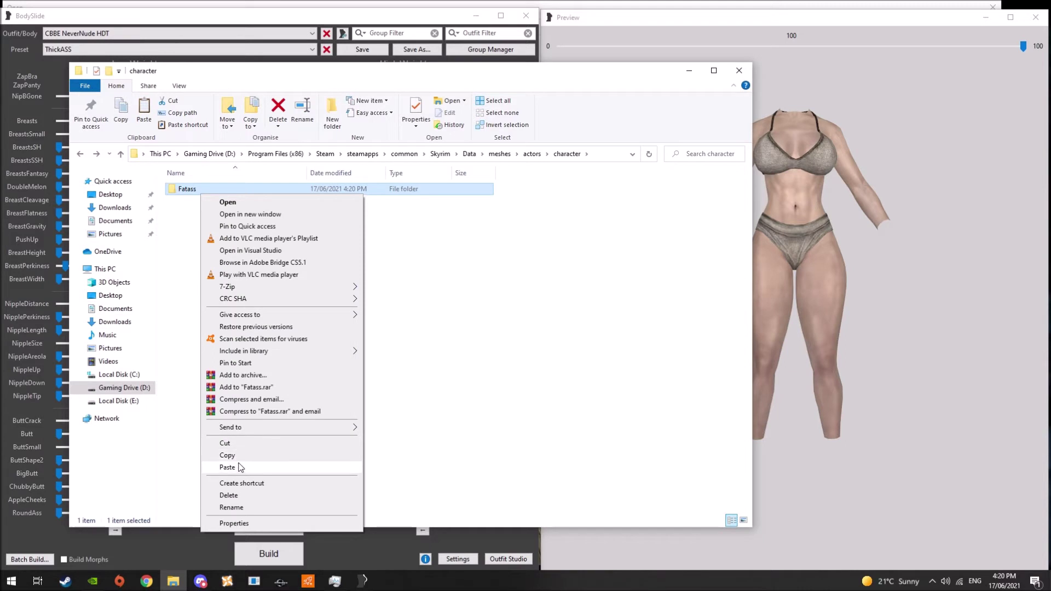
{"action": "left_click", "coordinate": [244, 444]}
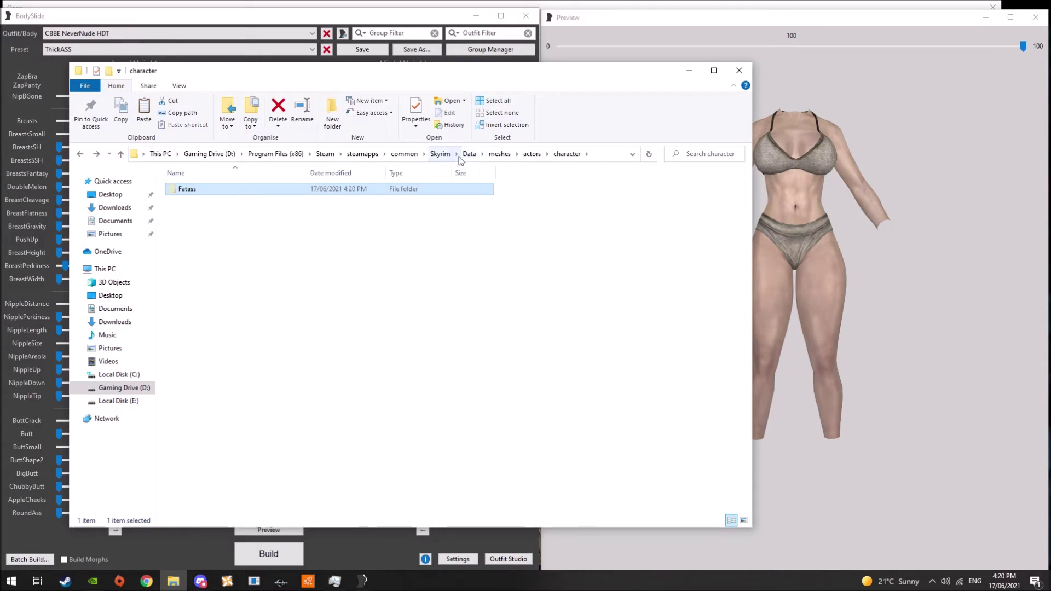
{"action": "left_click", "coordinate": [499, 154]}
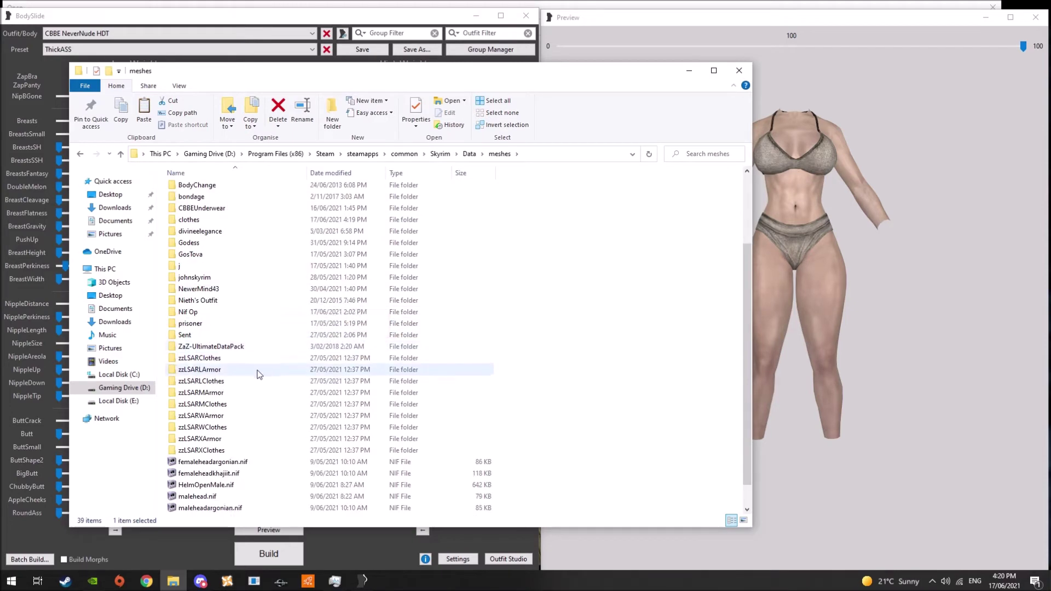
{"action": "scroll", "coordinate": [259, 372], "scroll_direction": "up", "scroll_amount": 2}
{"action": "double_click", "coordinate": [270, 407]}
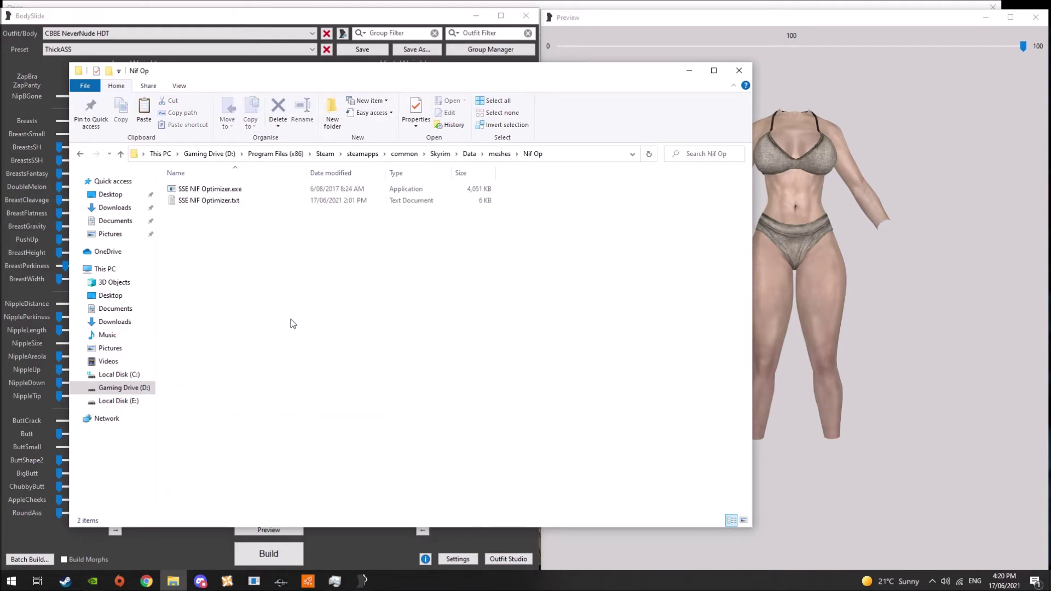
Run SSE NIF Optimizer on the Nif Op folder, including subdirectories, and close the optimizer
{"action": "double_click", "coordinate": [219, 202]}
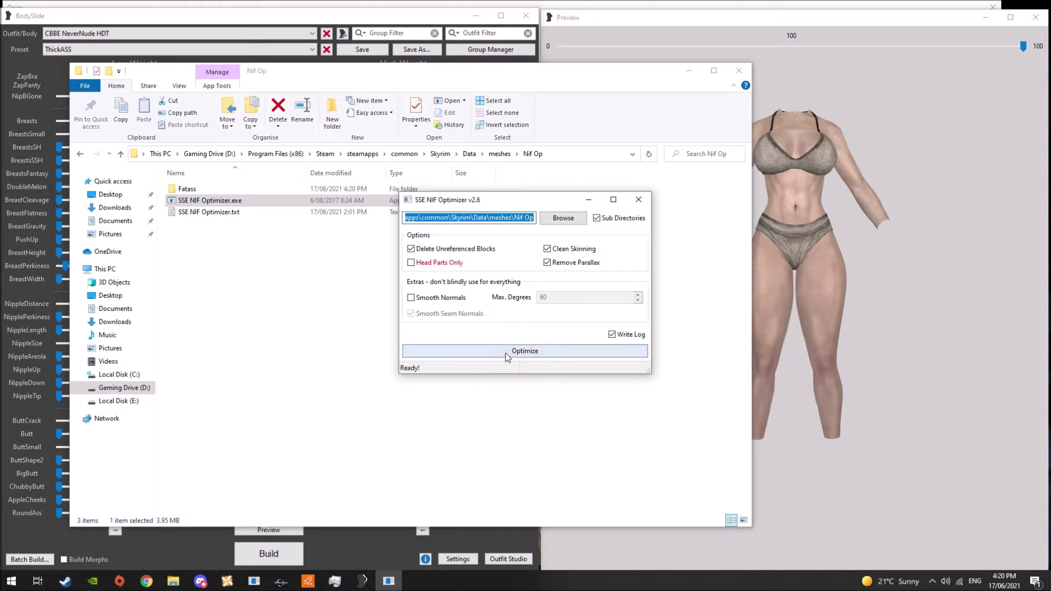
{"action": "left_click", "coordinate": [505, 351]}
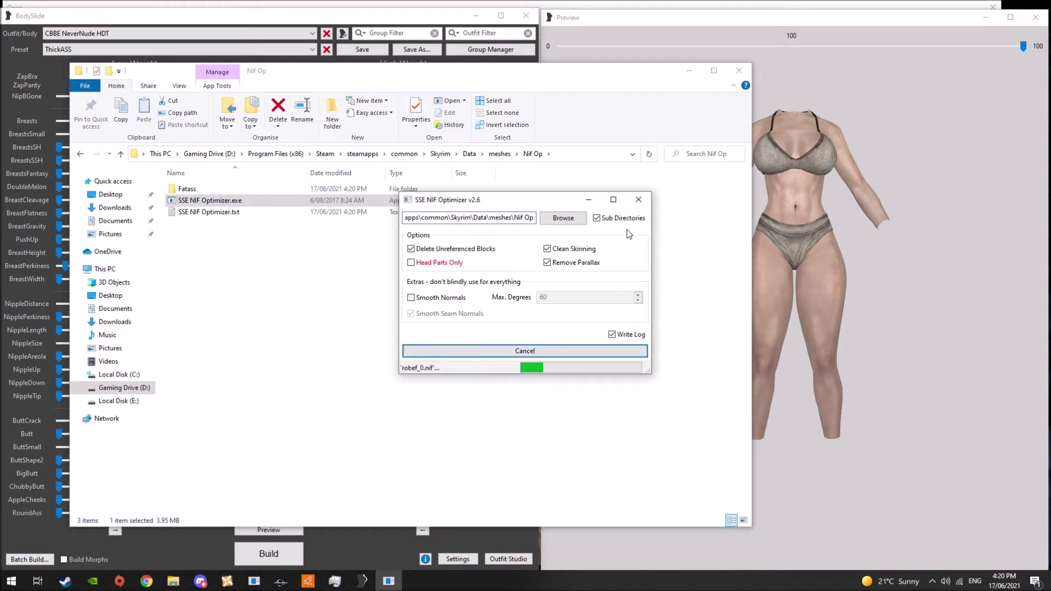
{"action": "left_click", "coordinate": [638, 200]}
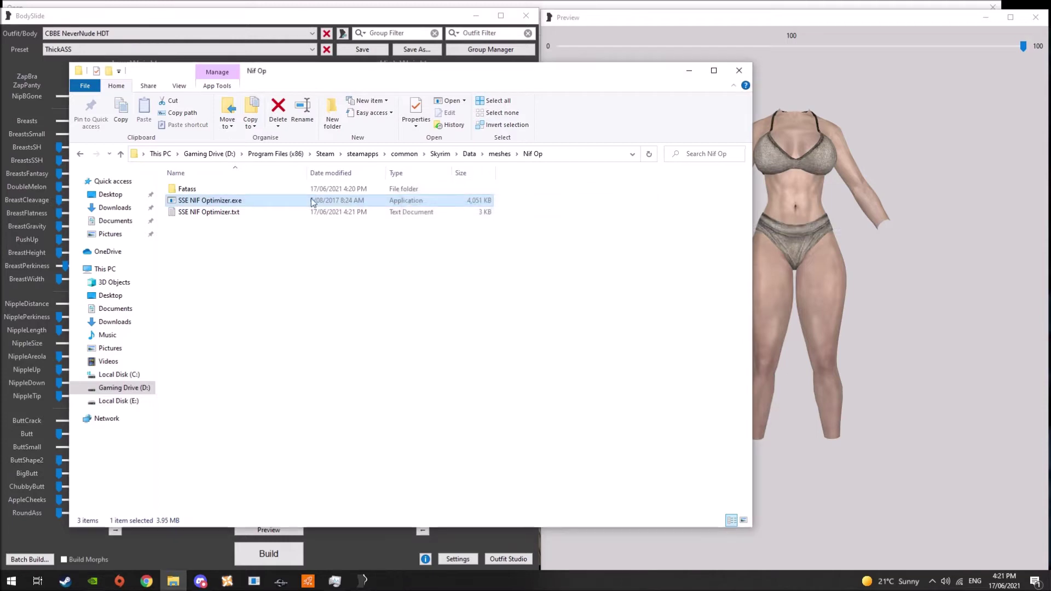
Move the Fatass folder from Nif Op into Skyrim Special Edition\Data\meshes\aaaskimpyarmor
{"action": "right_click", "coordinate": [297, 189]}
{"action": "left_click", "coordinate": [324, 435]}
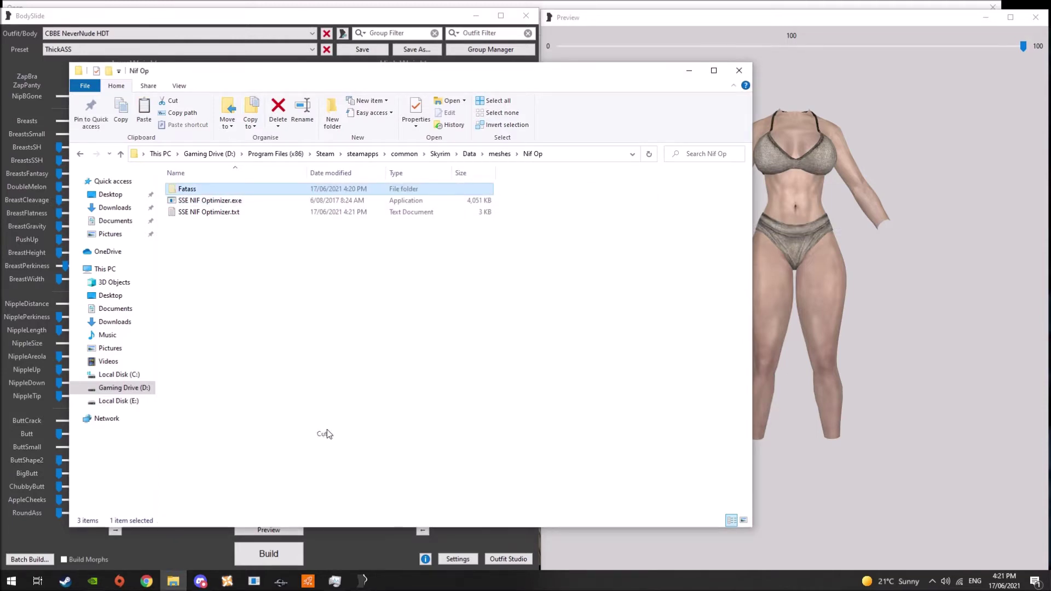
{"action": "left_click", "coordinate": [499, 155]}
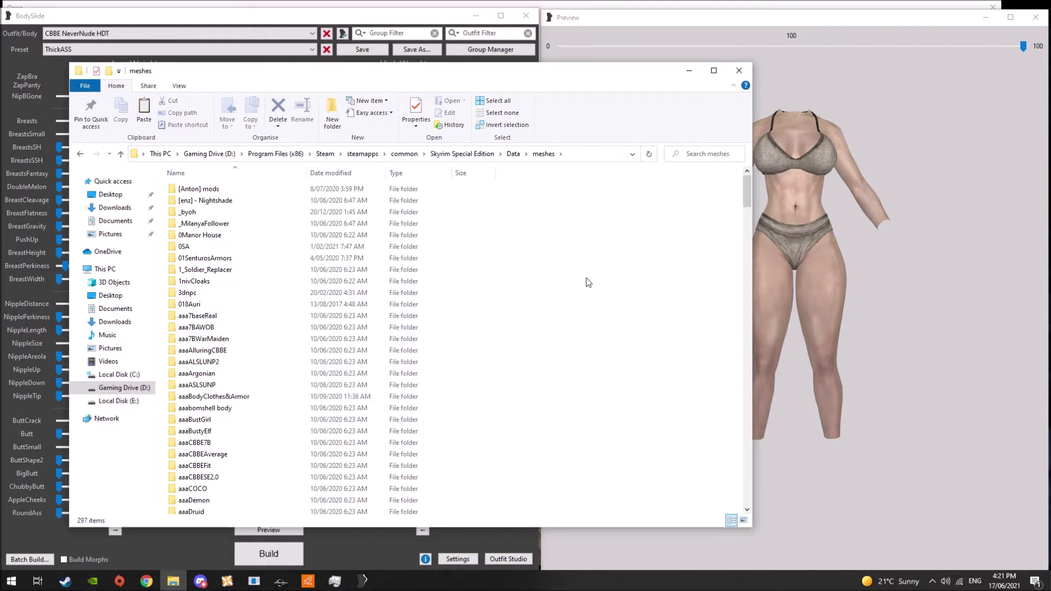
{"action": "type", "text": "aaask"}
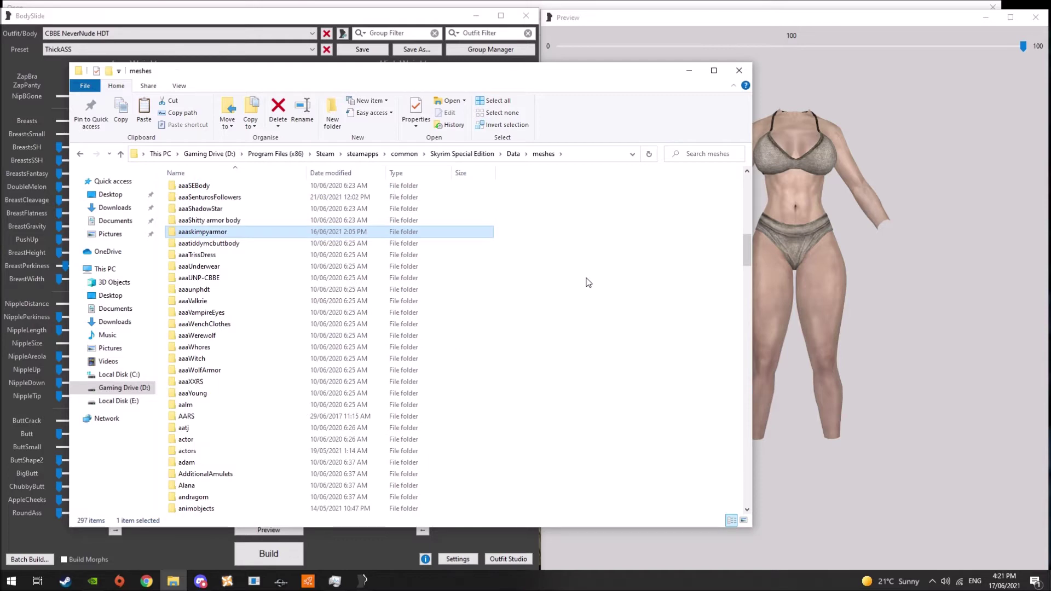
{"action": "key", "text": "Return"}
{"action": "scroll", "coordinate": [287, 311], "scroll_direction": "down", "scroll_amount": 7}
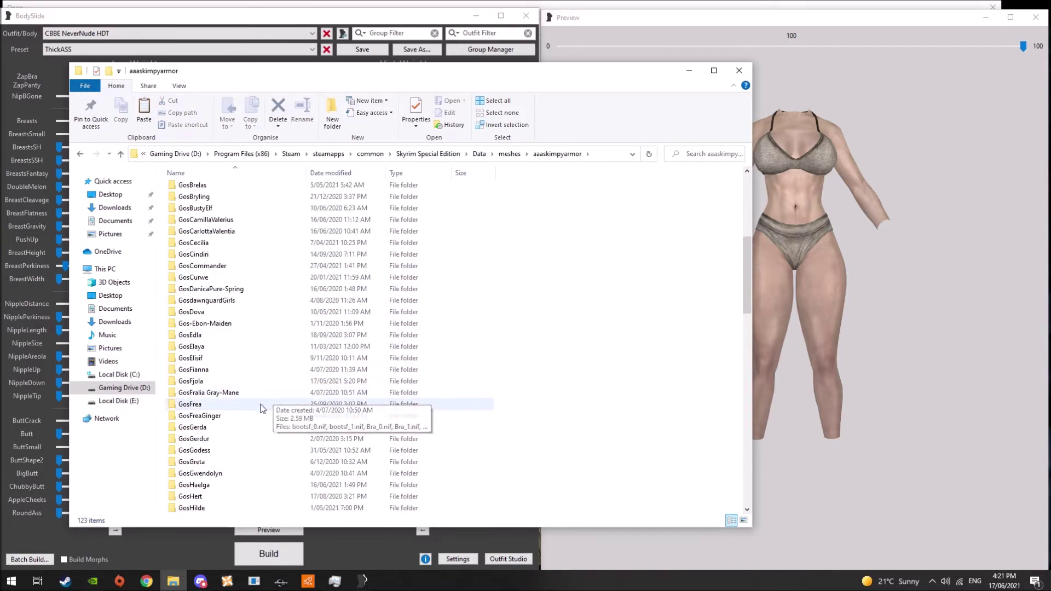
{"action": "scroll", "coordinate": [261, 409], "scroll_direction": "down", "scroll_amount": 7}
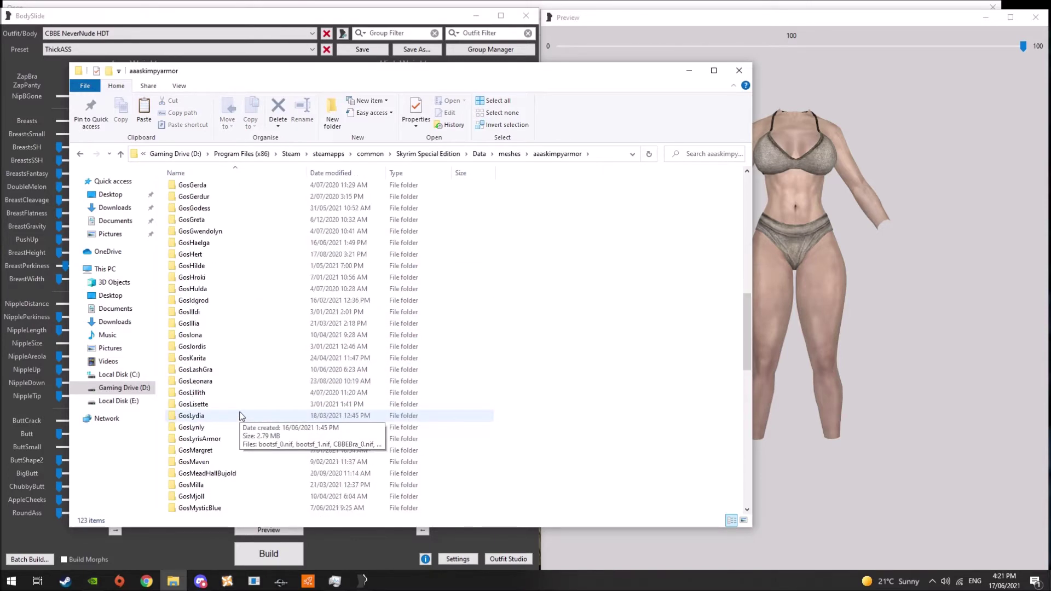
{"action": "scroll", "coordinate": [246, 416], "scroll_direction": "down", "scroll_amount": 15}
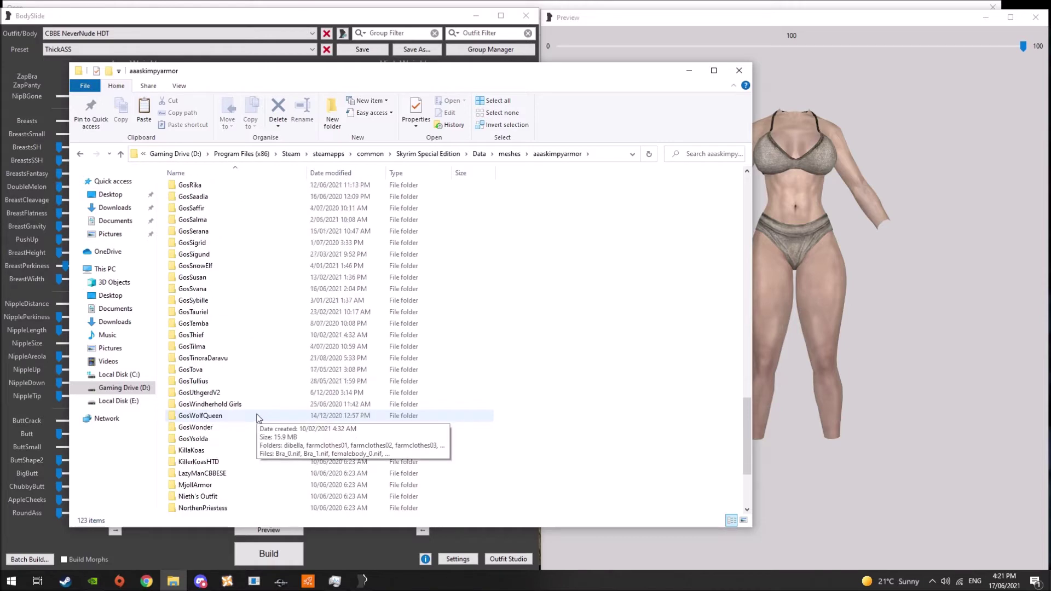
{"action": "scroll", "coordinate": [265, 433], "scroll_direction": "down", "scroll_amount": 1}
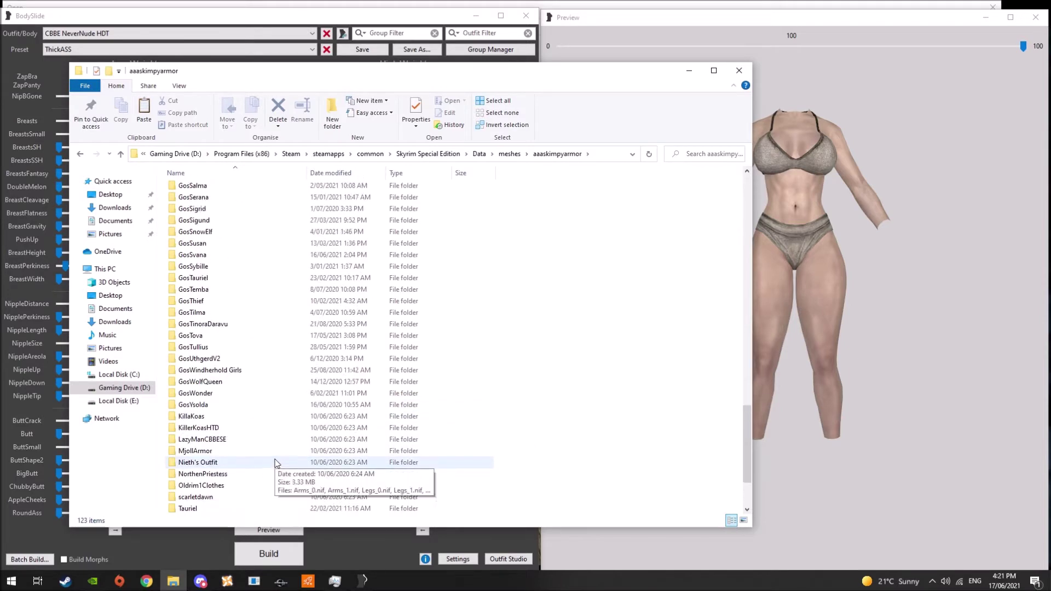
{"action": "scroll", "coordinate": [272, 383], "scroll_direction": "up", "scroll_amount": 9}
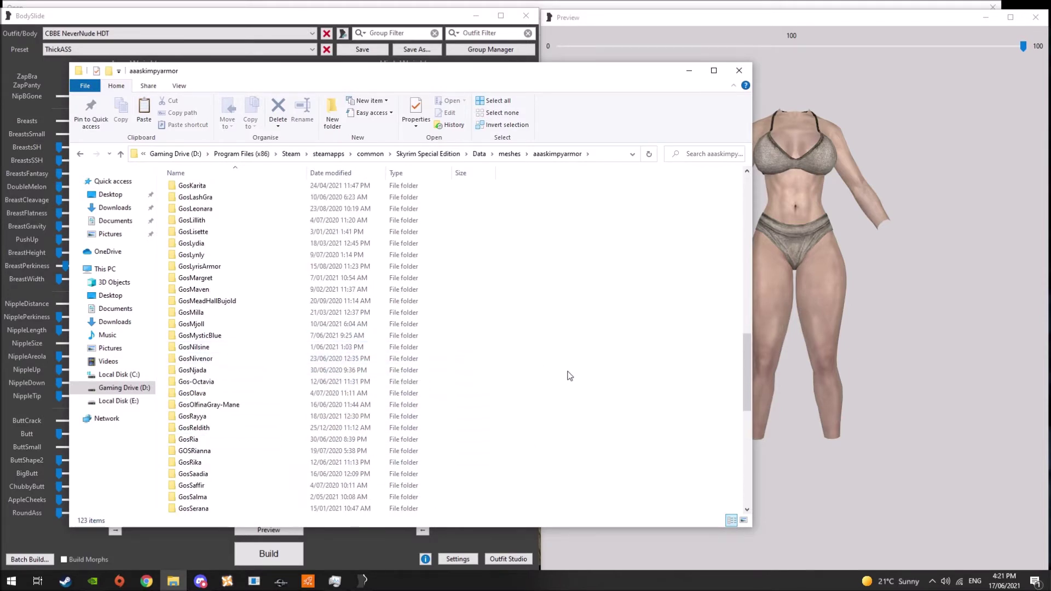
{"action": "key", "text": "ctrl+v"}
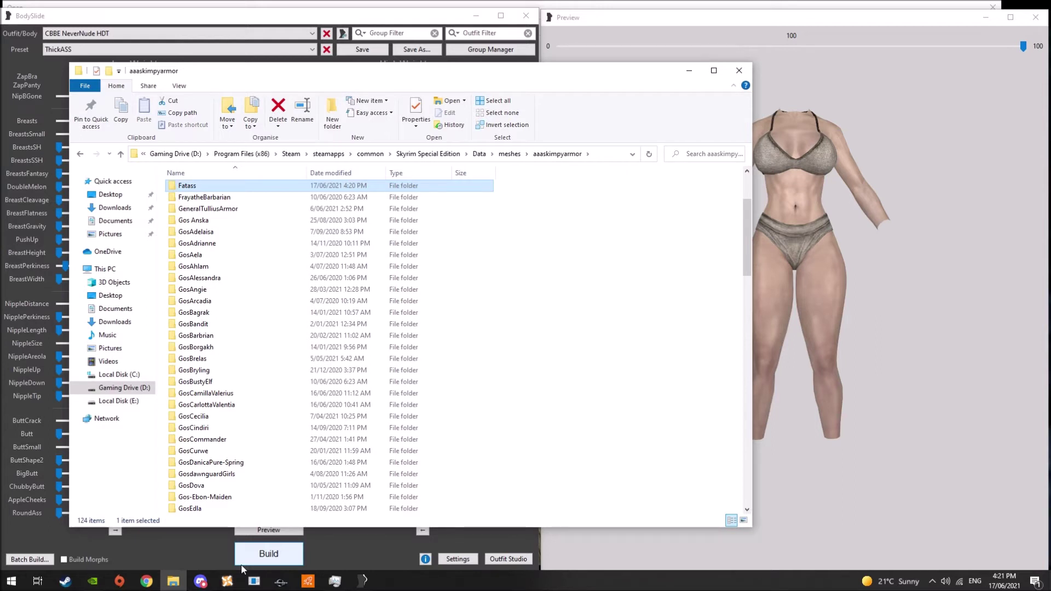
Switch to the Creation Kit and close the BodySlide preview and main windows
{"action": "left_click", "coordinate": [277, 578]}
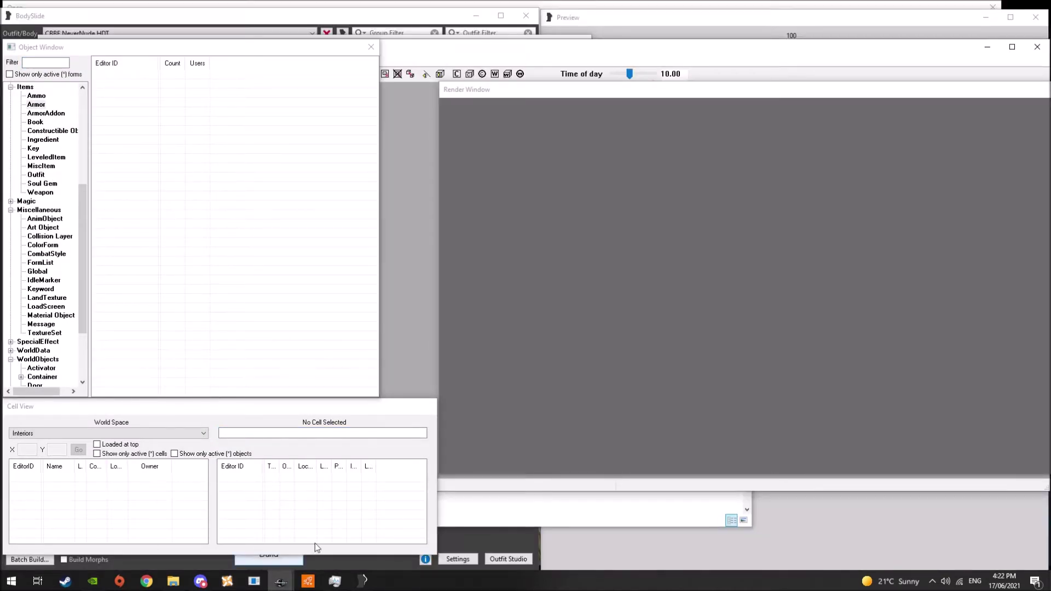
{"action": "left_click", "coordinate": [1010, 17]}
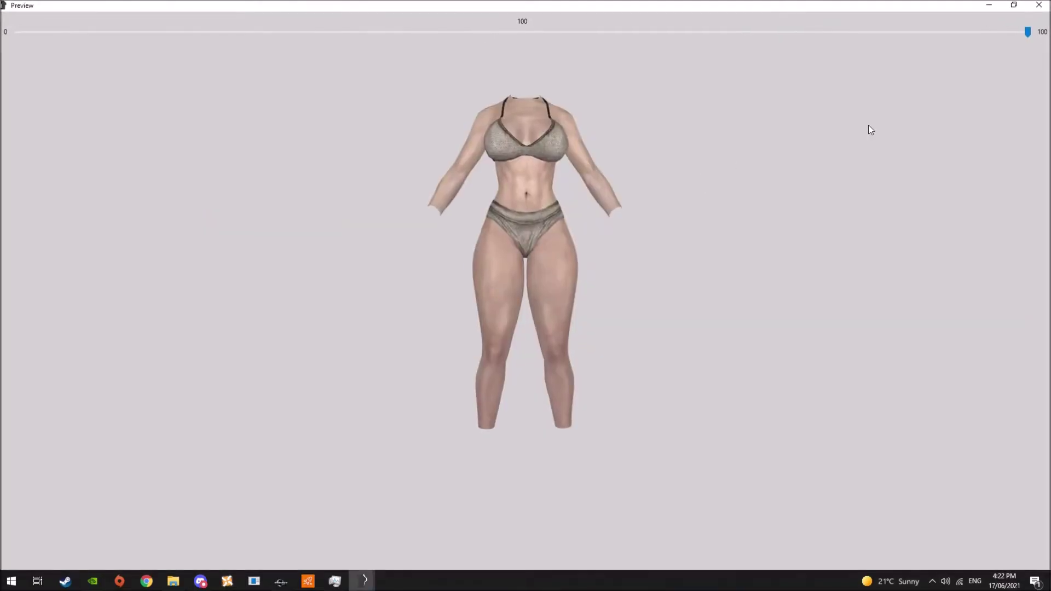
{"action": "left_click", "coordinate": [1038, 5]}
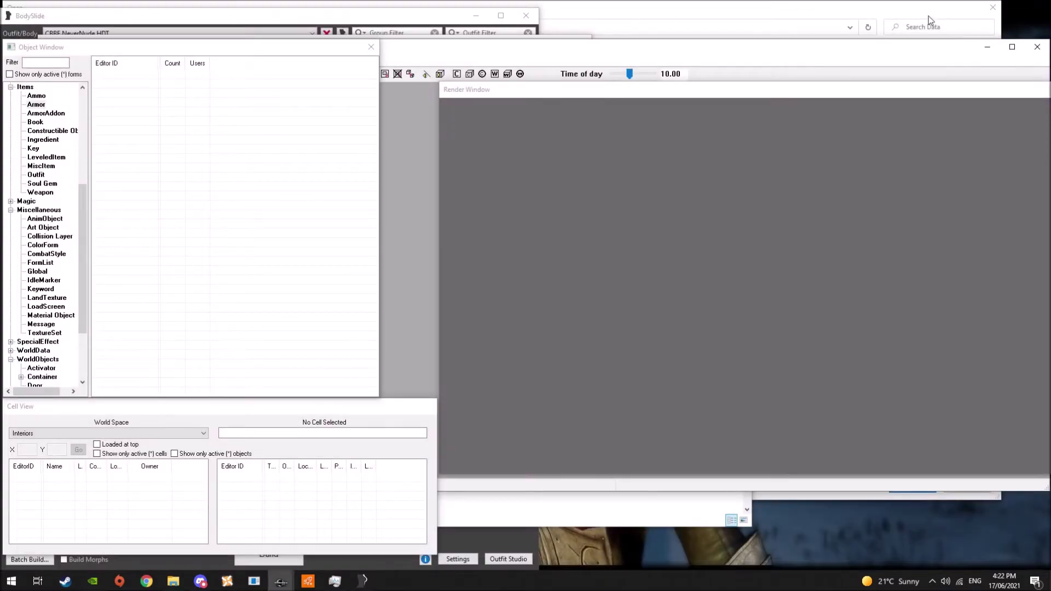
{"action": "left_click", "coordinate": [525, 16]}
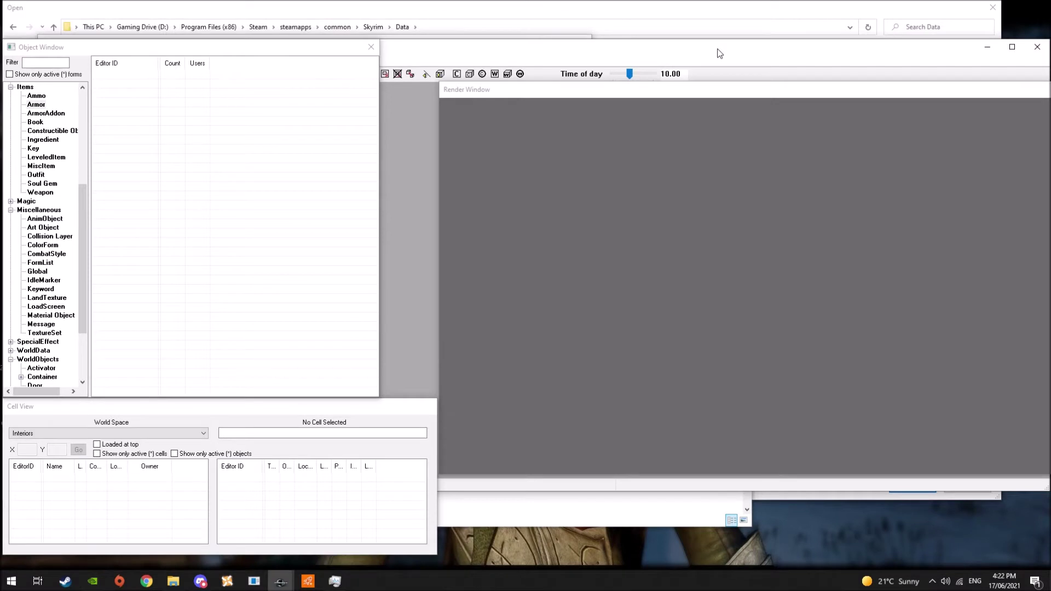
Maximize the Creation Kit, move the Render Window up and extend it downward, and widen the Object Window to meet it
{"action": "left_click_drag", "start_coordinate": [720, 49], "coordinate": [706, 1]}
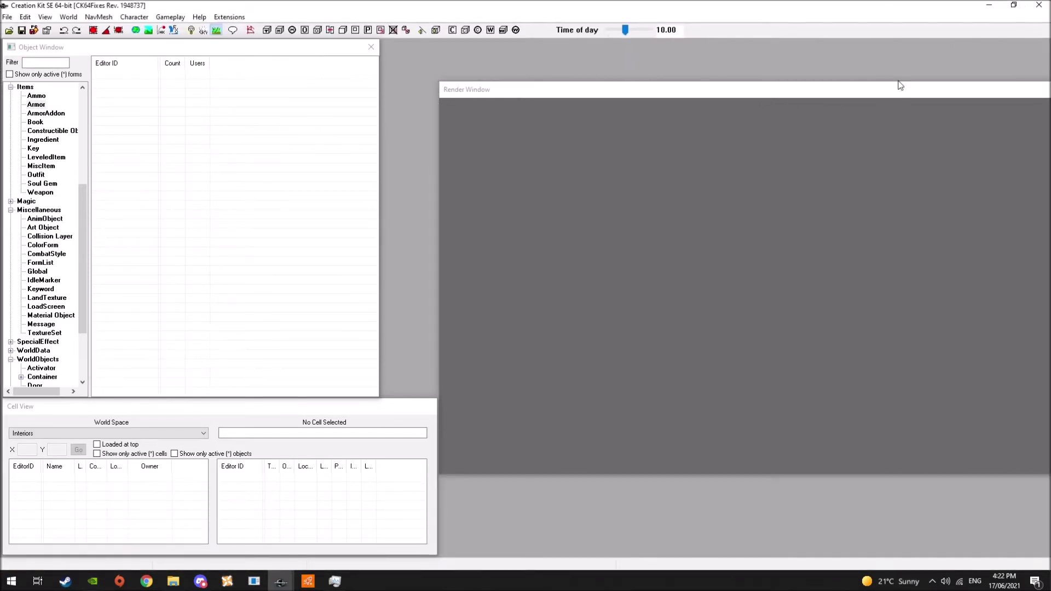
{"action": "left_click_drag", "start_coordinate": [891, 82], "coordinate": [863, 39]}
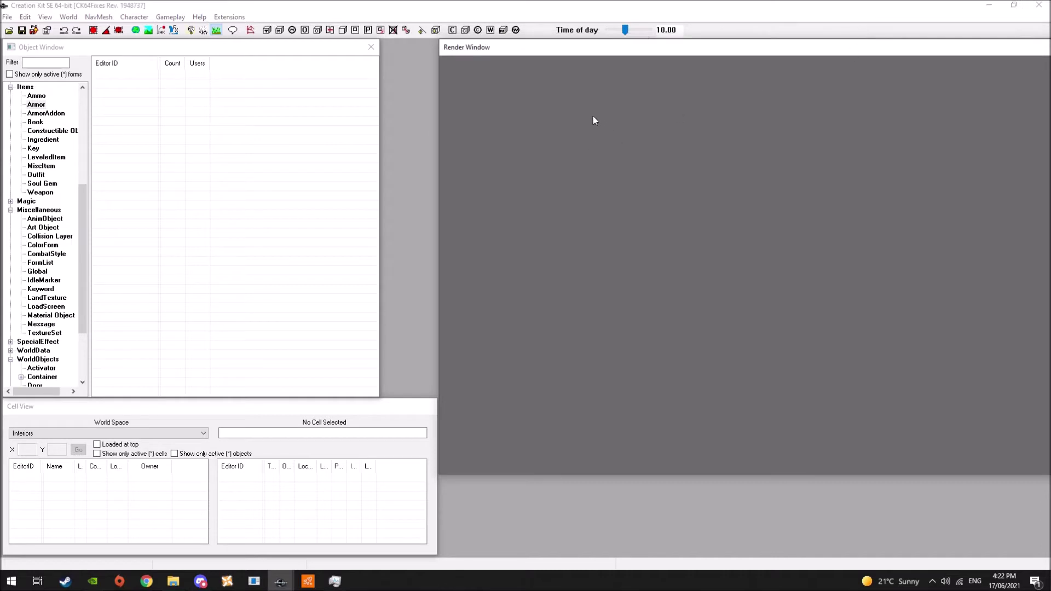
{"action": "left_click_drag", "start_coordinate": [603, 474], "coordinate": [602, 559]}
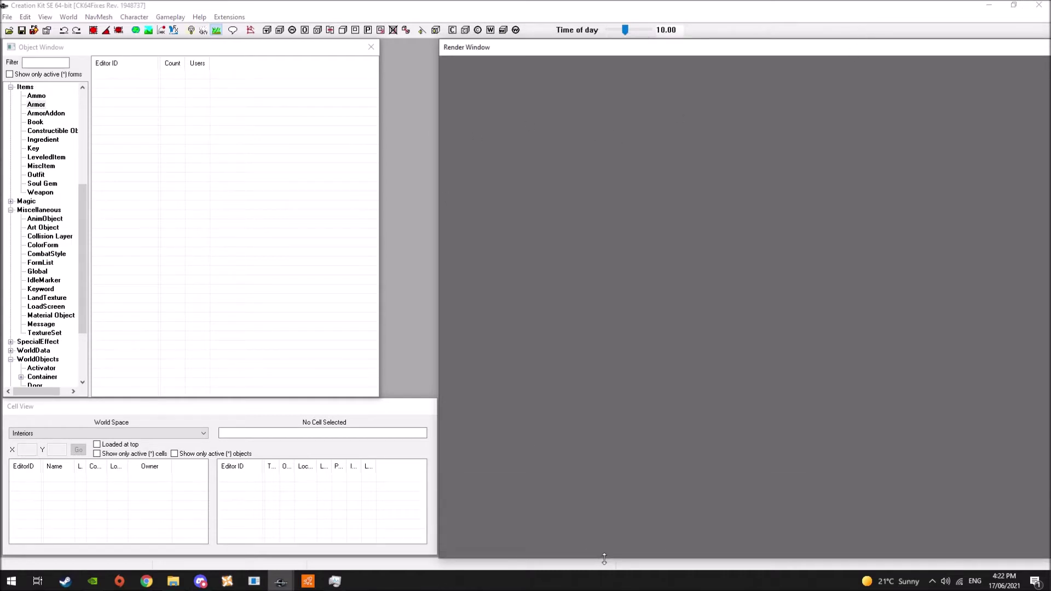
{"action": "left_click_drag", "start_coordinate": [379, 361], "coordinate": [438, 361]}
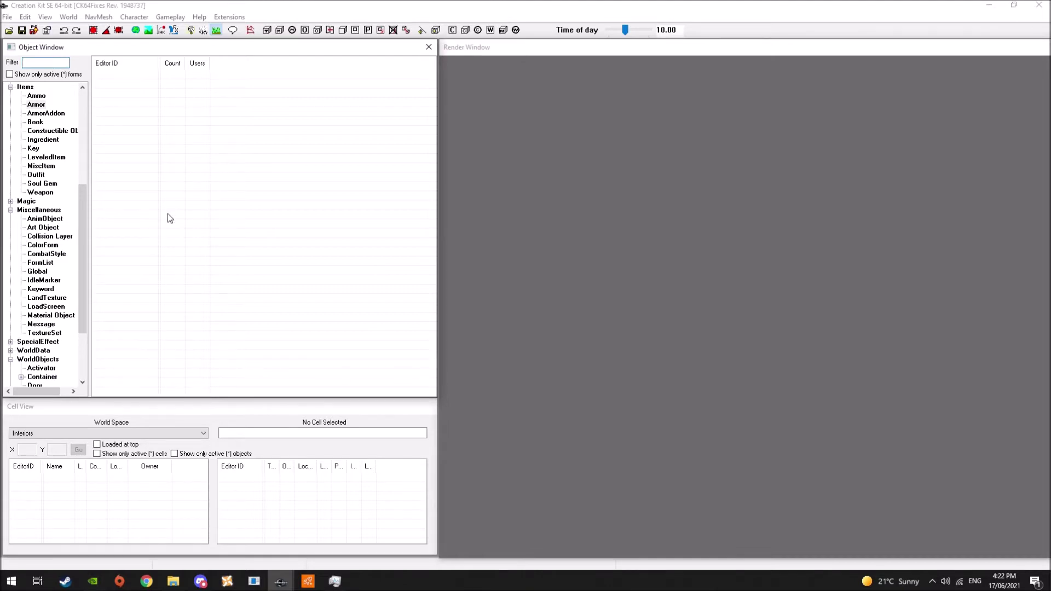
Load the KS Hairdo's.esp master file into the Creation Kit
{"action": "left_click", "coordinate": [9, 31]}
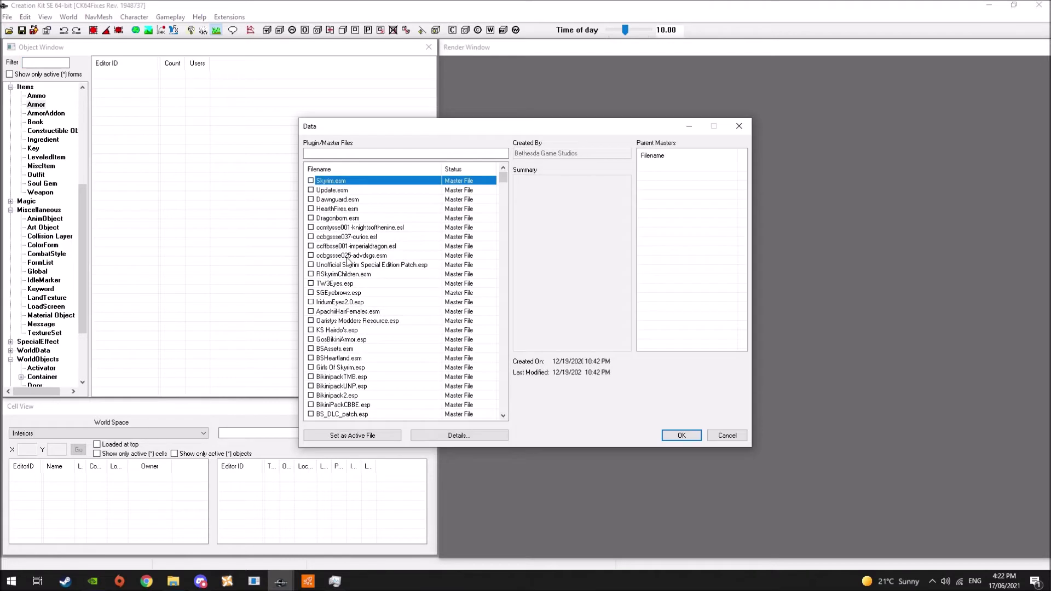
{"action": "left_click", "coordinate": [341, 255]}
{"action": "key", "text": "k"}
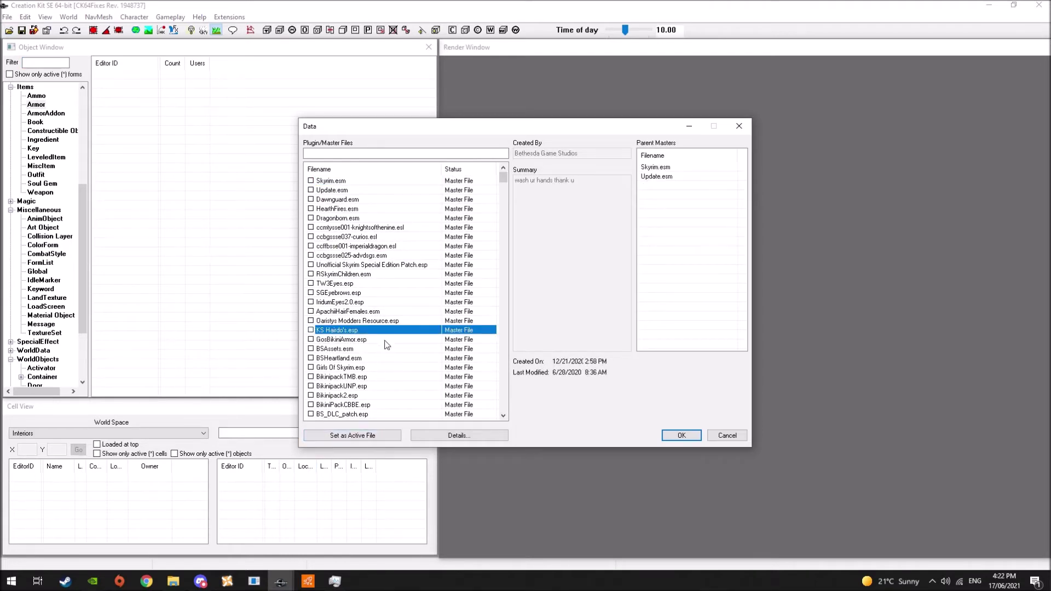
{"action": "double_click", "coordinate": [382, 334]}
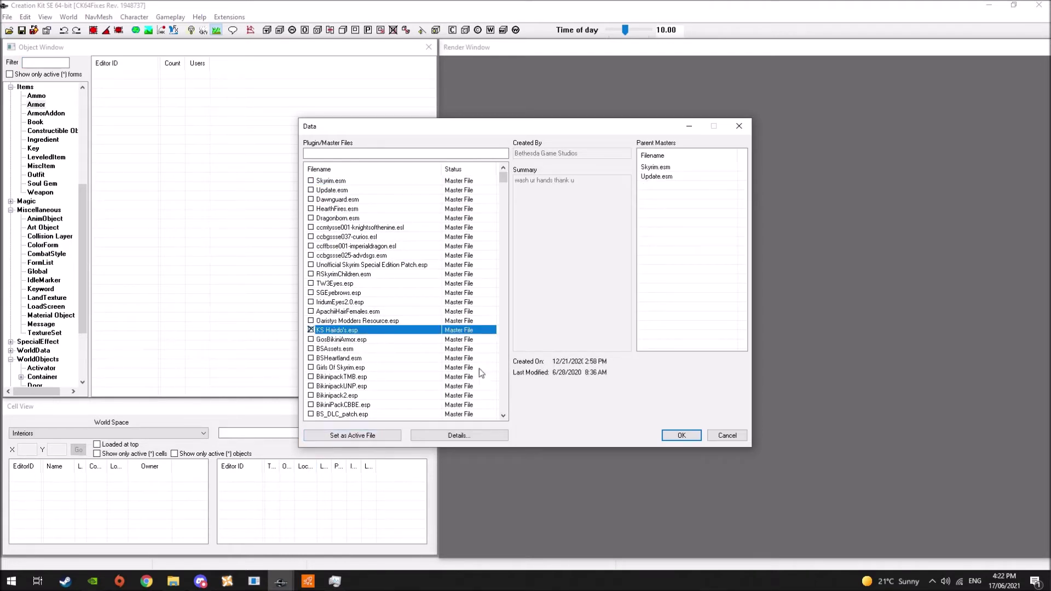
{"action": "left_click", "coordinate": [672, 434]}
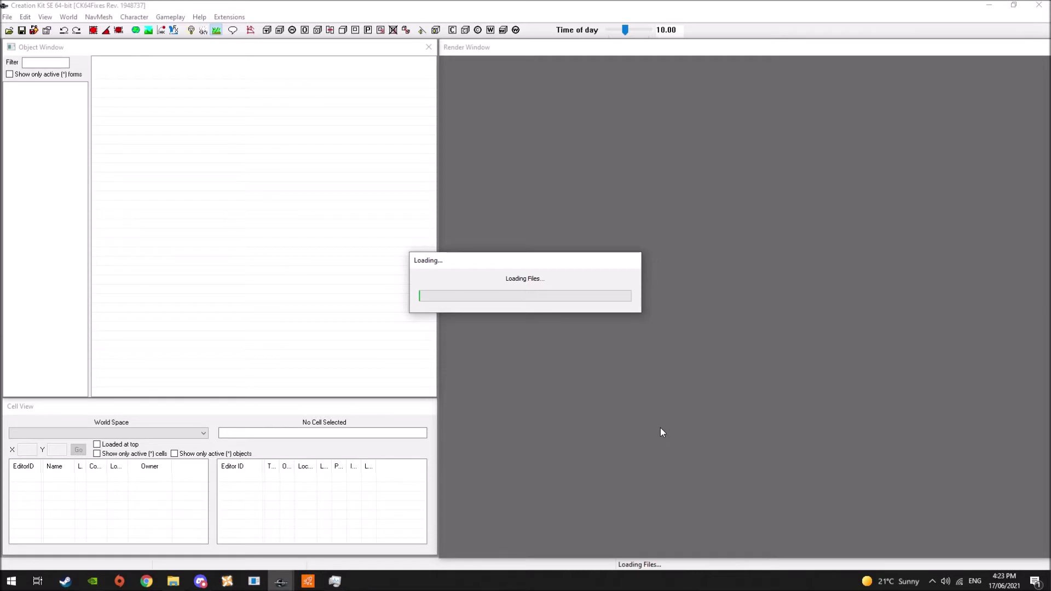
Switch to File Explorer and open the Fatass folder in aaaskimpyarmor to check its mesh files
{"action": "left_click", "coordinate": [173, 581]}
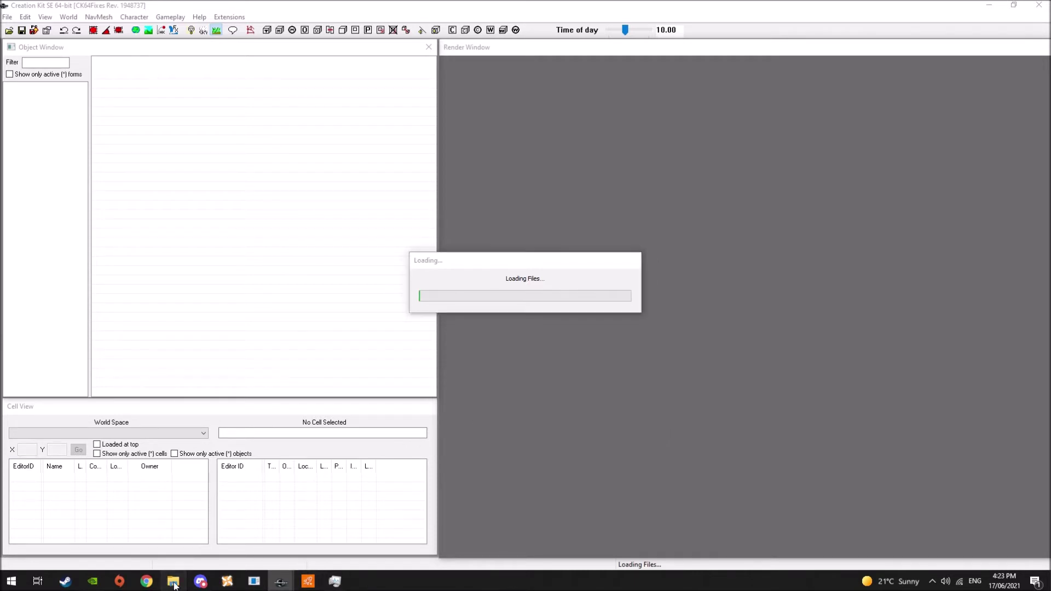
{"action": "double_click", "coordinate": [219, 185]}
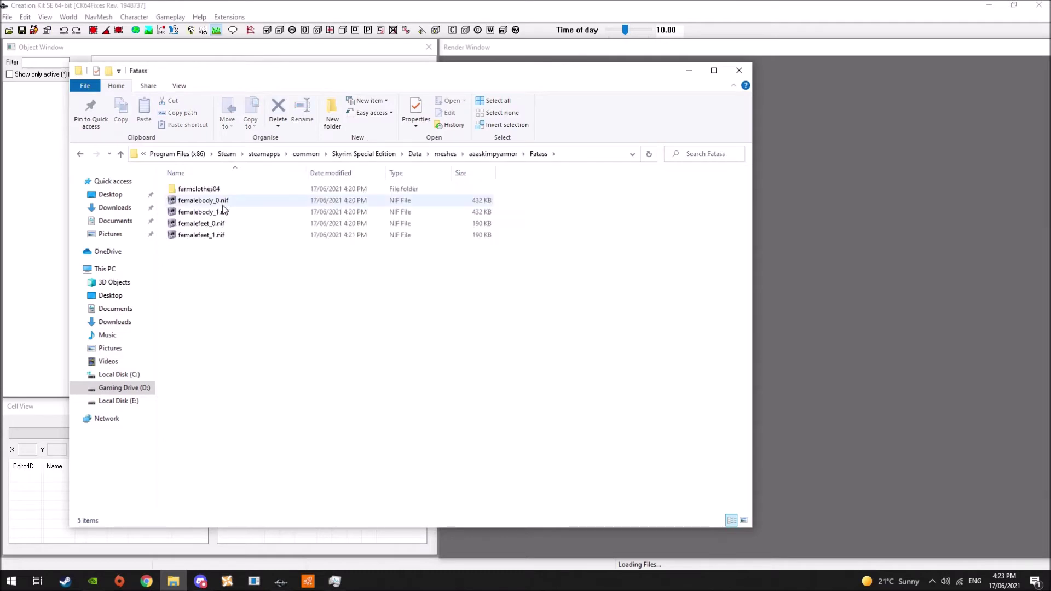
Open femalebody_1.nif from the Fatass folder in NifSkope
{"action": "left_click", "coordinate": [219, 212]}
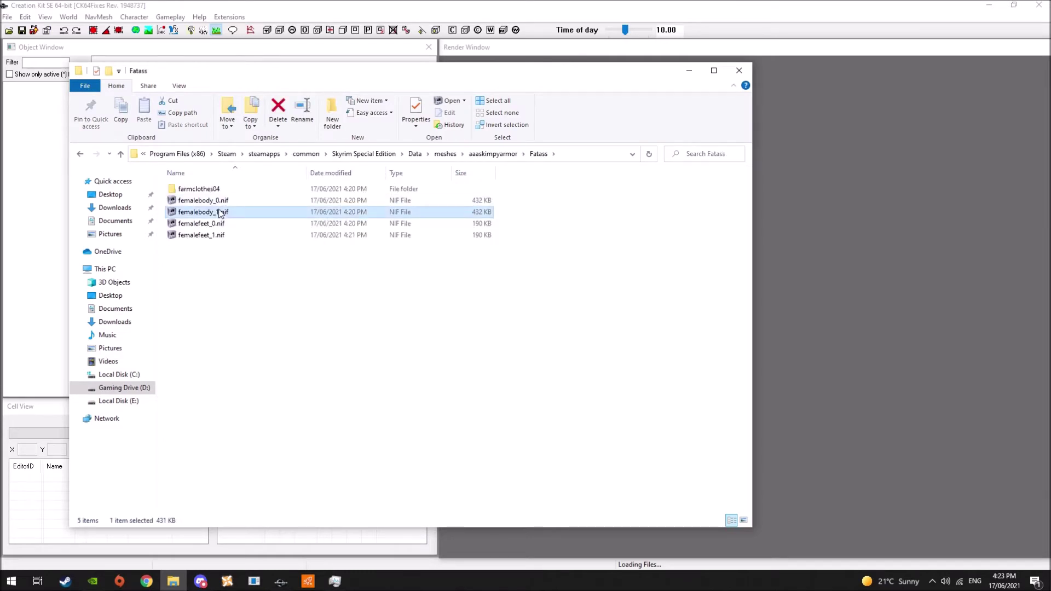
{"action": "double_click", "coordinate": [219, 212]}
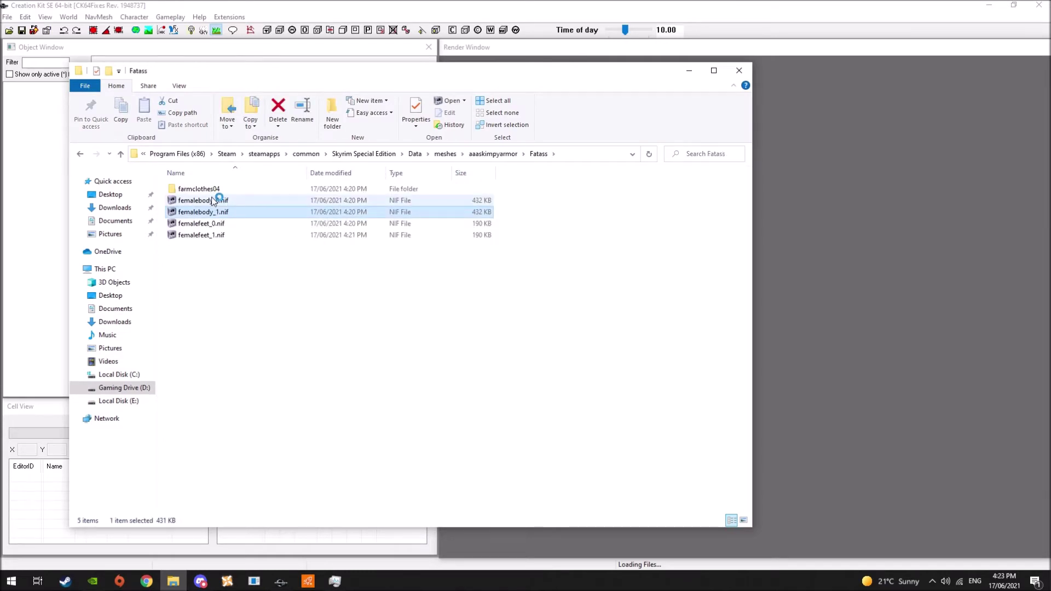
Go to the aaaWhores folder in meshes and copy femalehands_0.nif and femalehands_1.nif
{"action": "left_click", "coordinate": [490, 154]}
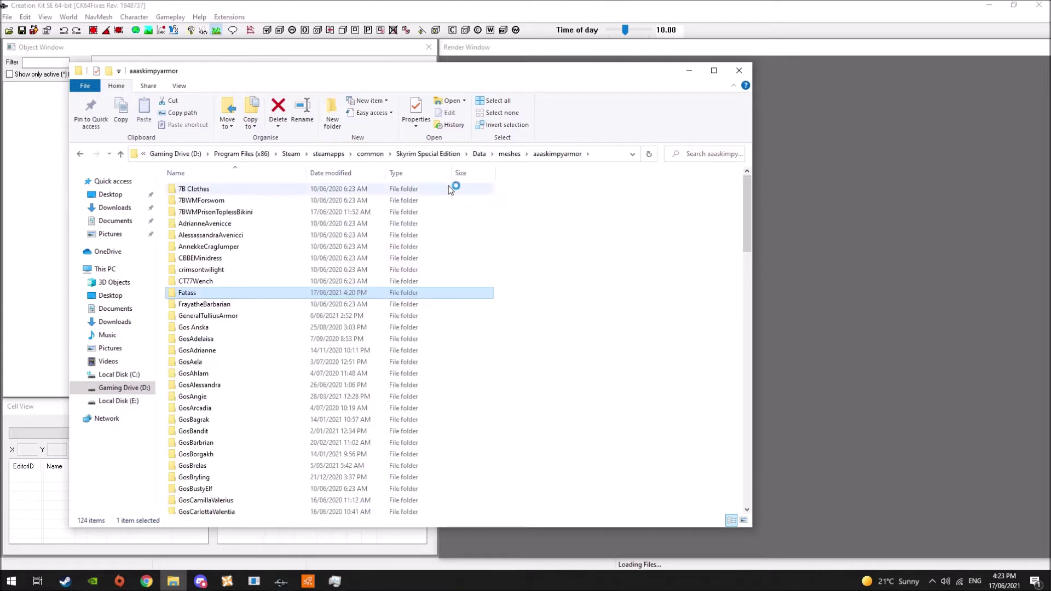
{"action": "left_click", "coordinate": [607, 242]}
{"action": "type", "text": "al"}
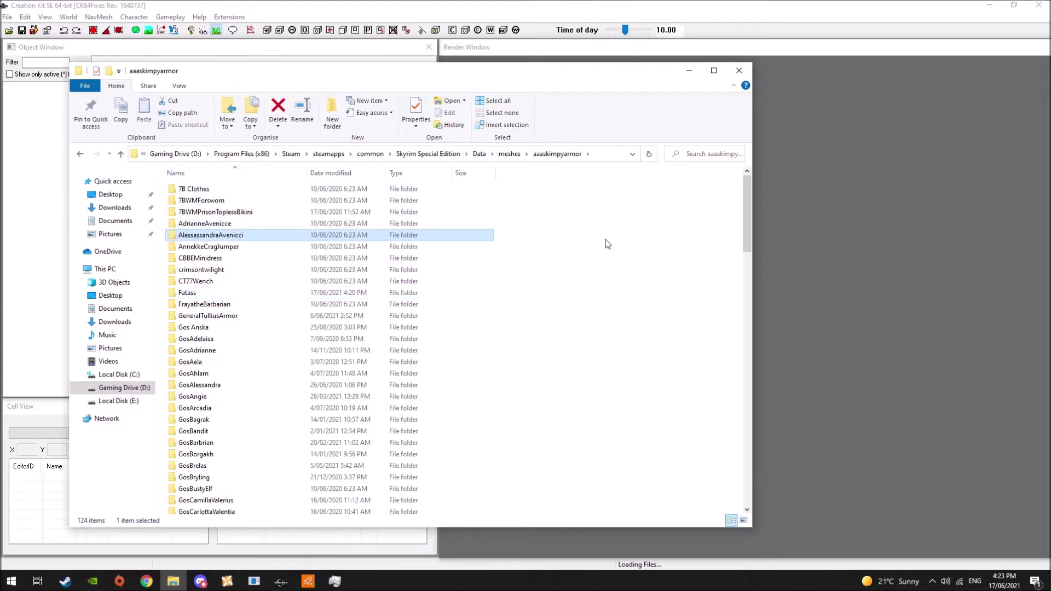
{"action": "left_click", "coordinate": [514, 153]}
{"action": "type", "text": "aaat"}
{"action": "key", "text": "Down"}
{"action": "key", "text": "Down"}
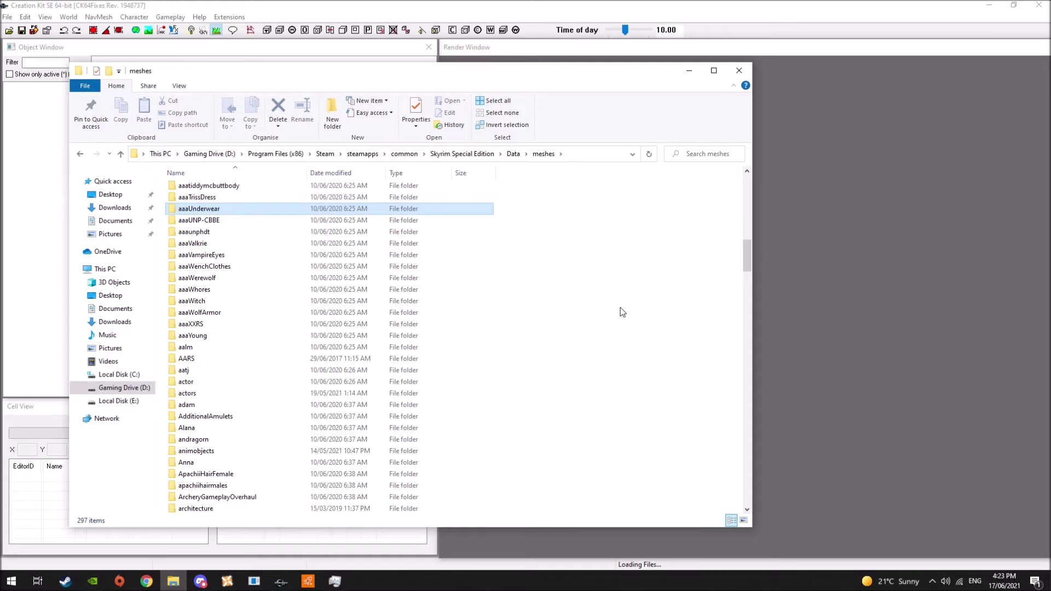
{"action": "type", "text": "aaawh"}
{"action": "key", "text": "Return"}
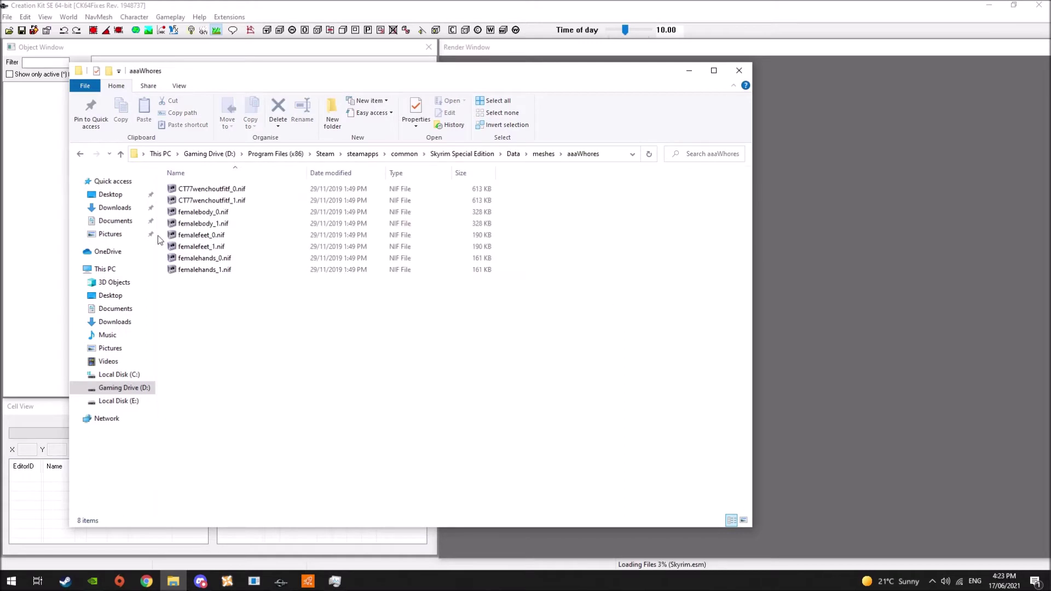
{"action": "left_click", "coordinate": [203, 257]}
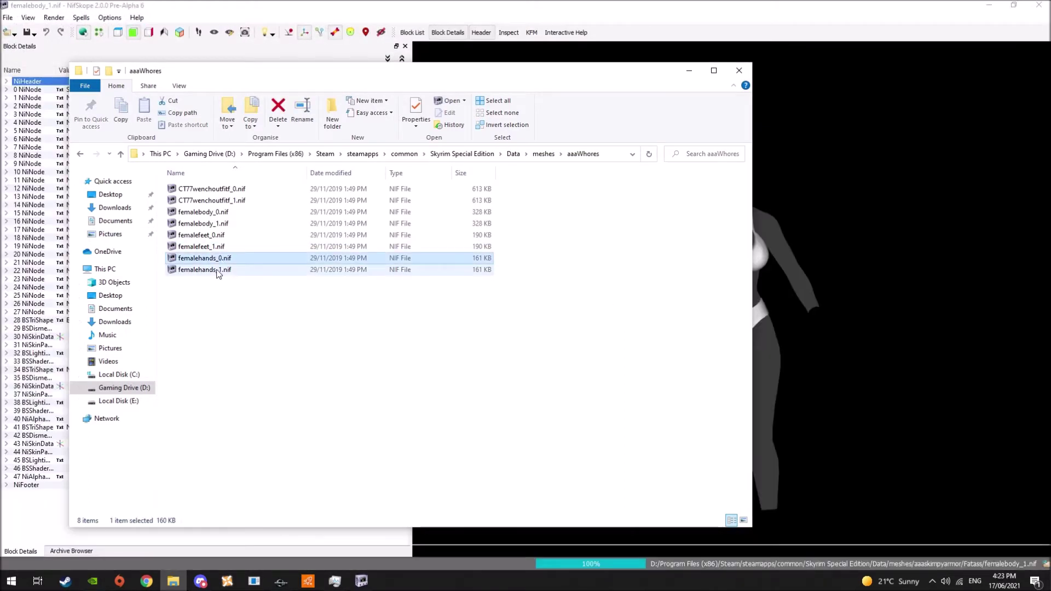
{"action": "left_click", "coordinate": [217, 269], "text": "shift"}
Return to the meshes folder and open its aaaskimpyarmor subfolder
{"action": "left_click", "coordinate": [543, 154]}
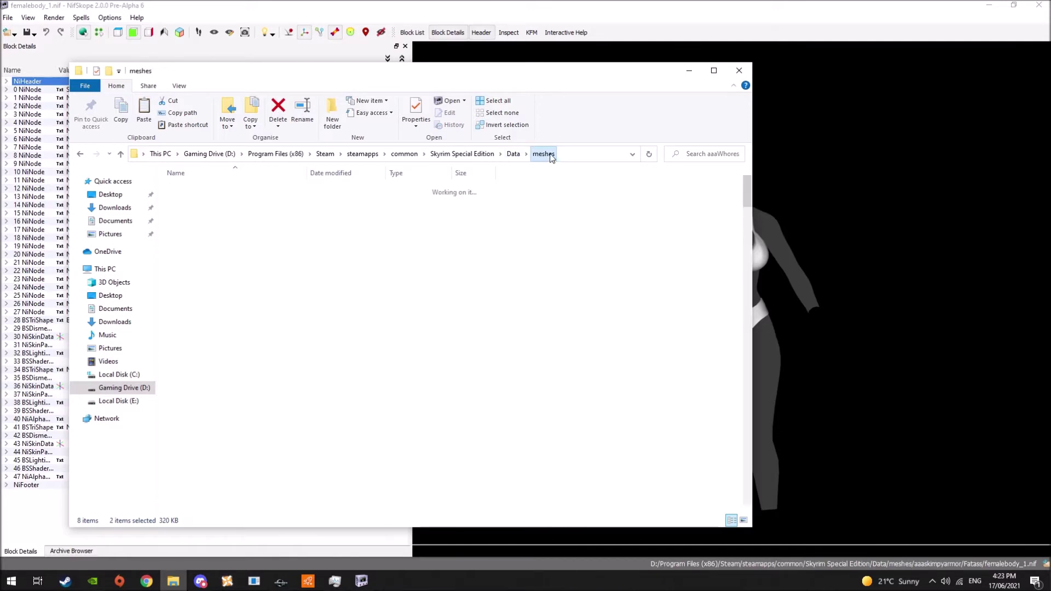
{"action": "key", "text": "Down"}
{"action": "key", "text": "Down"}
{"action": "key", "text": "Down"}
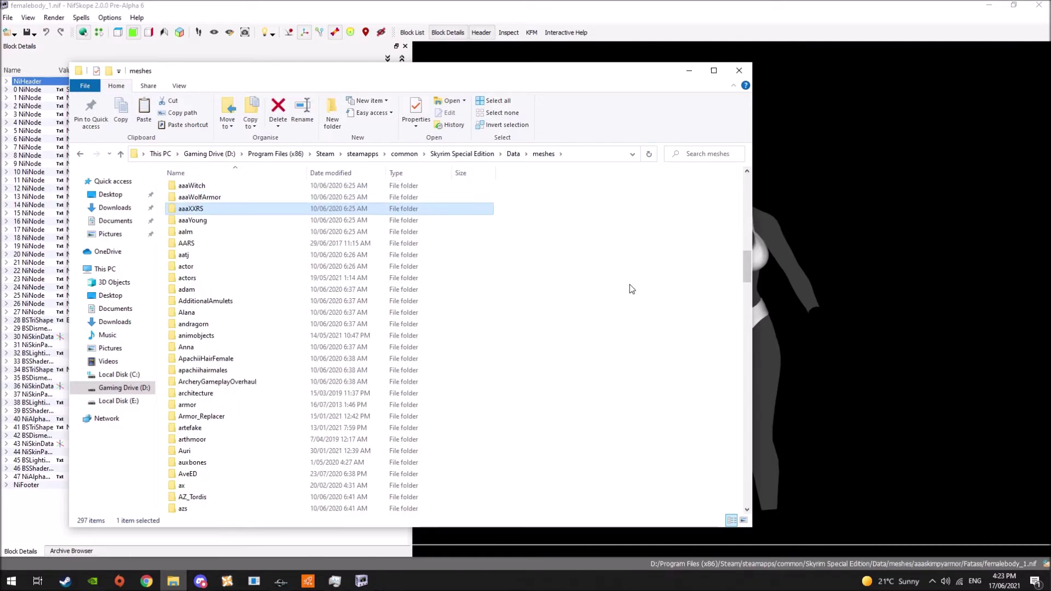
{"action": "key", "text": "Up"}
{"action": "key", "text": "Up"}
{"action": "key", "text": "Up"}
{"action": "key", "text": "Up"}
{"action": "key", "text": "Up"}
{"action": "key", "text": "Up"}
{"action": "key", "text": "Up"}
{"action": "key", "text": "Up"}
{"action": "key", "text": "Up"}
{"action": "key", "text": "Up"}
{"action": "key", "text": "Up"}
{"action": "key", "text": "Up"}
{"action": "key", "text": "Up"}
{"action": "key", "text": "Return"}
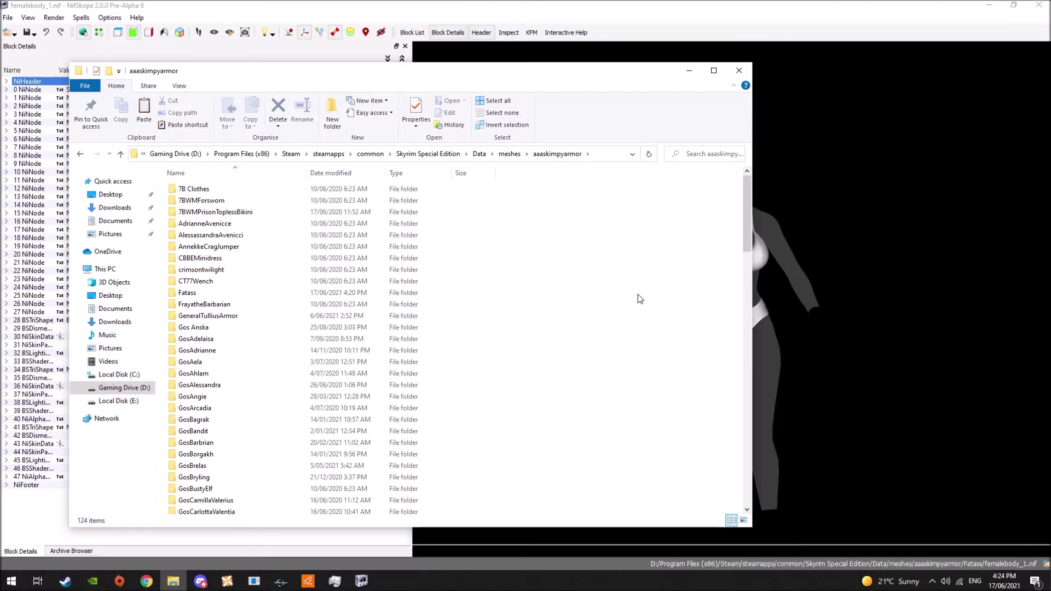
Paste the two copied femalehands mesh files into the Fatass folder
{"action": "type", "text": "gos"}
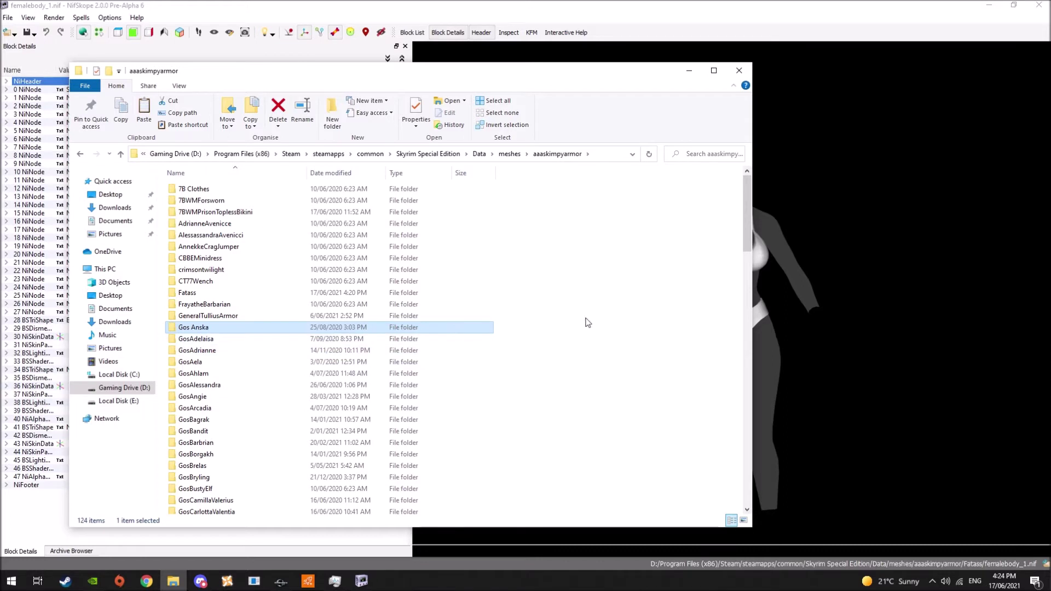
{"action": "double_click", "coordinate": [352, 293]}
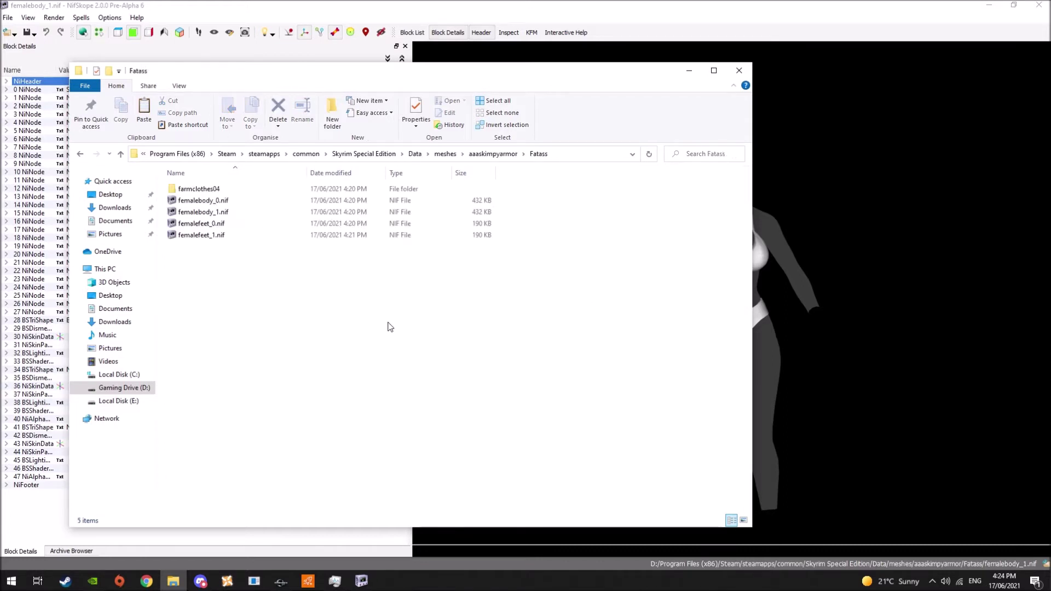
{"action": "key", "text": "ctrl+v"}
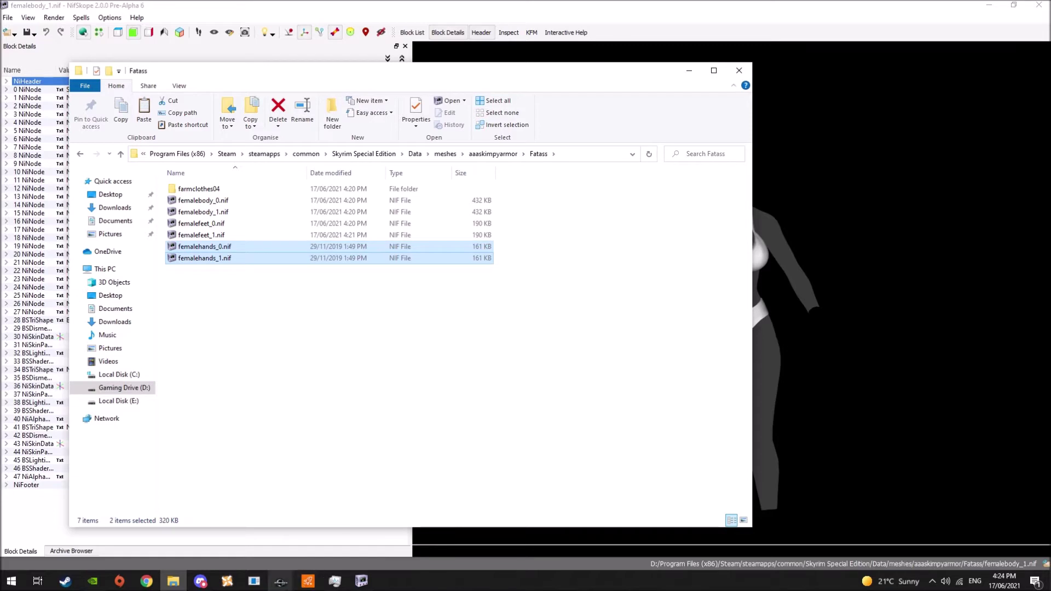
Delete femalehands_0.nif and femalehands_1.nif from the Fatass folder
{"action": "mouse_move", "coordinate": [281, 581]}
{"action": "left_click", "coordinate": [213, 273]}
{"action": "left_click_drag", "start_coordinate": [213, 274], "coordinate": [219, 251]}
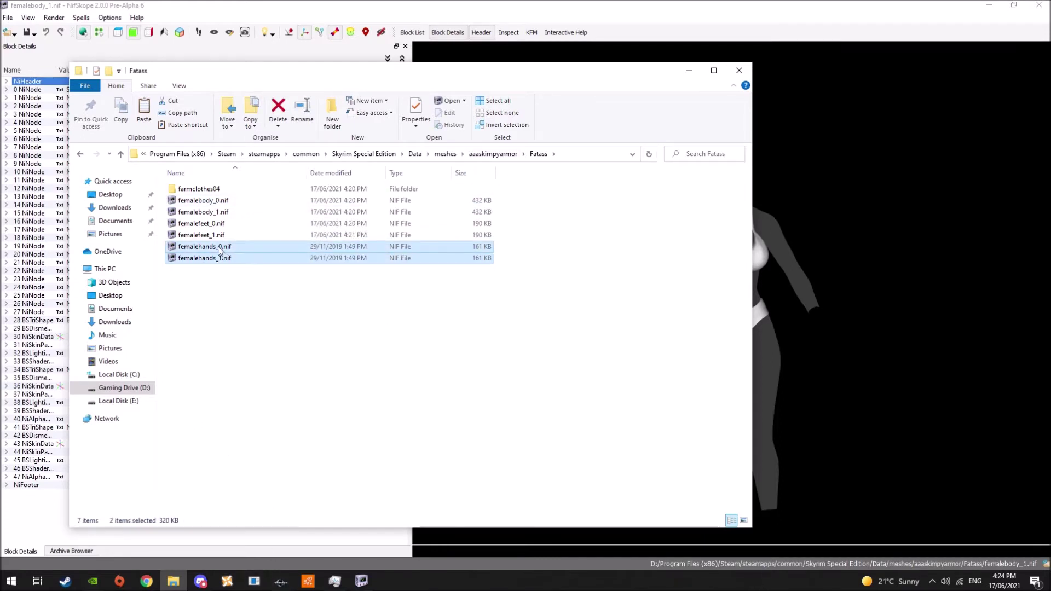
{"action": "key", "text": "Delete"}
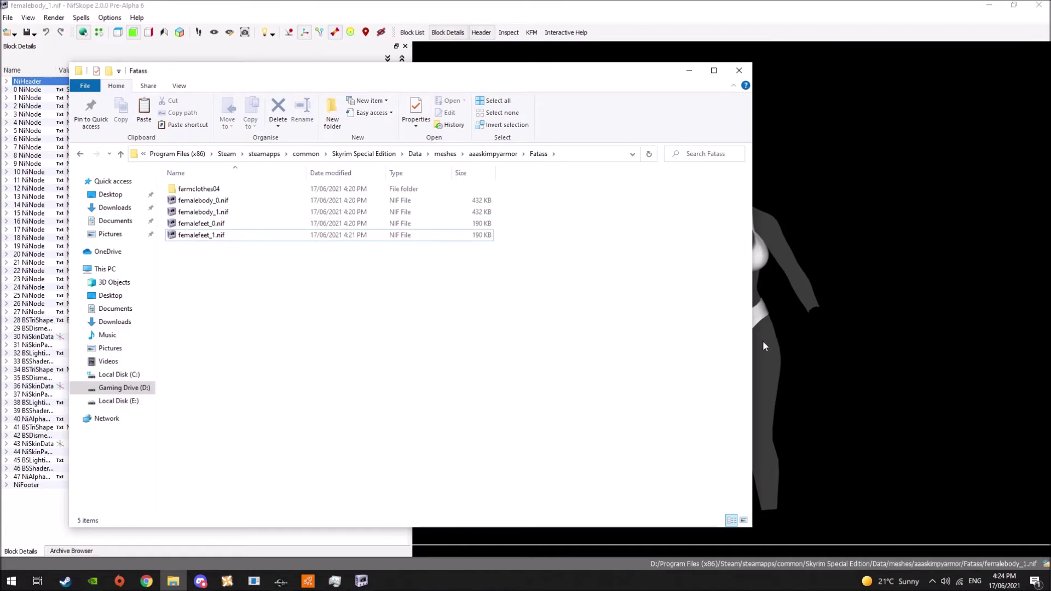
Switch to NifSkope and inspect the female body mesh from another angle
{"action": "left_click", "coordinate": [776, 327]}
{"action": "left_click_drag", "start_coordinate": [774, 317], "coordinate": [496, 516]}
{"action": "left_click", "coordinate": [361, 581]}
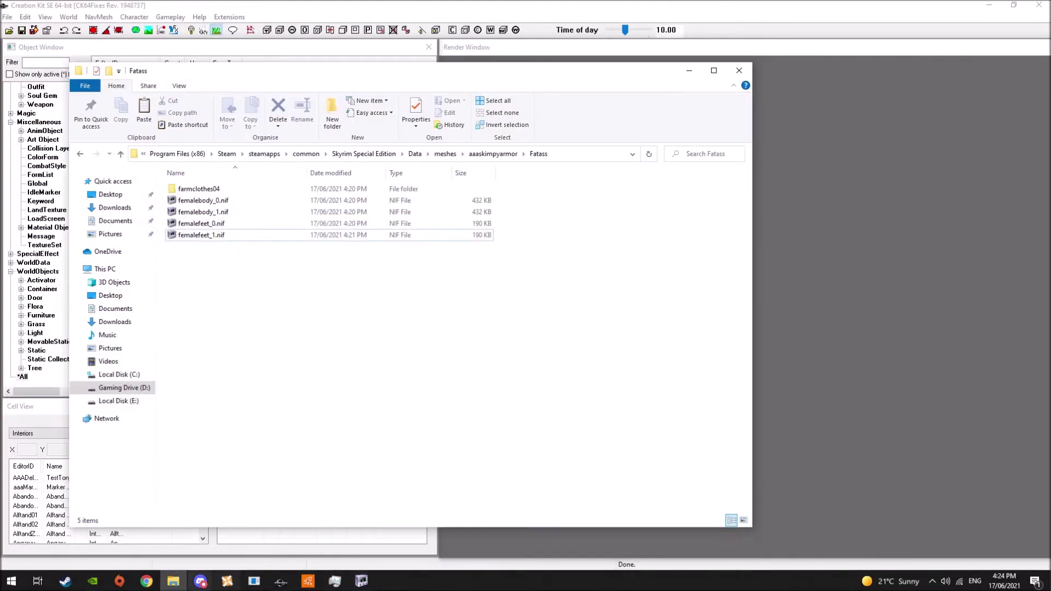
Open femalefeet_0.nif from the Fatass folder in NifSkope and examine the feet mesh
{"action": "double_click", "coordinate": [227, 228]}
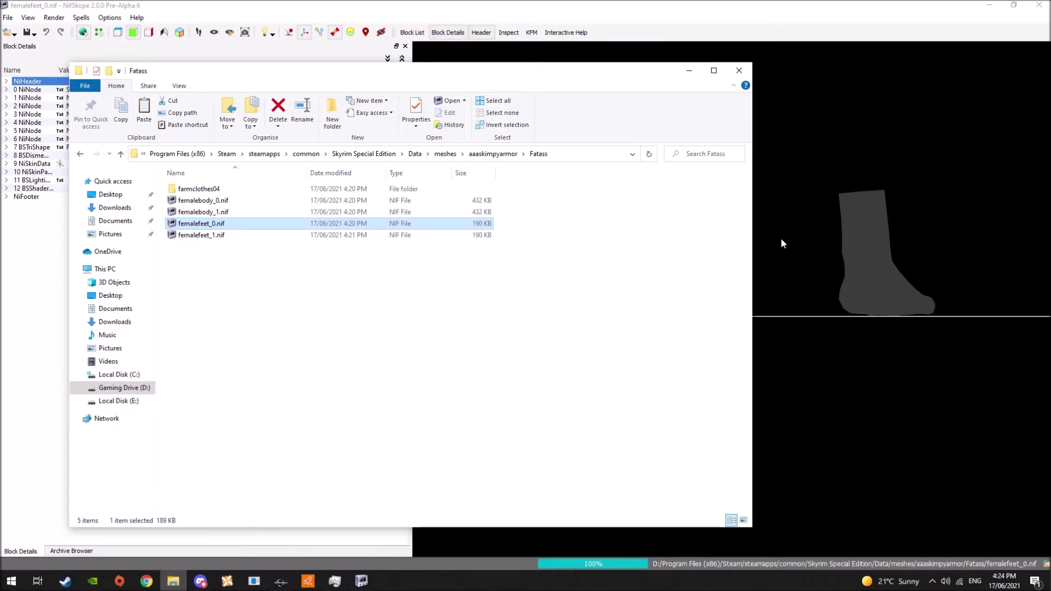
{"action": "left_click", "coordinate": [748, 75]}
{"action": "left_click_drag", "start_coordinate": [705, 169], "coordinate": [765, 297]}
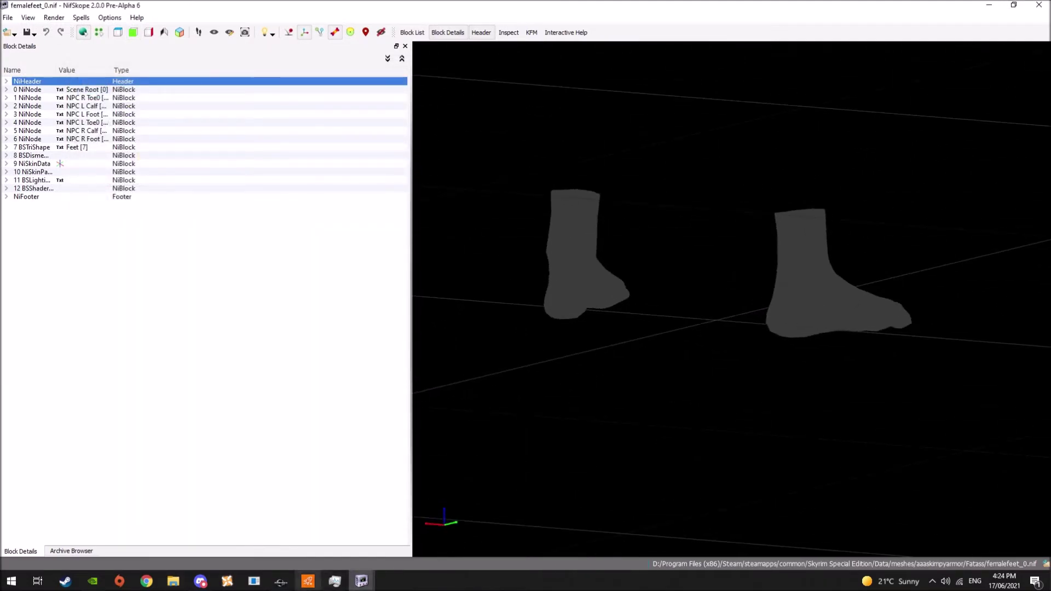
Switch to the Creation Kit and save a new plugin as Fatass.esp in the Data folder
{"action": "mouse_move", "coordinate": [268, 503]}
{"action": "left_click", "coordinate": [287, 525]}
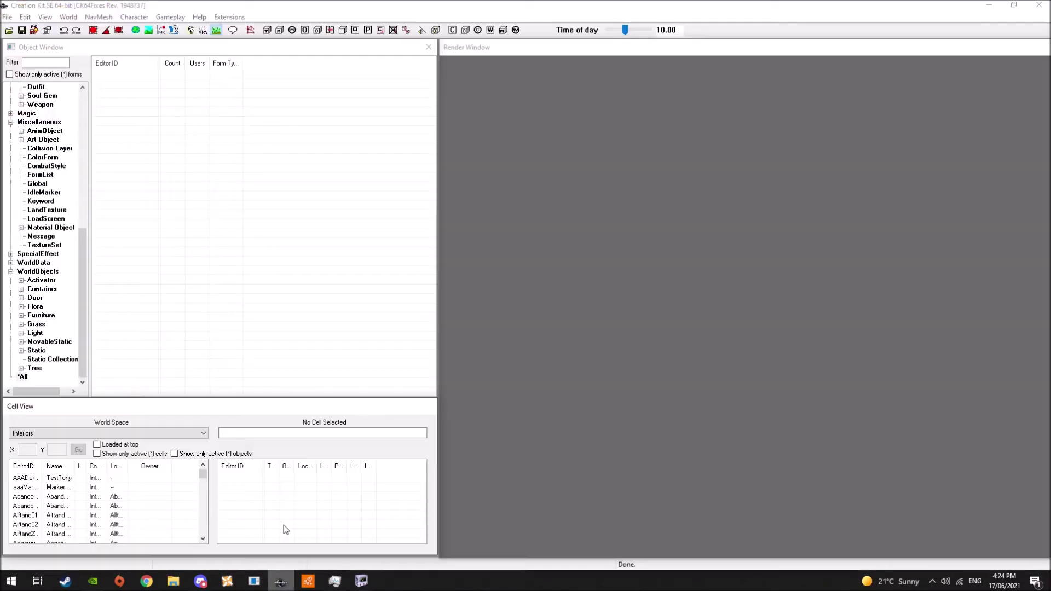
{"action": "left_click", "coordinate": [21, 31]}
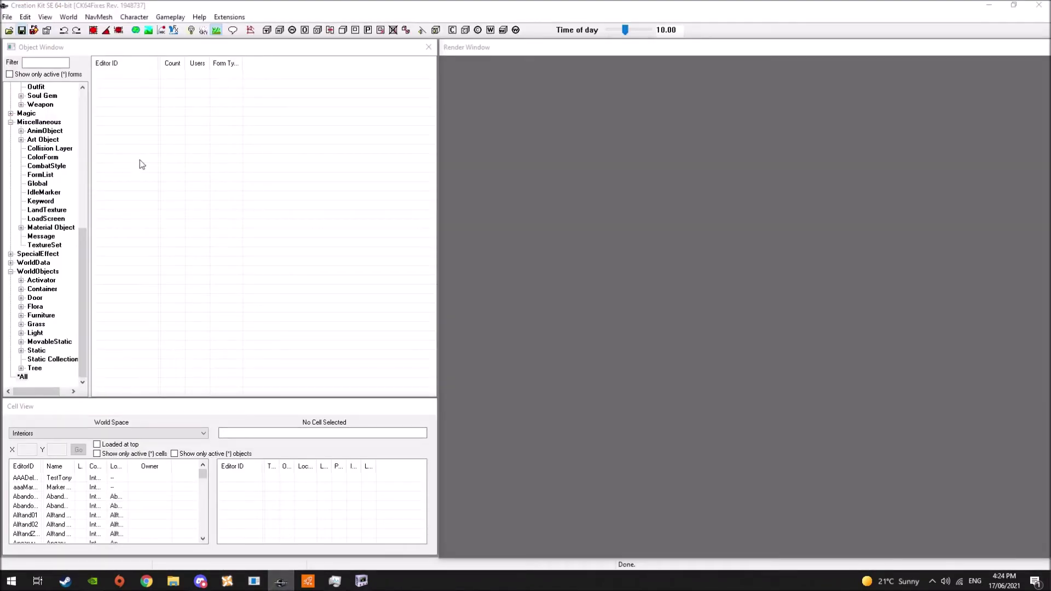
{"action": "type", "text": "Fatass"}
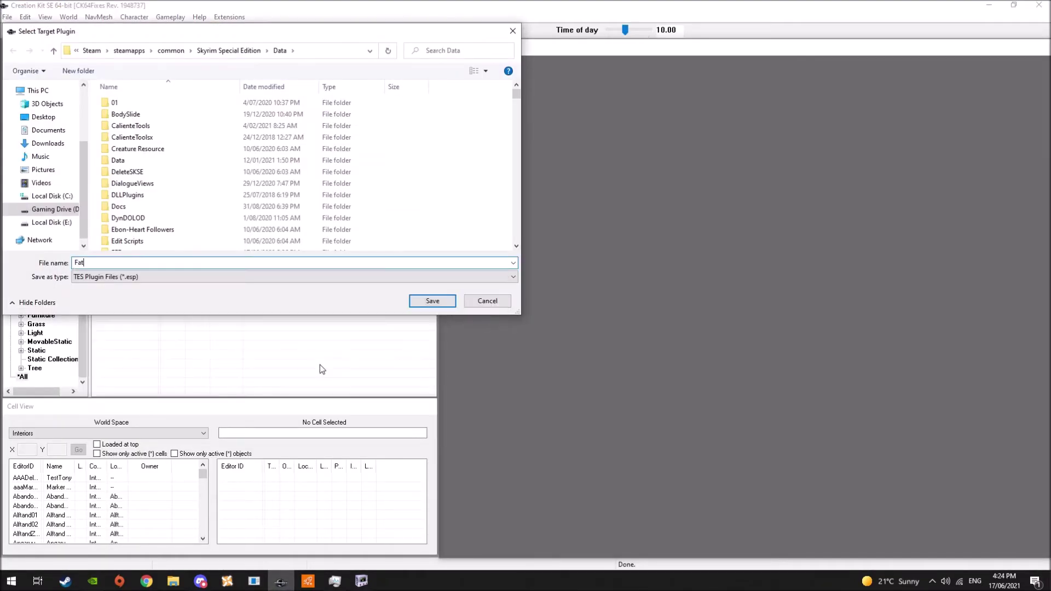
{"action": "left_click", "coordinate": [443, 305]}
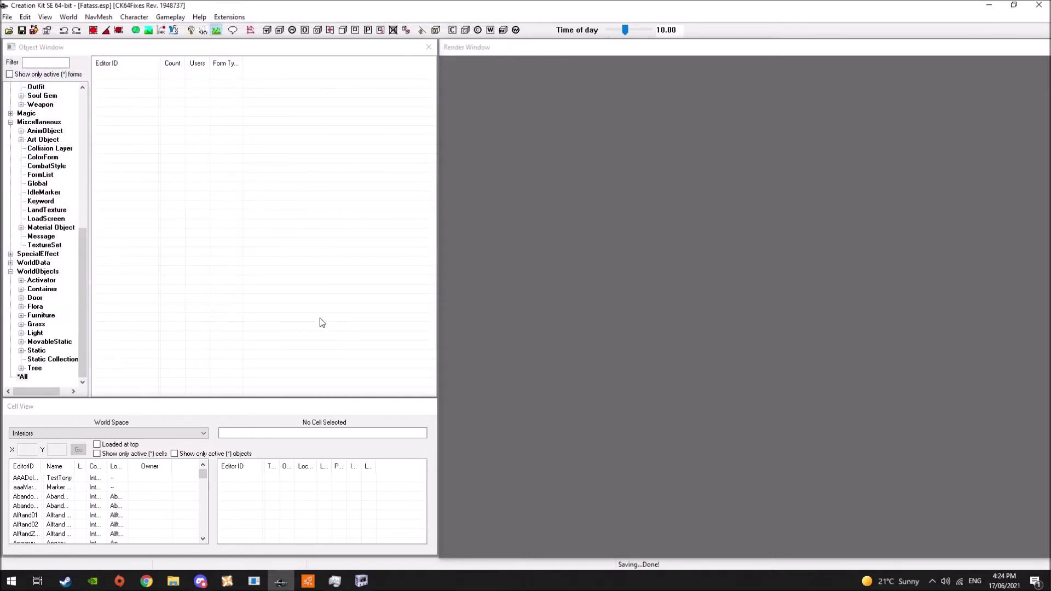
Create a new actor with the ID aaaFatass
{"action": "scroll", "coordinate": [37, 230], "scroll_direction": "up", "scroll_amount": 9}
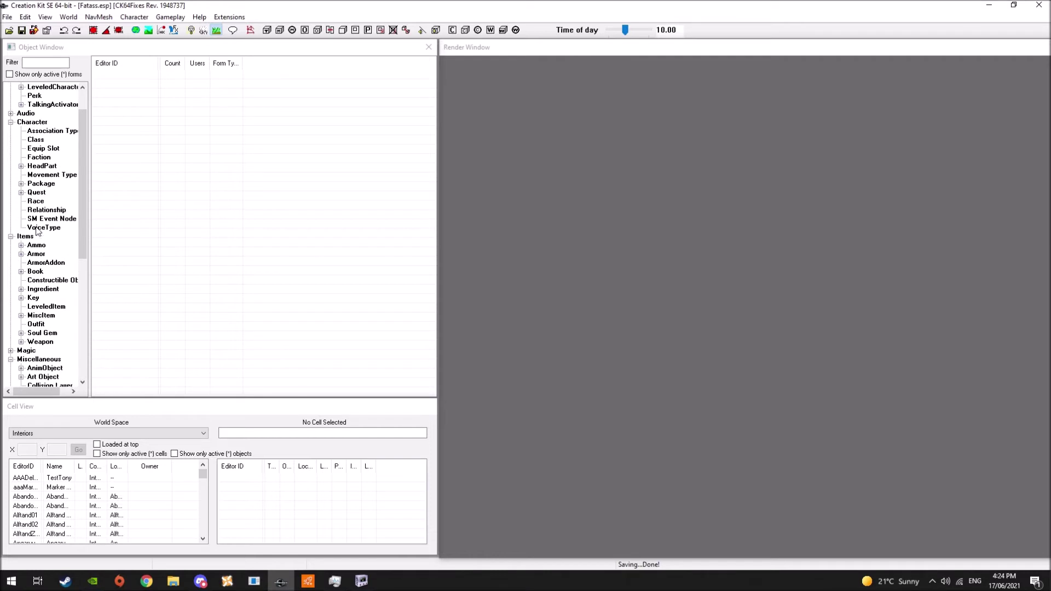
{"action": "scroll", "coordinate": [37, 231], "scroll_direction": "up", "scroll_amount": 2}
{"action": "left_click", "coordinate": [37, 96]}
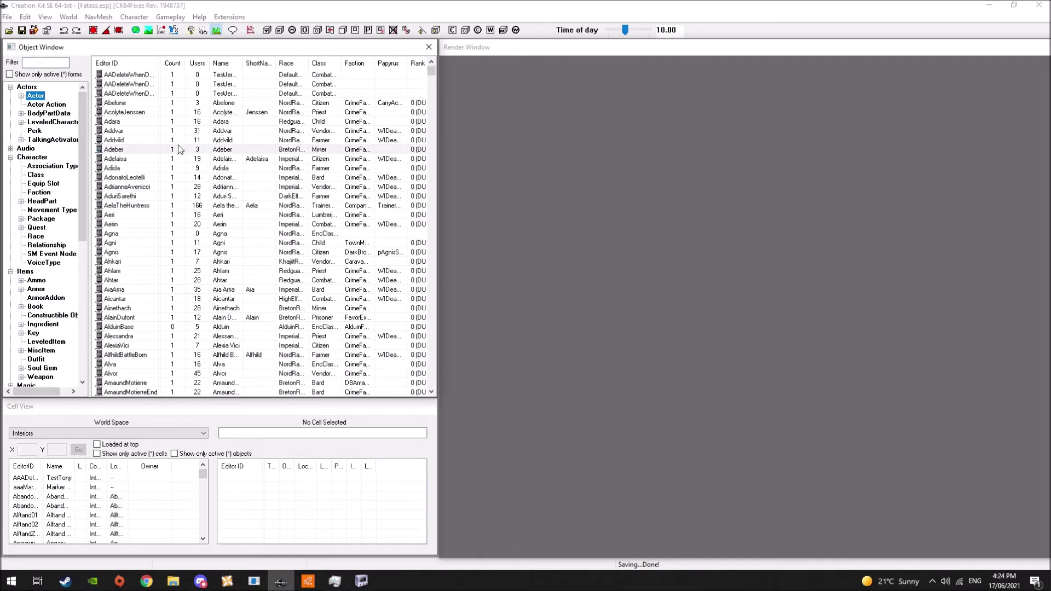
{"action": "double_click", "coordinate": [180, 149]}
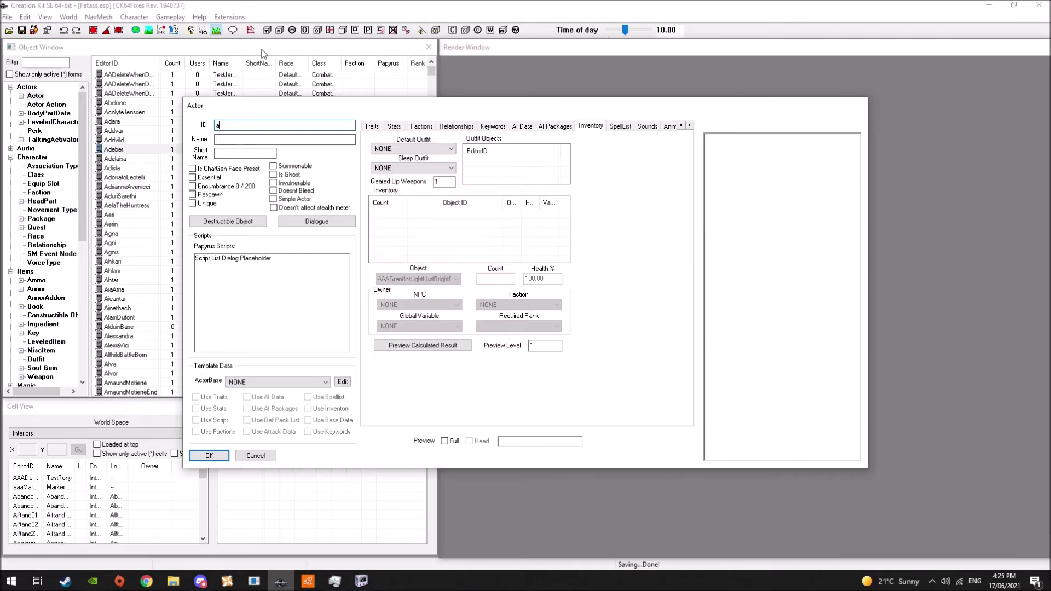
{"action": "type", "text": "aaaFatass"}
{"action": "key", "text": "Return"}
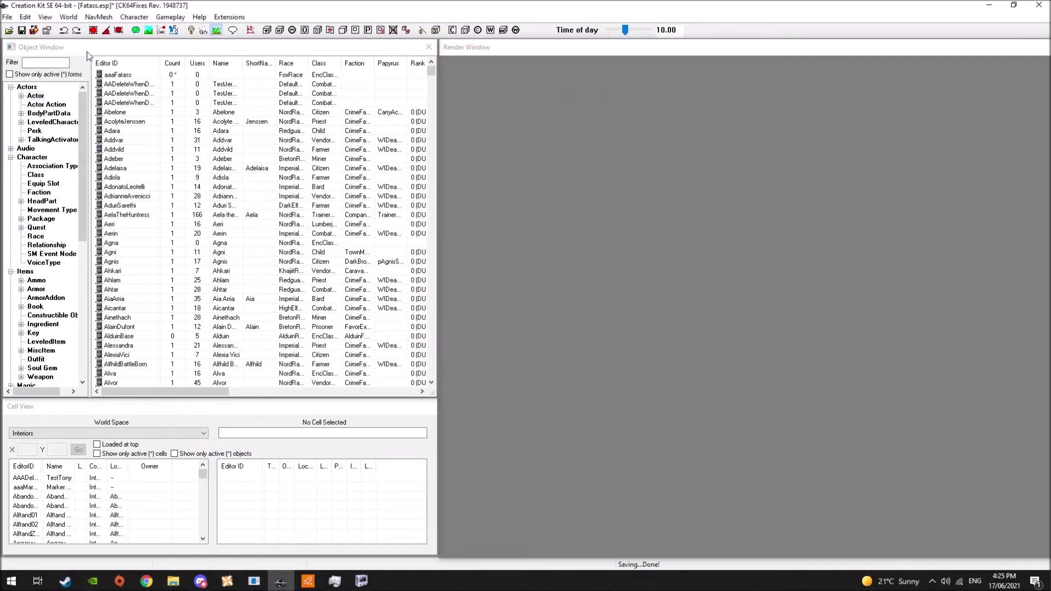
Filter the actors by "fatass", check the Traits of aaaFatass, and close the actor without changes
{"action": "left_click", "coordinate": [47, 63]}
{"action": "type", "text": "fatass"}
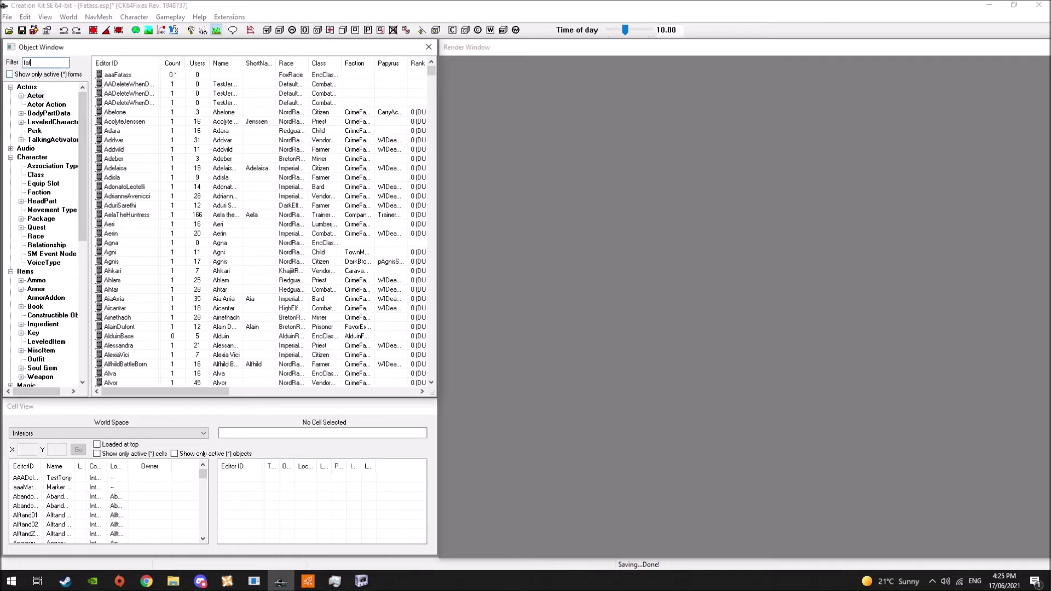
{"action": "double_click", "coordinate": [135, 80]}
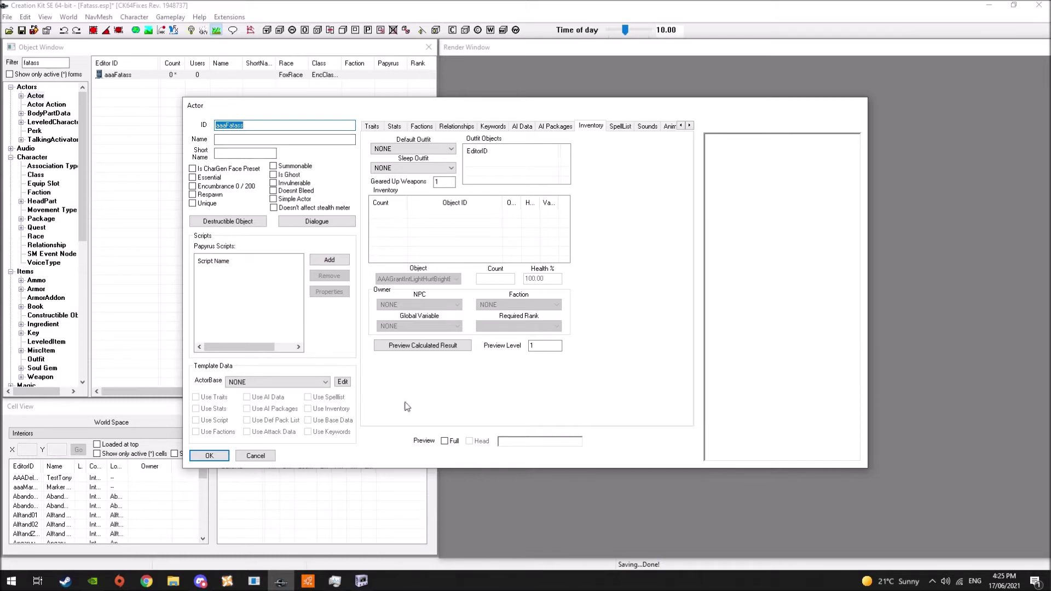
{"action": "left_click", "coordinate": [373, 127]}
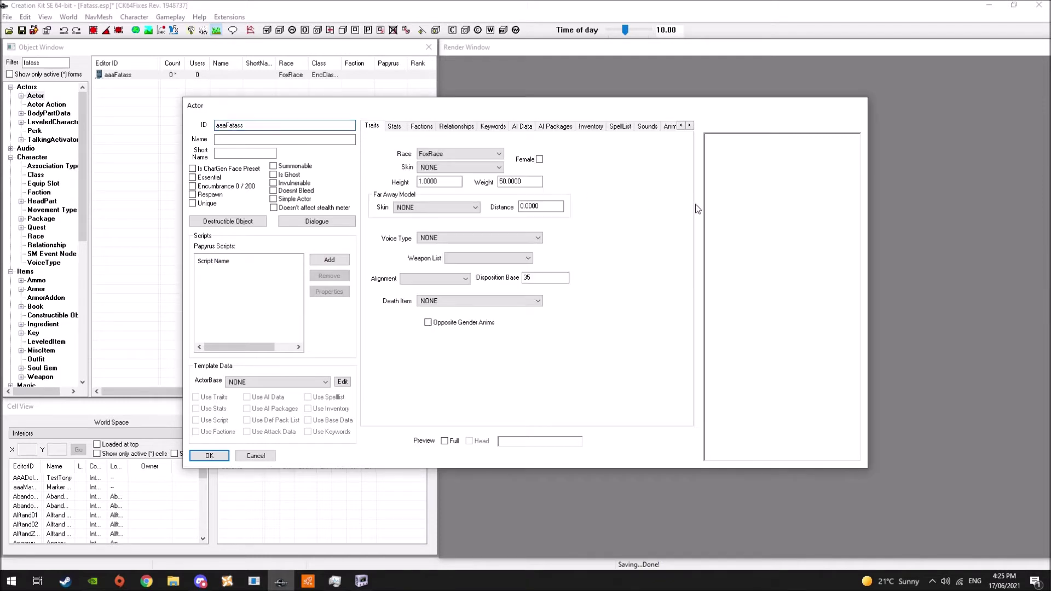
{"action": "left_click", "coordinate": [268, 455]}
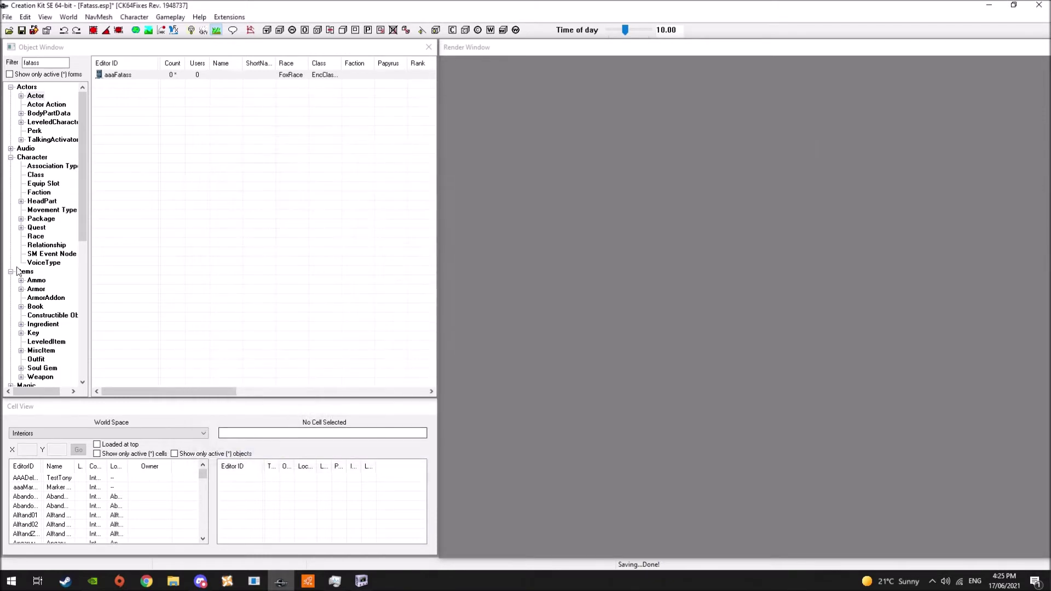
Filter the Armor objects by "skinnaked" and open the SkinNaked record for editing
{"action": "left_click", "coordinate": [36, 289]}
{"action": "double_click", "coordinate": [43, 62]}
{"action": "type", "text": "skin"}
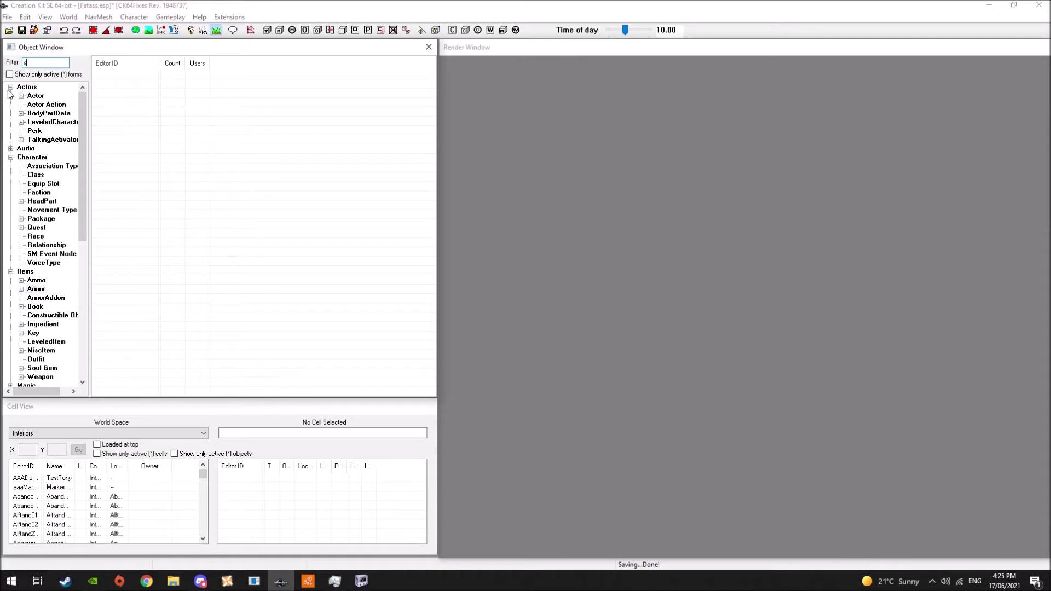
{"action": "type", "text": "naked"}
{"action": "double_click", "coordinate": [123, 75]}
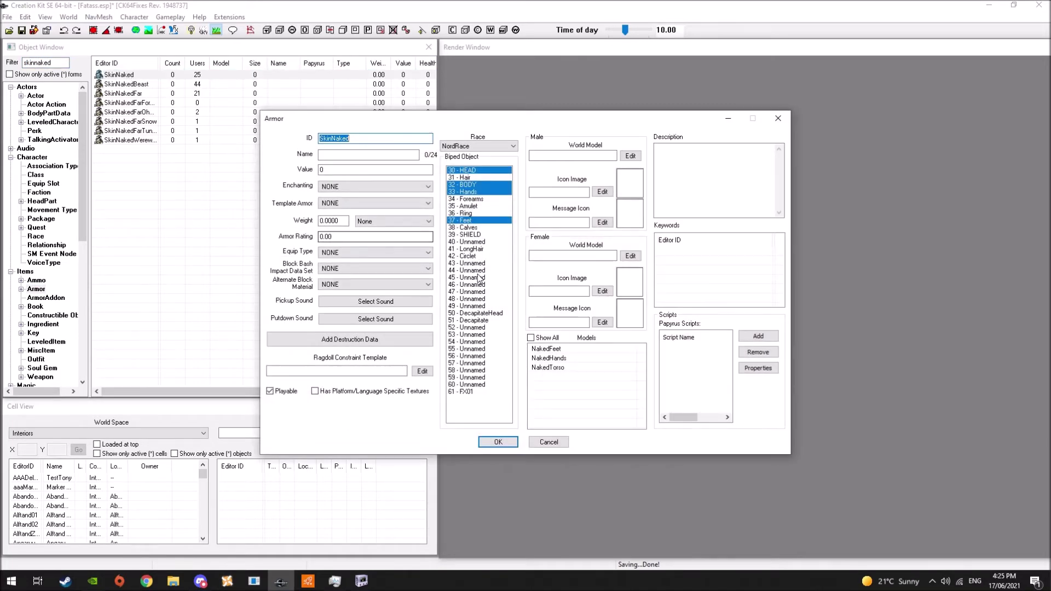
Show all models of the SkinNaked armor and remove every one except NakedTorso, NakedHands and NakedFeet
{"action": "left_click", "coordinate": [531, 337]}
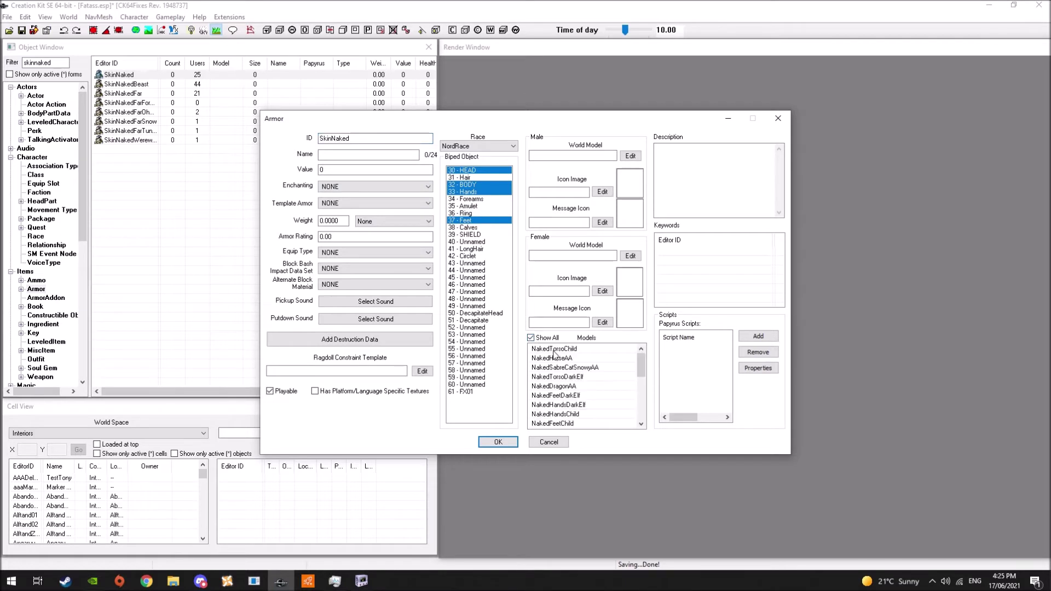
{"action": "scroll", "coordinate": [572, 411], "scroll_direction": "down", "scroll_amount": 5}
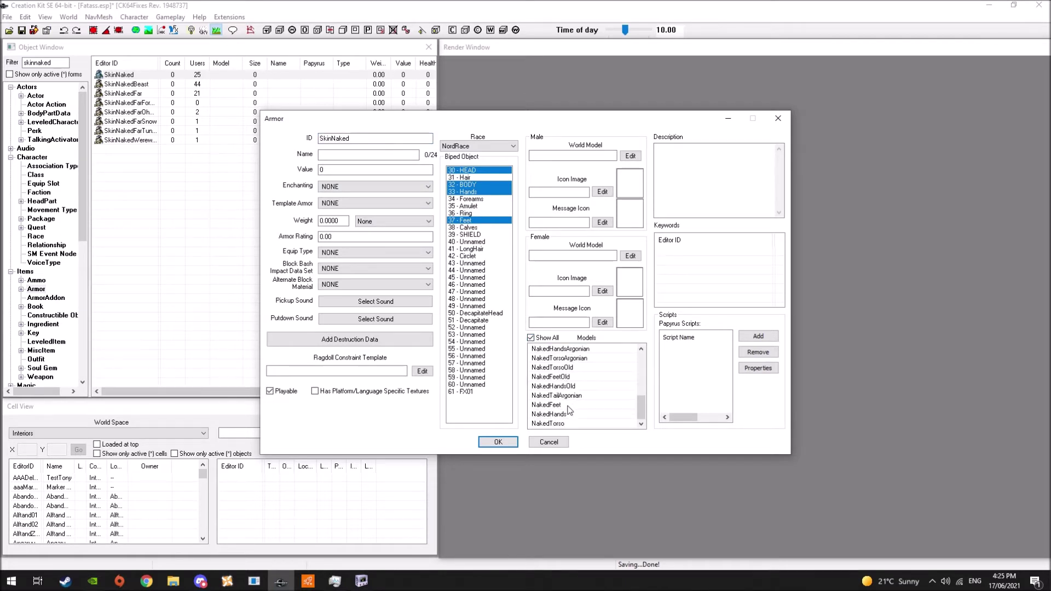
{"action": "left_click", "coordinate": [570, 396], "text": "shift"}
{"action": "key", "text": "Delete"}
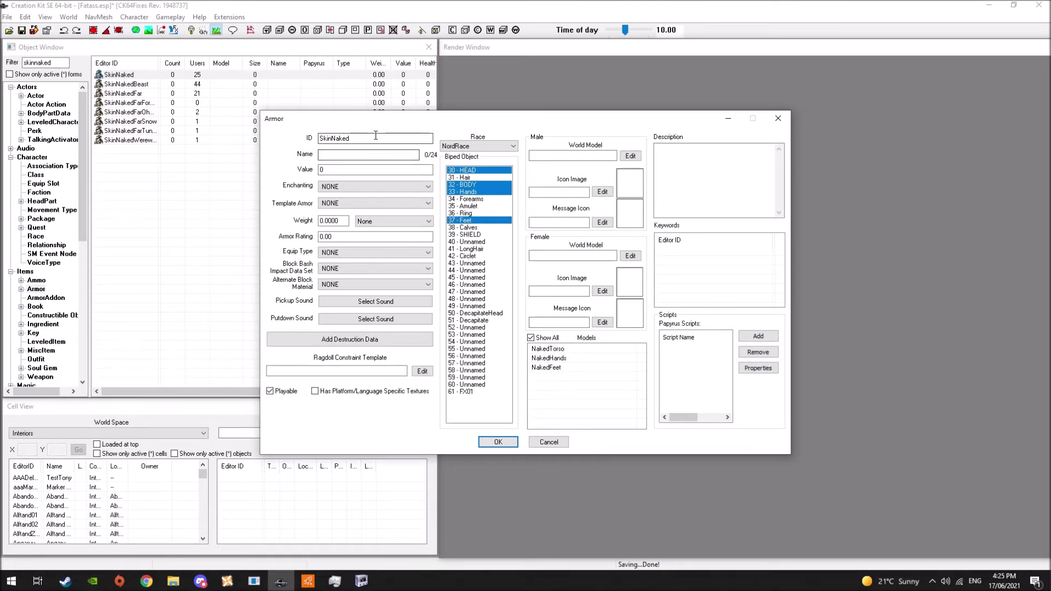
Change the armor's ID to aaaFatassBody and copy the aaaFatass part of it
{"action": "left_click_drag", "start_coordinate": [350, 138], "coordinate": [324, 145]}
{"action": "type", "text": "aaaFatassBody"}
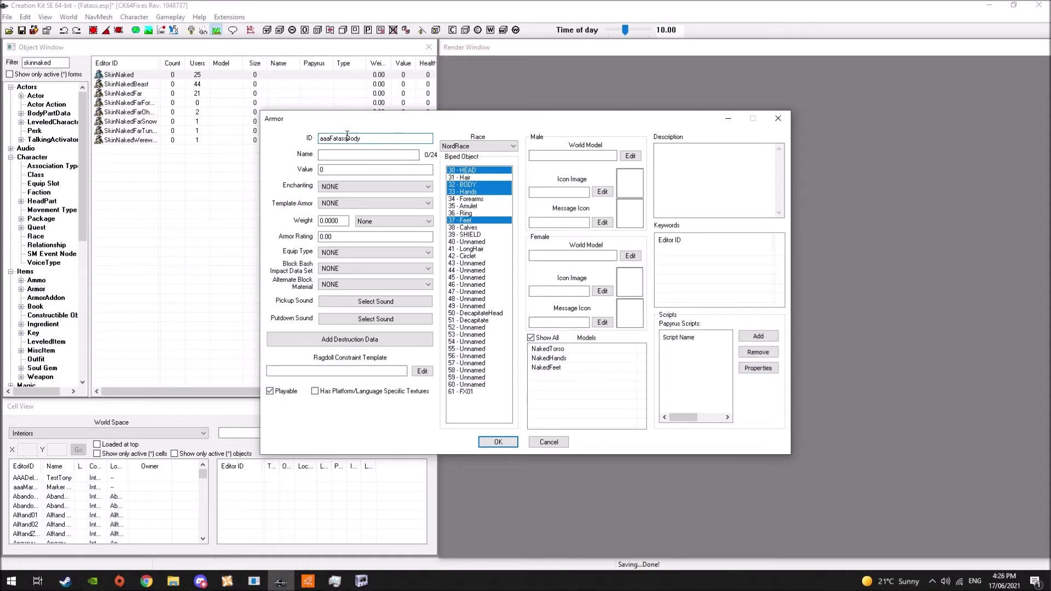
{"action": "left_click_drag", "start_coordinate": [347, 136], "coordinate": [282, 143]}
{"action": "key", "text": "ctrl+c"}
Open the NakedTorso armor addon and change its ID to aaaFatassTorso
{"action": "double_click", "coordinate": [550, 349]}
{"action": "left_click_drag", "start_coordinate": [411, 127], "coordinate": [272, 144]}
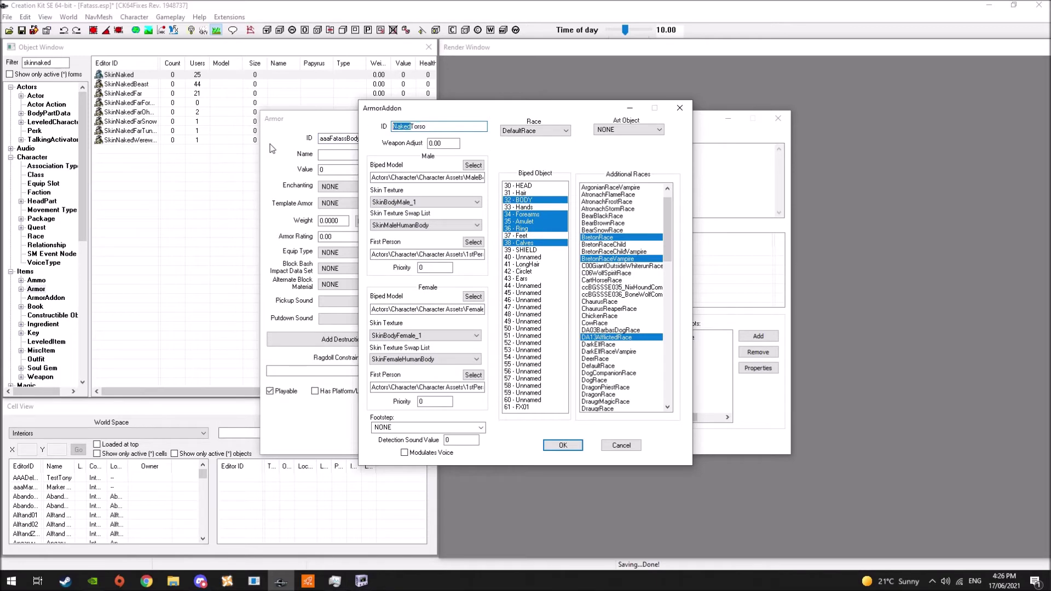
{"action": "key", "text": "ctrl+v"}
Browse for the torso addon's female biped model in the meshes\aaaskimpyarmor\Fatass folder
{"action": "left_click", "coordinate": [474, 296]}
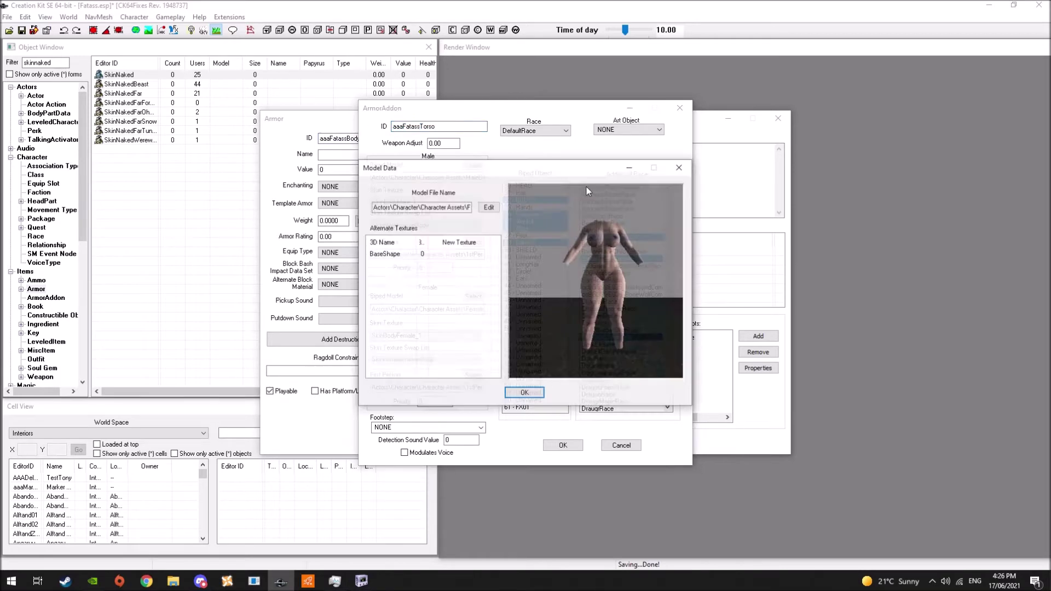
{"action": "left_click", "coordinate": [489, 207]}
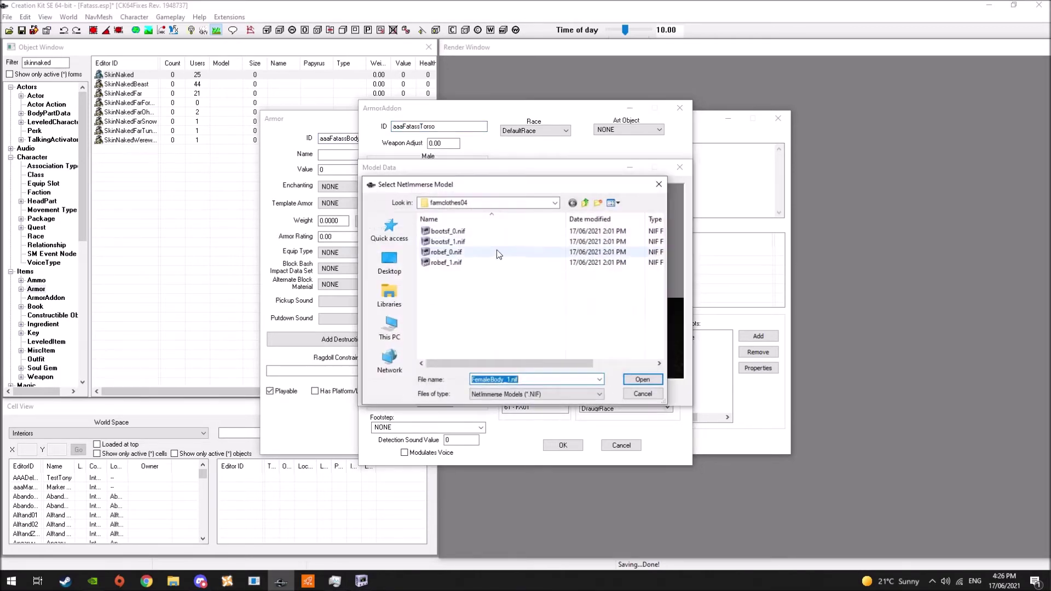
{"action": "left_click", "coordinate": [554, 203]}
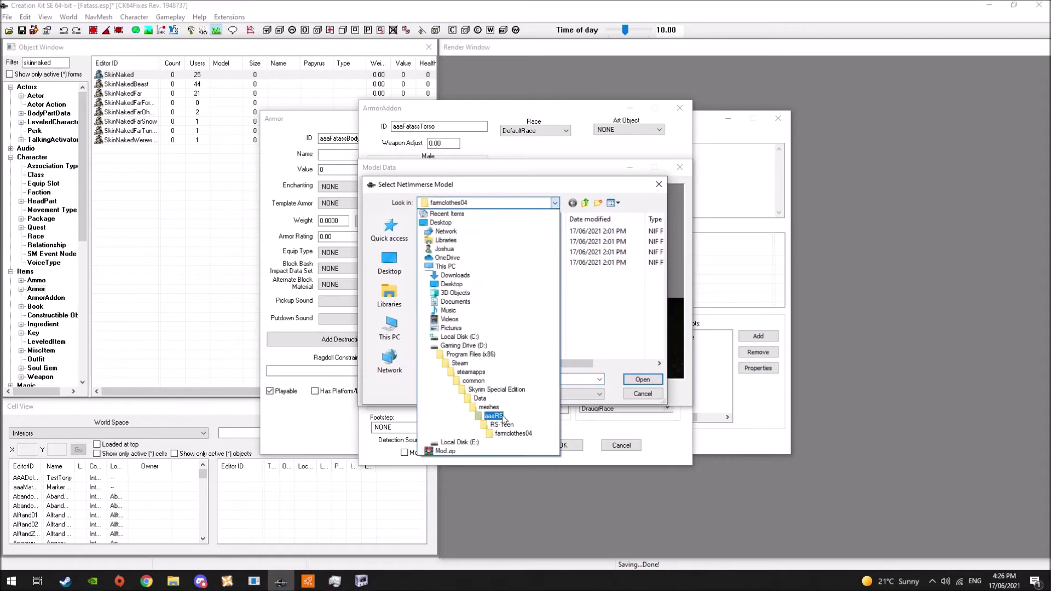
{"action": "left_click", "coordinate": [493, 415]}
{"action": "left_click", "coordinate": [479, 273]}
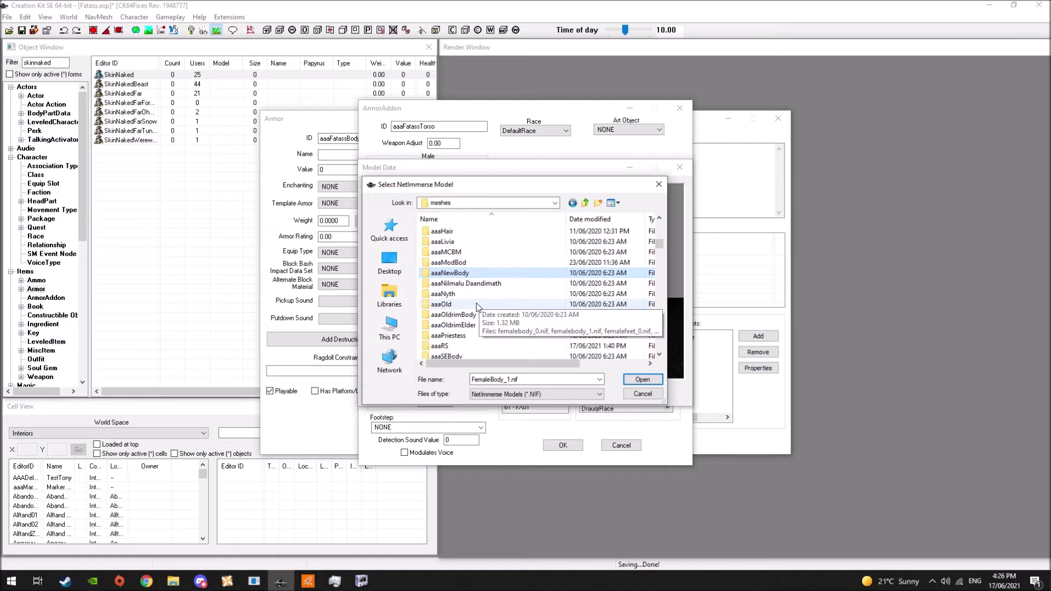
{"action": "scroll", "coordinate": [477, 304], "scroll_direction": "up", "scroll_amount": 1}
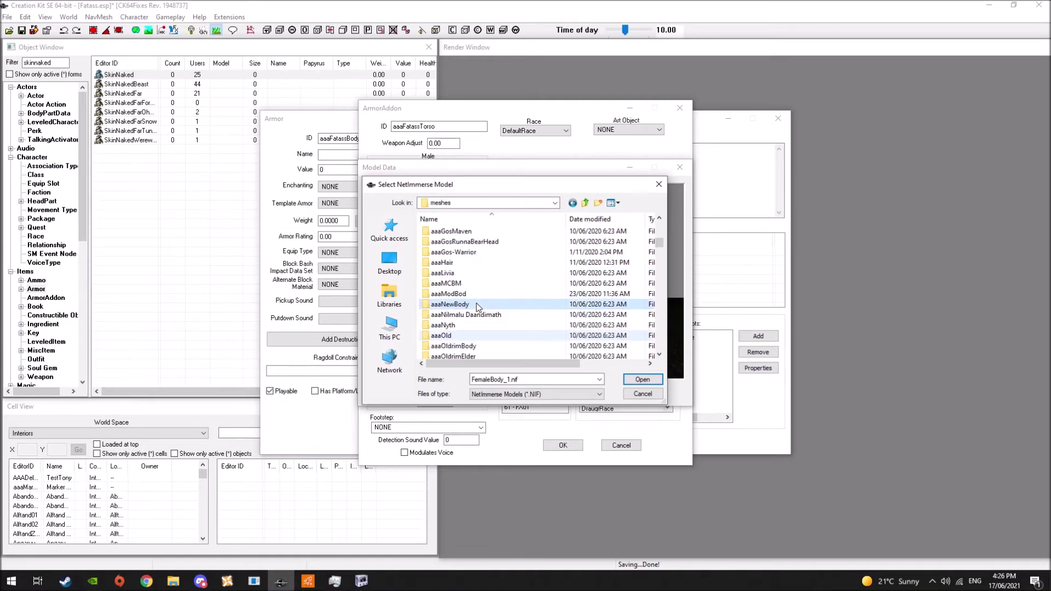
{"action": "scroll", "coordinate": [467, 284], "scroll_direction": "up", "scroll_amount": 8}
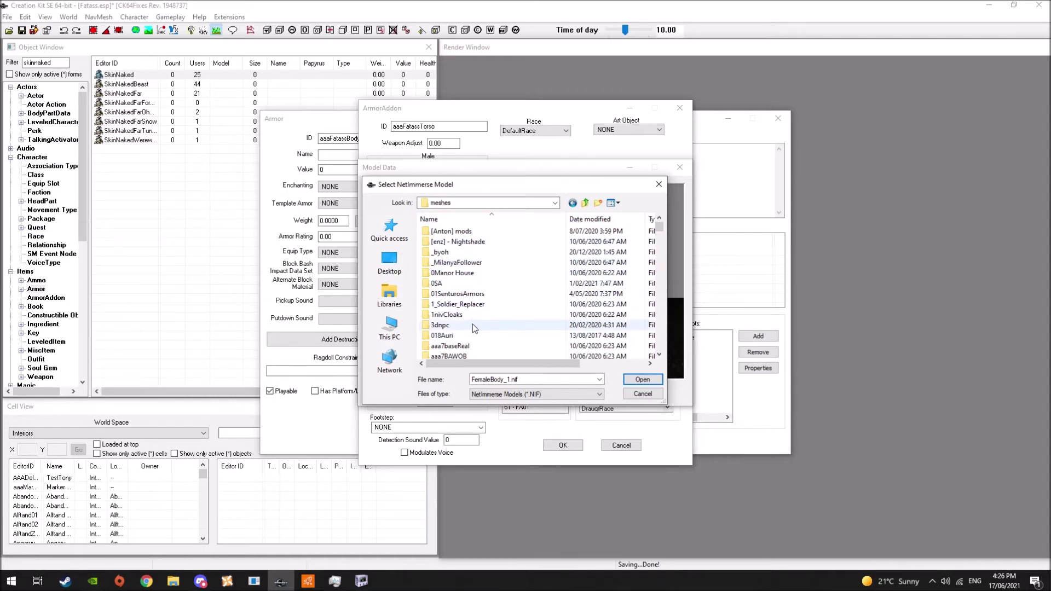
{"action": "key", "text": "f"}
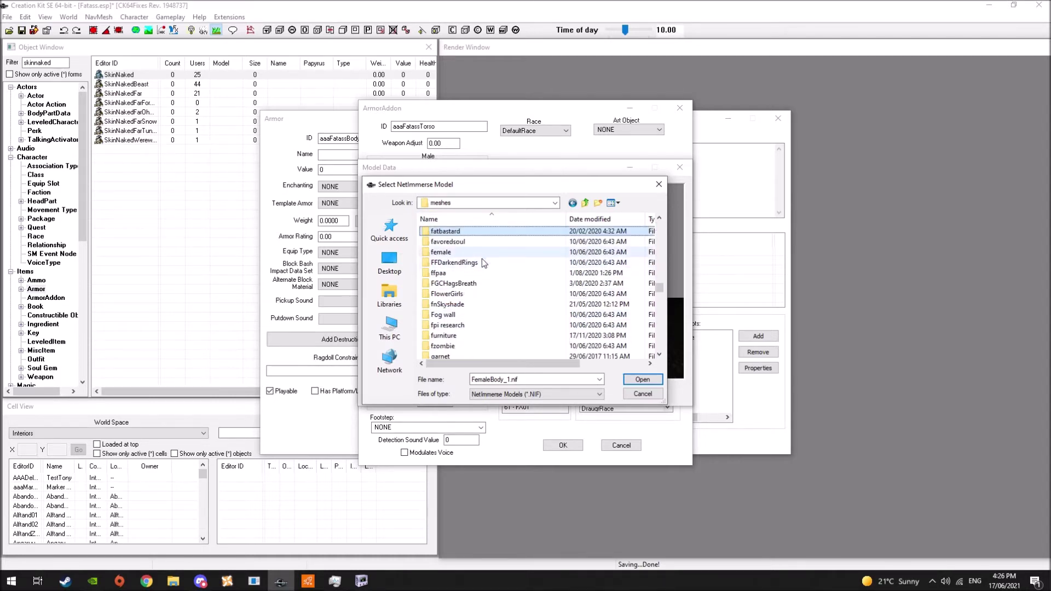
{"action": "type", "text": "aaask"}
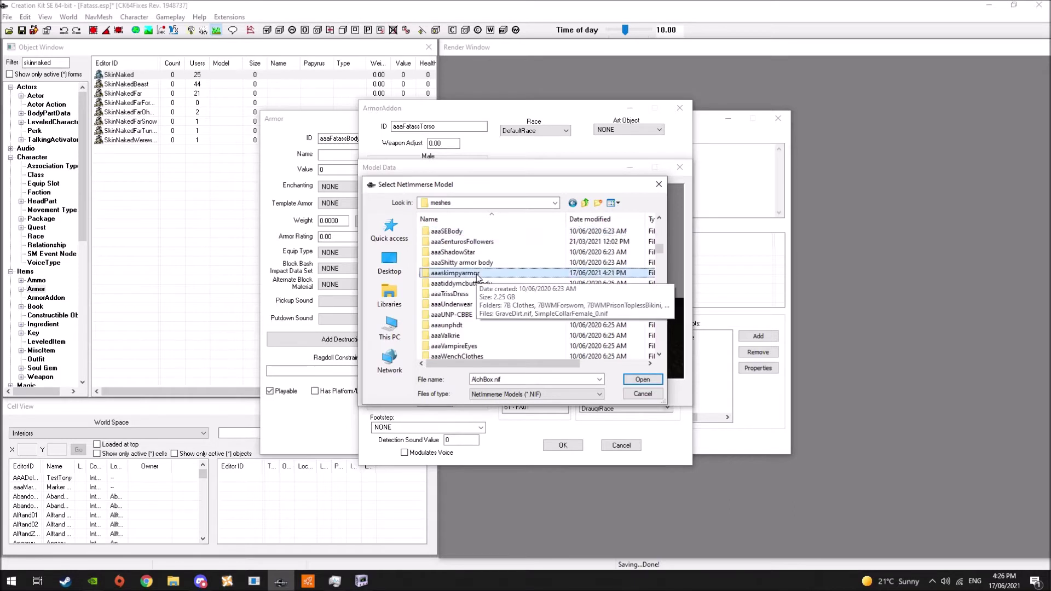
{"action": "key", "text": "Return"}
{"action": "type", "text": "fat"}
{"action": "key", "text": "Return"}
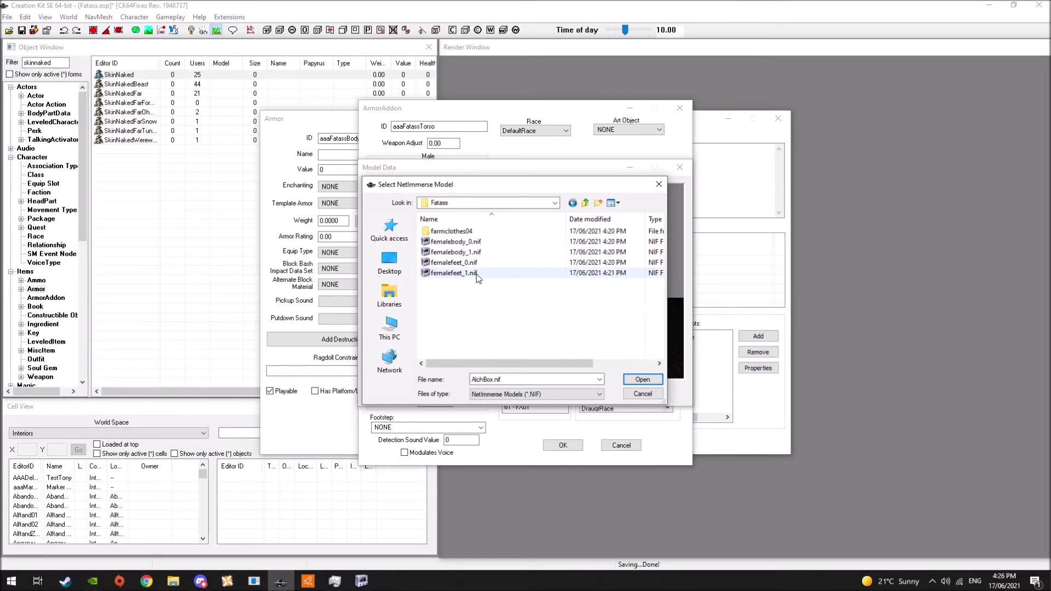
Use femalebody_1.nif as the torso addon's female biped model and save the addon as a new form
{"action": "left_click", "coordinate": [470, 252]}
{"action": "double_click", "coordinate": [465, 250]}
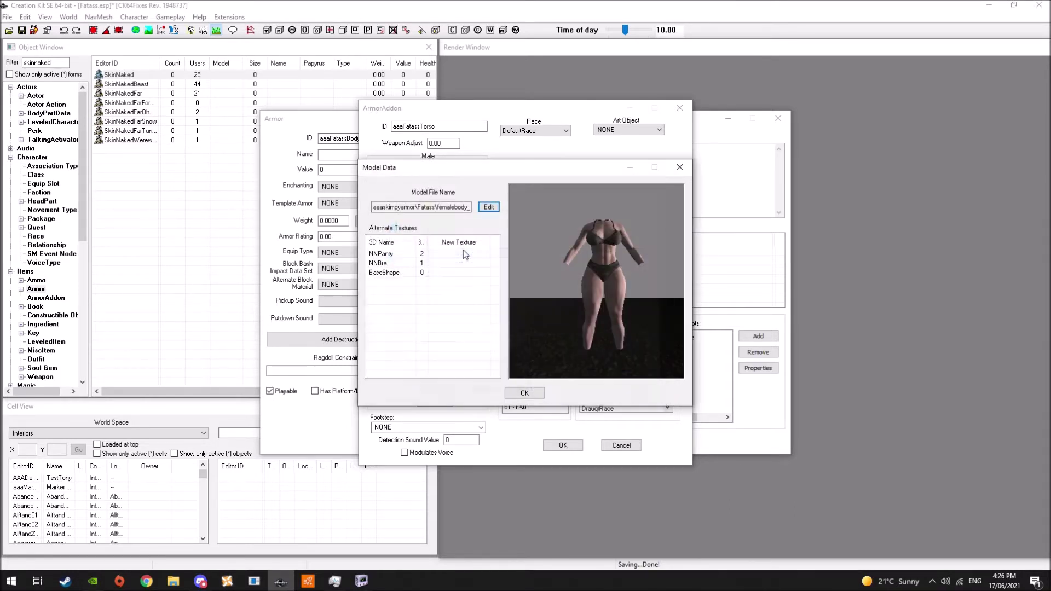
{"action": "left_click", "coordinate": [620, 286]}
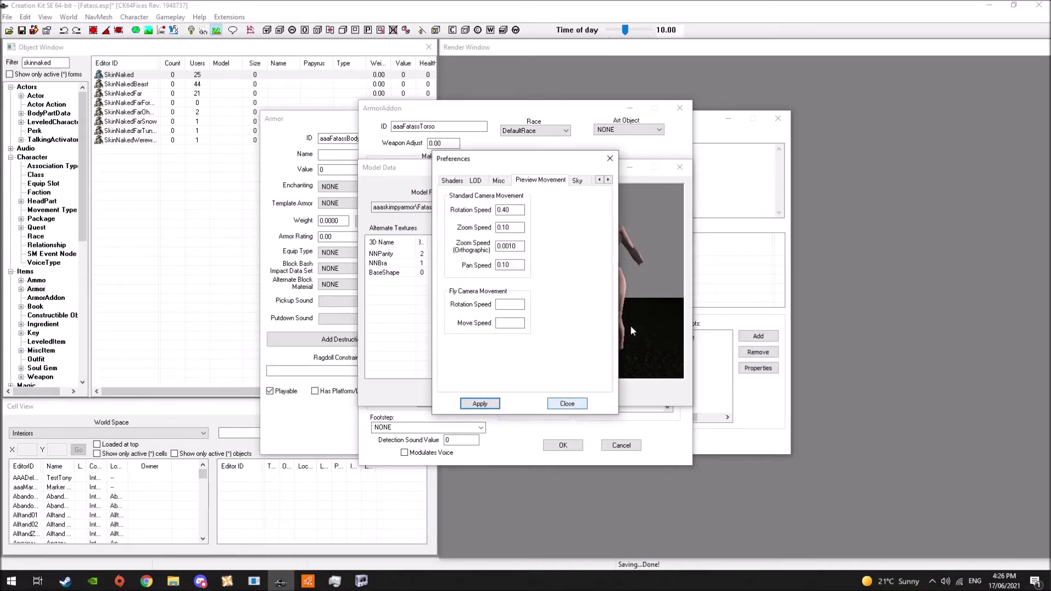
{"action": "left_click", "coordinate": [567, 404]}
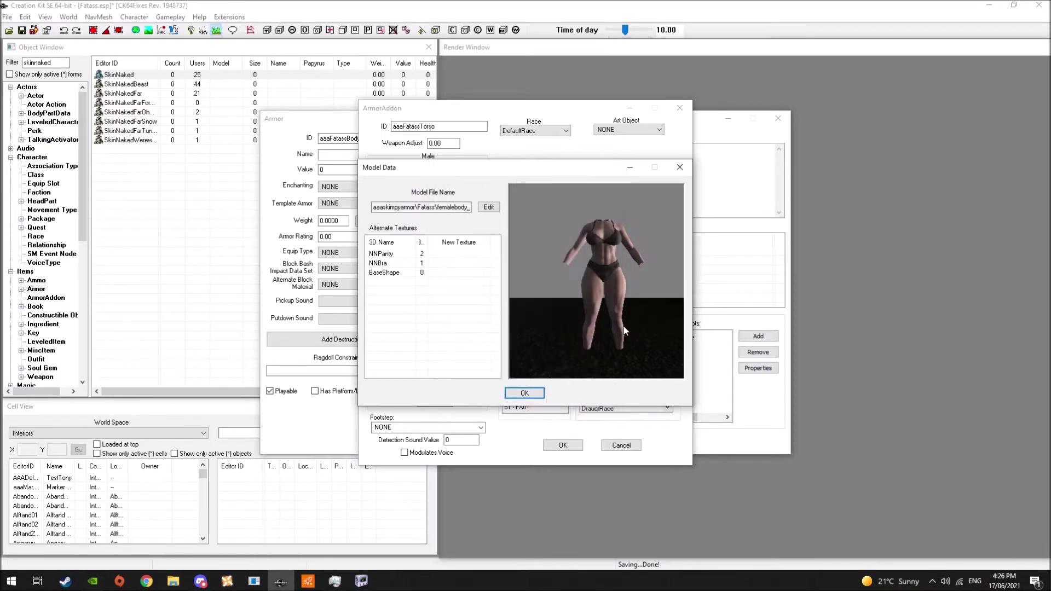
{"action": "left_click", "coordinate": [524, 393]}
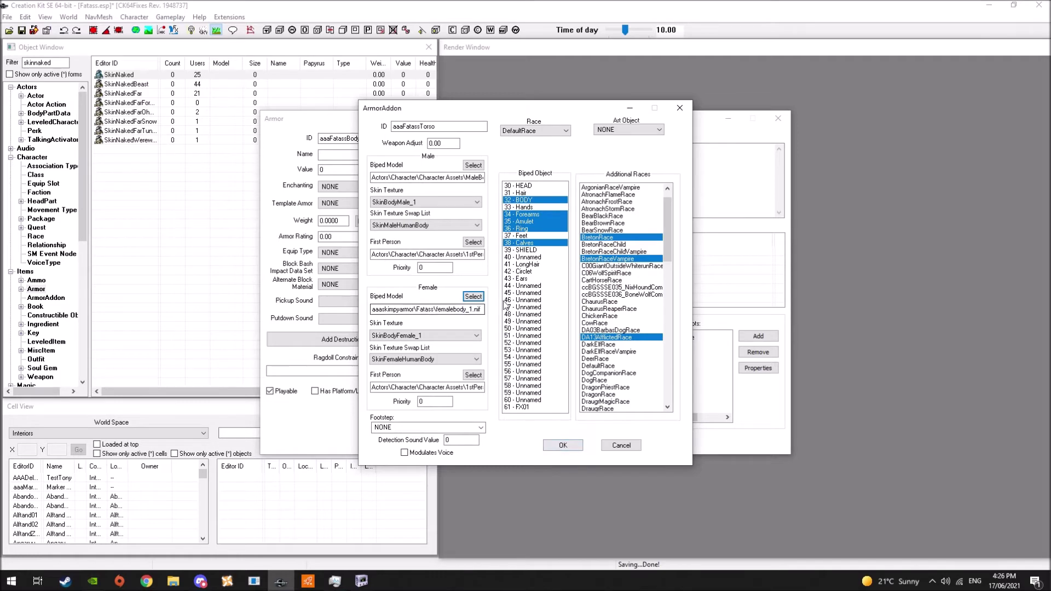
{"action": "left_click", "coordinate": [561, 447]}
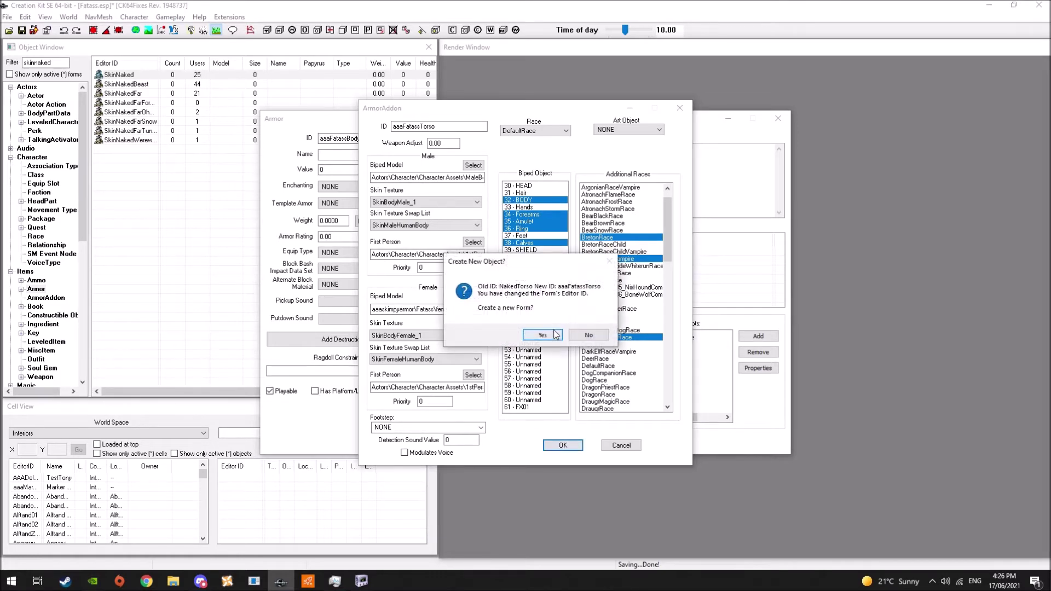
{"action": "left_click", "coordinate": [542, 336]}
Create a new addon aaaFatassFeet from NakedFeet, with femalefeet_1.nif from the Fatass folder as its female biped model
{"action": "double_click", "coordinate": [550, 367]}
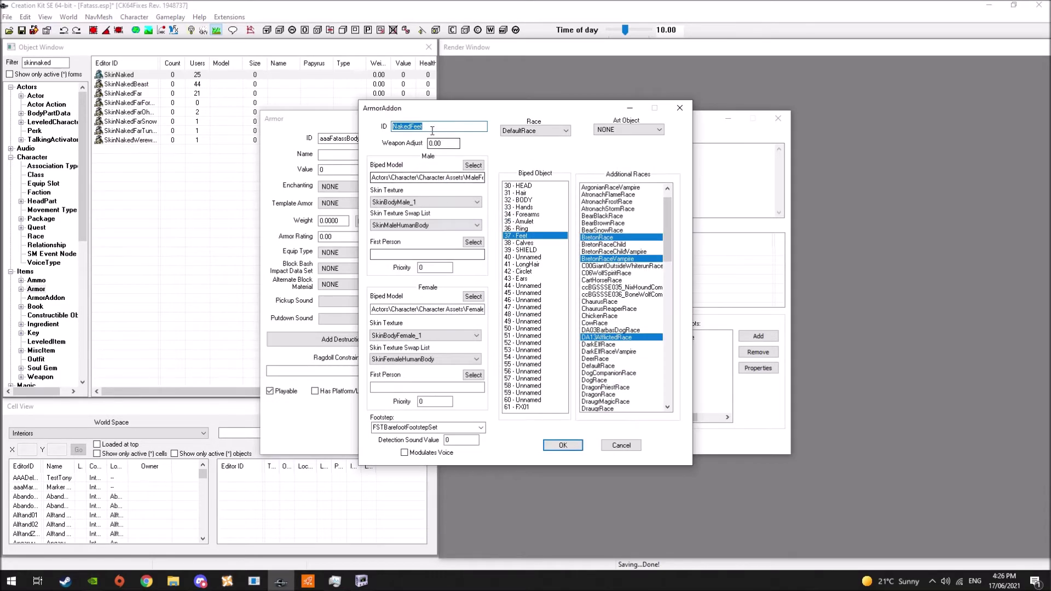
{"action": "key", "text": "ctrl+v"}
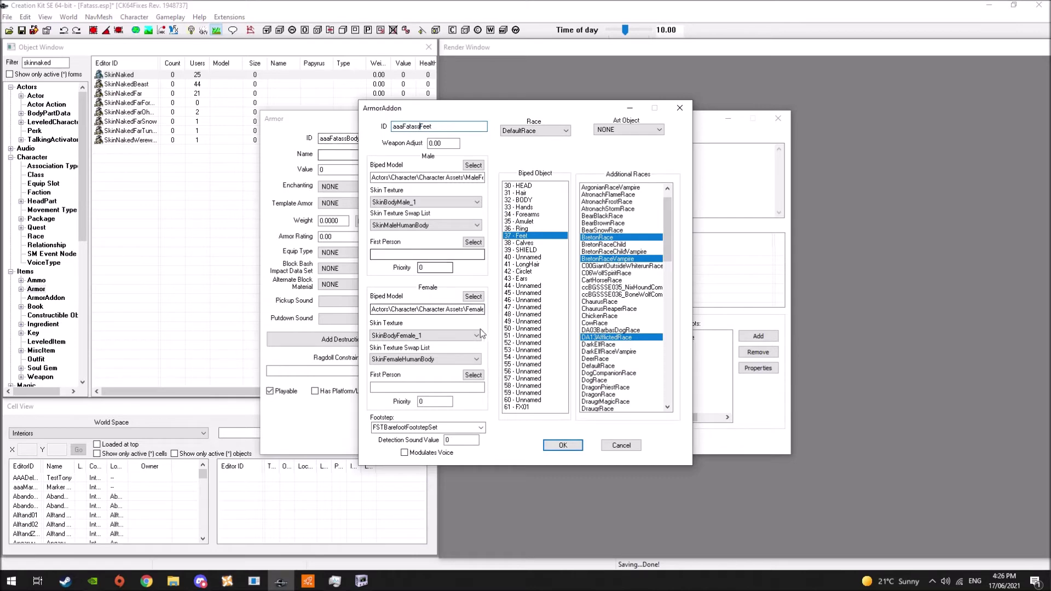
{"action": "left_click", "coordinate": [473, 296]}
{"action": "left_click", "coordinate": [488, 207]}
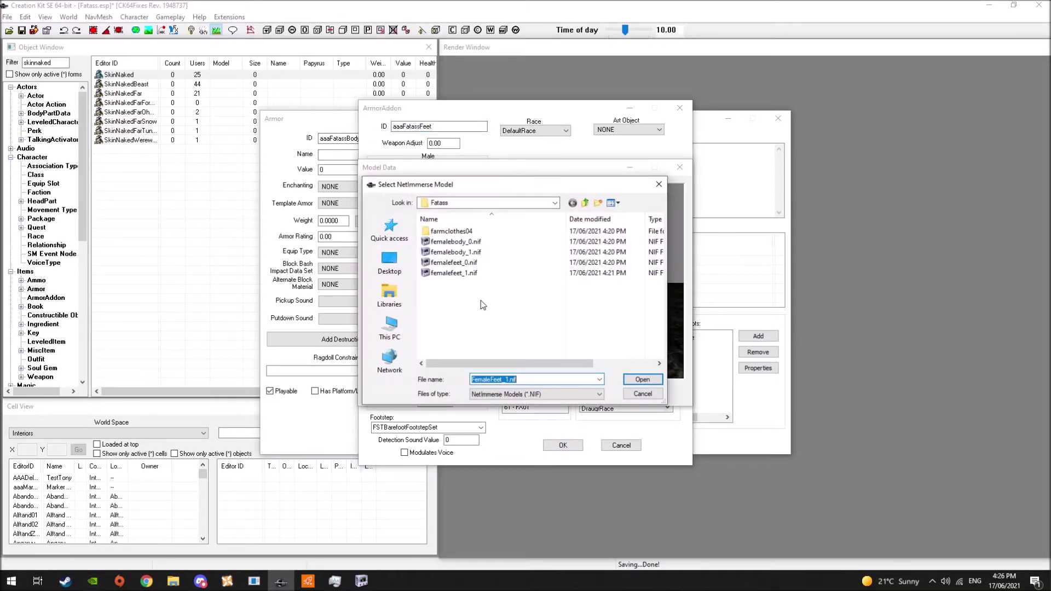
{"action": "double_click", "coordinate": [458, 274]}
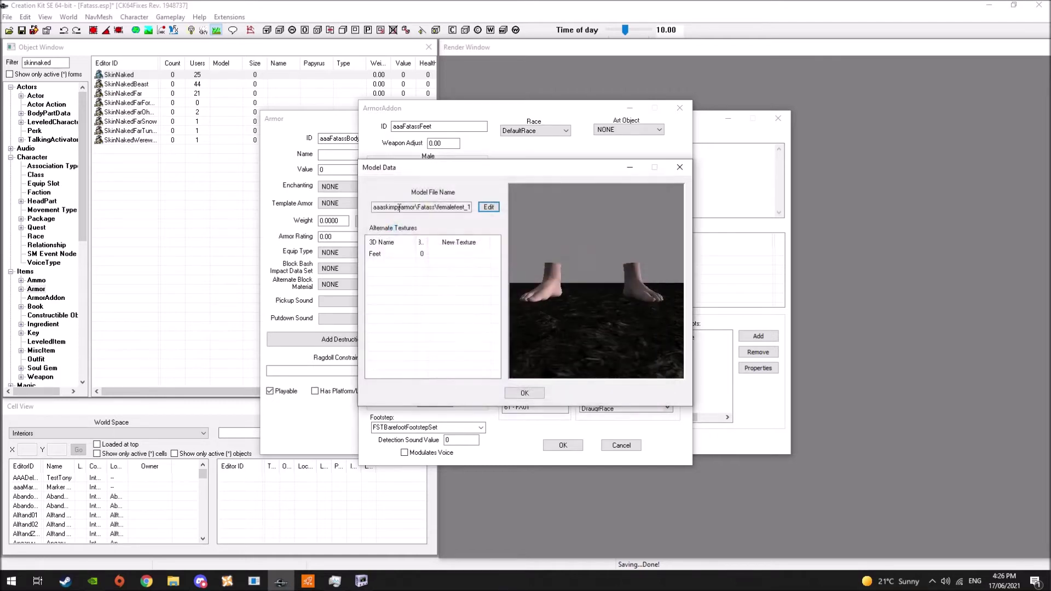
{"action": "left_click", "coordinate": [525, 392]}
{"action": "left_click", "coordinate": [562, 446]}
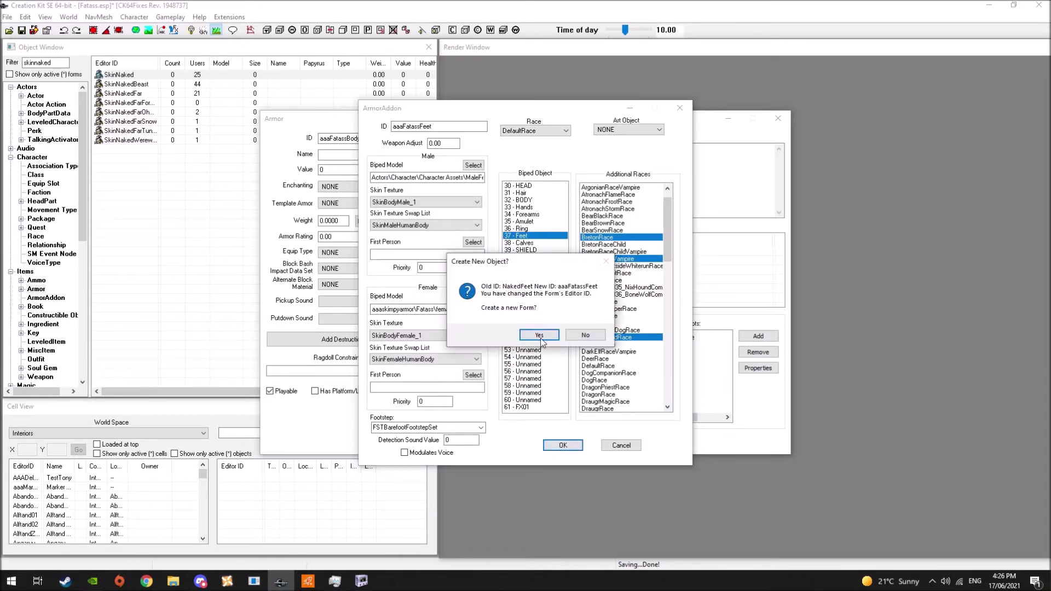
{"action": "left_click", "coordinate": [542, 336]}
Change the ID of the NakedHands addon to aaaFatassHands and open its female biped model for editing
{"action": "left_click", "coordinate": [556, 359]}
{"action": "double_click", "coordinate": [548, 358]}
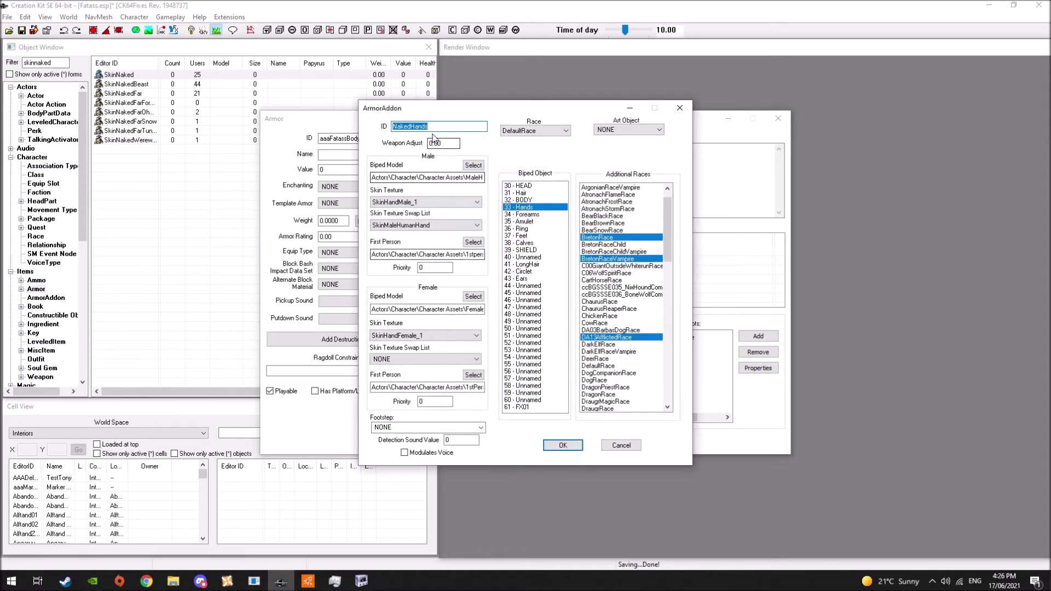
{"action": "left_click", "coordinate": [420, 127]}
{"action": "left_click", "coordinate": [473, 296]}
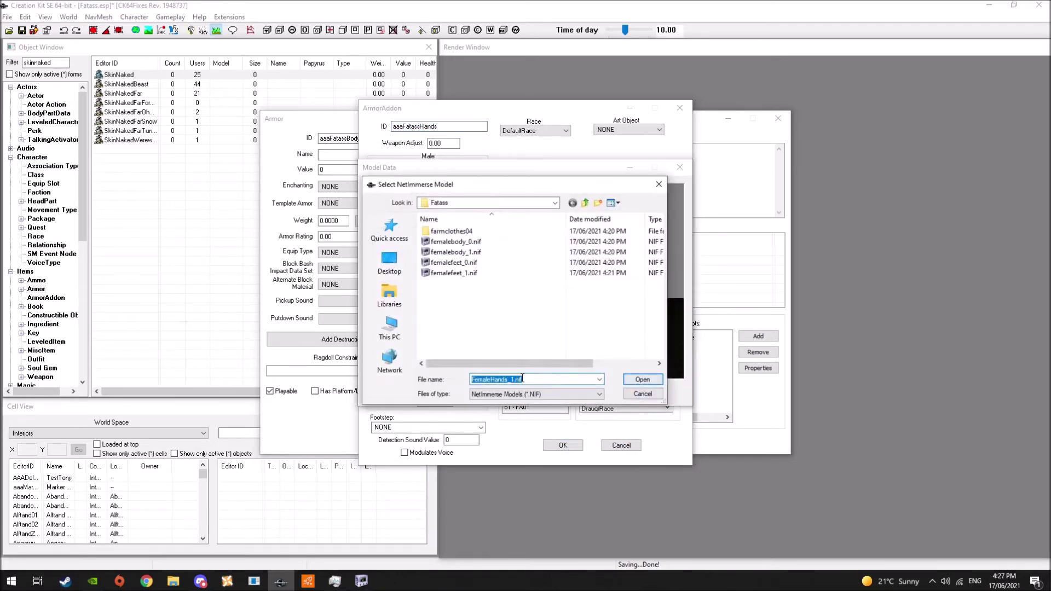
Try to use FemaleHands_1.nif from the Fatass folder as the hands addon's female model, rechecking that folder for the file
{"action": "left_click", "coordinate": [642, 379]}
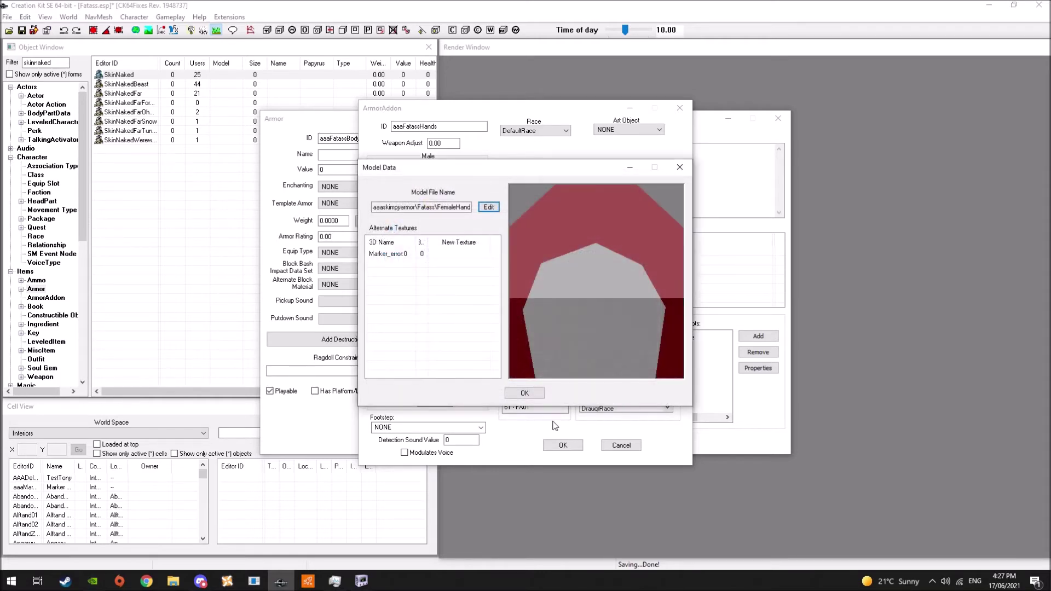
{"action": "left_click", "coordinate": [488, 206]}
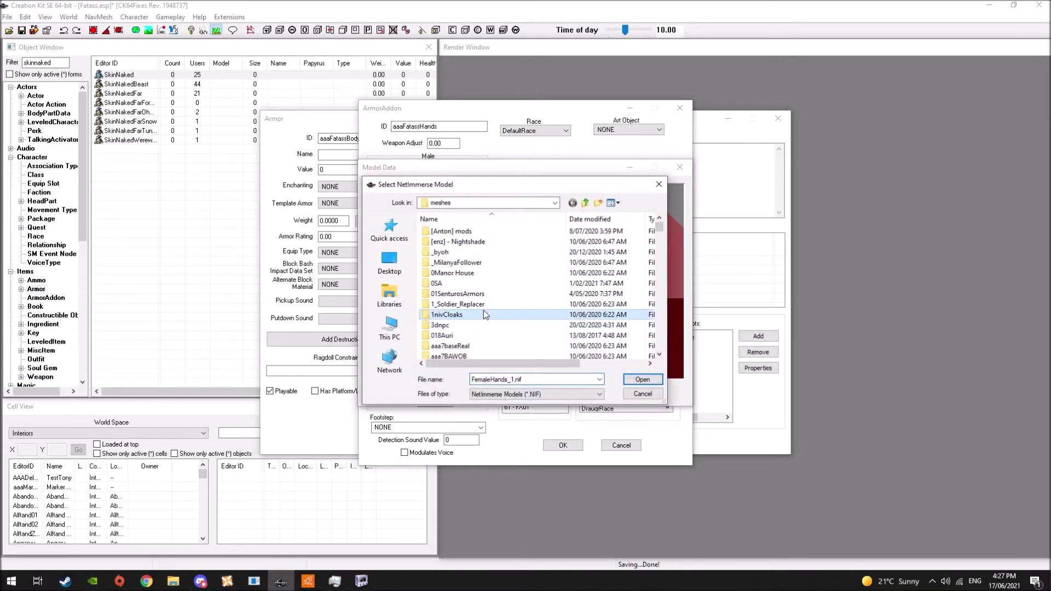
{"action": "type", "text": "aaaskimpy"}
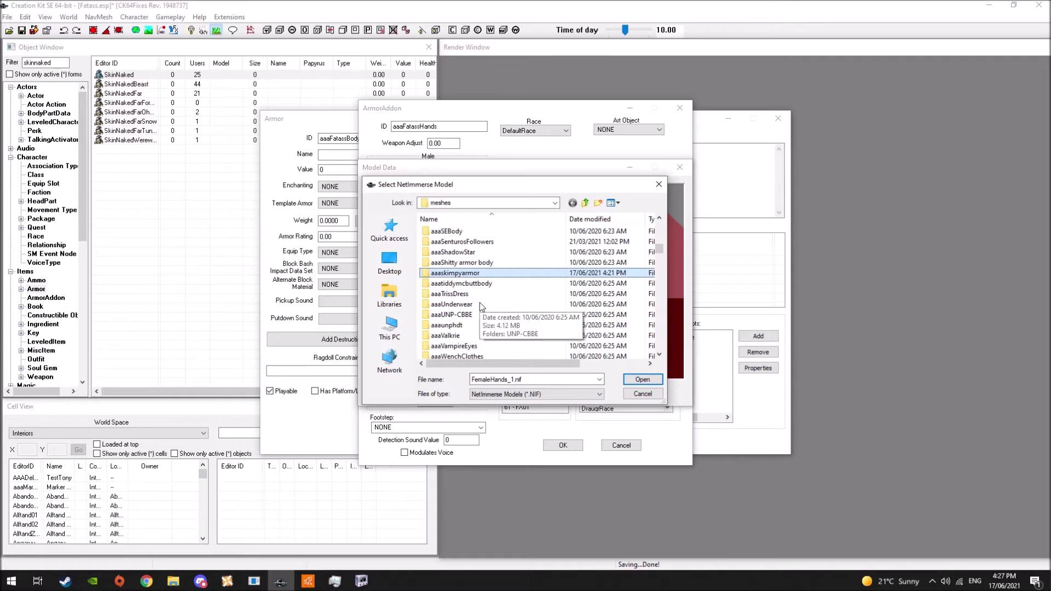
{"action": "key", "text": "Return"}
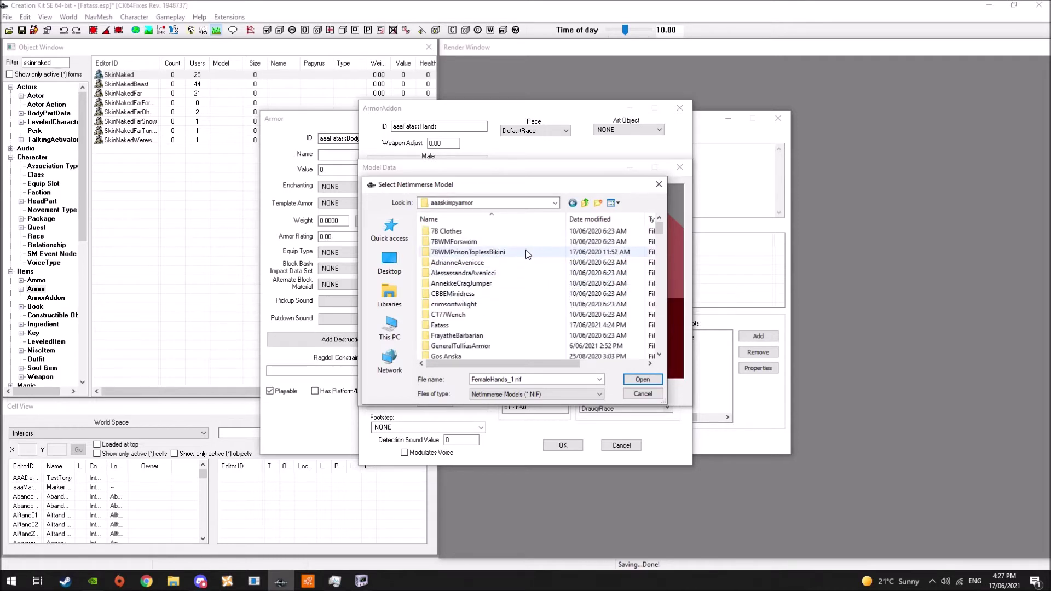
{"action": "double_click", "coordinate": [446, 325]}
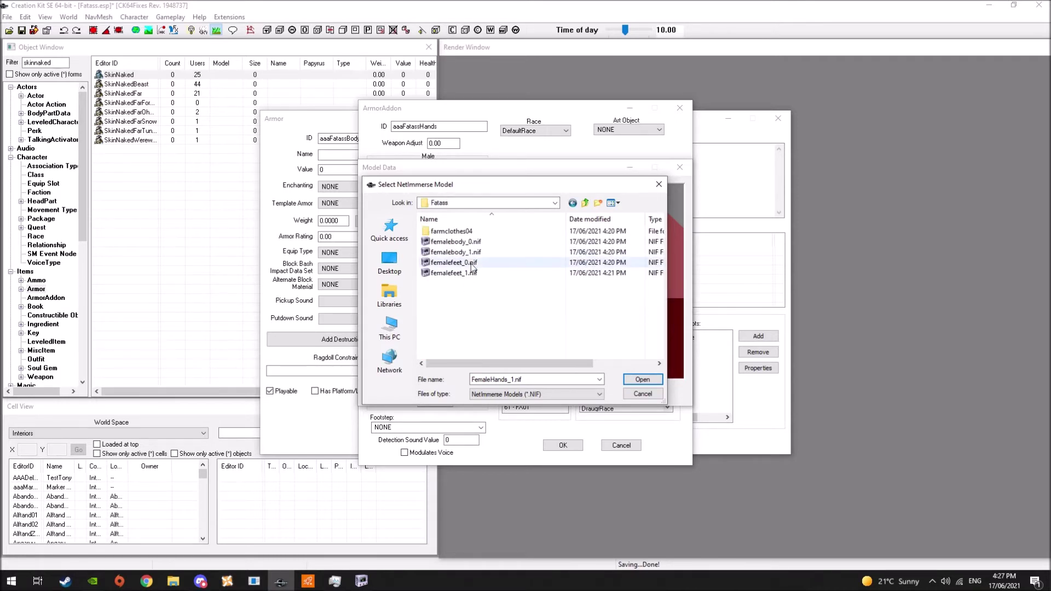
{"action": "left_click", "coordinate": [573, 204]}
{"action": "key", "text": "a"}
{"action": "key", "text": "l"}
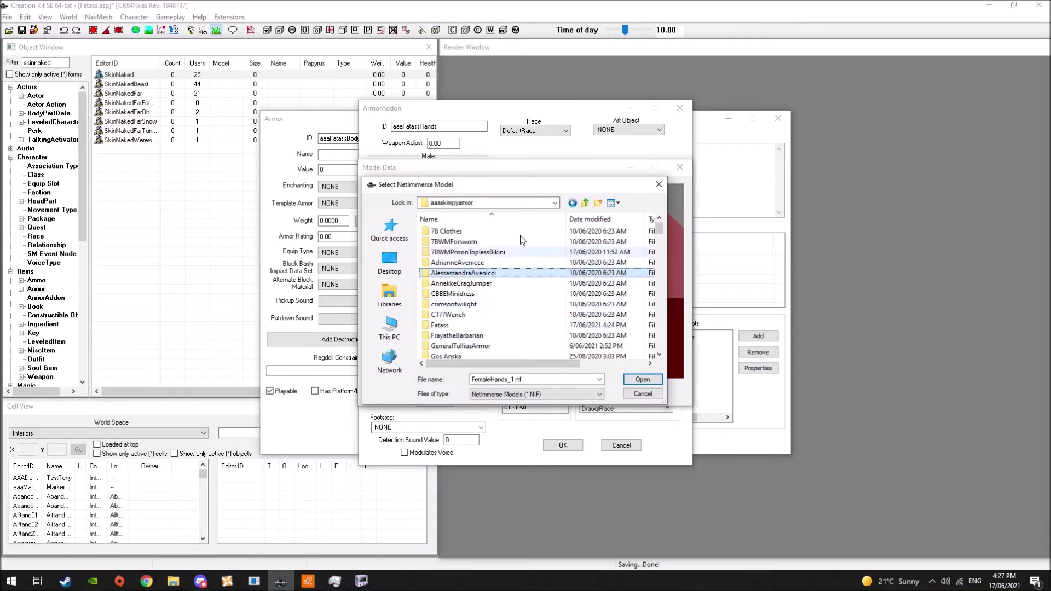
Set the hands addon's female biped model to aaaWhores\femalehands_1.nif and save the addon as a new form
{"action": "left_click", "coordinate": [554, 202]}
{"action": "left_click", "coordinate": [505, 402]}
{"action": "left_click", "coordinate": [504, 302]}
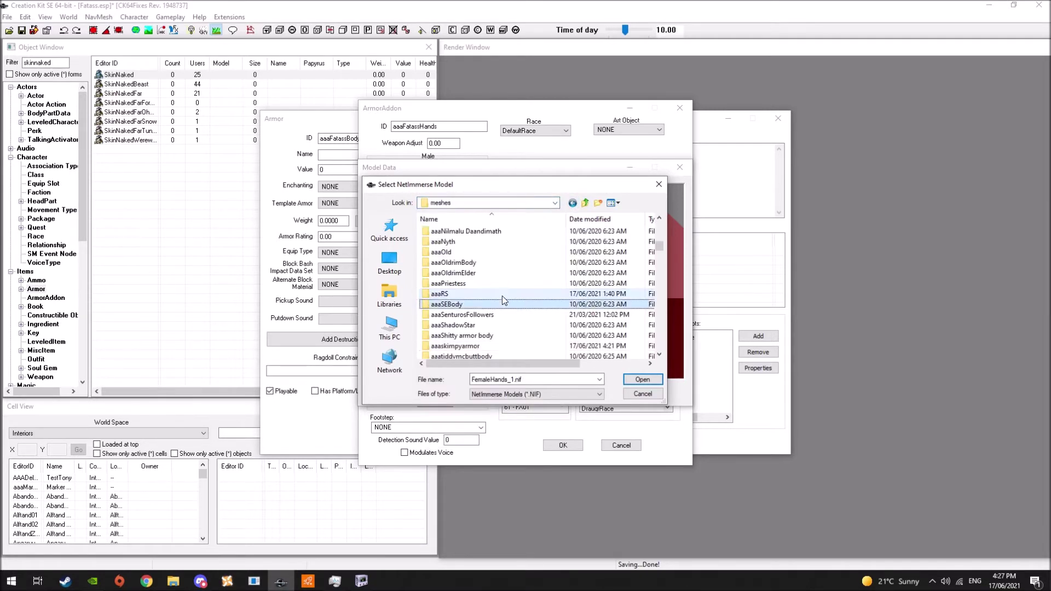
{"action": "key", "text": "a"}
{"action": "key", "text": "a"}
{"action": "key", "text": "a"}
{"action": "key", "text": "w"}
{"action": "key", "text": "Return"}
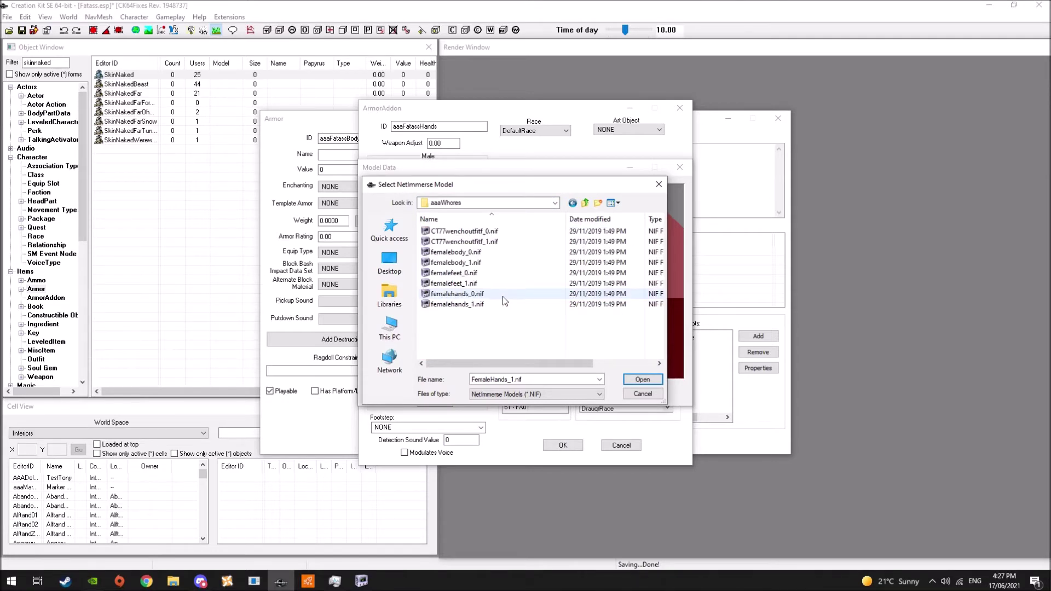
{"action": "double_click", "coordinate": [503, 302]}
{"action": "left_click", "coordinate": [531, 394]}
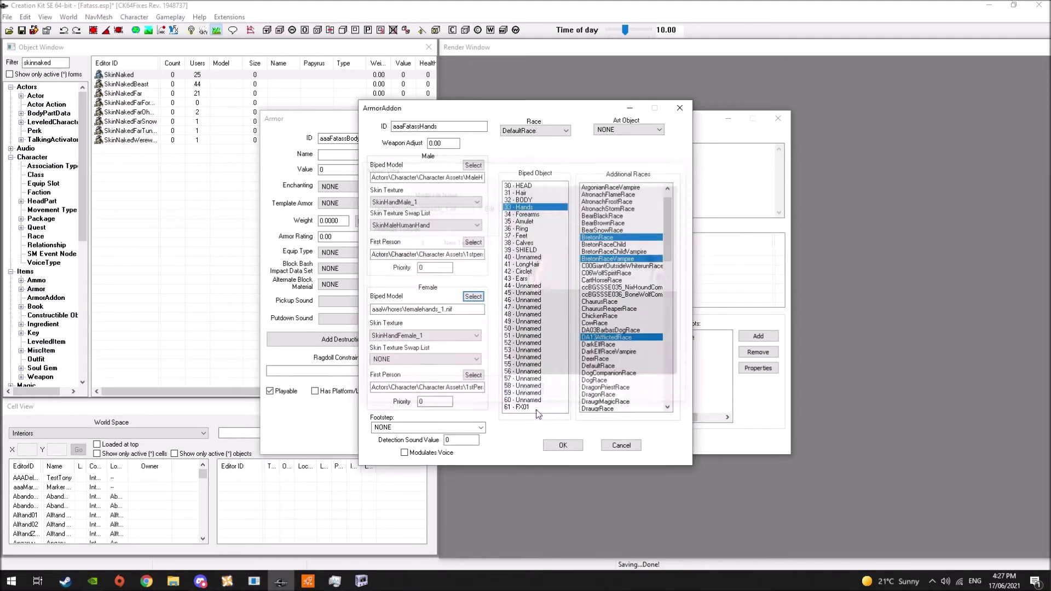
{"action": "left_click", "coordinate": [562, 445]}
{"action": "left_click", "coordinate": [545, 337]}
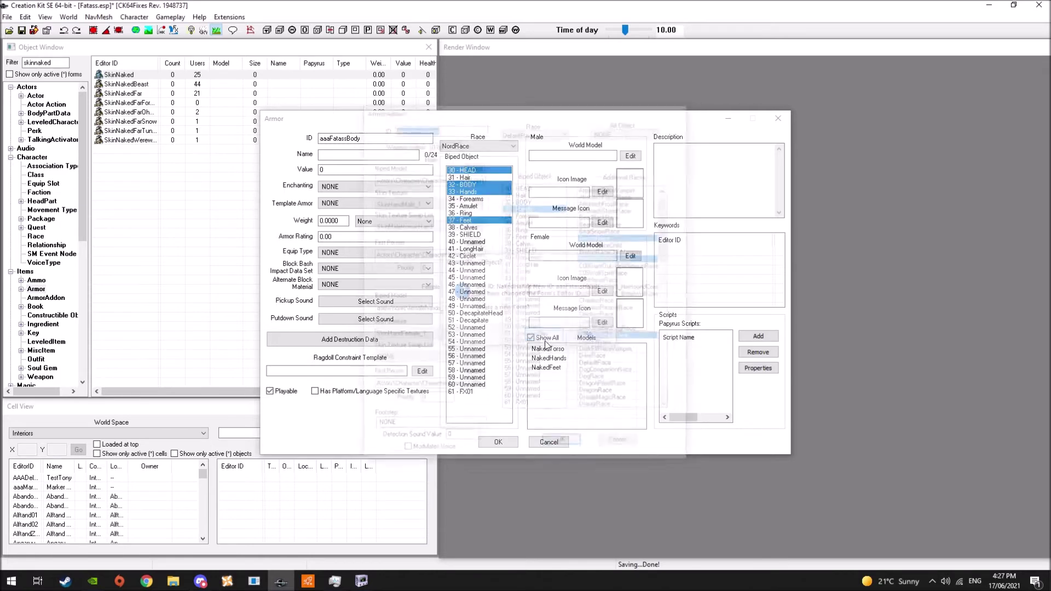
Add the aaaFatassTorso addon to the models of the aaaFatassBody armor
{"action": "right_click", "coordinate": [563, 398]}
{"action": "left_click", "coordinate": [572, 400]}
{"action": "type", "text": "aaaFatass"}
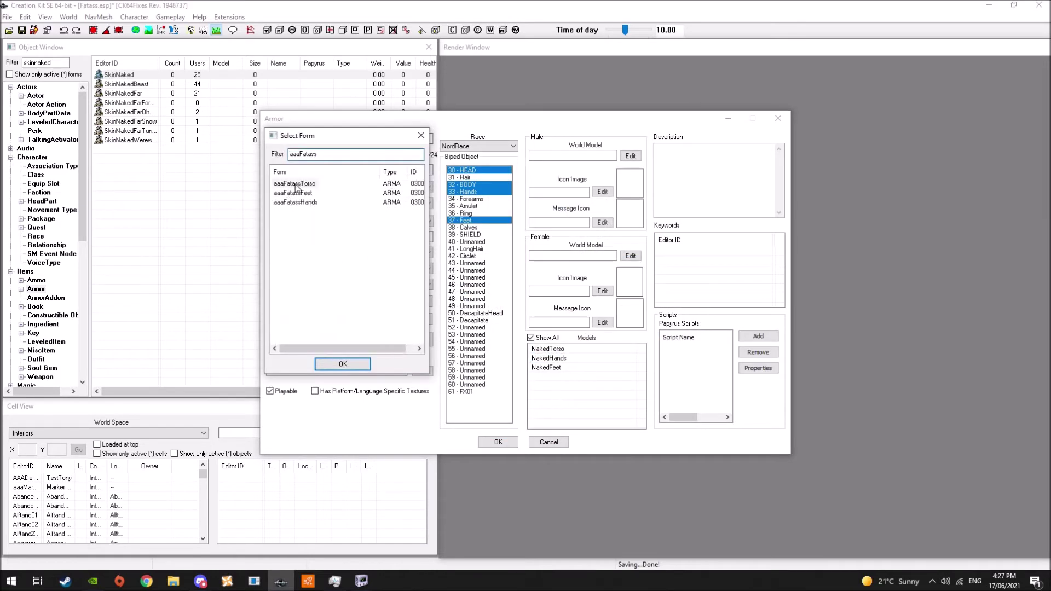
{"action": "double_click", "coordinate": [295, 183]}
Add the aaaFatassFeet and aaaFatassHands addons to the models of the aaaFatassBody armor
{"action": "right_click", "coordinate": [562, 397]}
{"action": "left_click", "coordinate": [572, 401]}
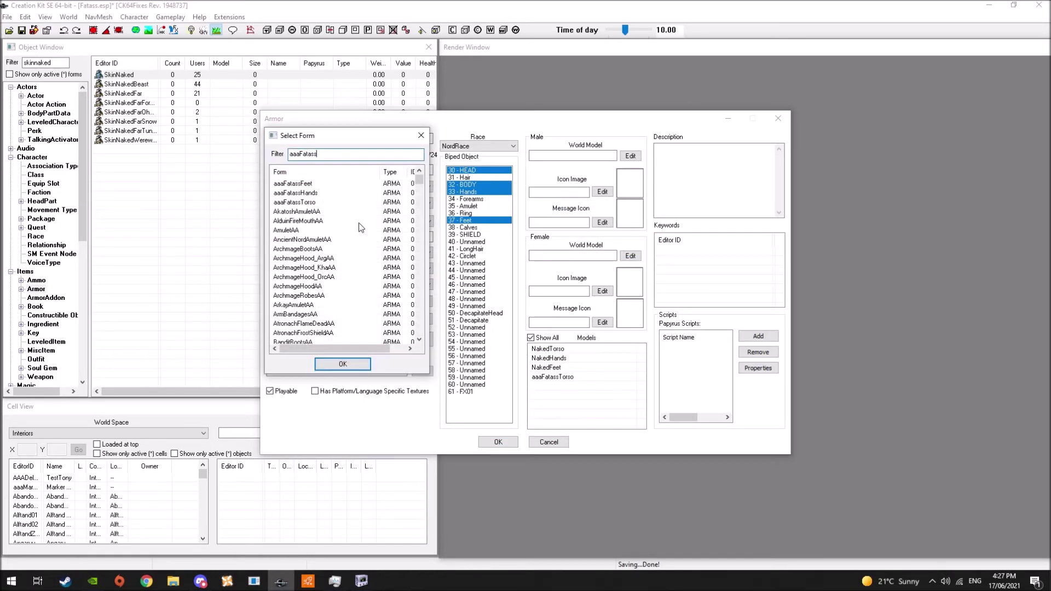
{"action": "double_click", "coordinate": [294, 192]}
{"action": "right_click", "coordinate": [563, 405]}
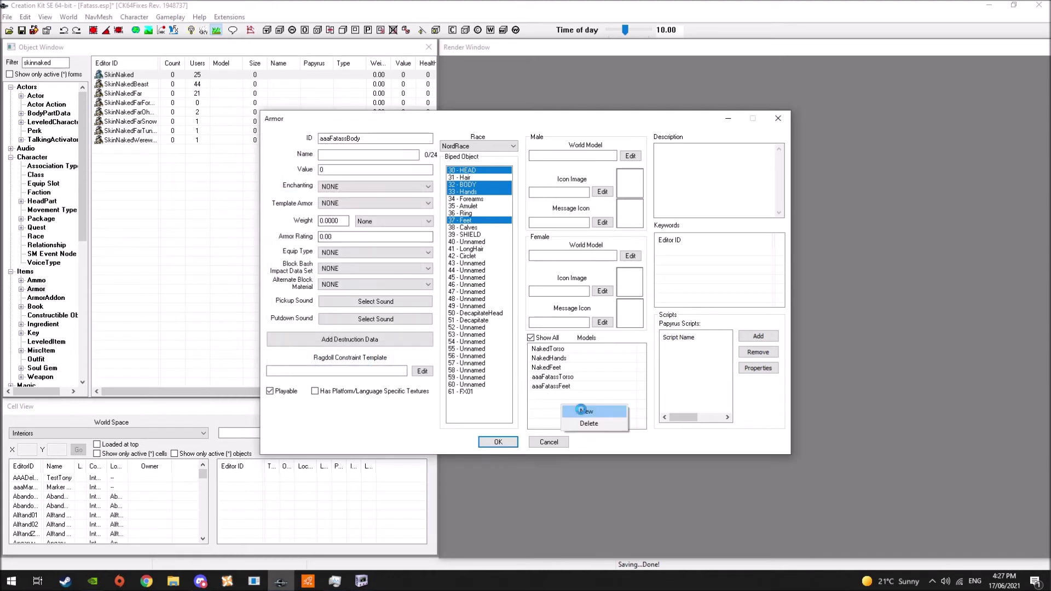
{"action": "left_click", "coordinate": [581, 411]}
{"action": "double_click", "coordinate": [300, 203]}
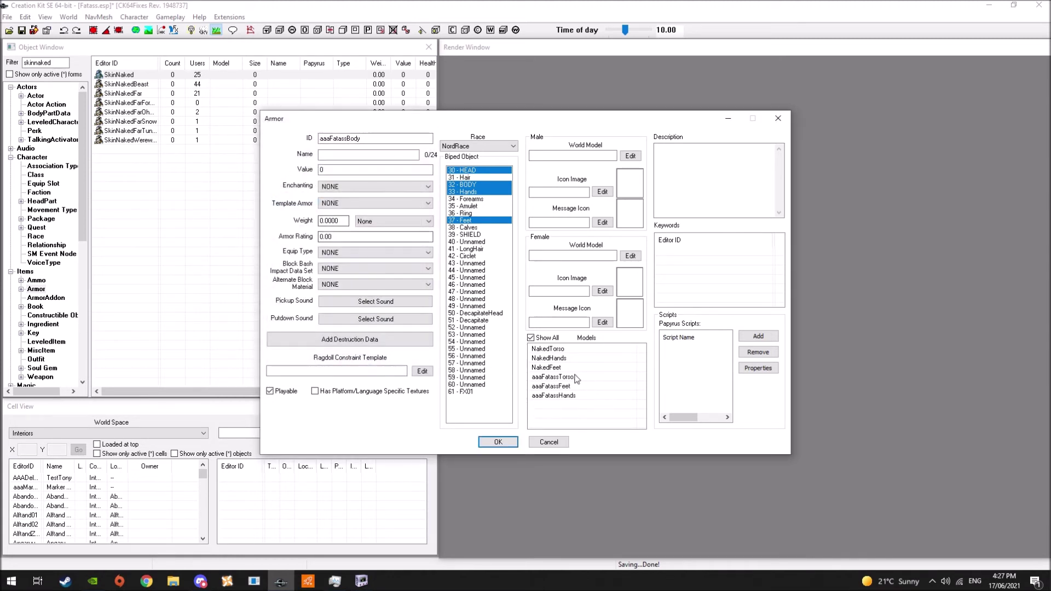
Remove the NakedTorso, NakedHands and NakedFeet addons from the aaaFatassBody models and save the armor
{"action": "left_click_drag", "start_coordinate": [576, 367], "coordinate": [573, 349]}
{"action": "key", "text": "Delete"}
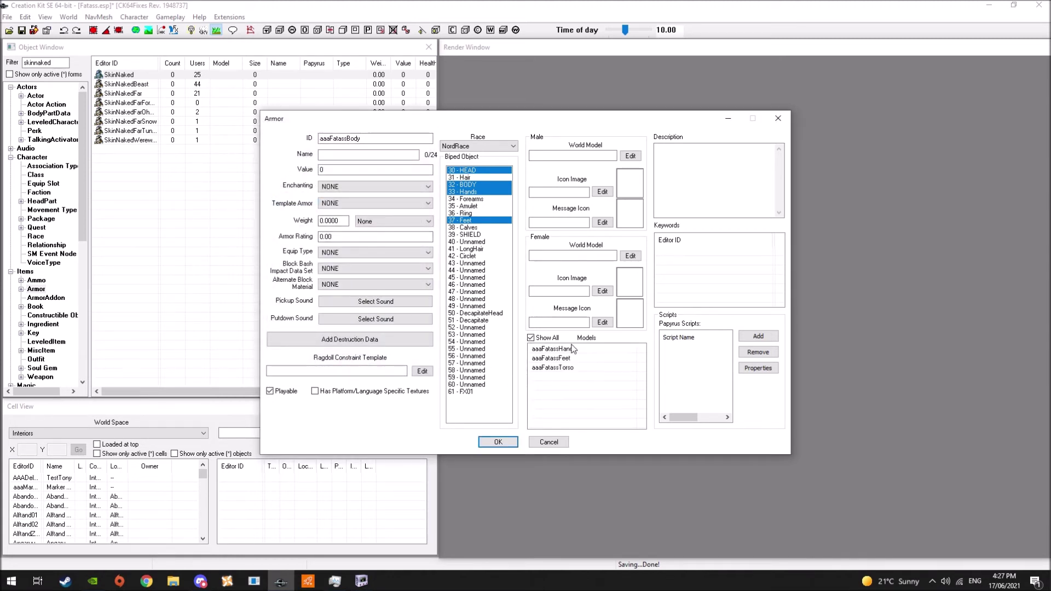
{"action": "left_click", "coordinate": [498, 442]}
{"action": "left_click", "coordinate": [553, 336]}
Filter the actors by aaaFatass and open the aaaFatass actor for editing
{"action": "left_click", "coordinate": [35, 96]}
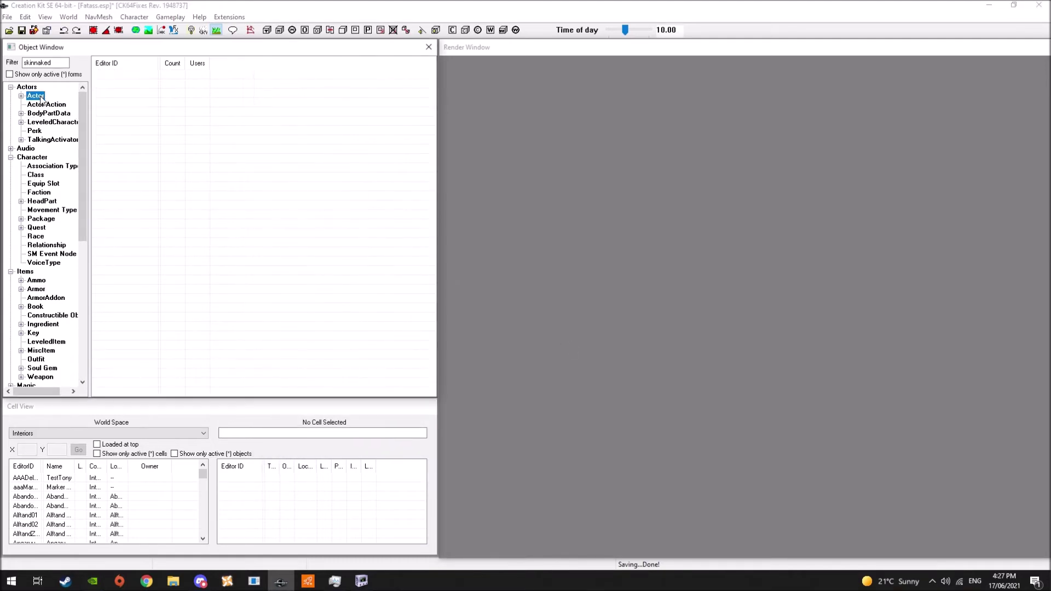
{"action": "double_click", "coordinate": [49, 62]}
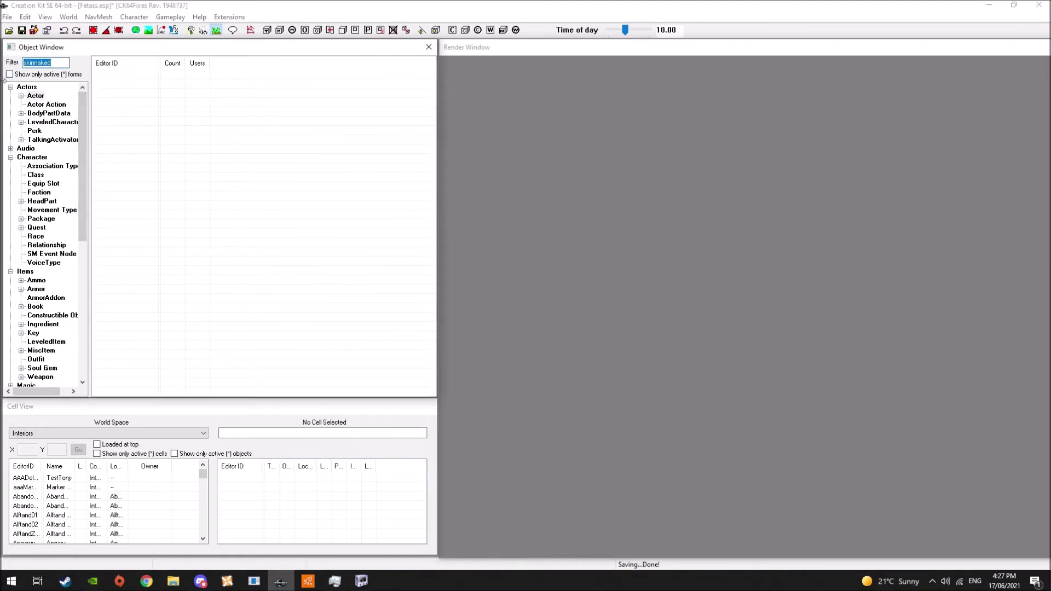
{"action": "type", "text": "aaaFatass"}
{"action": "left_click", "coordinate": [117, 76]}
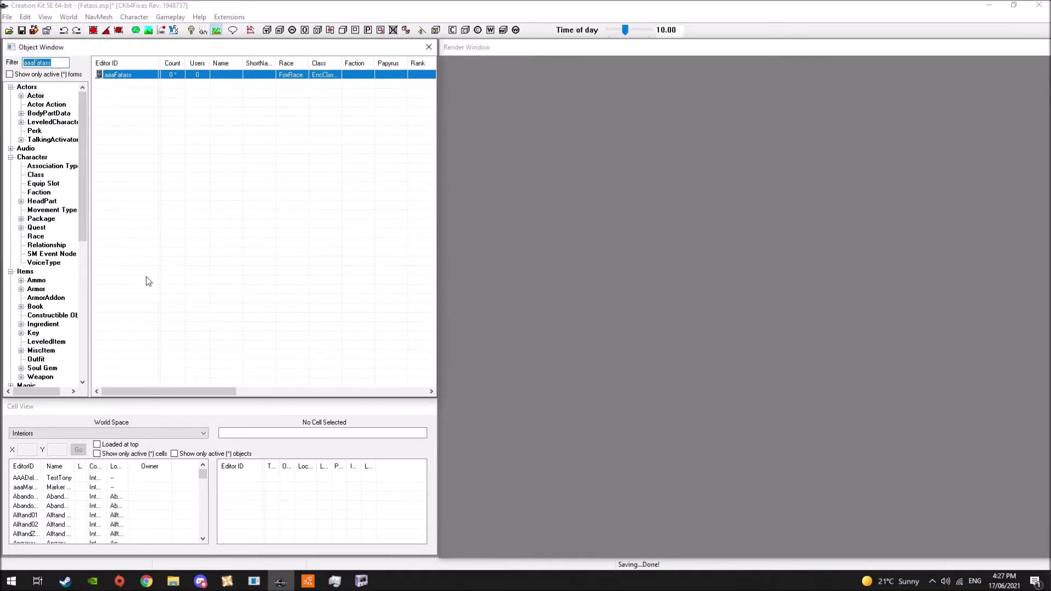
{"action": "key", "text": "Return"}
Set the aaaFatass actor's race to NordRace, mark it as female and set its weight to 100
{"action": "left_click", "coordinate": [459, 153]}
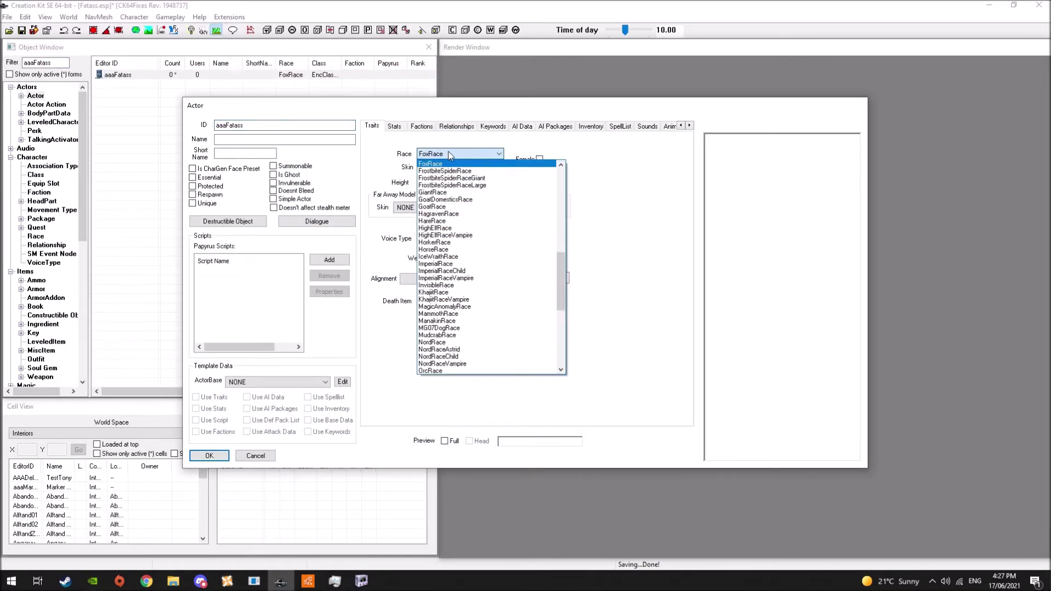
{"action": "key", "text": "n"}
{"action": "left_click", "coordinate": [449, 154]}
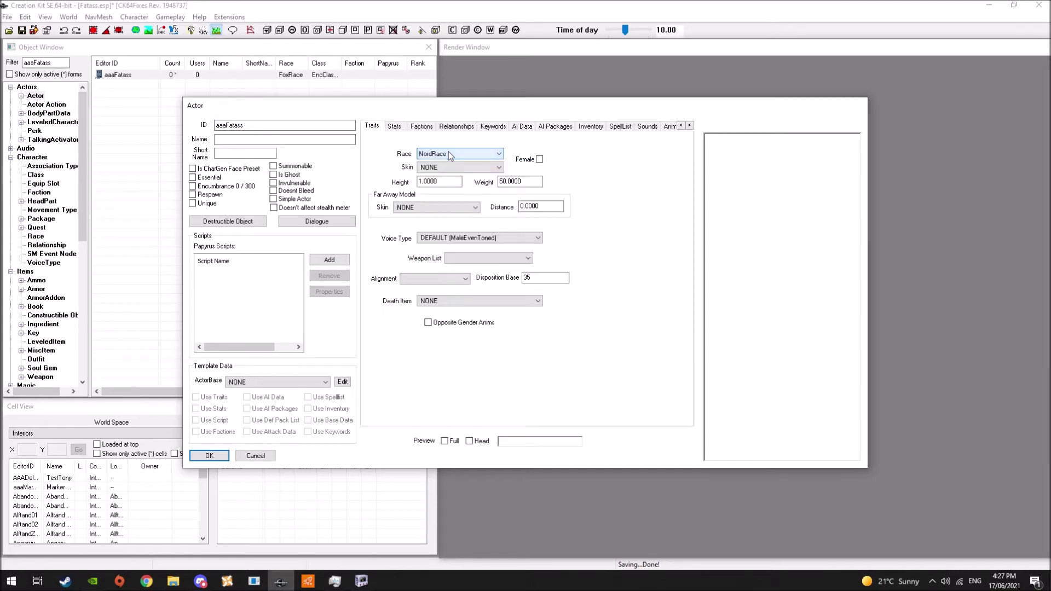
{"action": "left_click", "coordinate": [539, 159]}
{"action": "left_click_drag", "start_coordinate": [507, 181], "coordinate": [476, 184]}
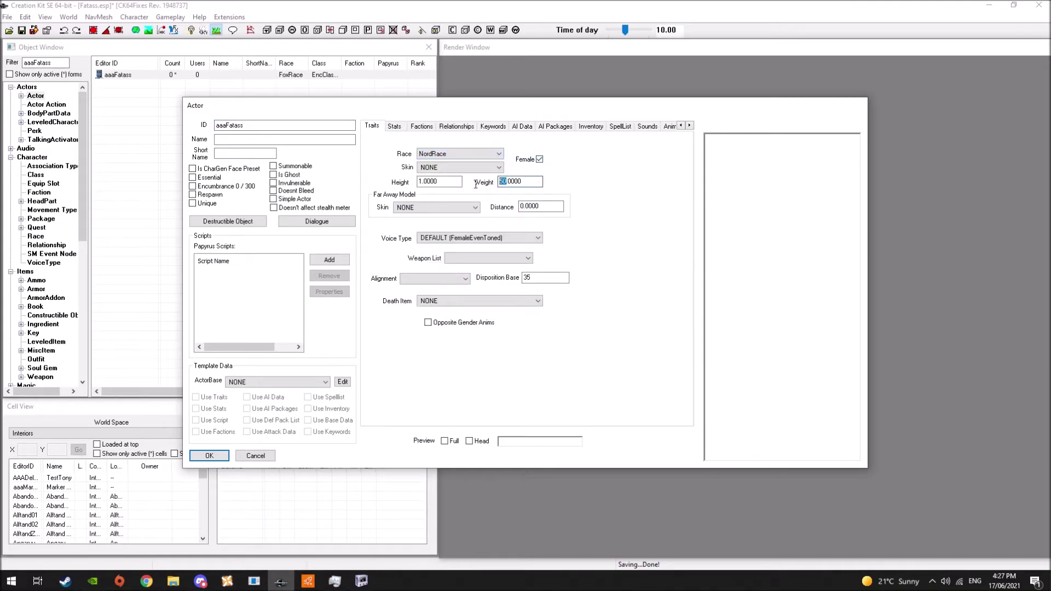
{"action": "type", "text": "10"}
Assign aaaFatassBody as the actor's skin, inspect the full-body preview up close and save the actor
{"action": "left_click", "coordinate": [477, 167]}
{"action": "key", "text": "a"}
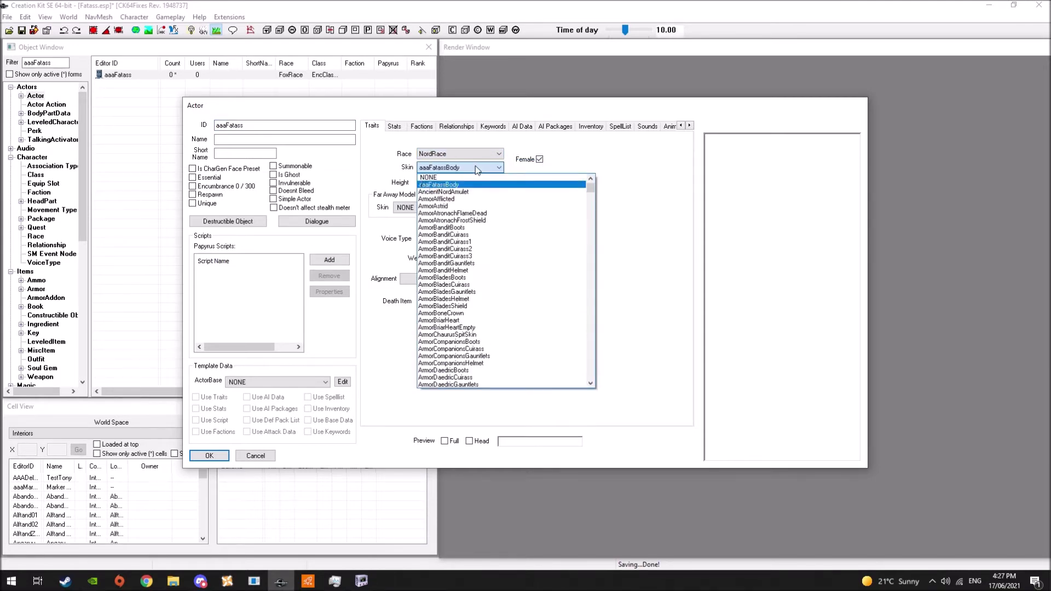
{"action": "left_click", "coordinate": [459, 185]}
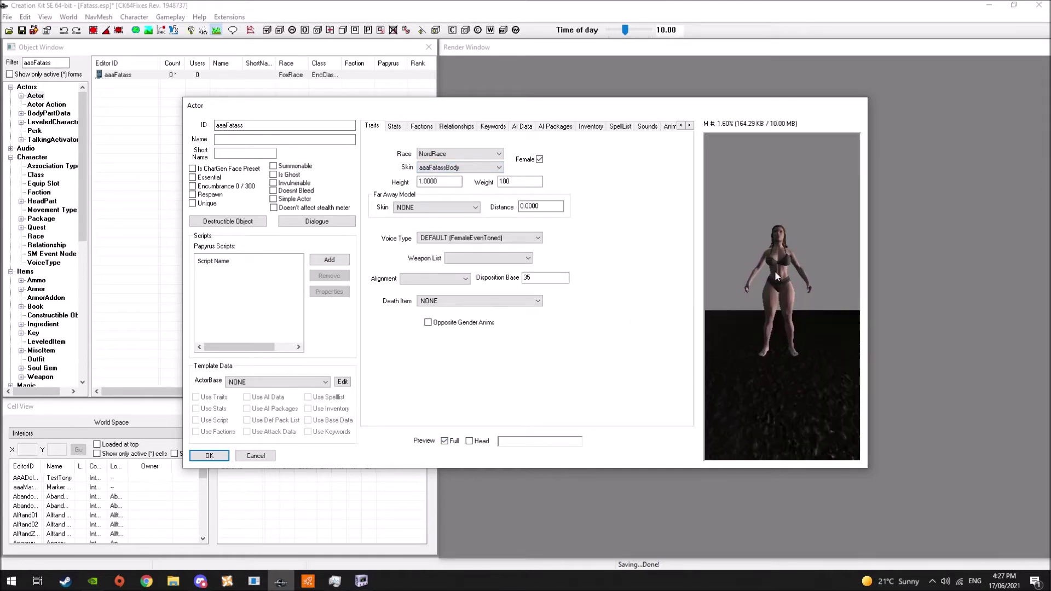
{"action": "left_click_drag", "start_coordinate": [795, 273], "coordinate": [806, 295]}
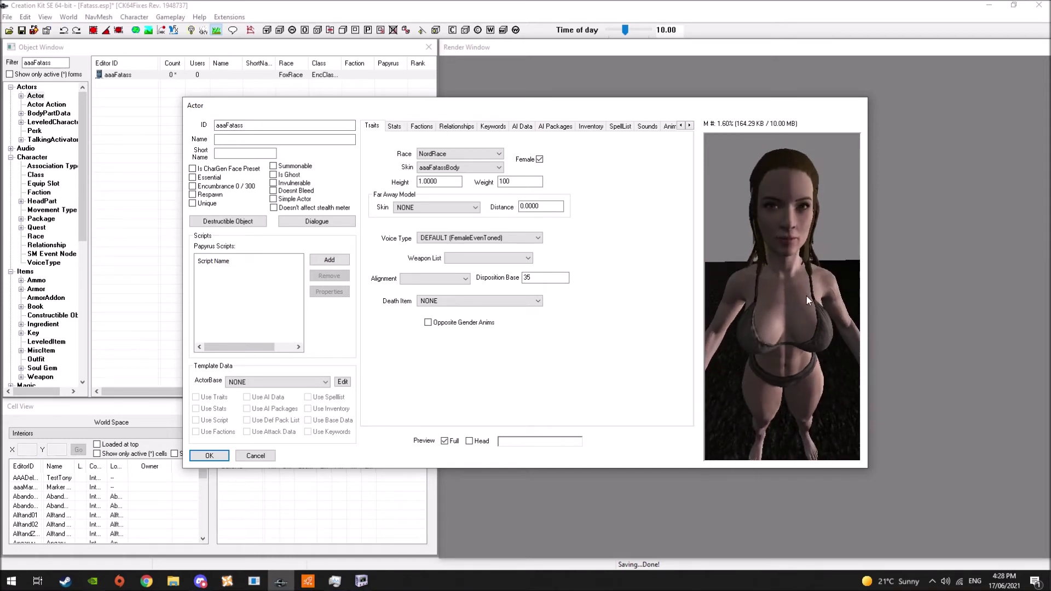
{"action": "left_click_drag", "start_coordinate": [804, 339], "coordinate": [804, 307]}
{"action": "left_click", "coordinate": [209, 455]}
Filter the texture sets by skin and open SkinBodyFemale_1 for editing
{"action": "scroll", "coordinate": [48, 345], "scroll_direction": "down", "scroll_amount": 7}
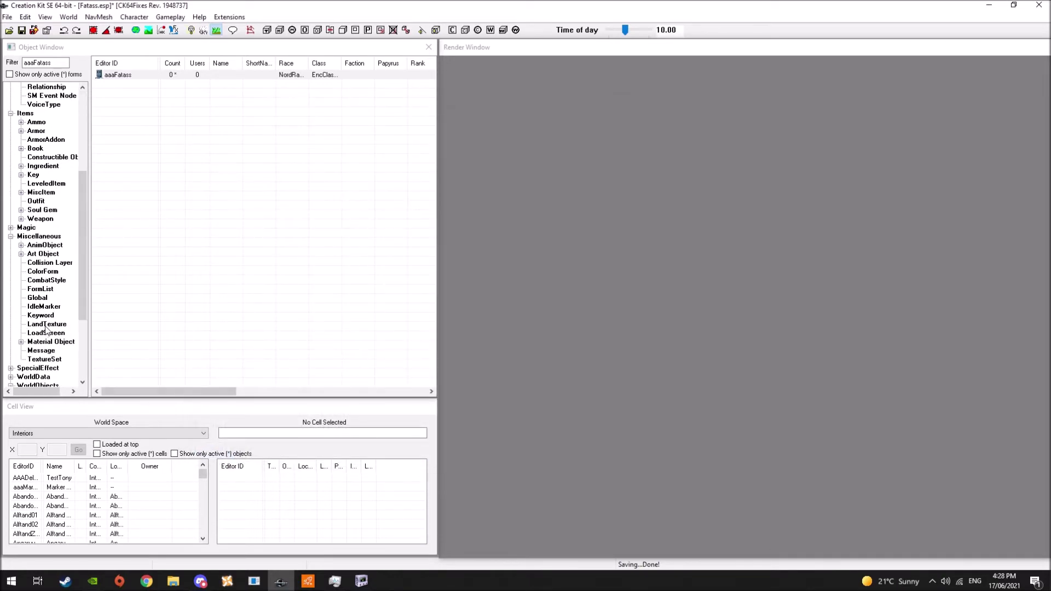
{"action": "left_click", "coordinate": [37, 211]}
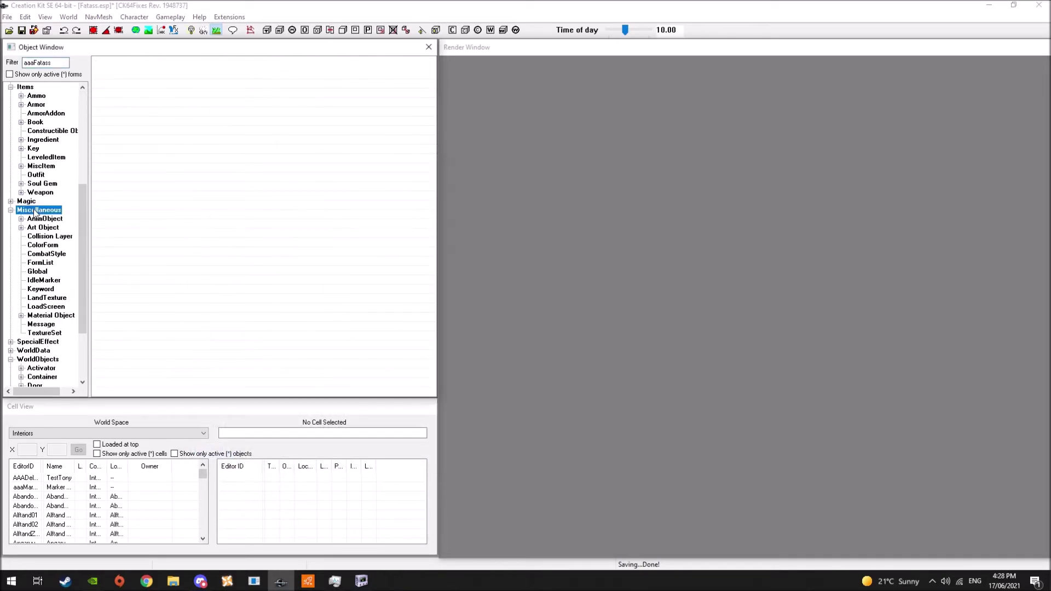
{"action": "left_click", "coordinate": [52, 325]}
{"action": "left_click", "coordinate": [46, 331]}
{"action": "double_click", "coordinate": [46, 62]}
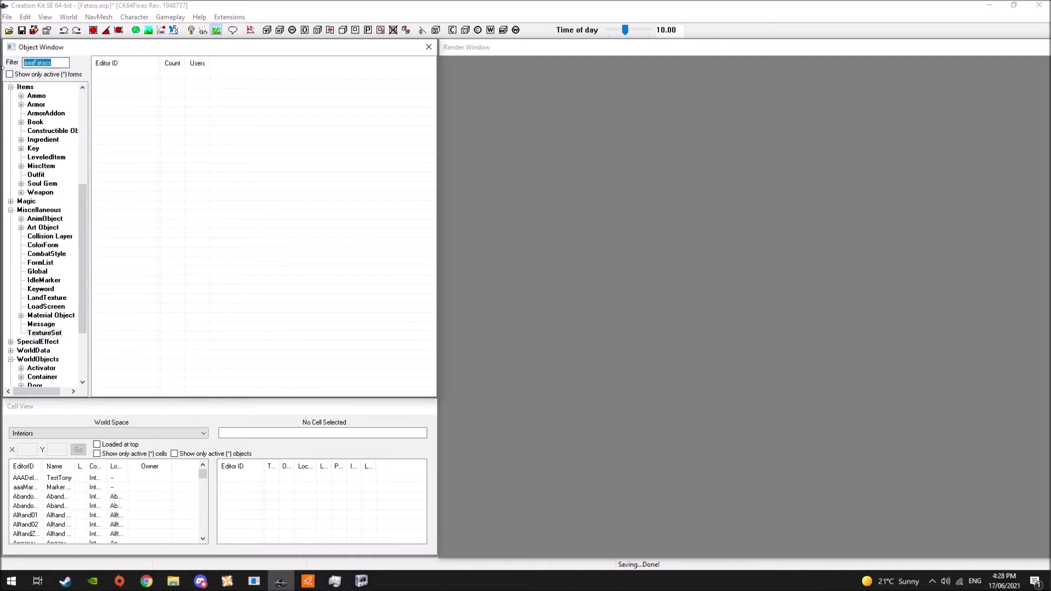
{"action": "type", "text": "s"}
{"action": "left_click", "coordinate": [46, 333]}
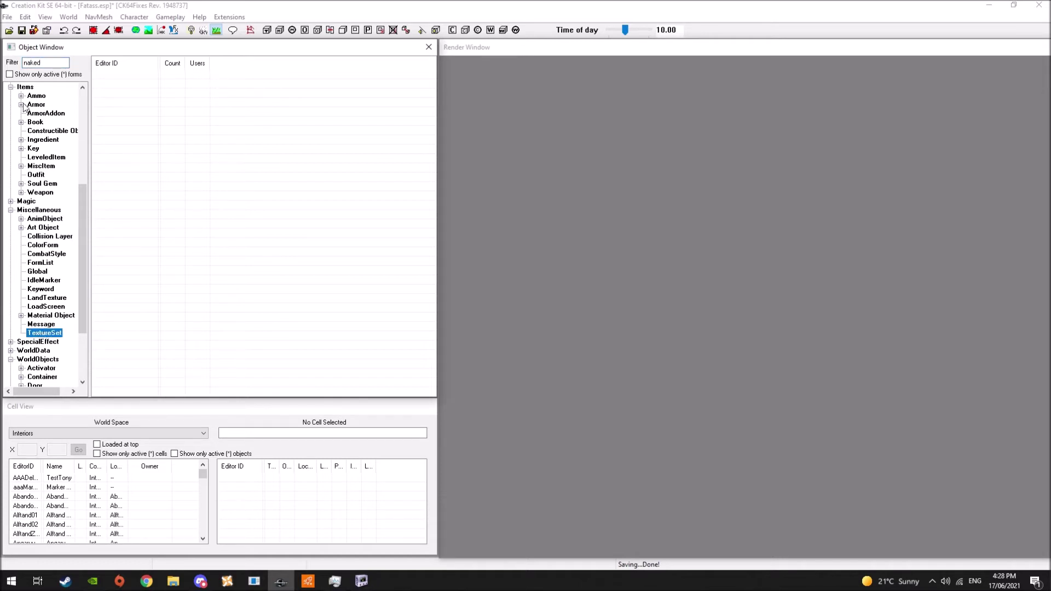
{"action": "double_click", "coordinate": [48, 64]}
{"action": "type", "text": "skin"}
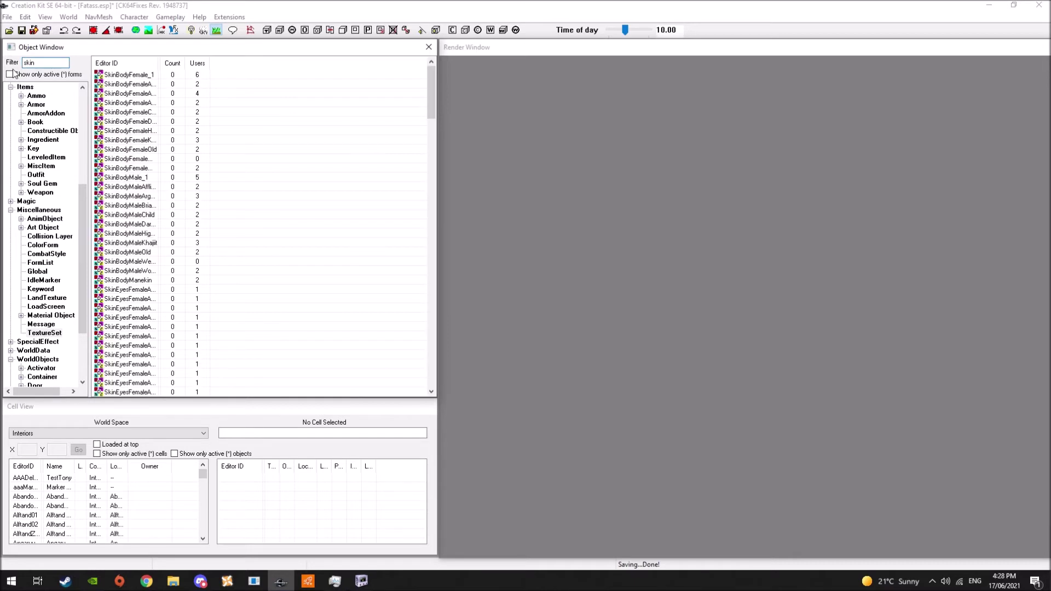
{"action": "double_click", "coordinate": [132, 75]}
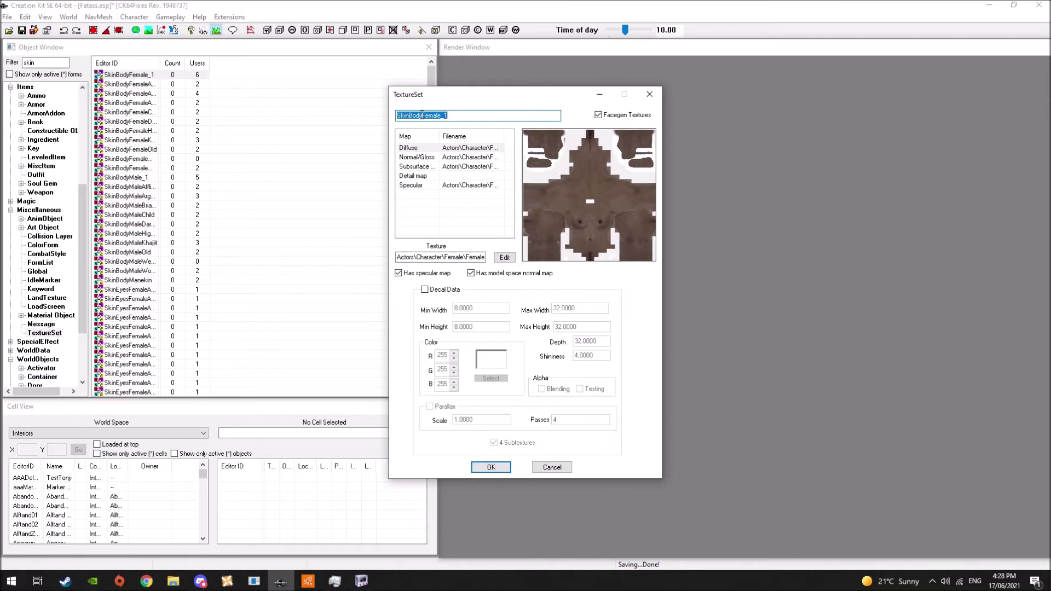
Change the texture set's ID to aaaFatassBodyFemale_1 and preview its normal, subsurface and specular maps
{"action": "left_click_drag", "start_coordinate": [422, 115], "coordinate": [353, 120]}
{"action": "type", "text": "aaaFatass"}
{"action": "key", "text": "Tab"}
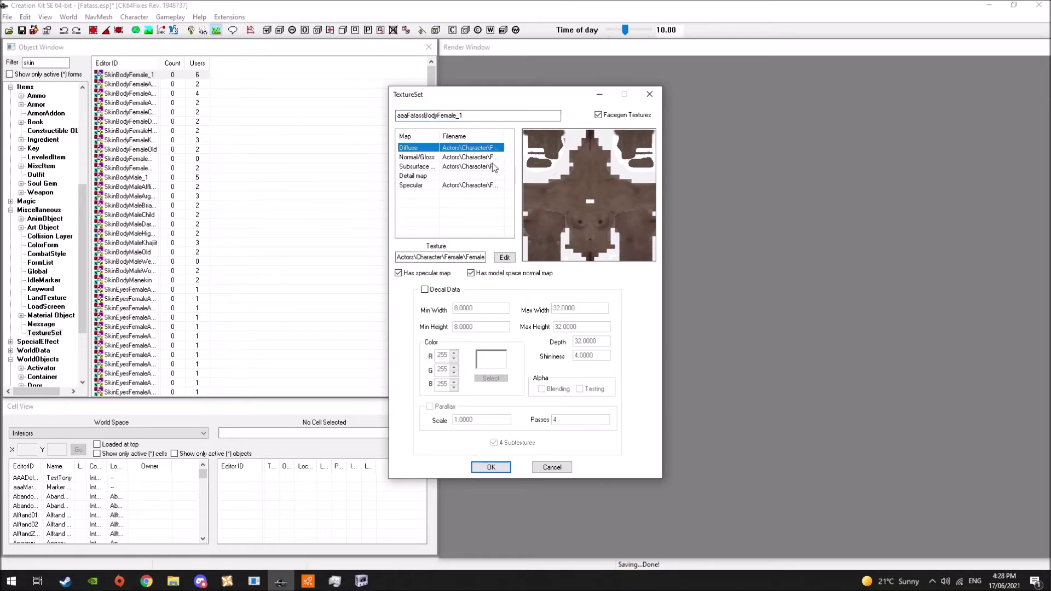
{"action": "left_click", "coordinate": [461, 159]}
{"action": "left_click", "coordinate": [472, 186]}
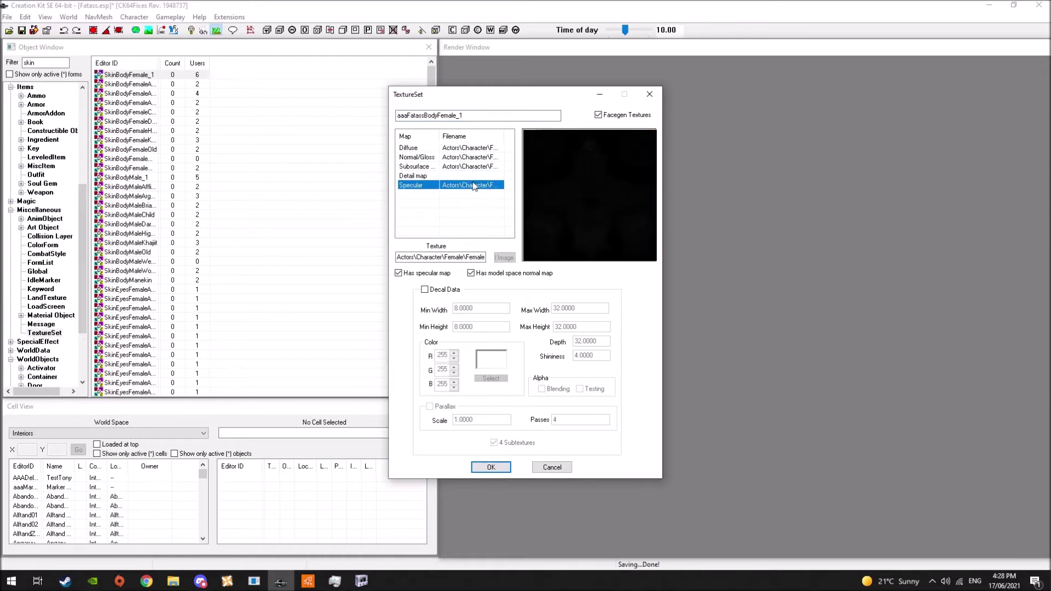
{"action": "left_click", "coordinate": [475, 167]}
{"action": "left_click", "coordinate": [479, 159]}
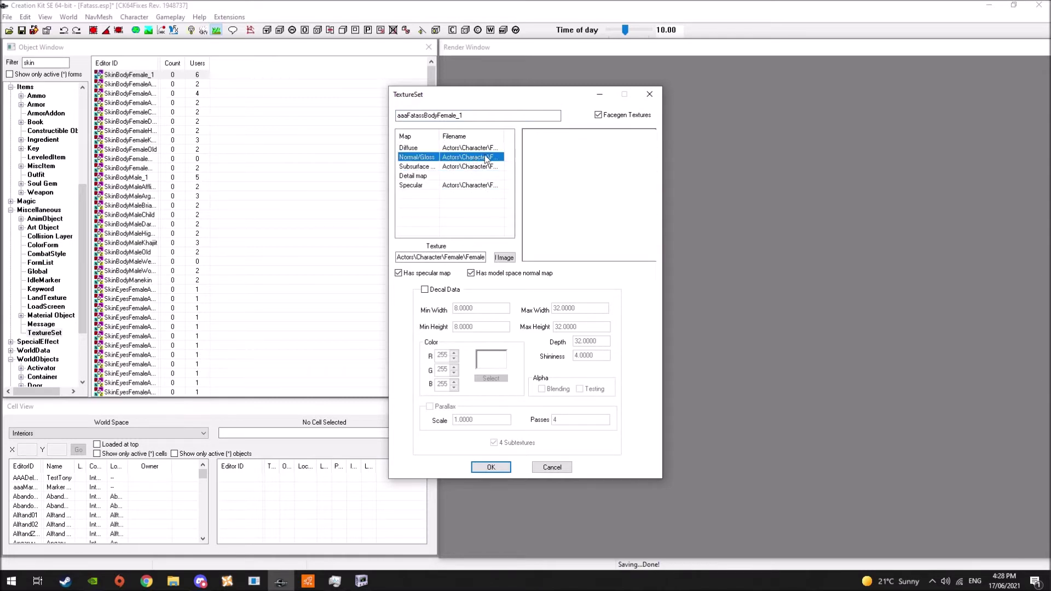
Set the diffuse map to femalebody_1.dds from the textures\aaaBinjin\CBBE\2K - Shaved folder
{"action": "left_click", "coordinate": [480, 150]}
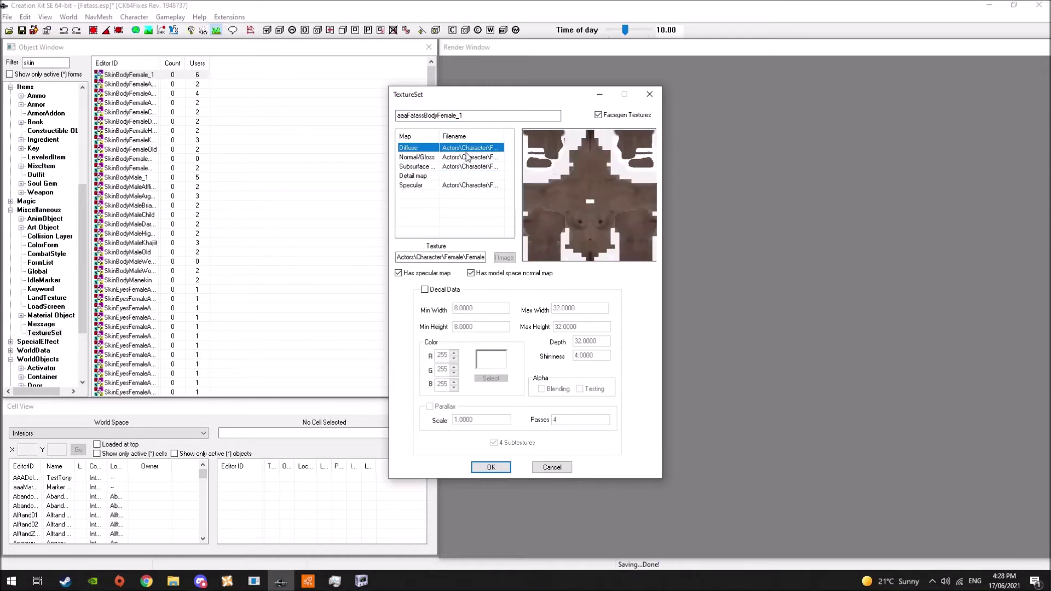
{"action": "left_click", "coordinate": [500, 257]}
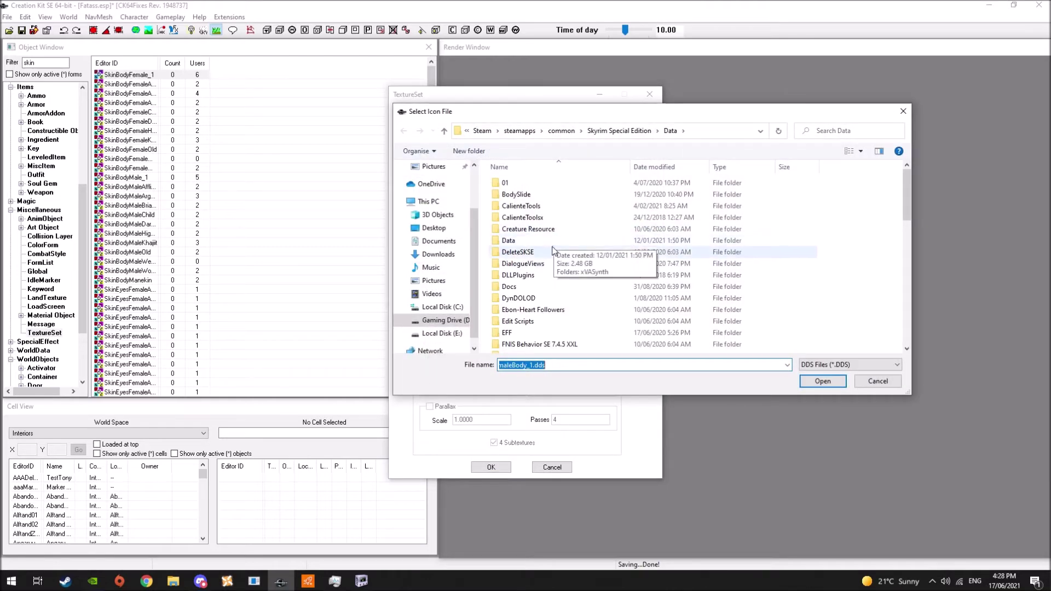
{"action": "left_click", "coordinate": [610, 231]}
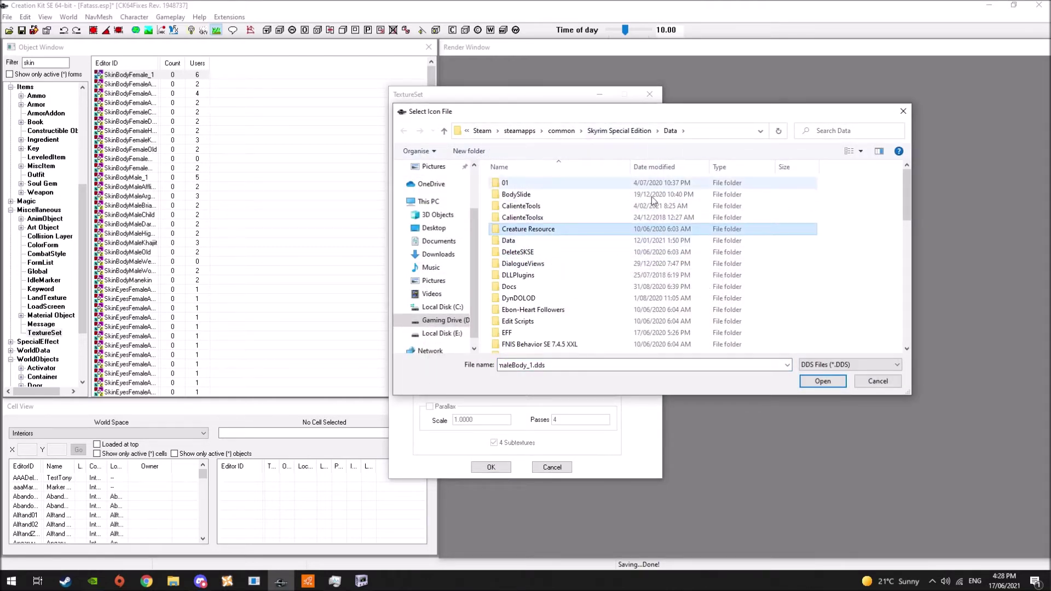
{"action": "scroll", "coordinate": [650, 201], "scroll_direction": "down", "scroll_amount": 10}
{"action": "double_click", "coordinate": [647, 201]}
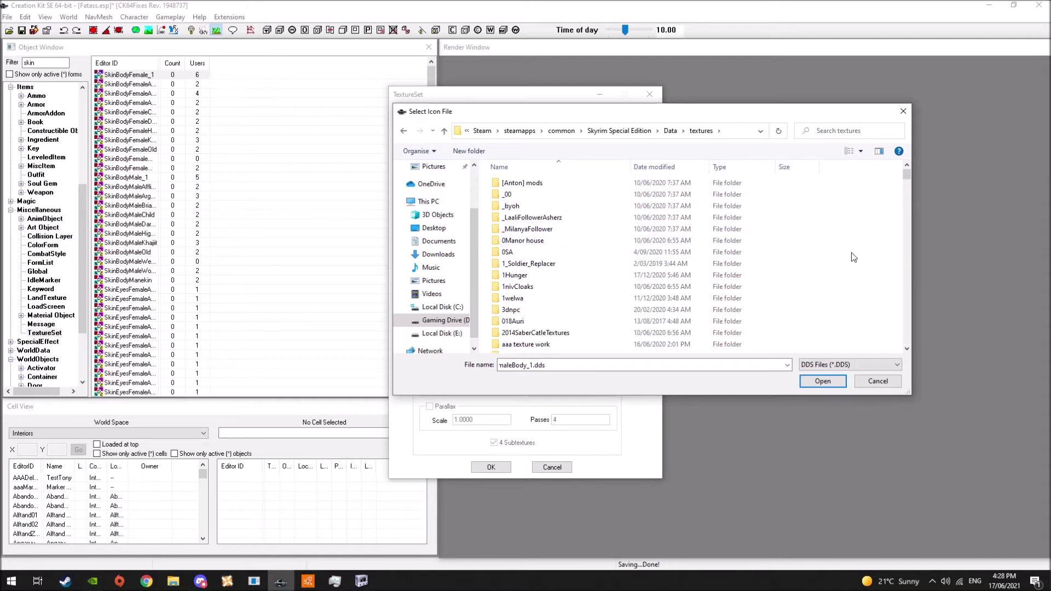
{"action": "type", "text": "aaabi"}
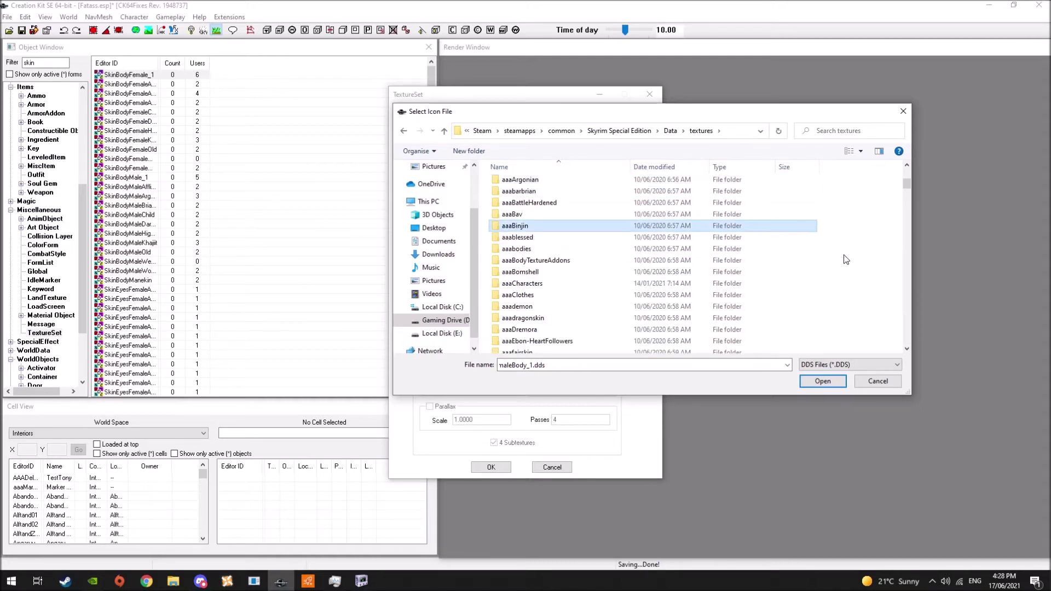
{"action": "key", "text": "Return"}
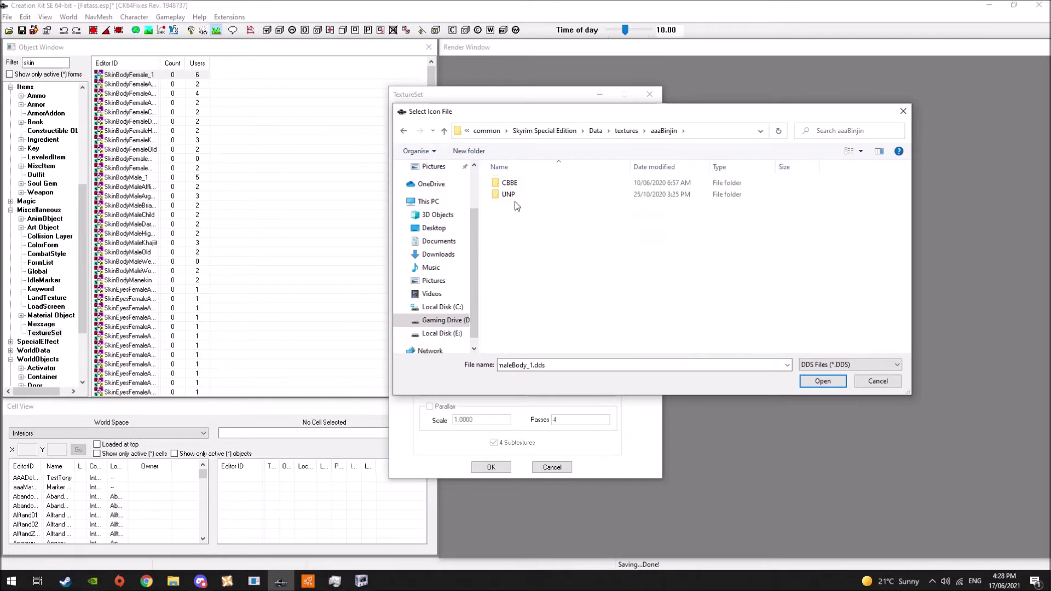
{"action": "double_click", "coordinate": [523, 185]}
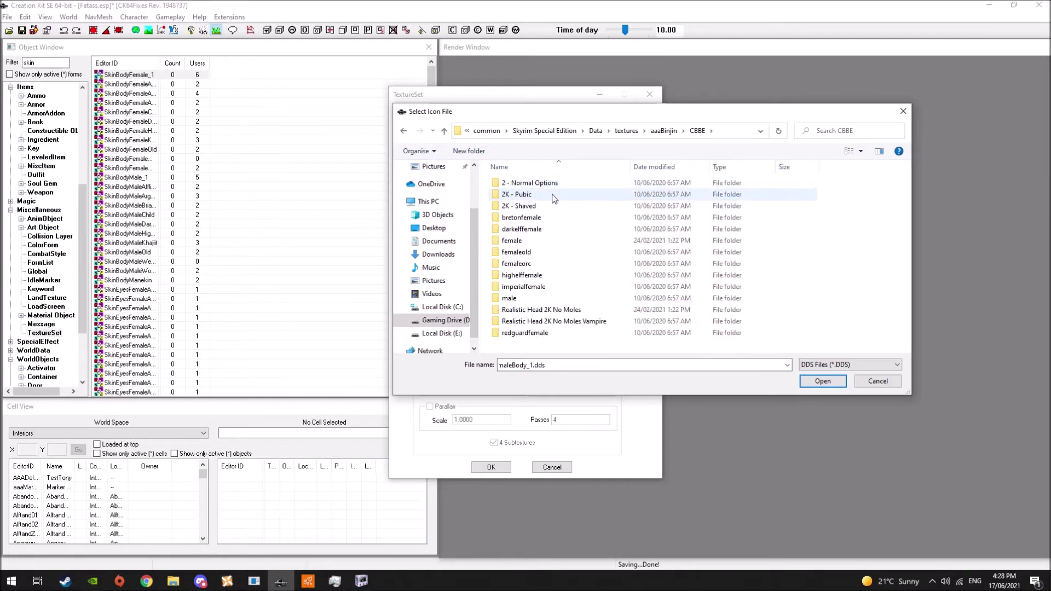
{"action": "double_click", "coordinate": [519, 205]}
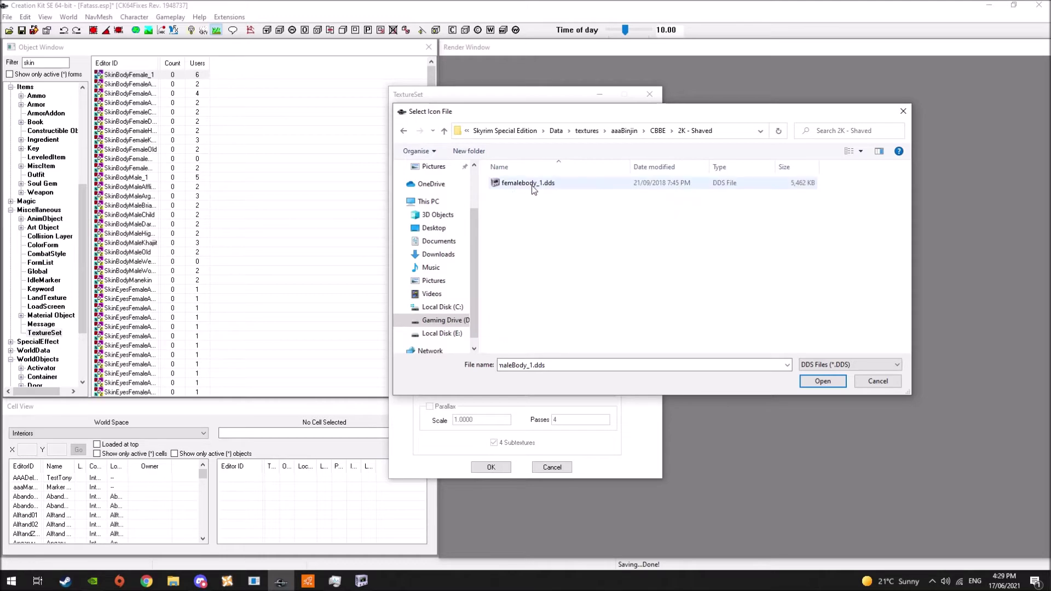
{"action": "double_click", "coordinate": [531, 185]}
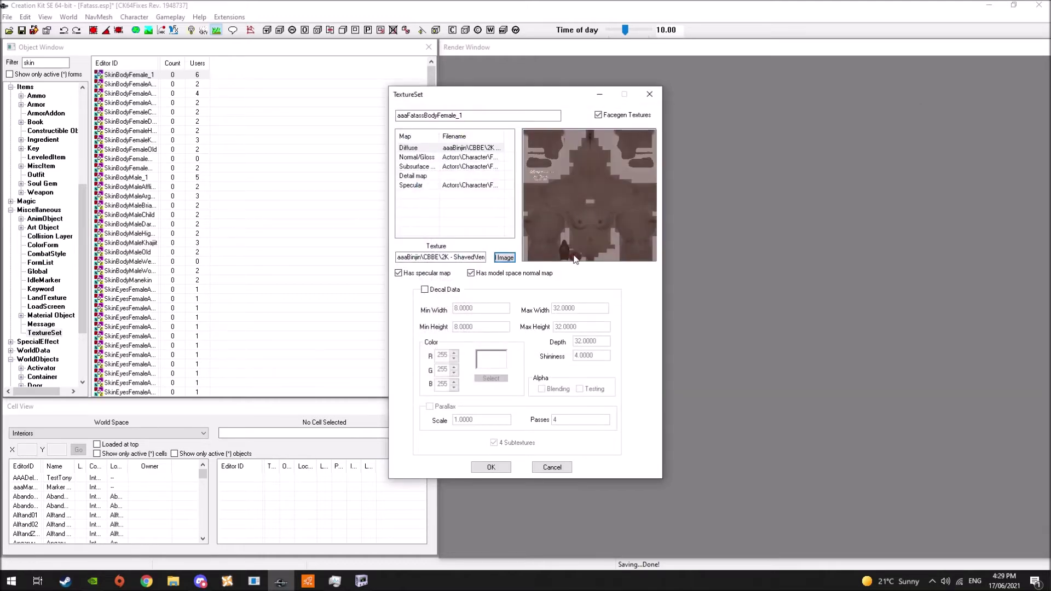
Set the normal map to femalebody_1_msn.dds from the female folder under CBBE\2 - Normal Options\Default - Curvy\textures\actors\character
{"action": "left_click", "coordinate": [465, 157]}
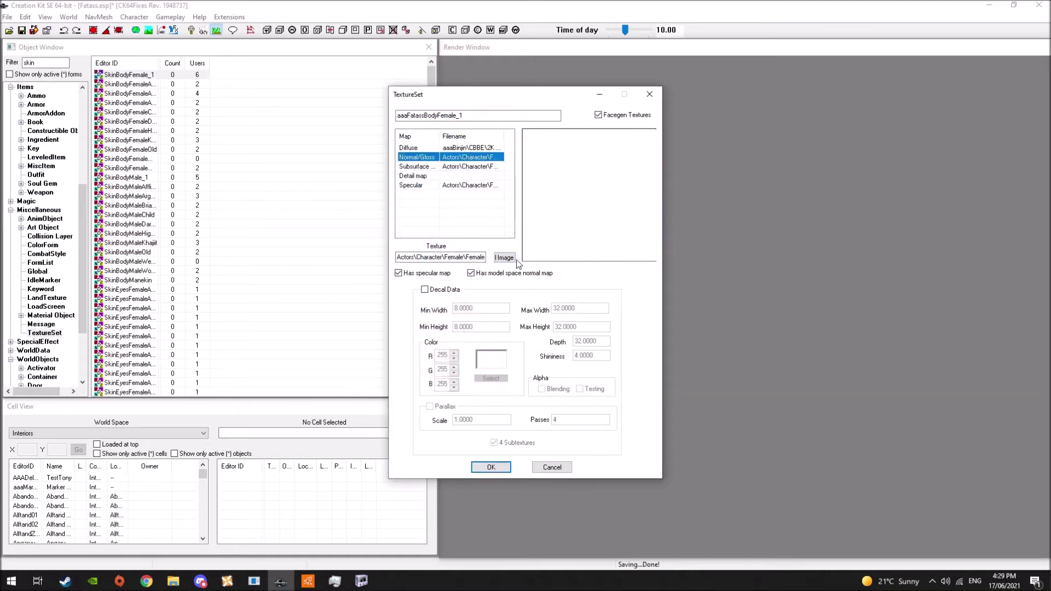
{"action": "left_click", "coordinate": [504, 257]}
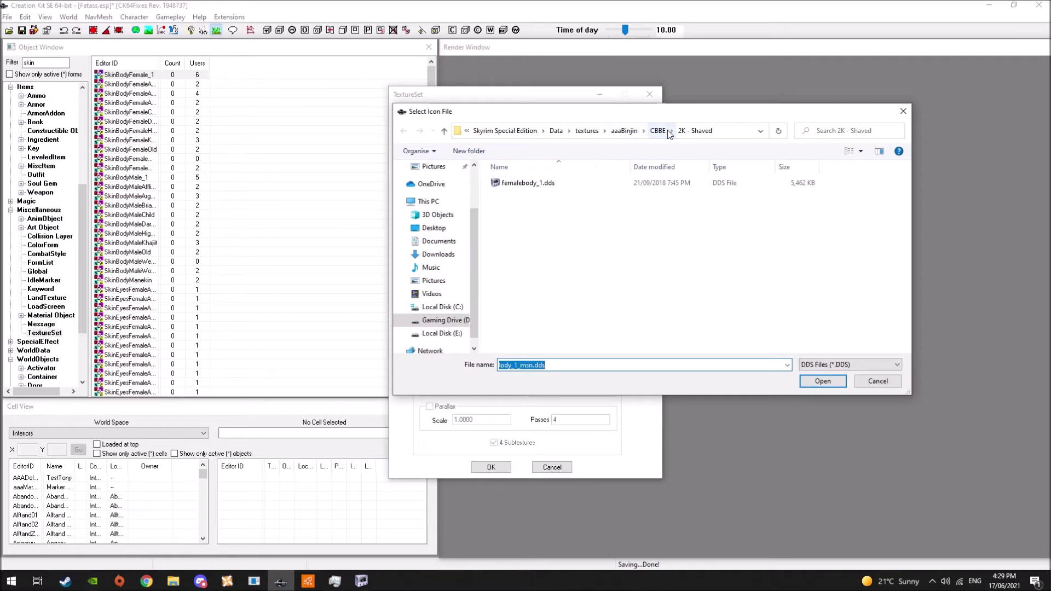
{"action": "left_click", "coordinate": [658, 131]}
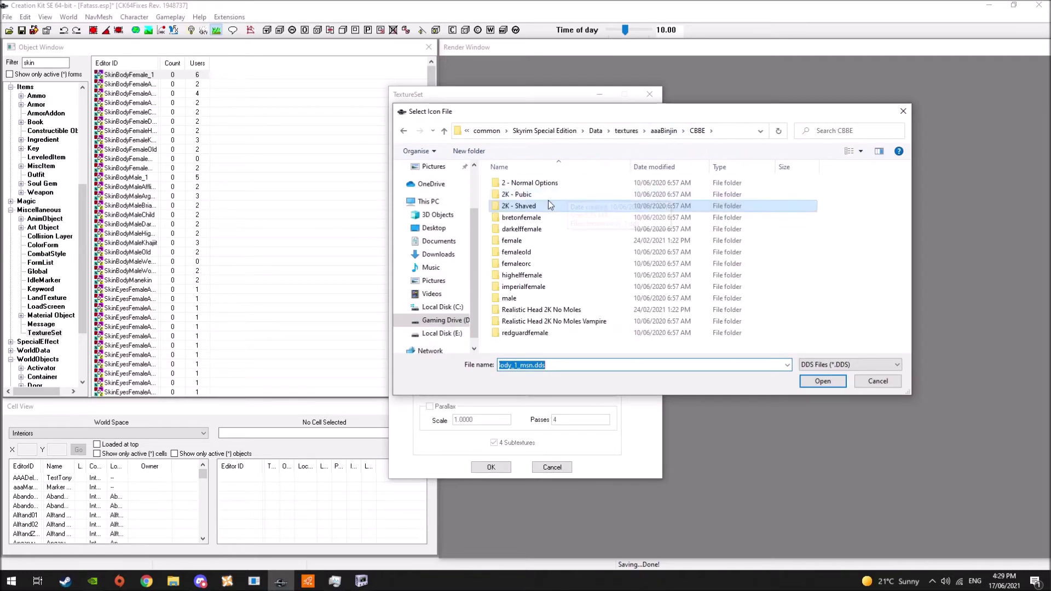
{"action": "double_click", "coordinate": [547, 196]}
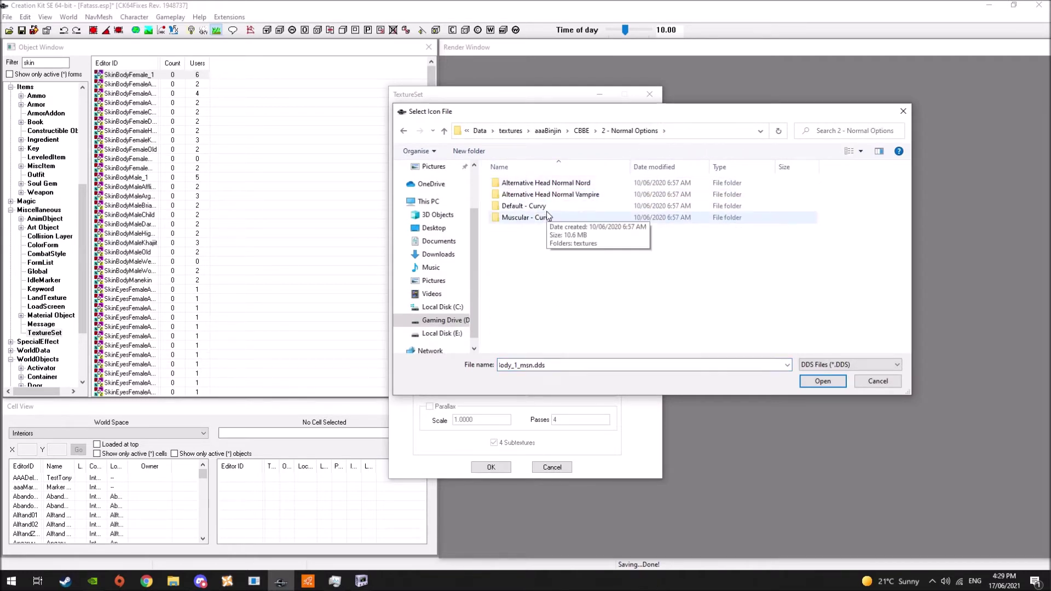
{"action": "double_click", "coordinate": [541, 207]}
{"action": "double_click", "coordinate": [541, 187]}
{"action": "double_click", "coordinate": [541, 186]}
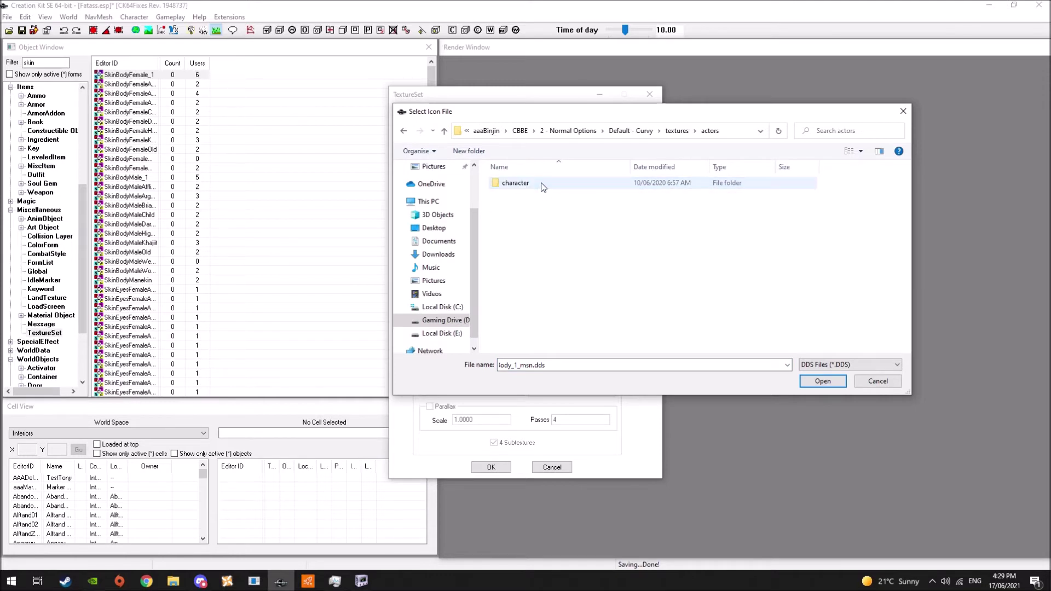
{"action": "double_click", "coordinate": [545, 186]}
{"action": "double_click", "coordinate": [549, 185]}
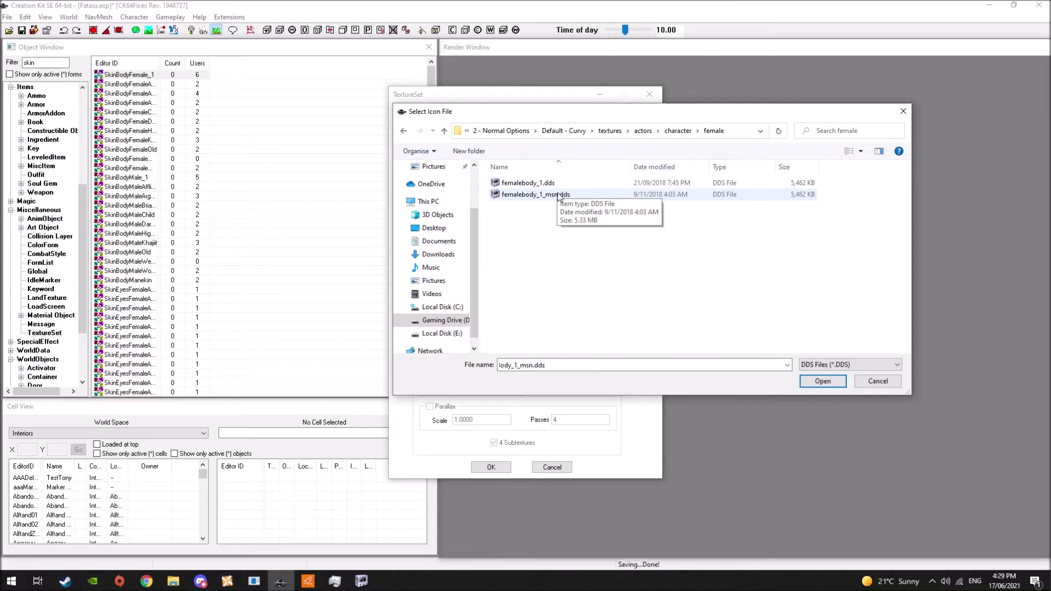
{"action": "double_click", "coordinate": [559, 194]}
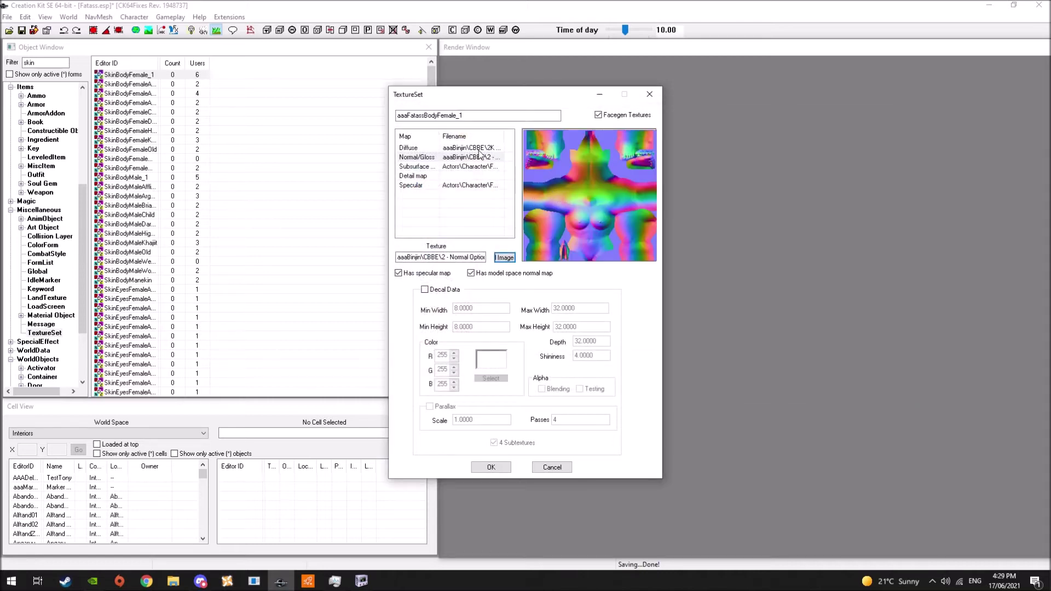
Check the diffuse and normal maps and save aaaFatassBodyFemale_1 as a new form
{"action": "left_click", "coordinate": [476, 148]}
{"action": "left_click", "coordinate": [475, 158]}
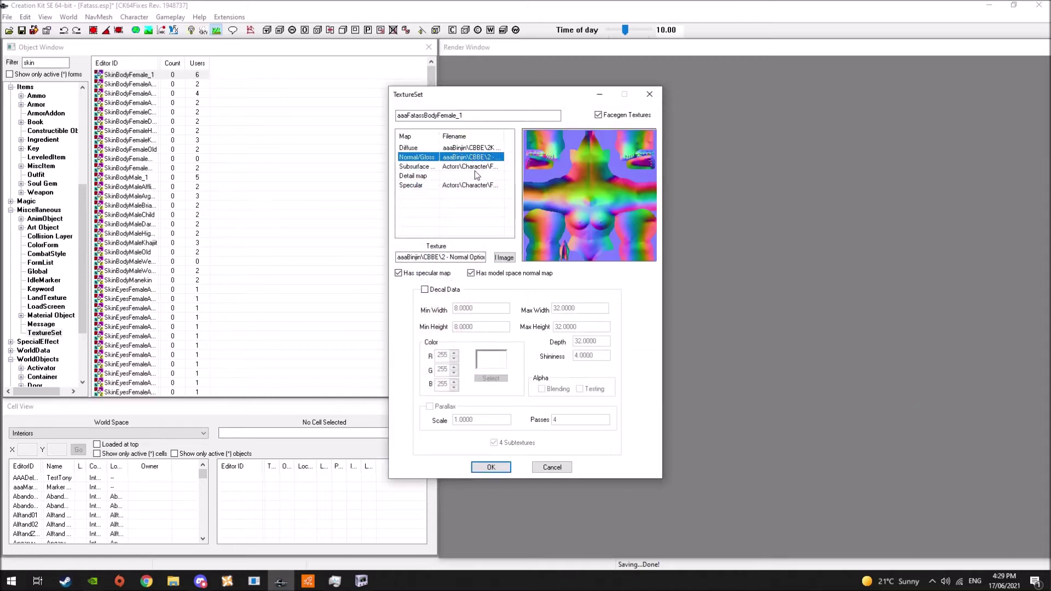
{"action": "left_click", "coordinate": [488, 466]}
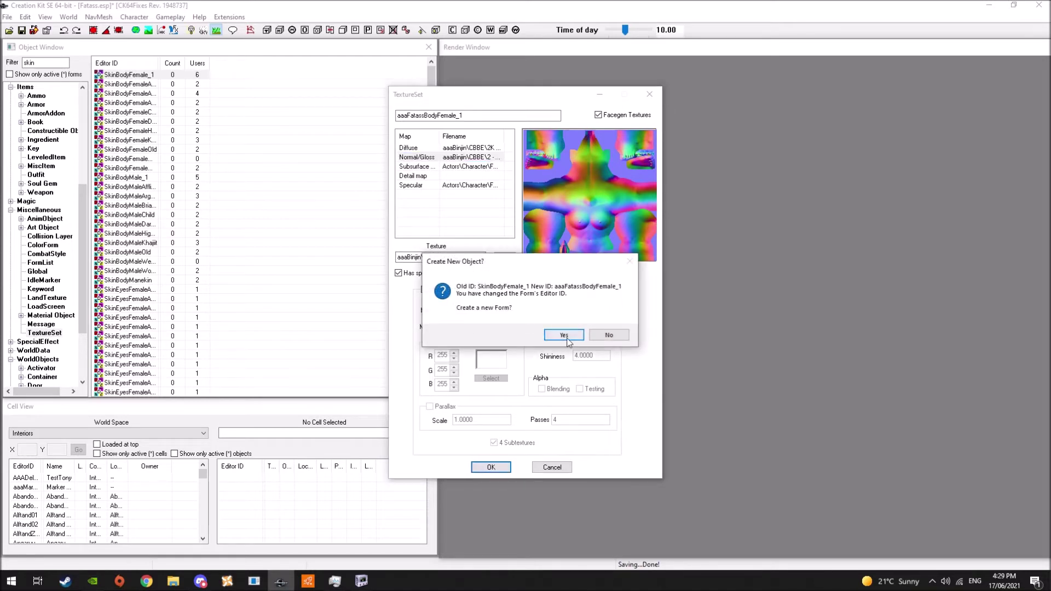
{"action": "left_click", "coordinate": [568, 334]}
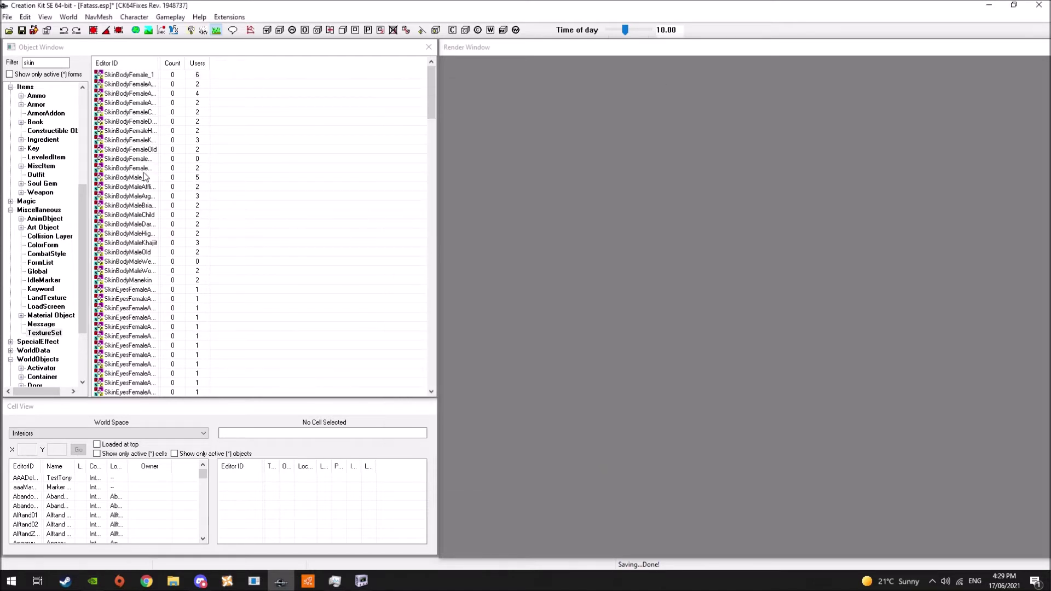
Open the SkinHandFemale_1 texture set and change its ID to aaaFatassHandFemale_1
{"action": "left_click", "coordinate": [137, 132]}
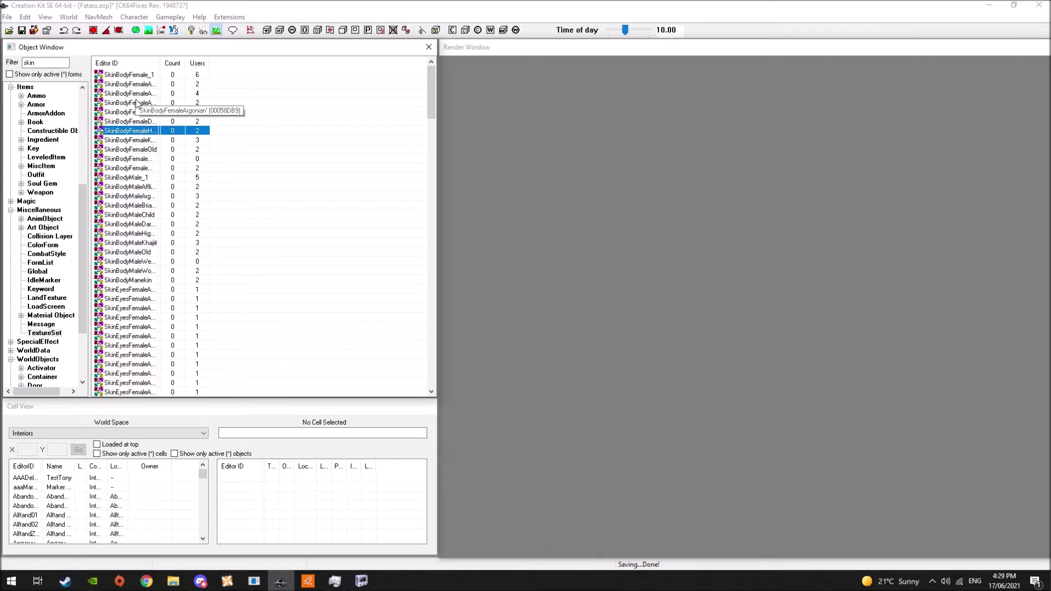
{"action": "scroll", "coordinate": [140, 99], "scroll_direction": "down", "scroll_amount": 10}
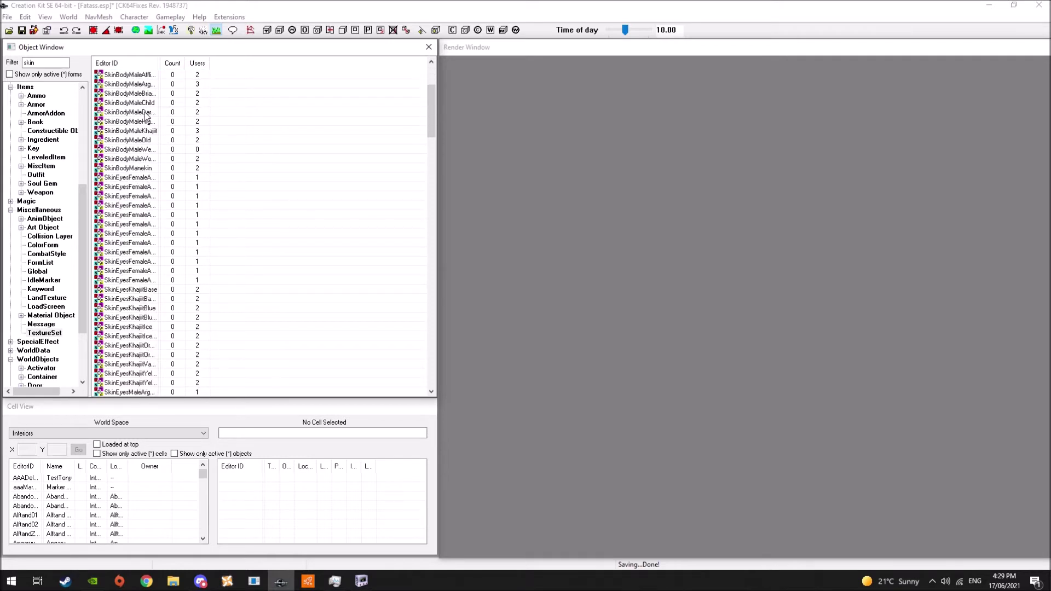
{"action": "scroll", "coordinate": [146, 126], "scroll_direction": "down", "scroll_amount": 4}
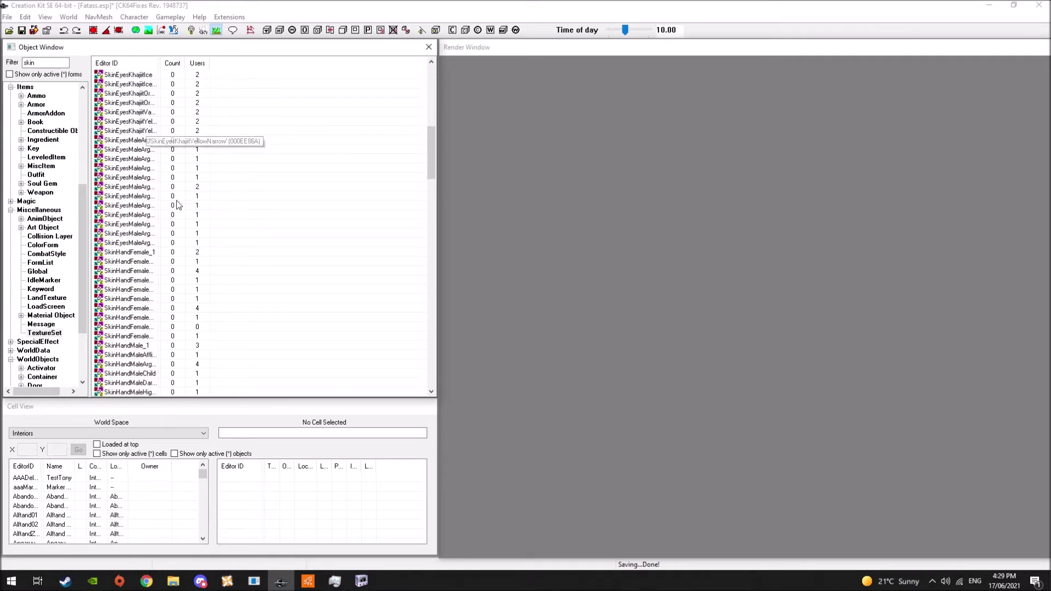
{"action": "left_click", "coordinate": [135, 253]}
{"action": "double_click", "coordinate": [134, 253]}
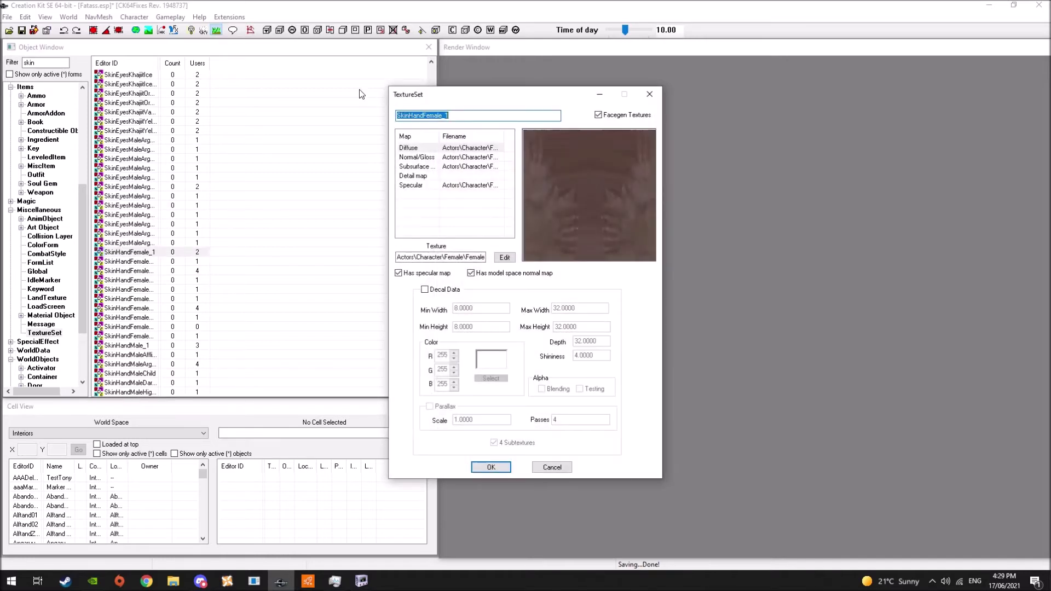
{"action": "left_click", "coordinate": [418, 117]}
{"action": "key", "text": "BackSpace"}
{"action": "key", "text": "BackSpace"}
{"action": "key", "text": "BackSpace"}
{"action": "key", "text": "BackSpace"}
{"action": "type", "text": "aaaFatass"}
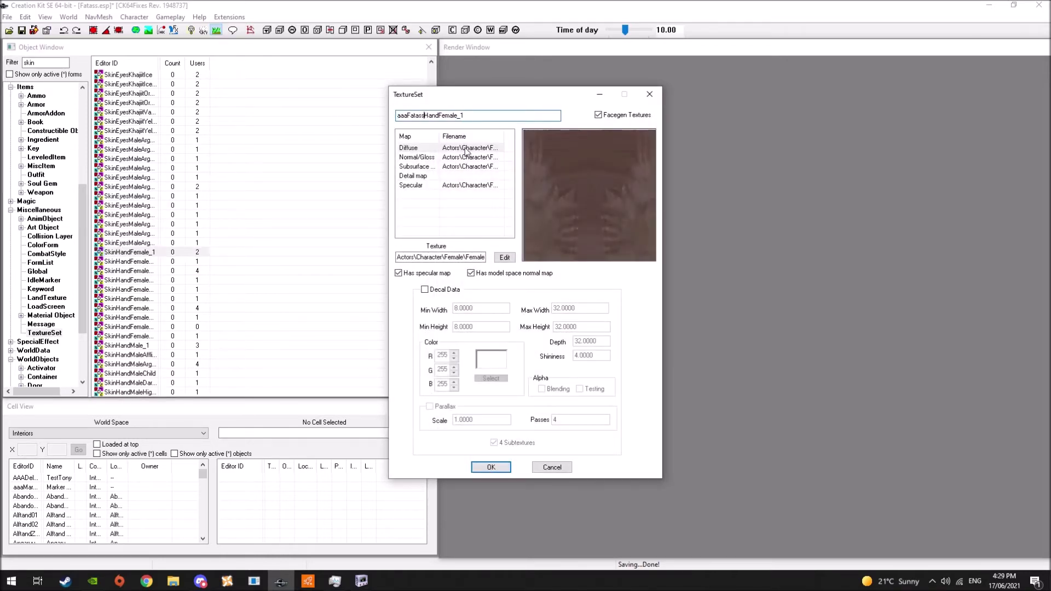
Set the hand texture set's diffuse map to femalehands_1.dds from the textures\aaaBinjin\CBBE\female folder
{"action": "left_click", "coordinate": [437, 148]}
{"action": "left_click", "coordinate": [504, 258]}
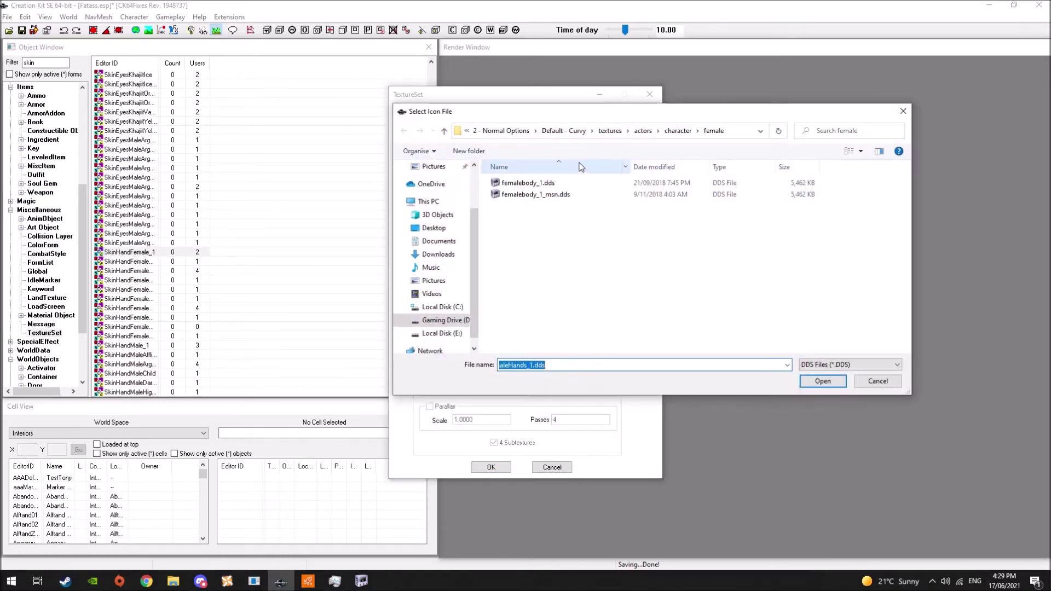
{"action": "left_click", "coordinate": [685, 130]}
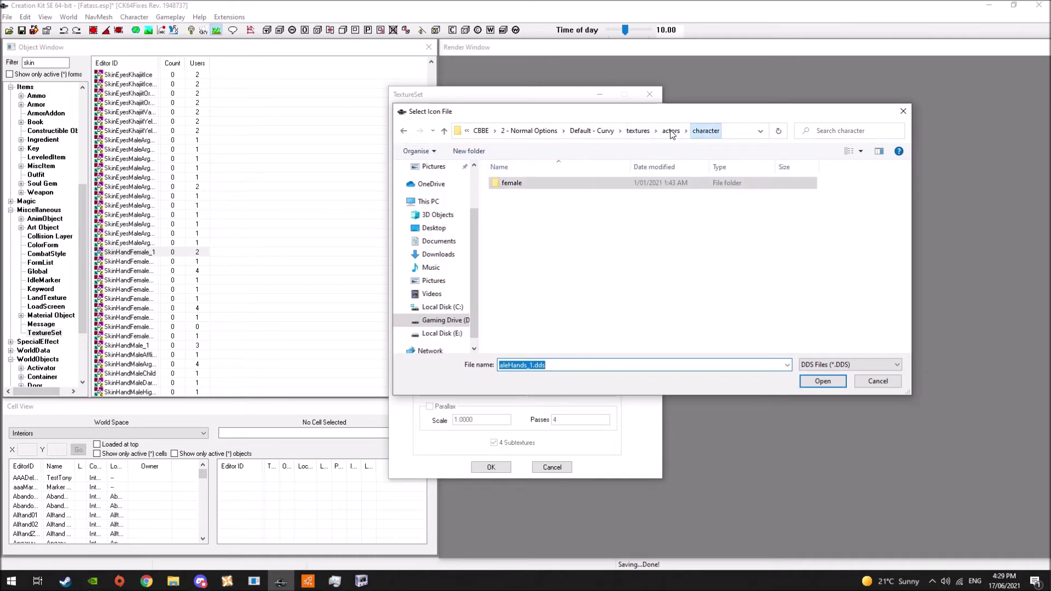
{"action": "left_click", "coordinate": [481, 131]}
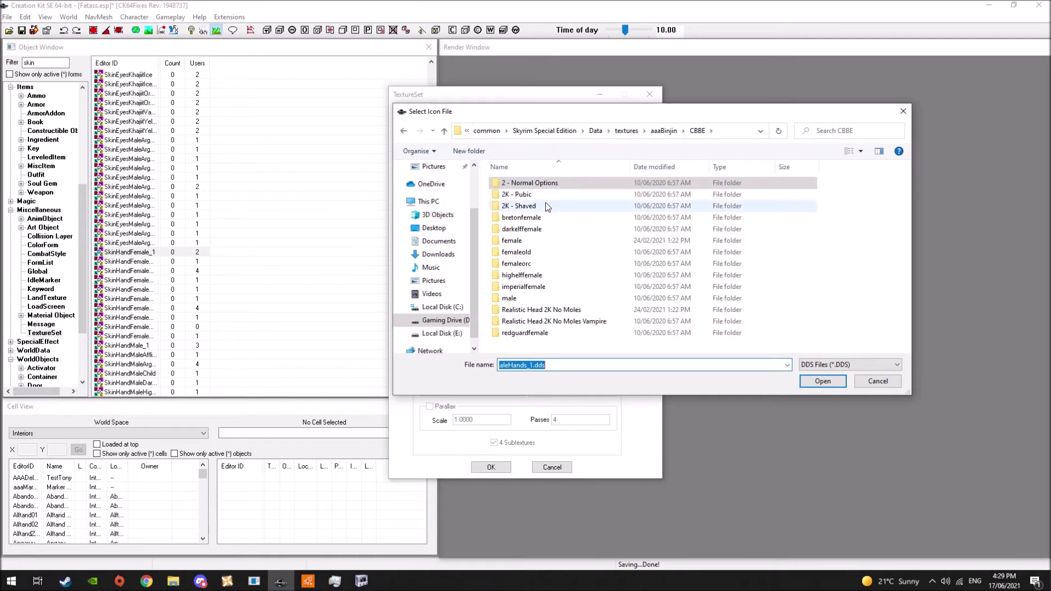
{"action": "double_click", "coordinate": [525, 241]}
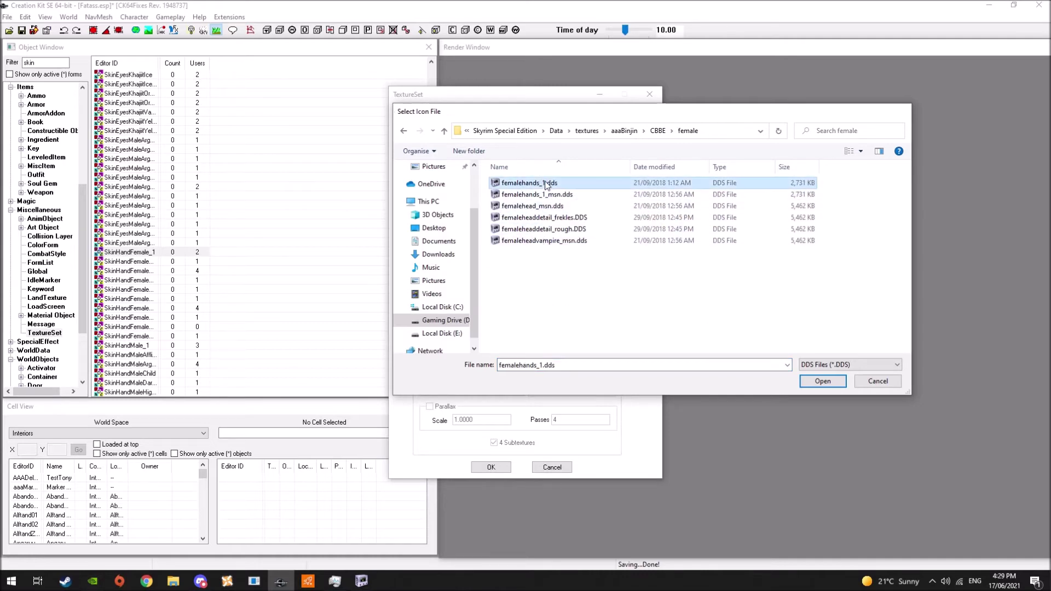
{"action": "double_click", "coordinate": [549, 184]}
Set the hand texture set's normal map to femalehands_1_msn.dds from the same CBBE\female folder
{"action": "left_click", "coordinate": [468, 157]}
{"action": "left_click", "coordinate": [504, 257]}
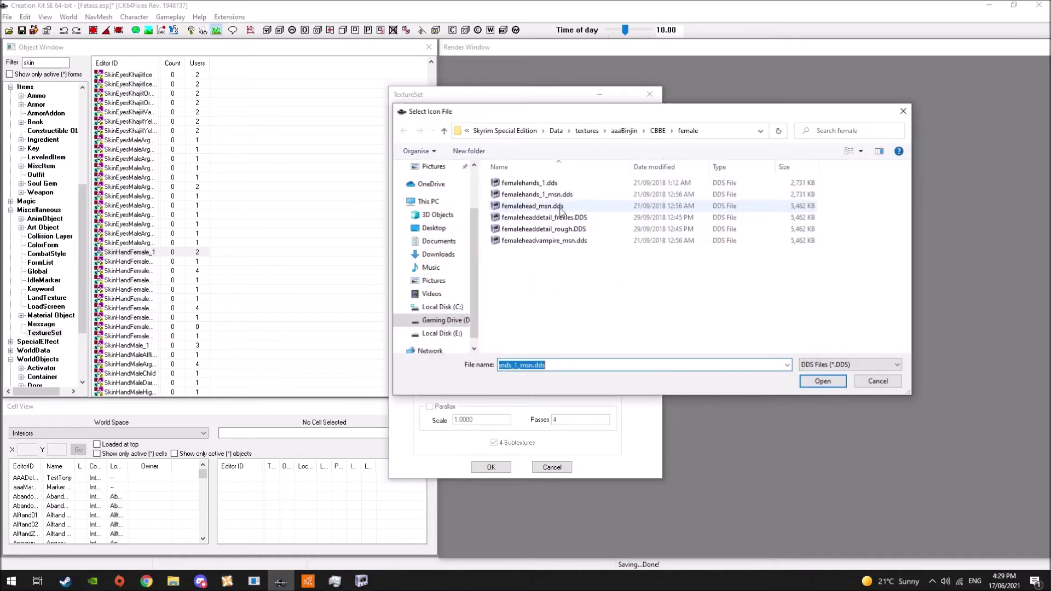
{"action": "double_click", "coordinate": [553, 197]}
Check the normal and diffuse texture paths and save aaaFatassHandFemale_1 as a new form
{"action": "left_click", "coordinate": [473, 158]}
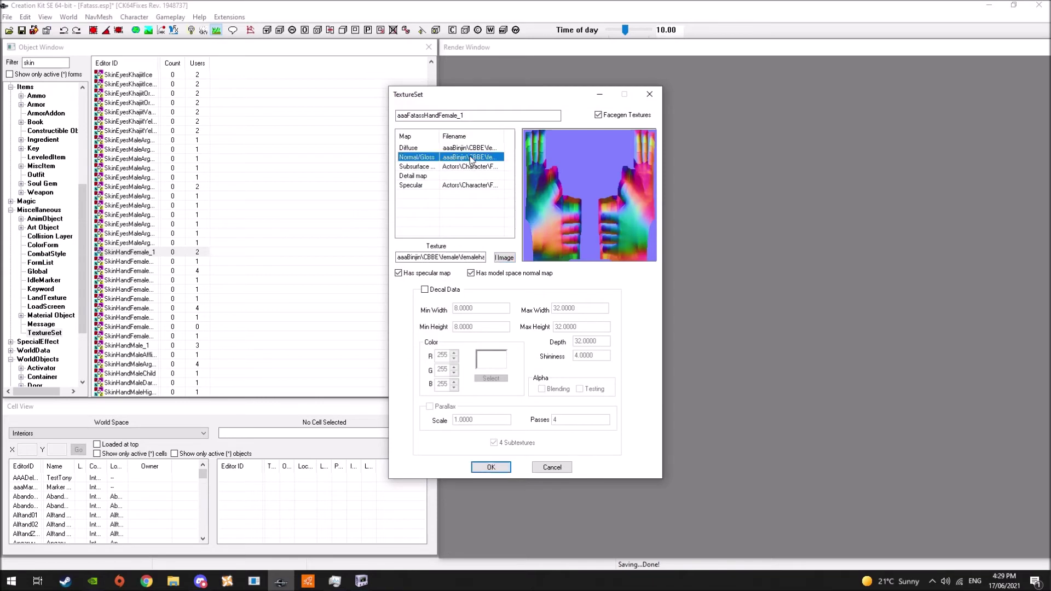
{"action": "left_click", "coordinate": [466, 255]}
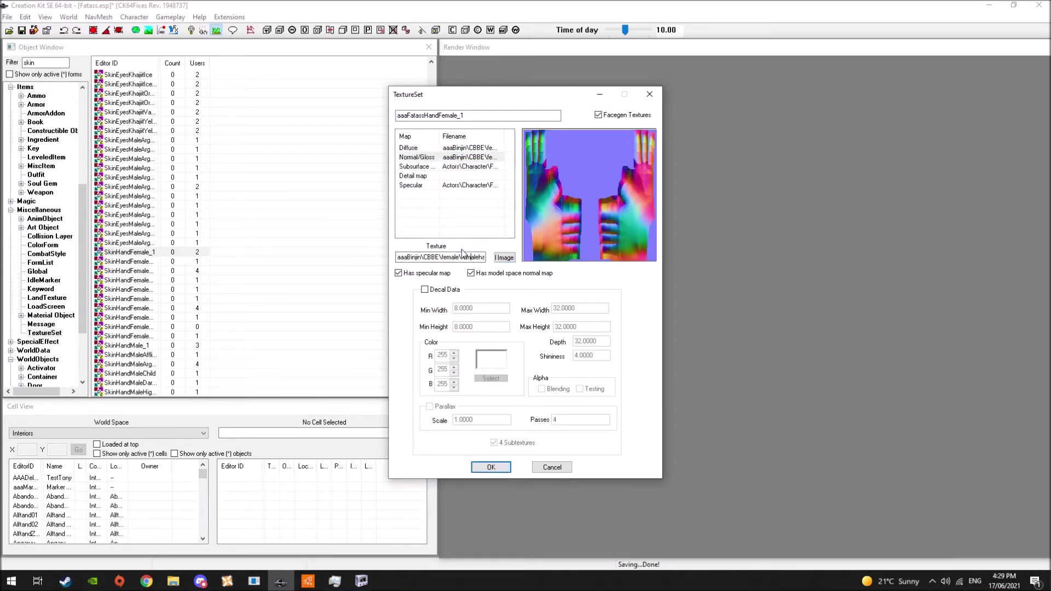
{"action": "key", "text": "End"}
{"action": "left_click", "coordinate": [469, 148]}
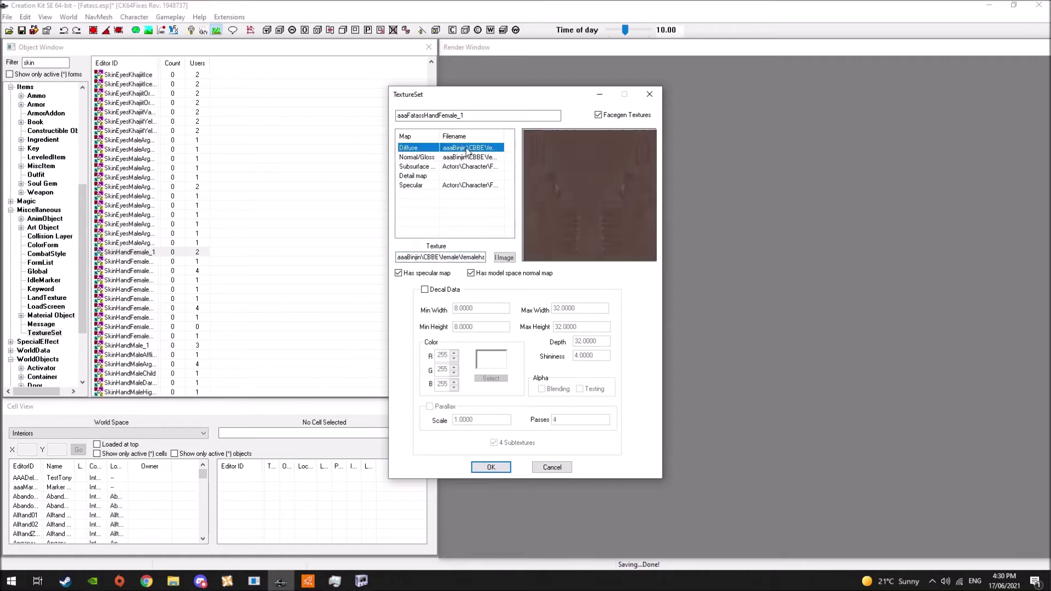
{"action": "left_click", "coordinate": [477, 256]}
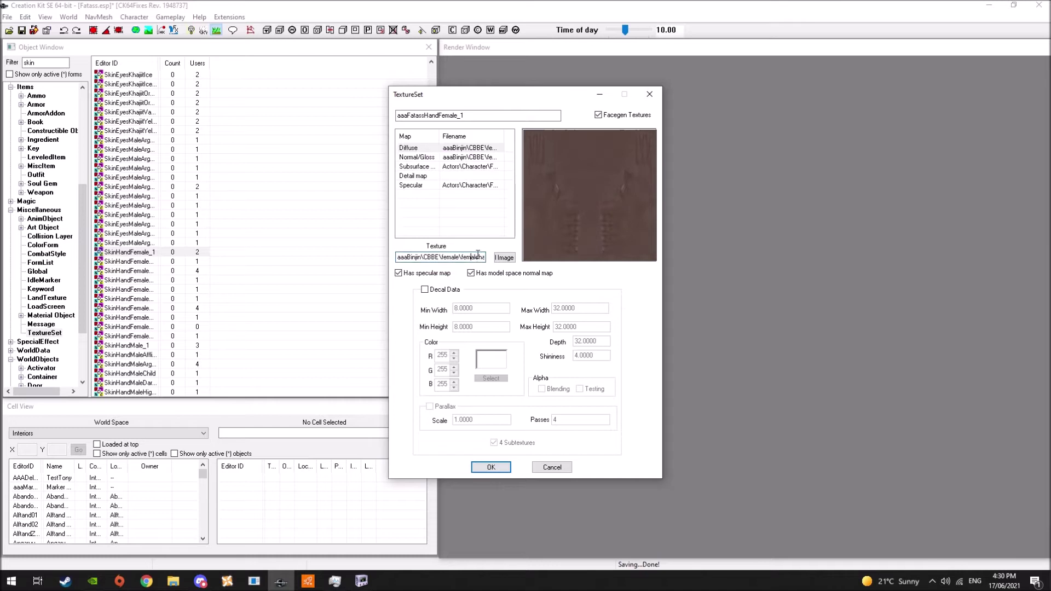
{"action": "key", "text": "End"}
{"action": "left_click", "coordinate": [475, 157]}
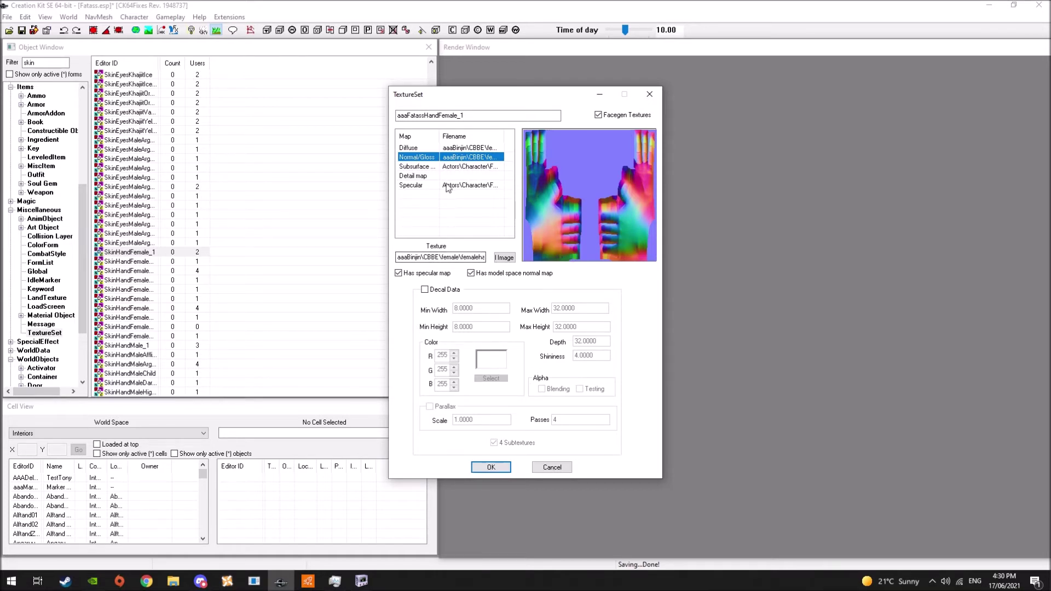
{"action": "left_click", "coordinate": [491, 467]}
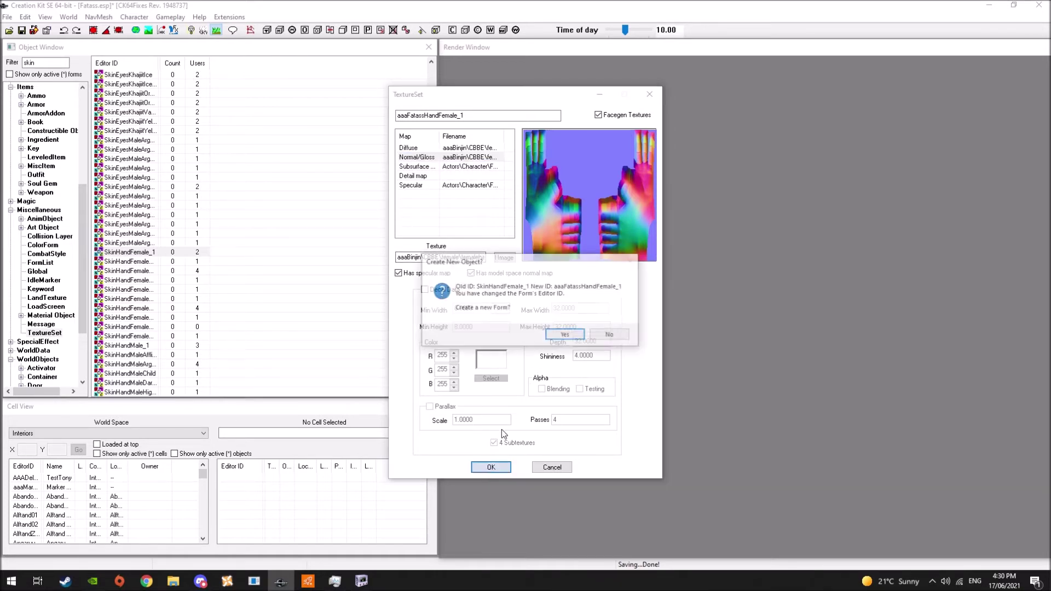
{"action": "left_click", "coordinate": [566, 338]}
Browse the female head texture sets, open SkinHeadFemaleHighElf and preview its normal and diffuse maps
{"action": "scroll", "coordinate": [230, 327], "scroll_direction": "down", "scroll_amount": 4}
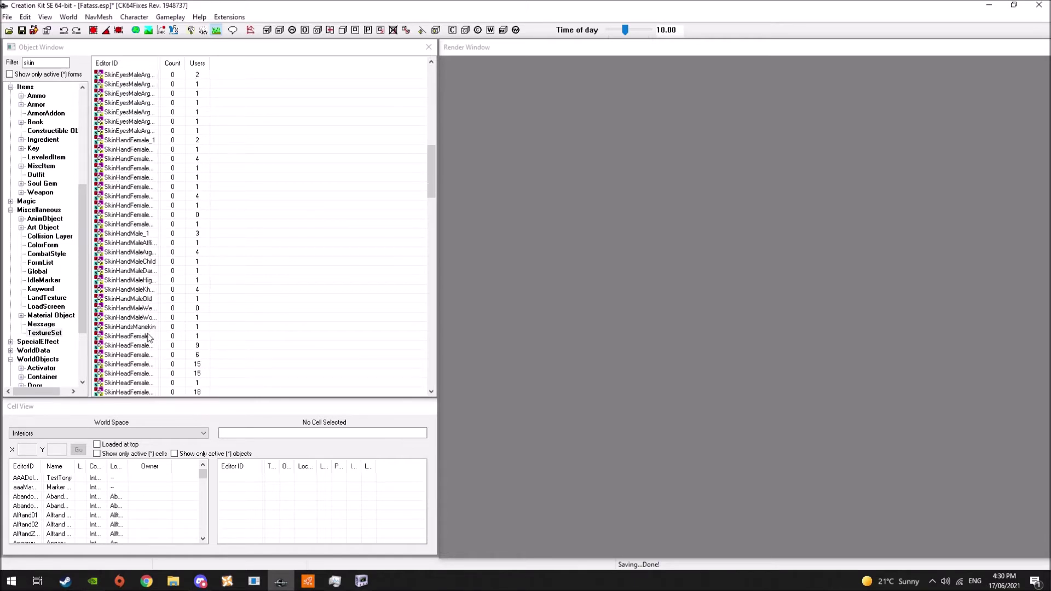
{"action": "left_click", "coordinate": [145, 336]}
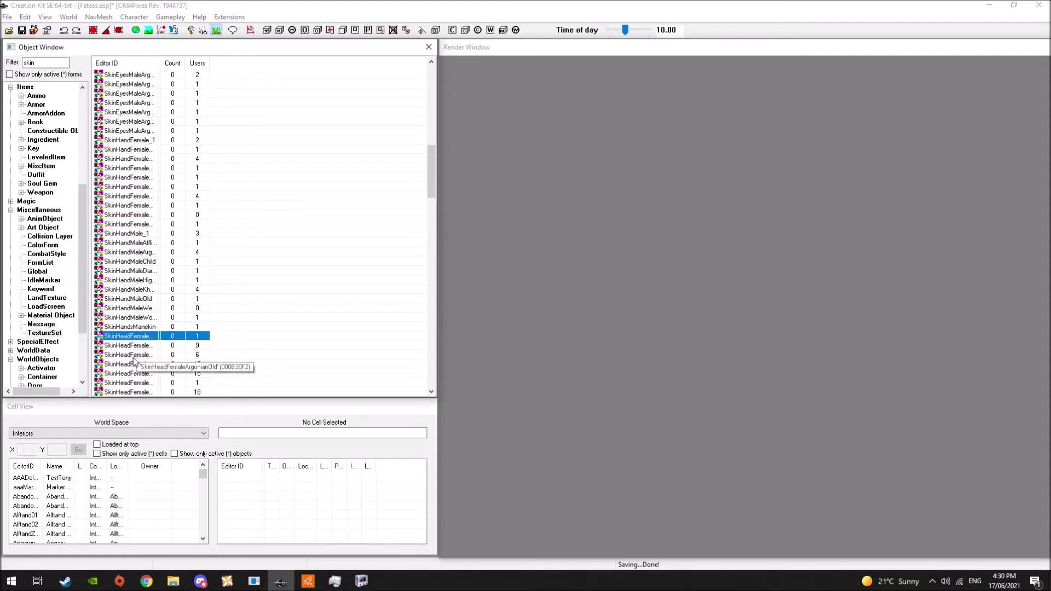
{"action": "scroll", "coordinate": [134, 362], "scroll_direction": "down", "scroll_amount": 1}
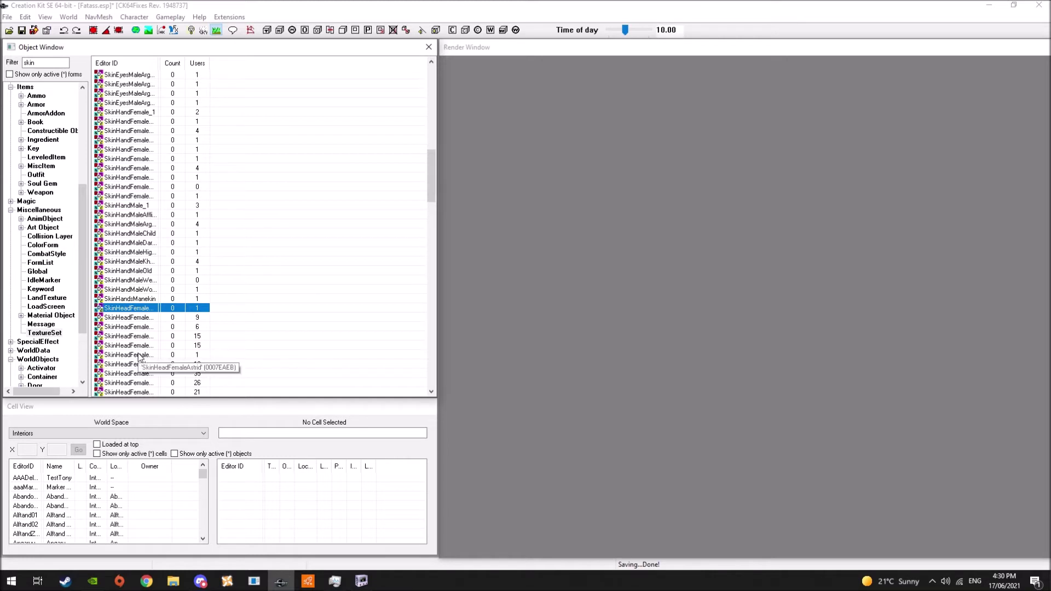
{"action": "scroll", "coordinate": [138, 357], "scroll_direction": "down", "scroll_amount": 1}
{"action": "scroll", "coordinate": [141, 349], "scroll_direction": "down", "scroll_amount": 1}
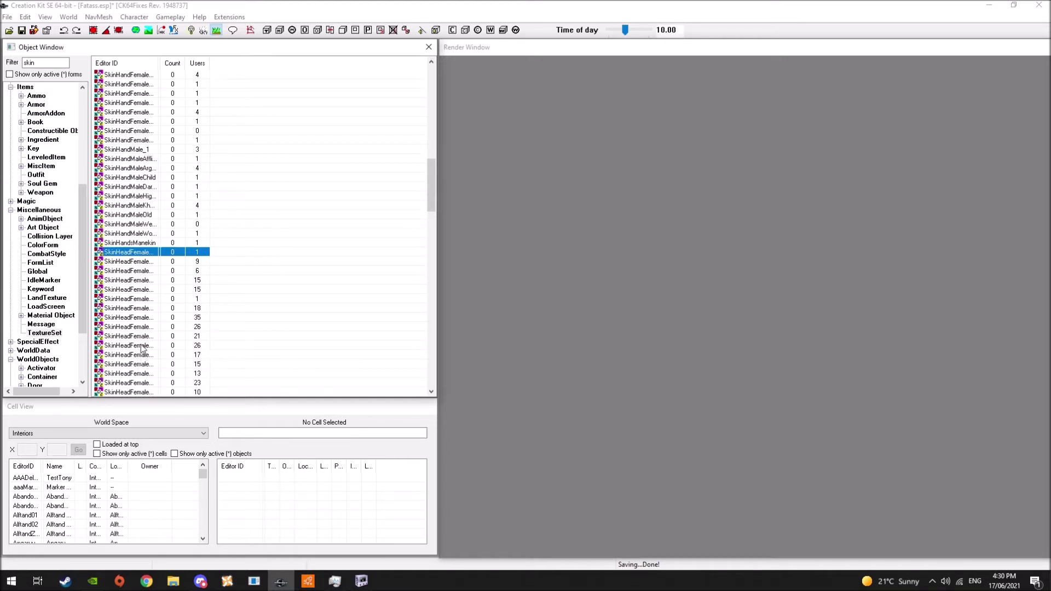
{"action": "scroll", "coordinate": [142, 346], "scroll_direction": "down", "scroll_amount": 1}
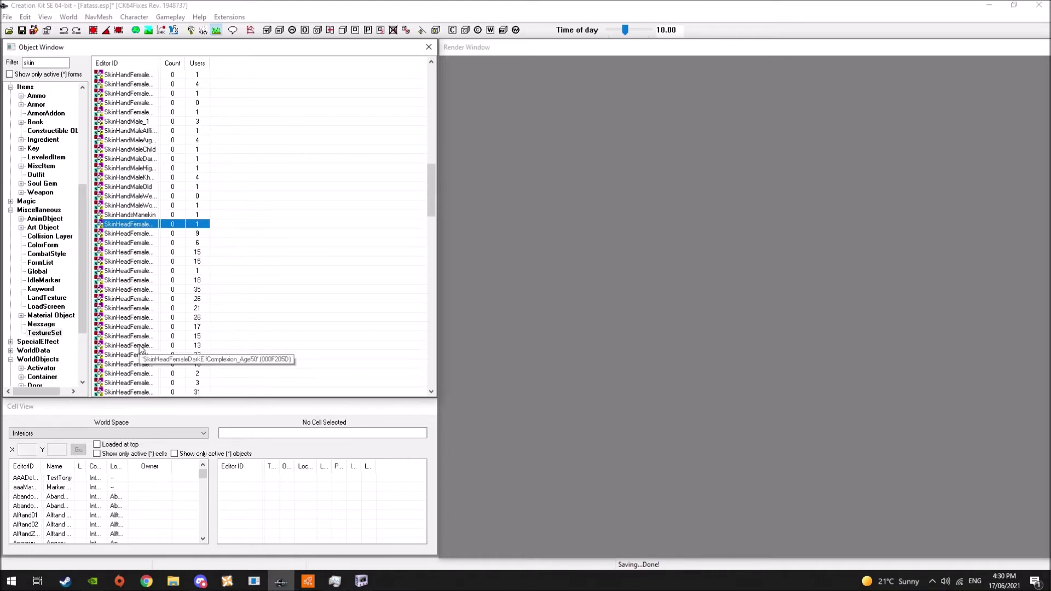
{"action": "scroll", "coordinate": [141, 348], "scroll_direction": "down", "scroll_amount": 1}
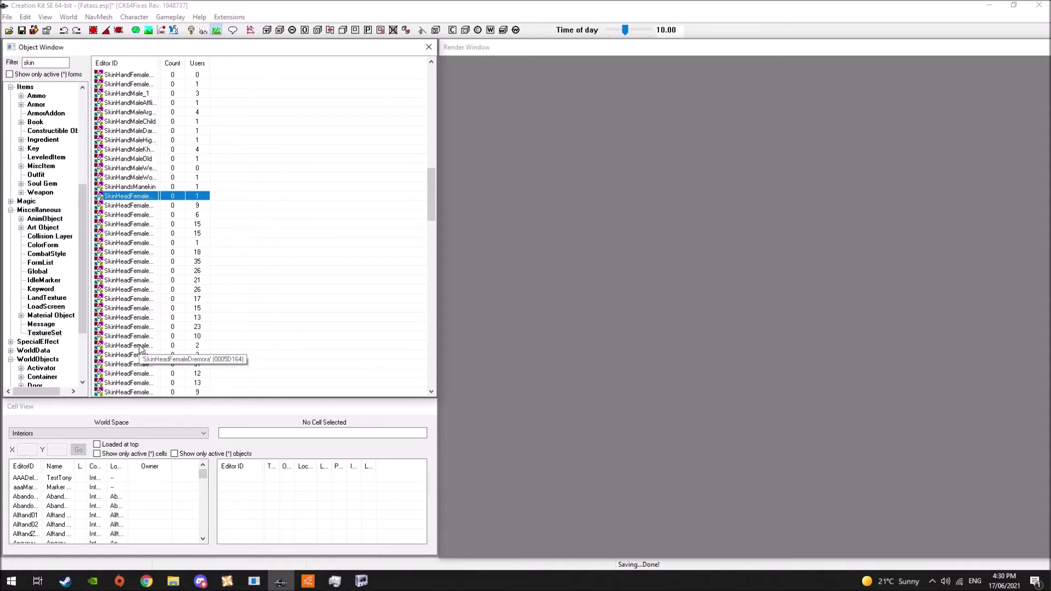
{"action": "double_click", "coordinate": [137, 354]}
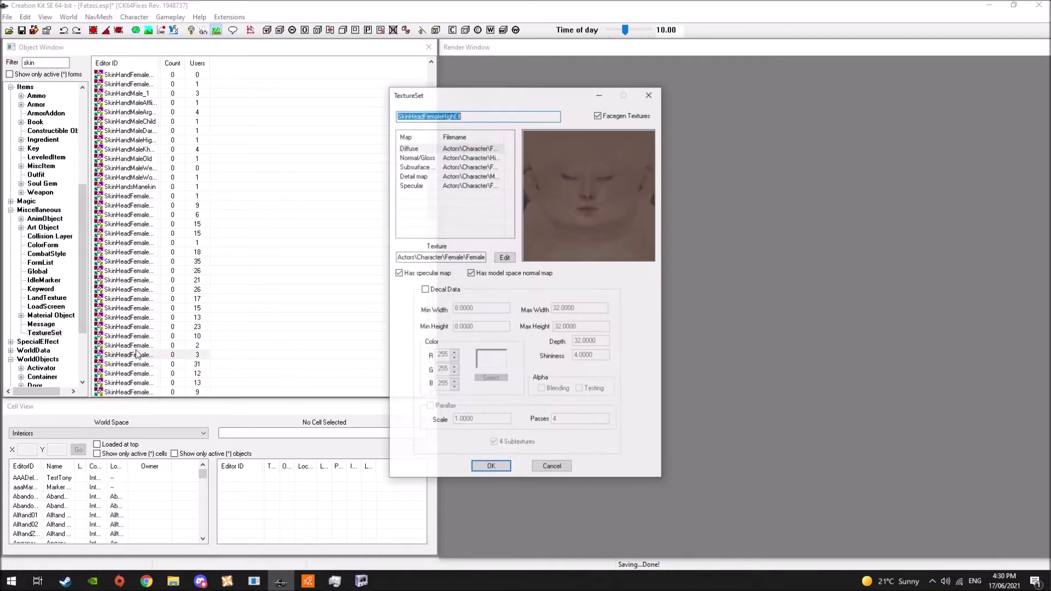
{"action": "left_click", "coordinate": [467, 159]}
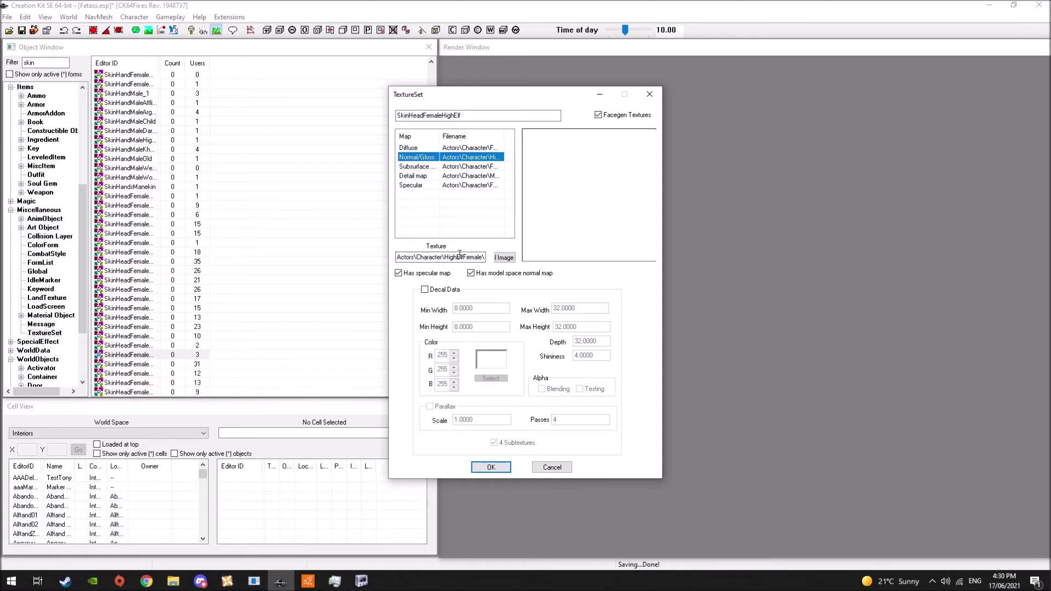
{"action": "left_click", "coordinate": [463, 149]}
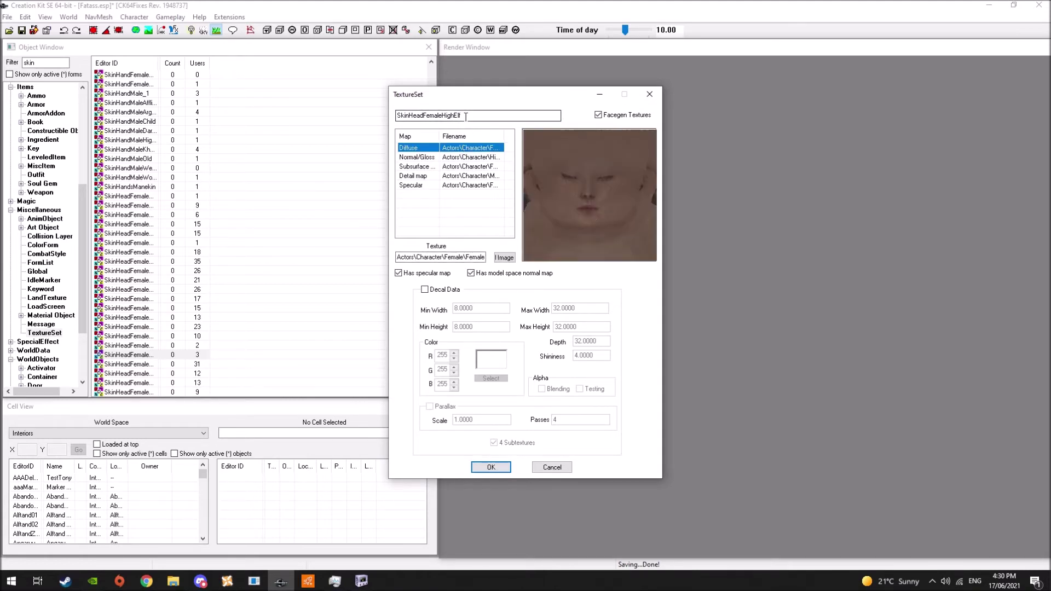
Change the editor ID of the SkinHeadFemaleHighElf texture set to aaaFatassHeadTexture
{"action": "left_click", "coordinate": [423, 116]}
{"action": "left_click_drag", "start_coordinate": [423, 116], "coordinate": [330, 129]}
{"action": "type", "text": "aaaFatass"}
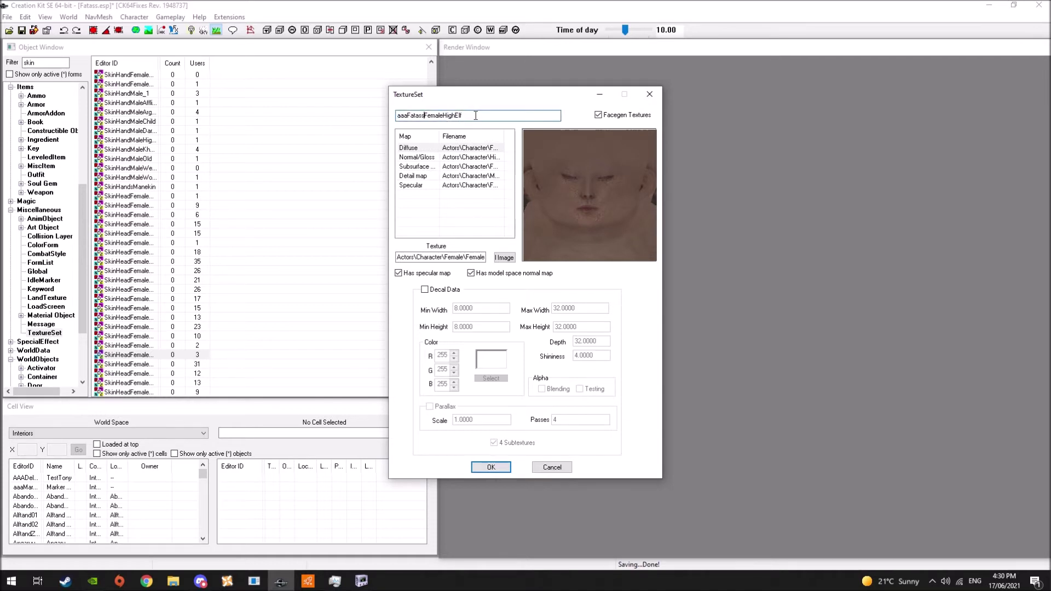
{"action": "left_click_drag", "start_coordinate": [476, 116], "coordinate": [424, 116]}
{"action": "type", "text": "HeadTexture"}
Set the head texture set's diffuse map to femalehead.dds from the aaaBinjin\CBBE\Realistic Head 2K No Moles folder
{"action": "left_click", "coordinate": [481, 148]}
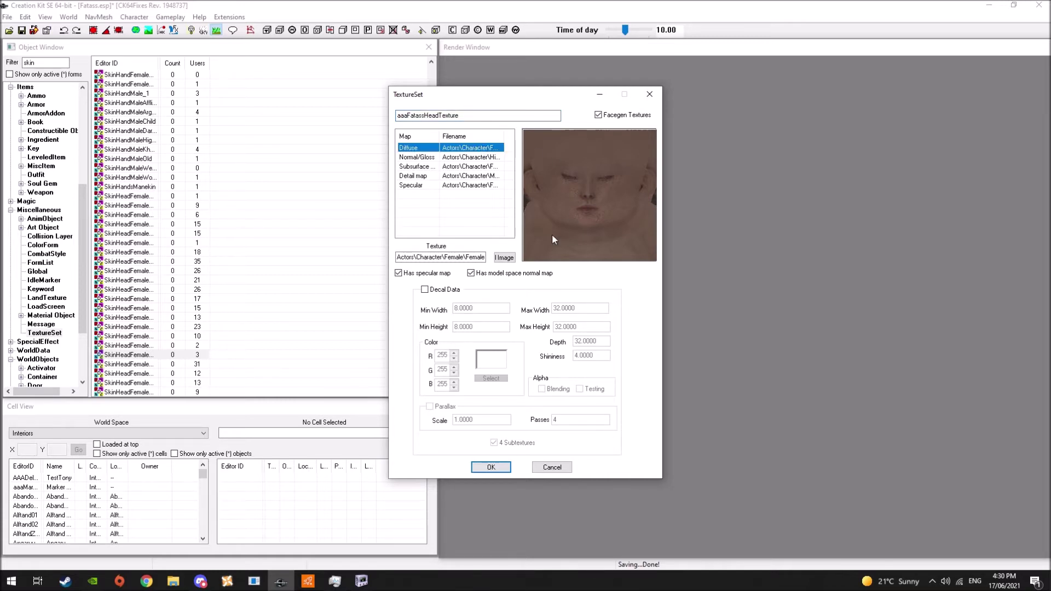
{"action": "left_click", "coordinate": [504, 257]}
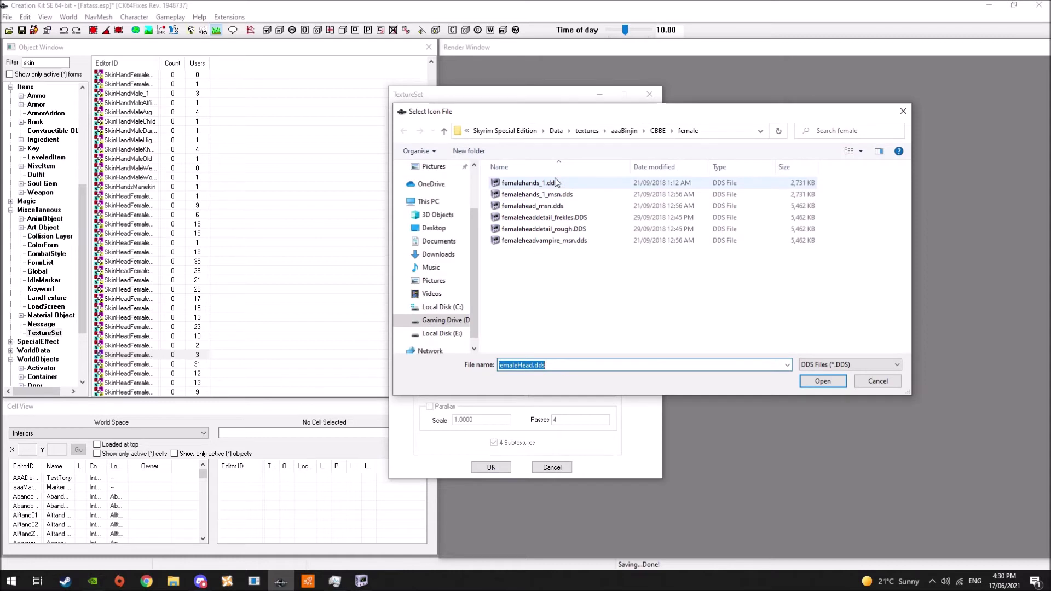
{"action": "left_click", "coordinate": [624, 131]}
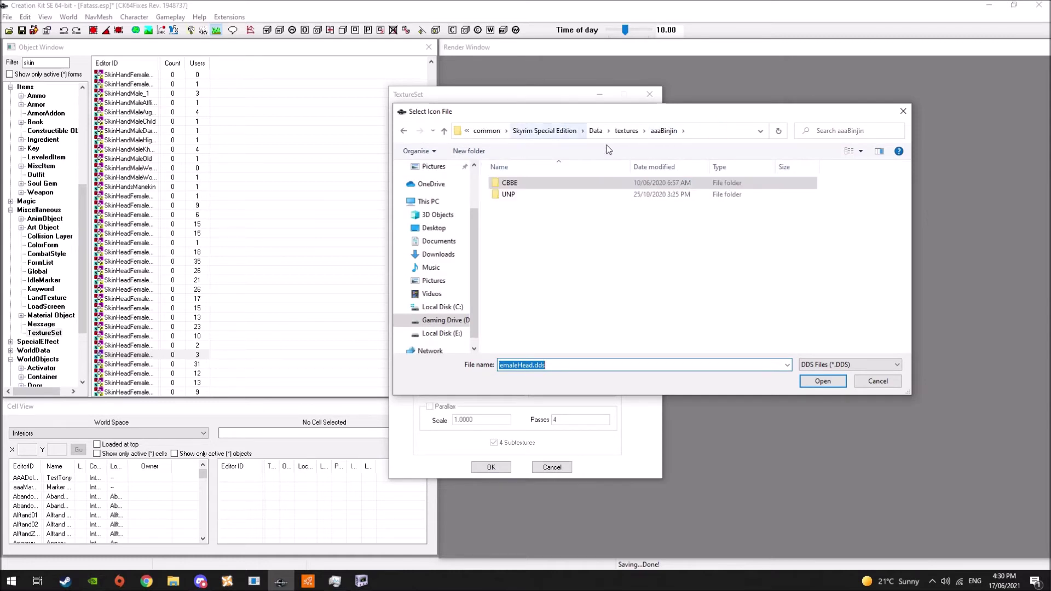
{"action": "double_click", "coordinate": [538, 185]}
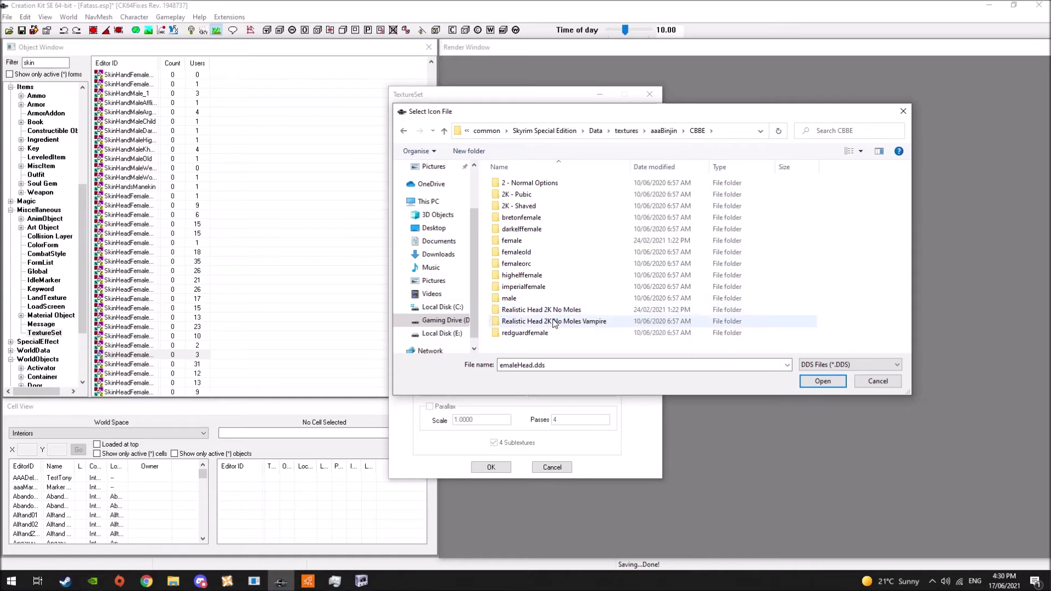
{"action": "double_click", "coordinate": [554, 311]}
{"action": "double_click", "coordinate": [518, 189]}
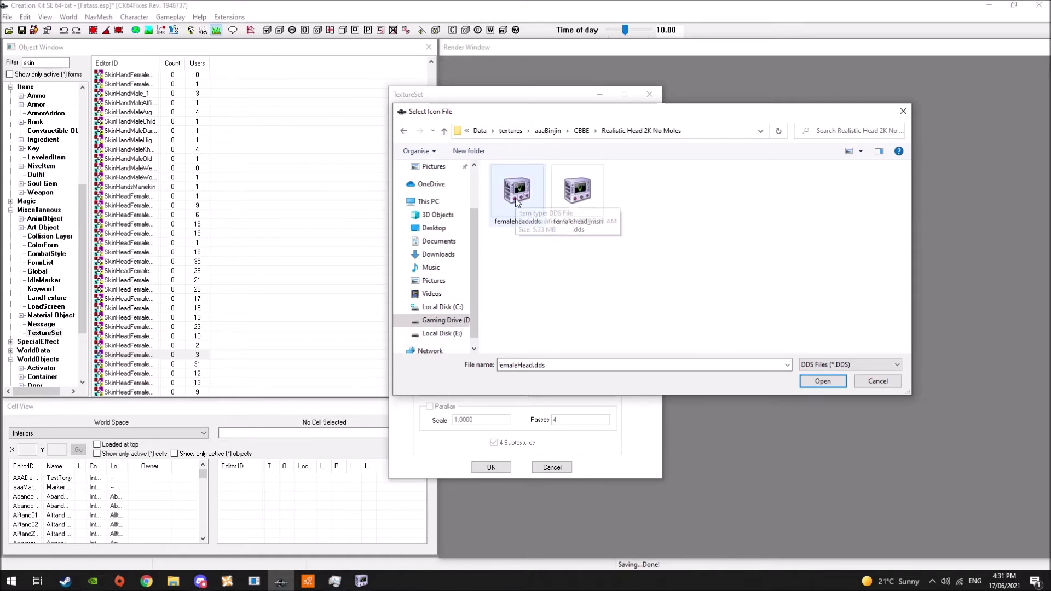
Set the head texture set's normal map to femalehead_msn.dds from the same folder and save the set as a new form
{"action": "left_click", "coordinate": [481, 158]}
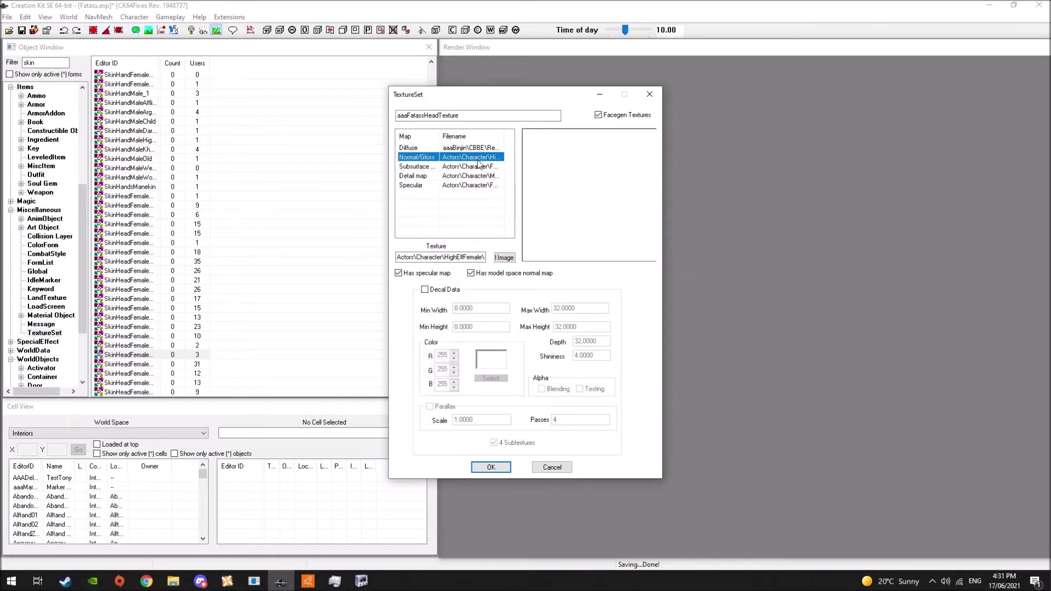
{"action": "left_click", "coordinate": [504, 258]}
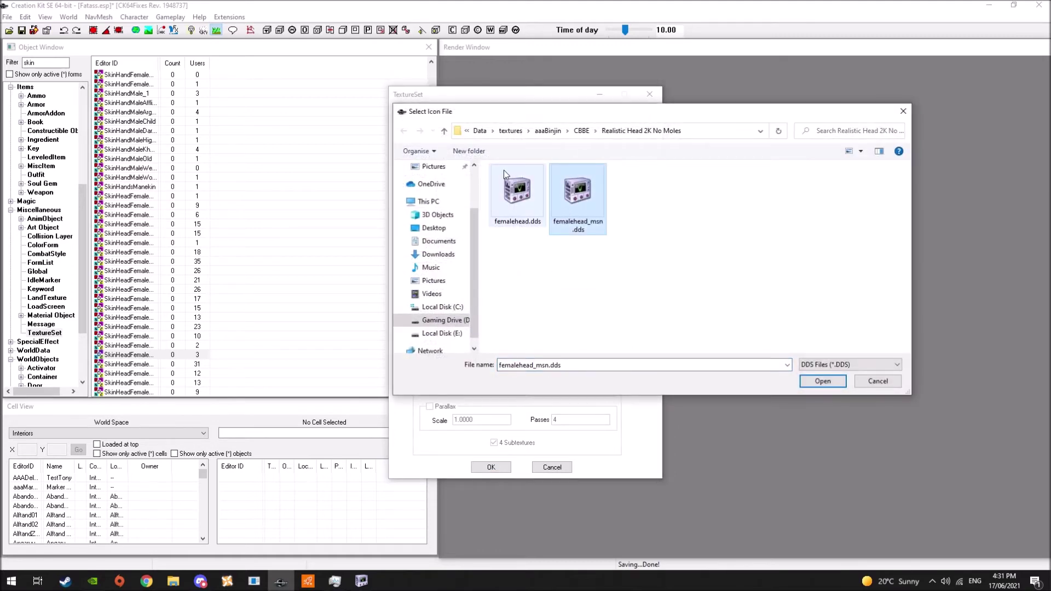
{"action": "double_click", "coordinate": [577, 200]}
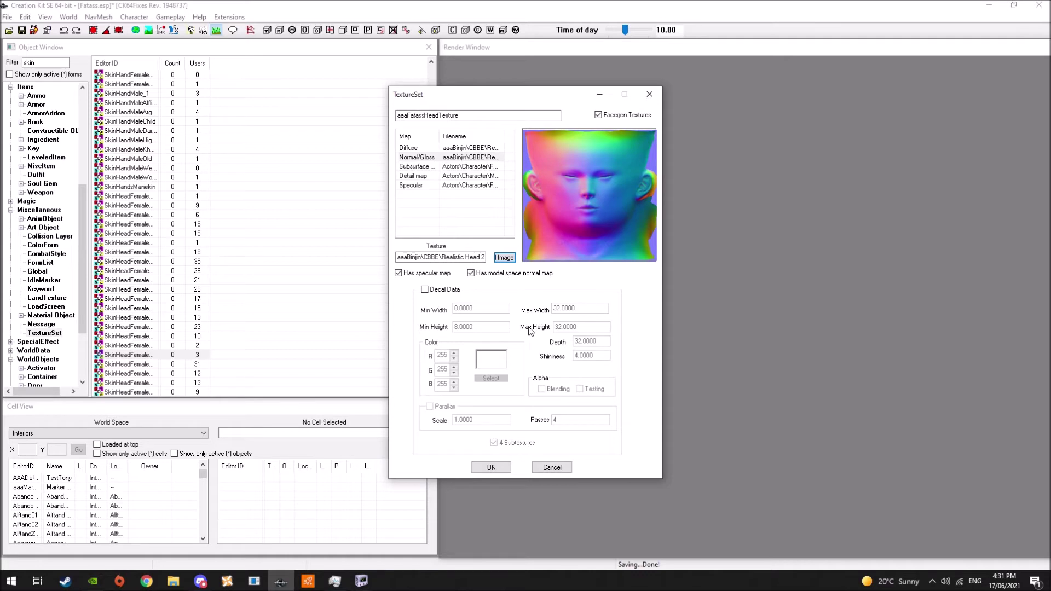
{"action": "left_click", "coordinate": [490, 470]}
{"action": "left_click", "coordinate": [541, 339]}
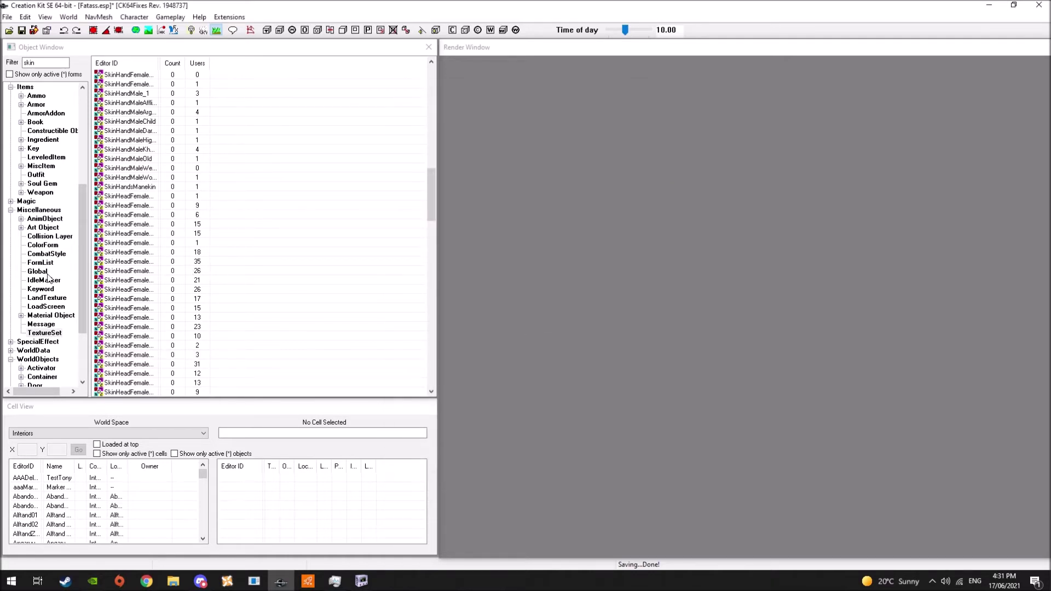
List the character races and filter them by nord
{"action": "scroll", "coordinate": [50, 276], "scroll_direction": "up", "scroll_amount": 6}
{"action": "scroll", "coordinate": [47, 234], "scroll_direction": "up", "scroll_amount": 1}
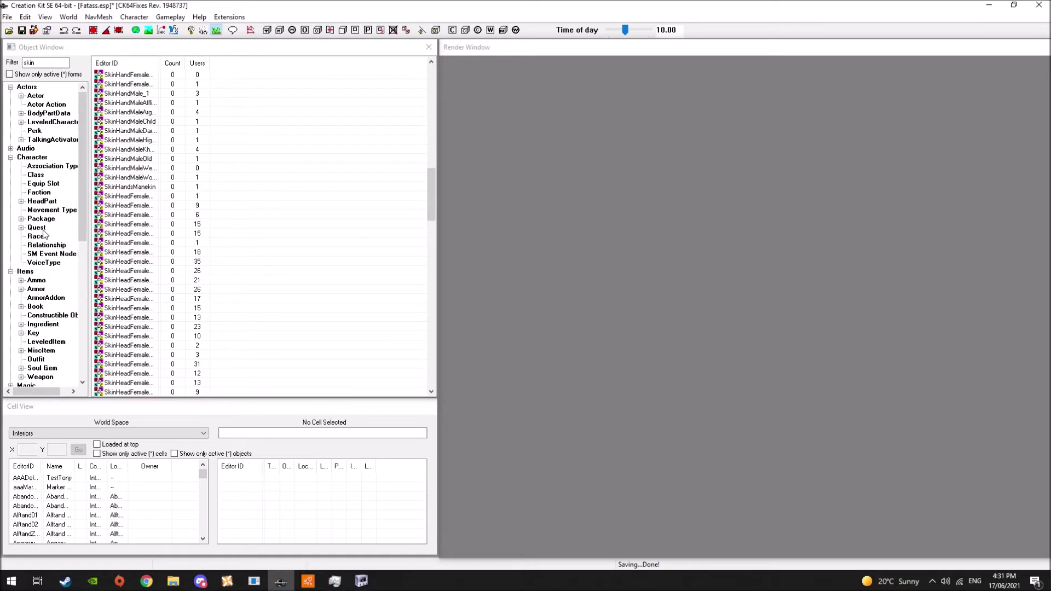
{"action": "left_click", "coordinate": [43, 236]}
{"action": "left_click_drag", "start_coordinate": [44, 63], "coordinate": [5, 64]}
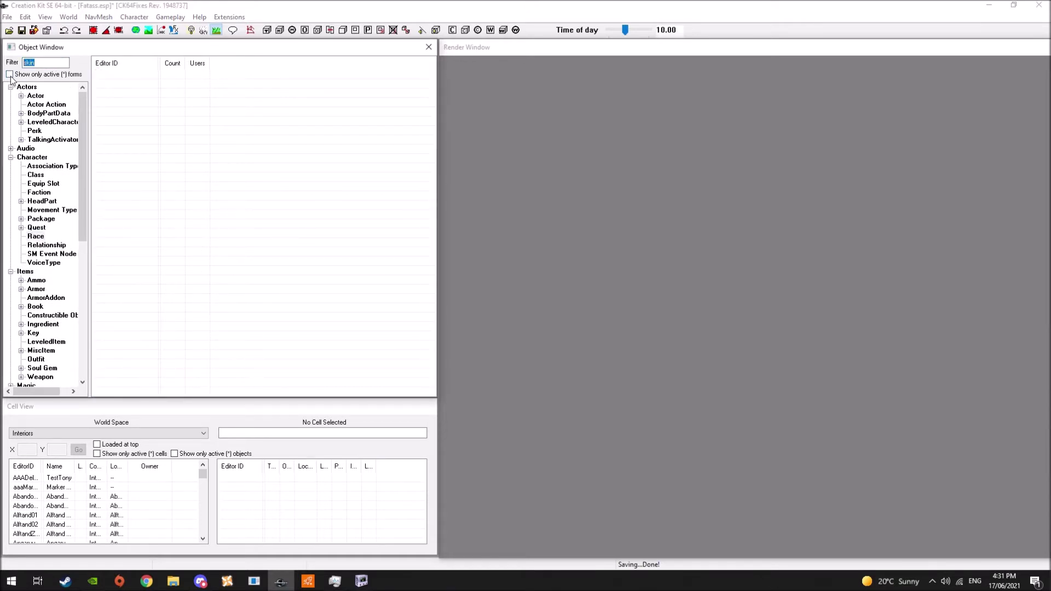
{"action": "type", "text": "nord"}
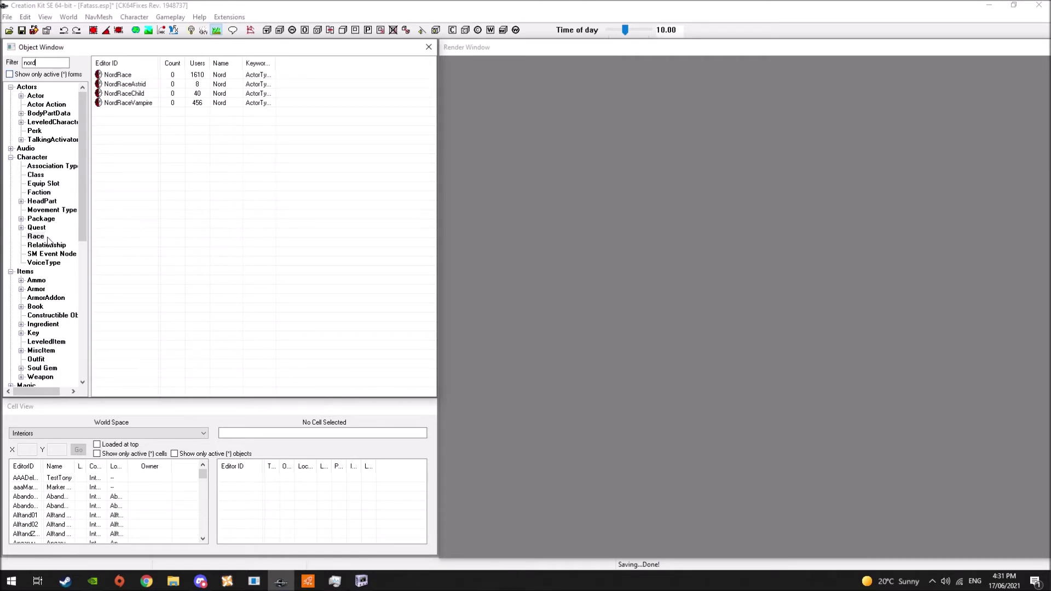
Filter the head parts by head and open FemaleHeadNord
{"action": "left_click", "coordinate": [49, 202]}
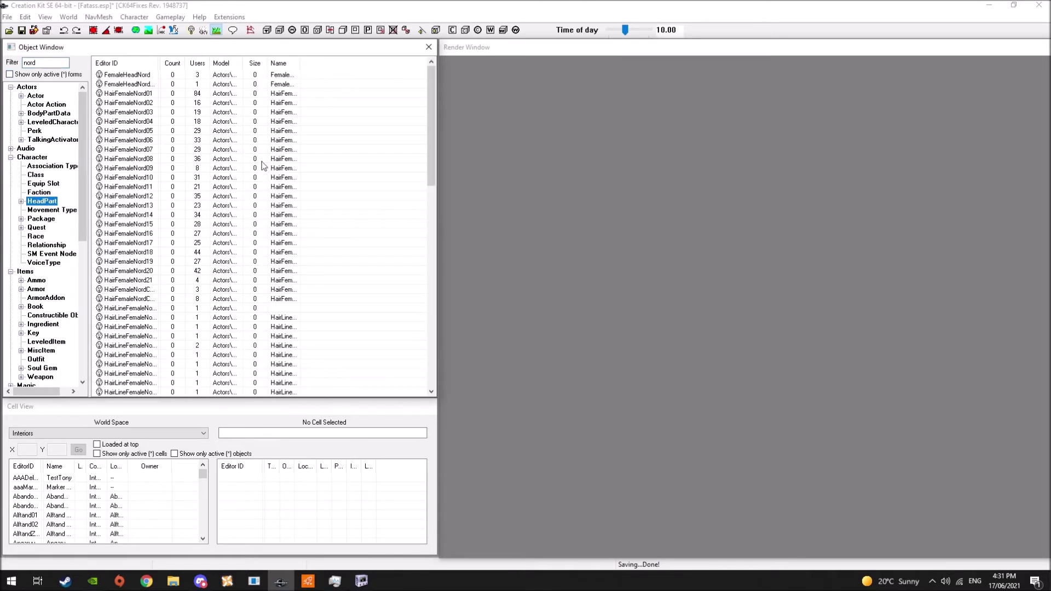
{"action": "double_click", "coordinate": [52, 63]}
{"action": "type", "text": "head"}
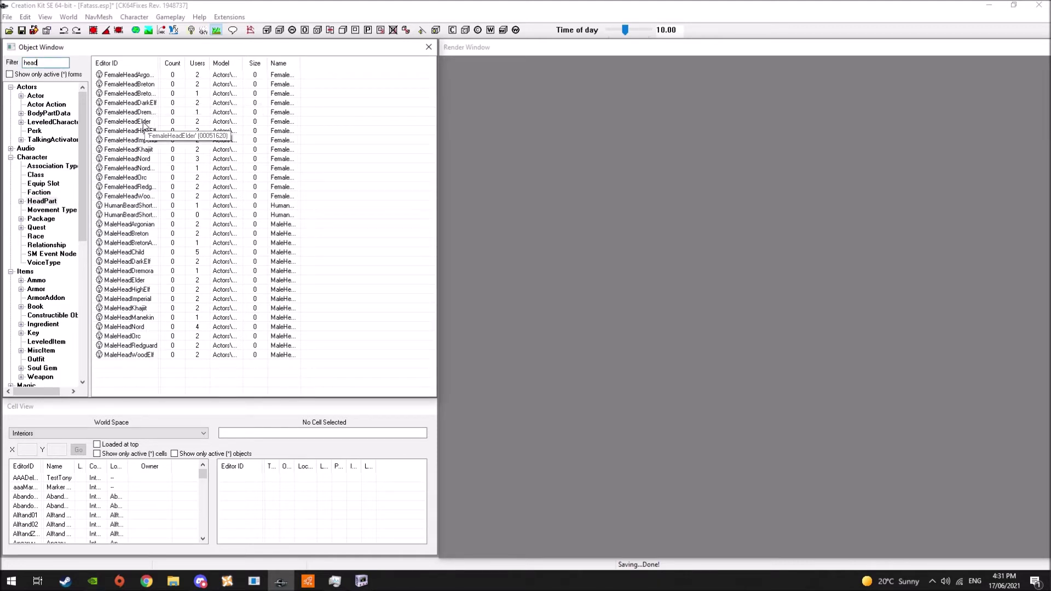
{"action": "left_click", "coordinate": [146, 158]}
{"action": "double_click", "coordinate": [146, 159]}
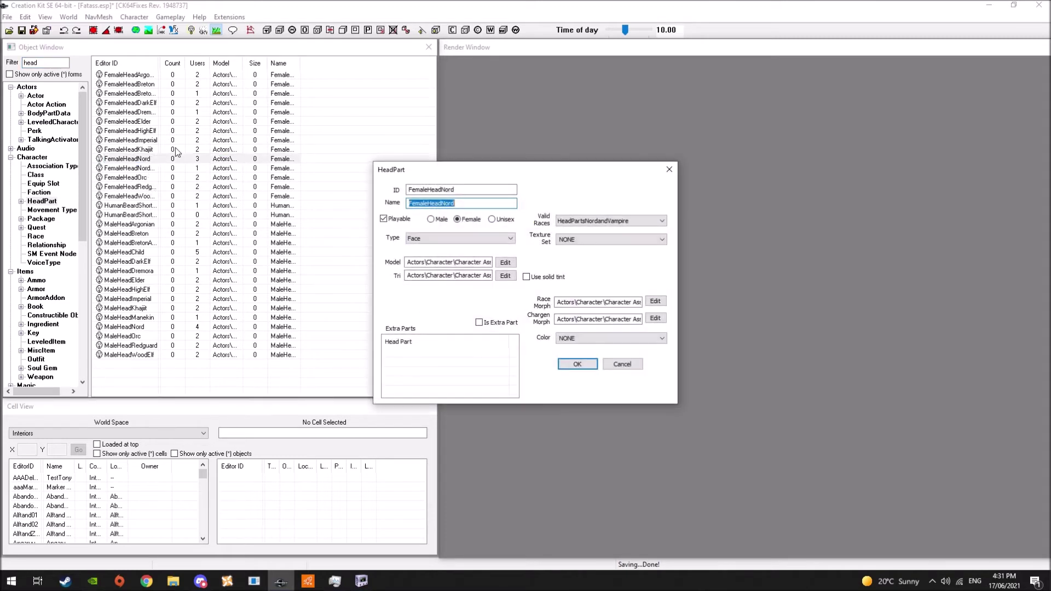
Change both the ID and the name of the head part to aaaFatassHeadNord
{"action": "double_click", "coordinate": [427, 189]}
{"action": "type", "text": "aaaFatassHeadNord"}
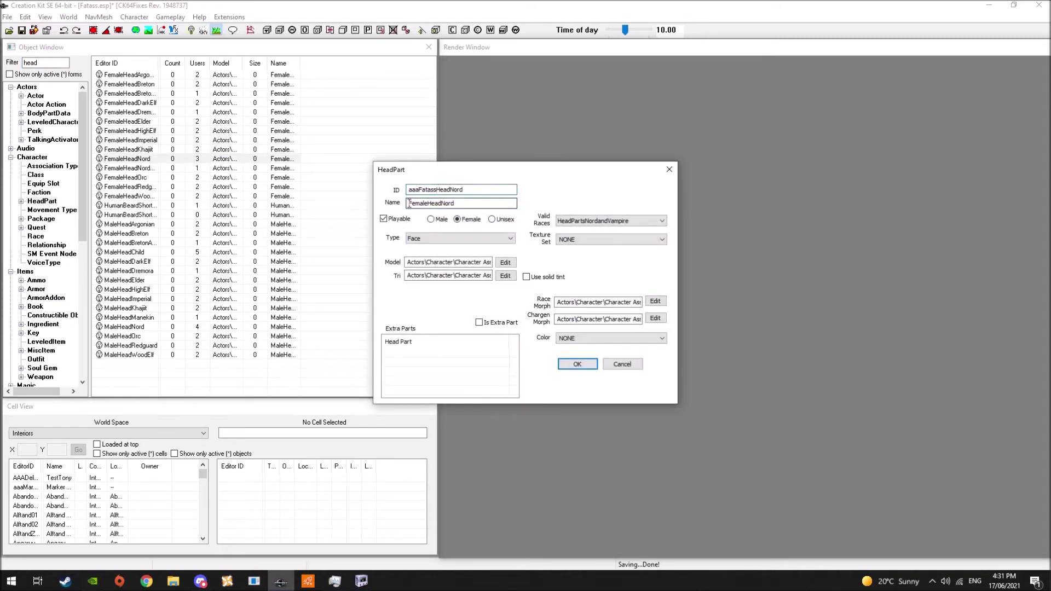
{"action": "left_click_drag", "start_coordinate": [409, 203], "coordinate": [430, 206]}
{"action": "type", "text": "aaaFatass"}
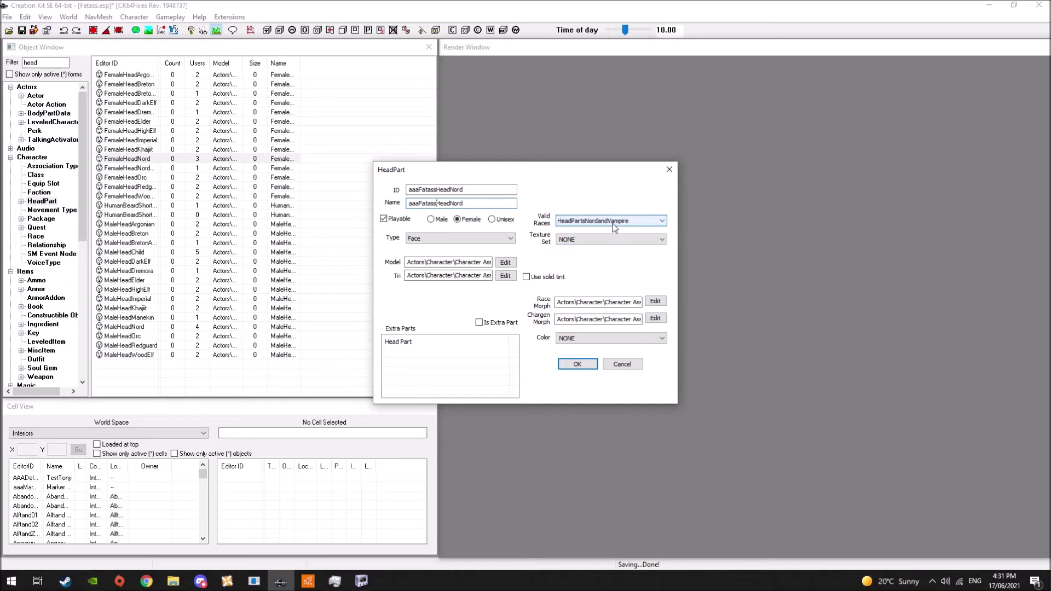
Assign the aaaFatassHeadTexture texture set to the head part and save it as a new form
{"action": "left_click", "coordinate": [608, 239]}
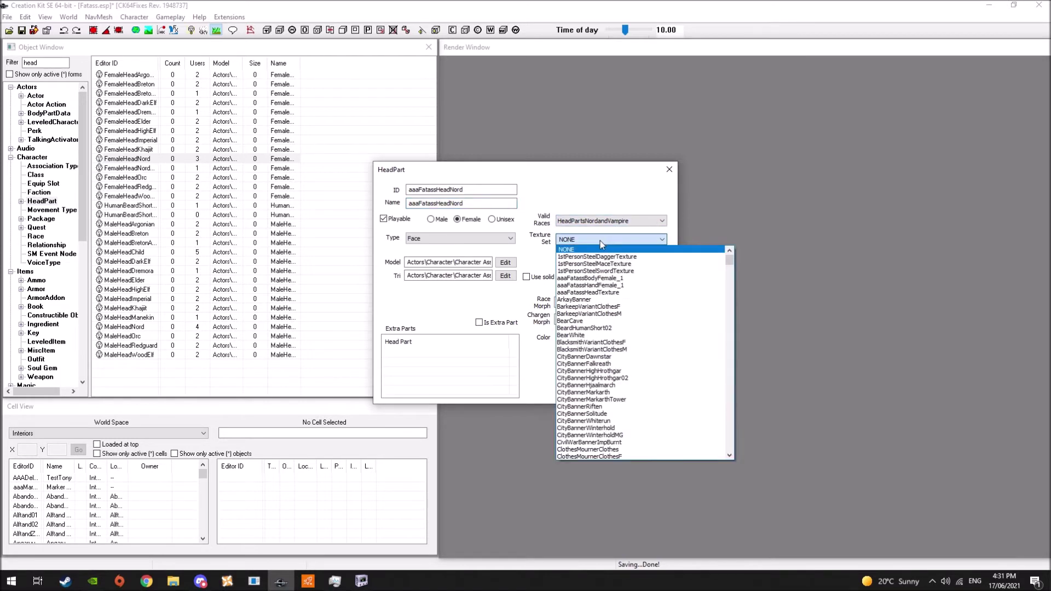
{"action": "key", "text": "a"}
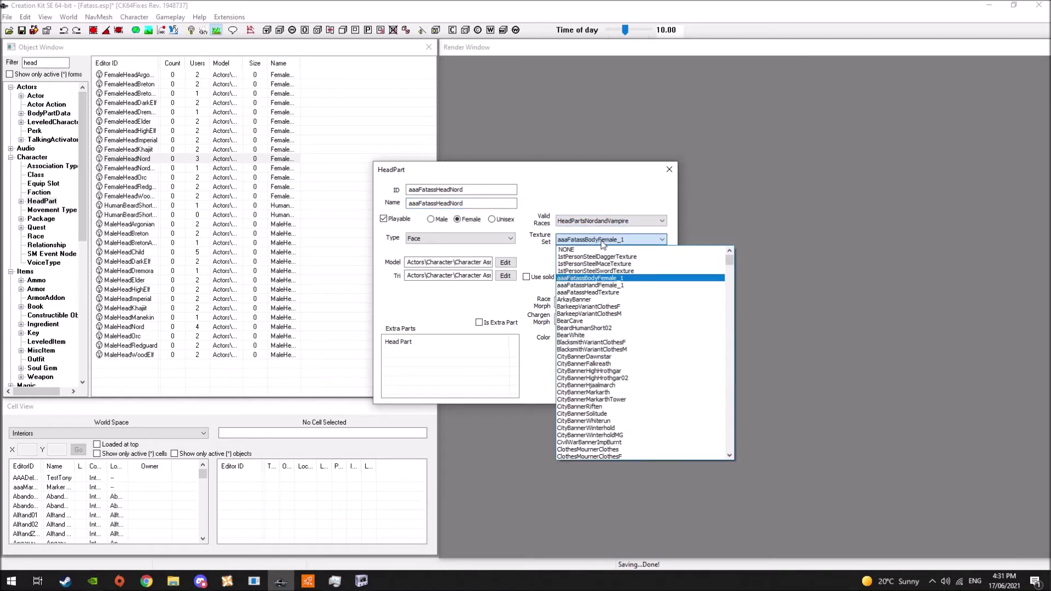
{"action": "key", "text": "Down"}
{"action": "key", "text": "Down"}
{"action": "key", "text": "Return"}
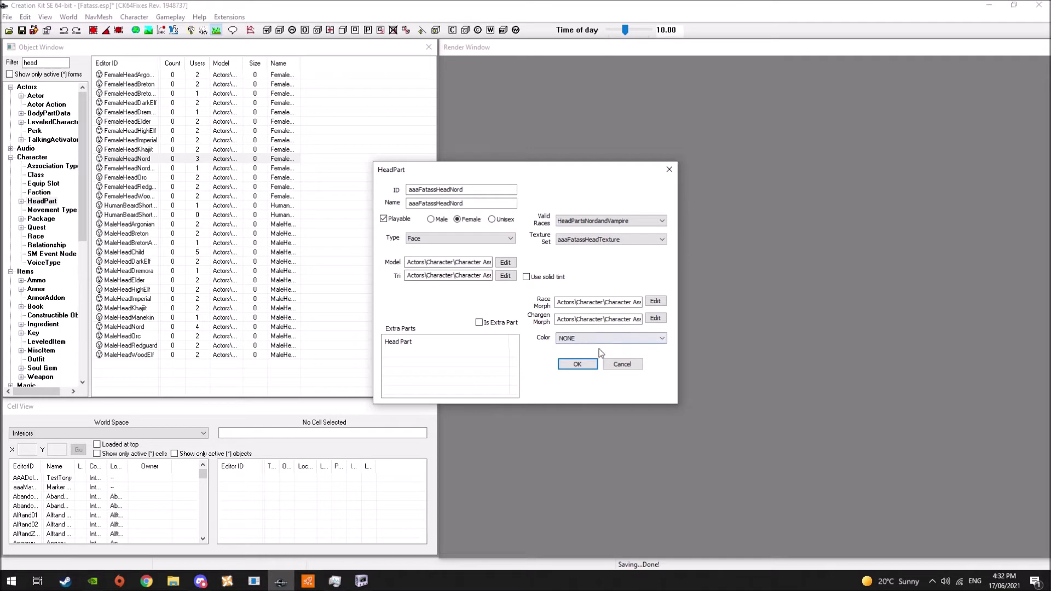
{"action": "left_click", "coordinate": [578, 364]}
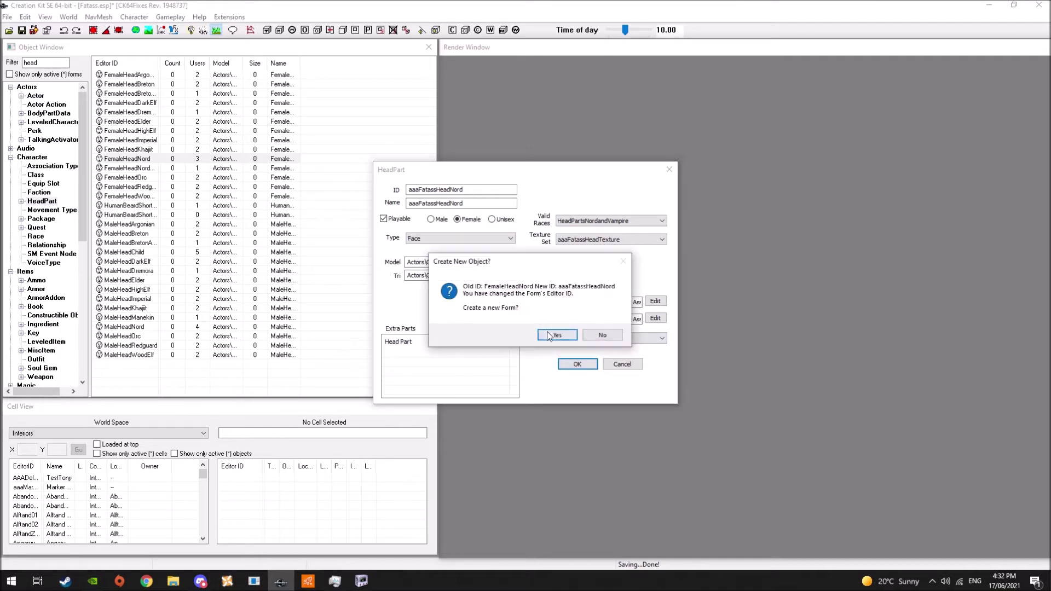
{"action": "left_click", "coordinate": [566, 334]}
Filter the actors by aaaFatass and open the aaaFatass actor
{"action": "left_click", "coordinate": [36, 96]}
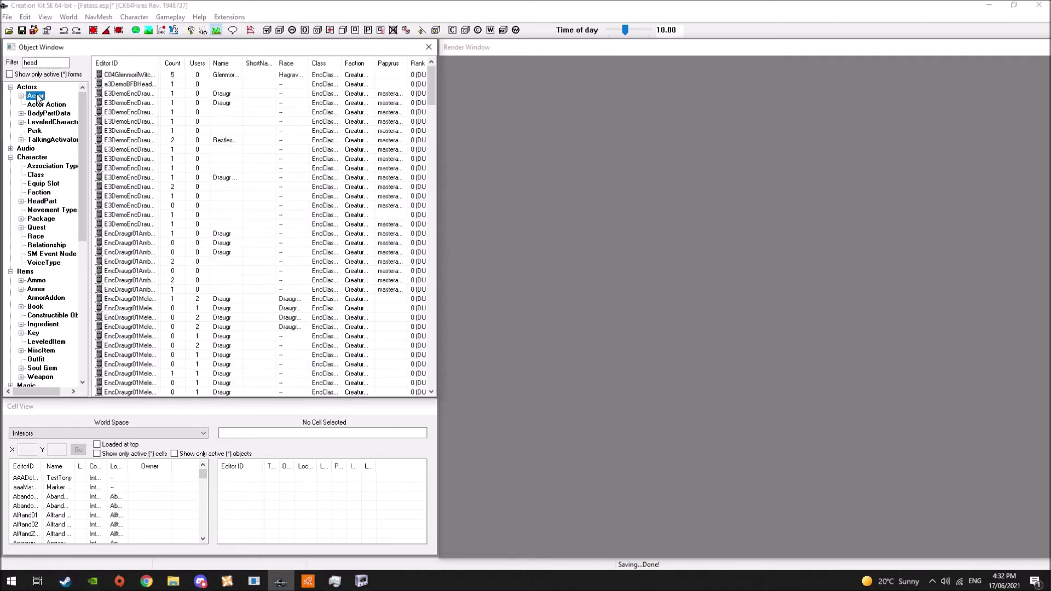
{"action": "double_click", "coordinate": [33, 63]}
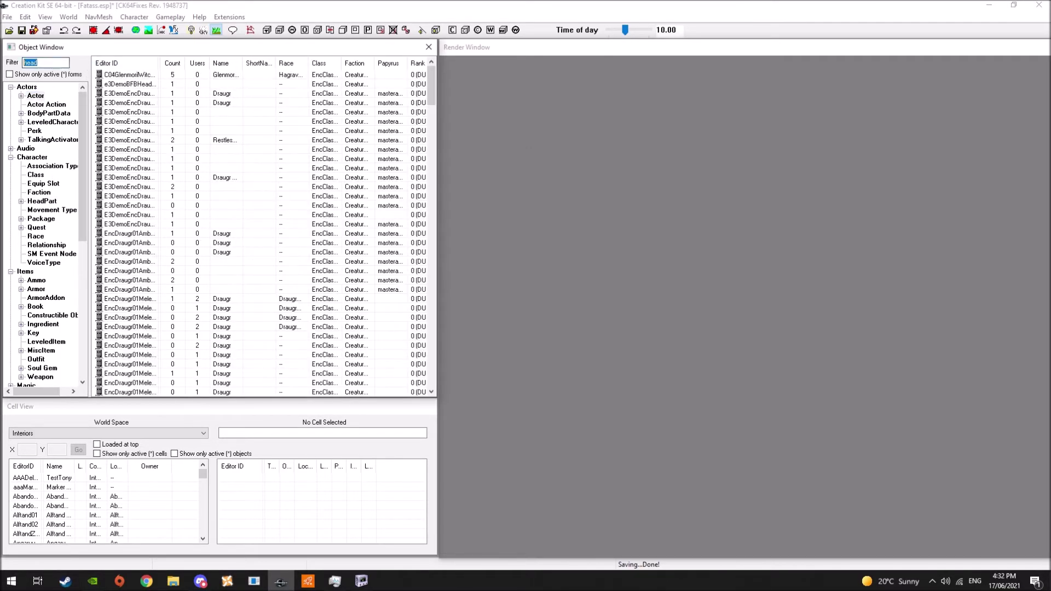
{"action": "left_click", "coordinate": [130, 75]}
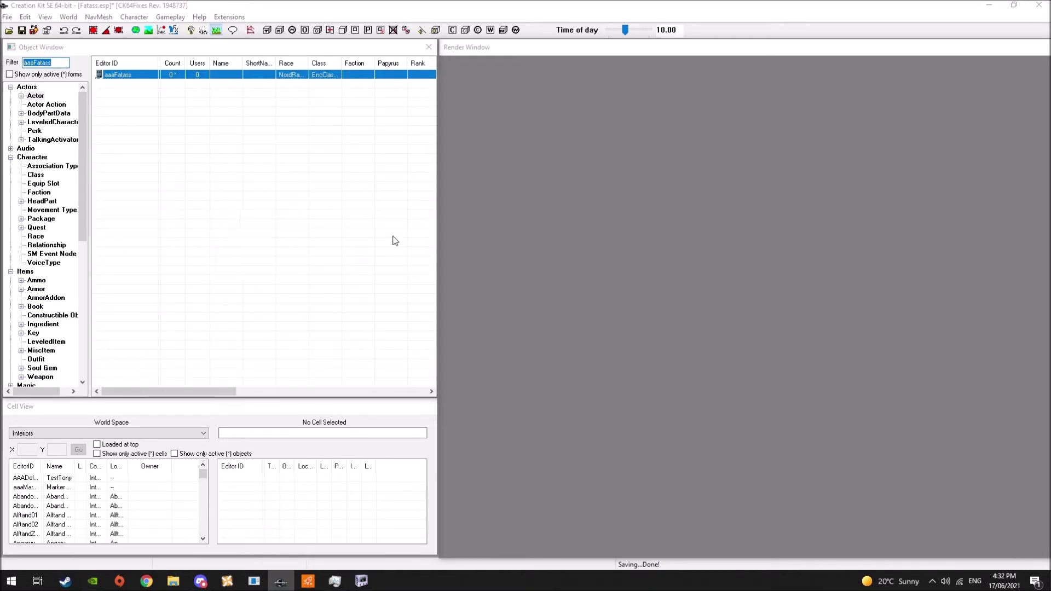
{"action": "key", "text": "Return"}
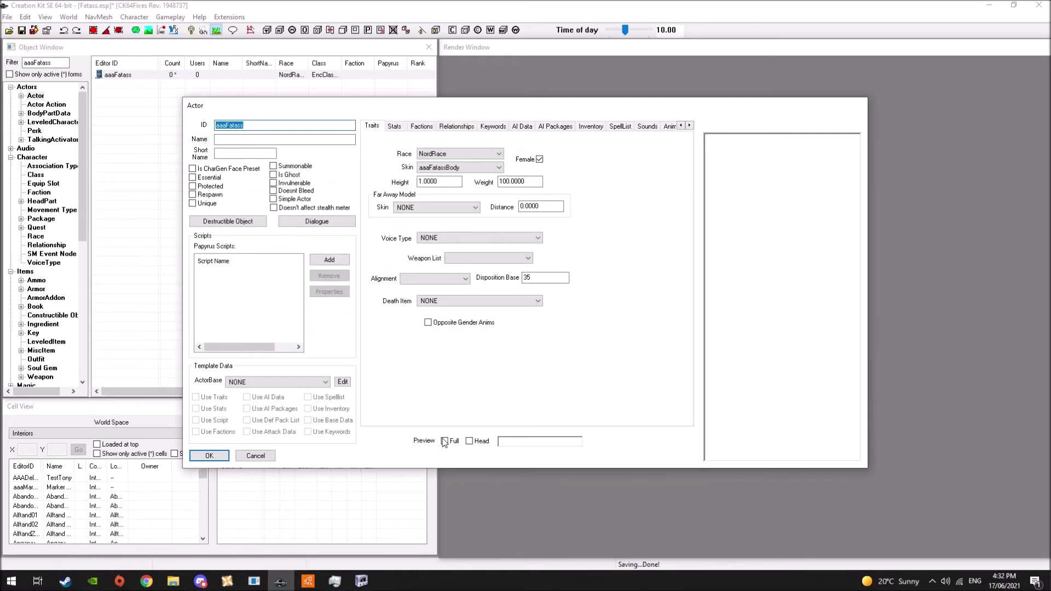
Inspect the actor's full-body preview from the front and side, and close the actor's settings
{"action": "left_click", "coordinate": [445, 441]}
{"action": "scroll", "coordinate": [795, 302], "scroll_direction": "up", "scroll_amount": 3}
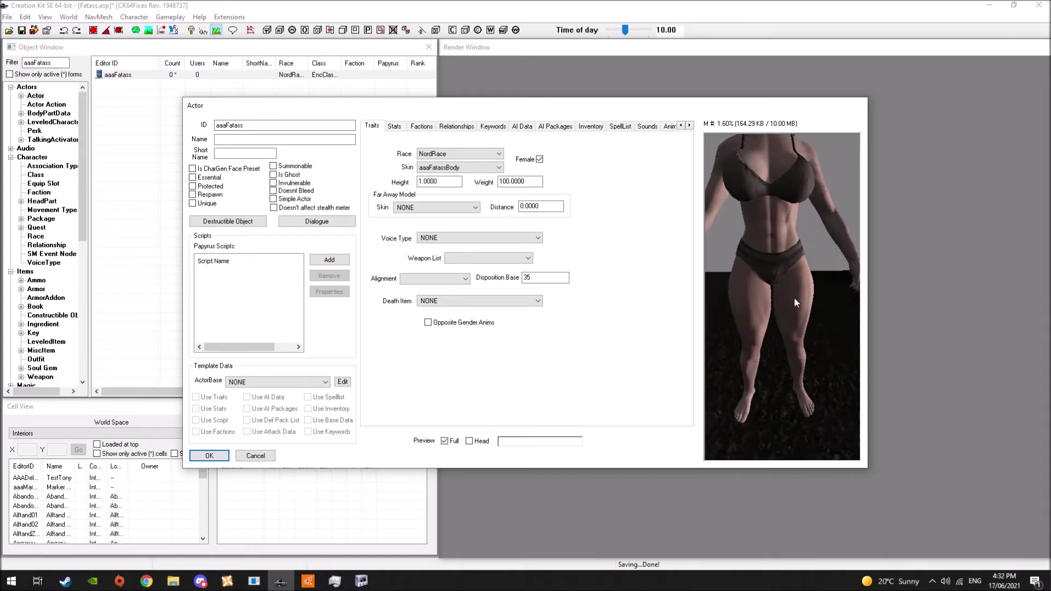
{"action": "scroll", "coordinate": [794, 296], "scroll_direction": "up", "scroll_amount": 3}
{"action": "scroll", "coordinate": [748, 313], "scroll_direction": "up", "scroll_amount": 2}
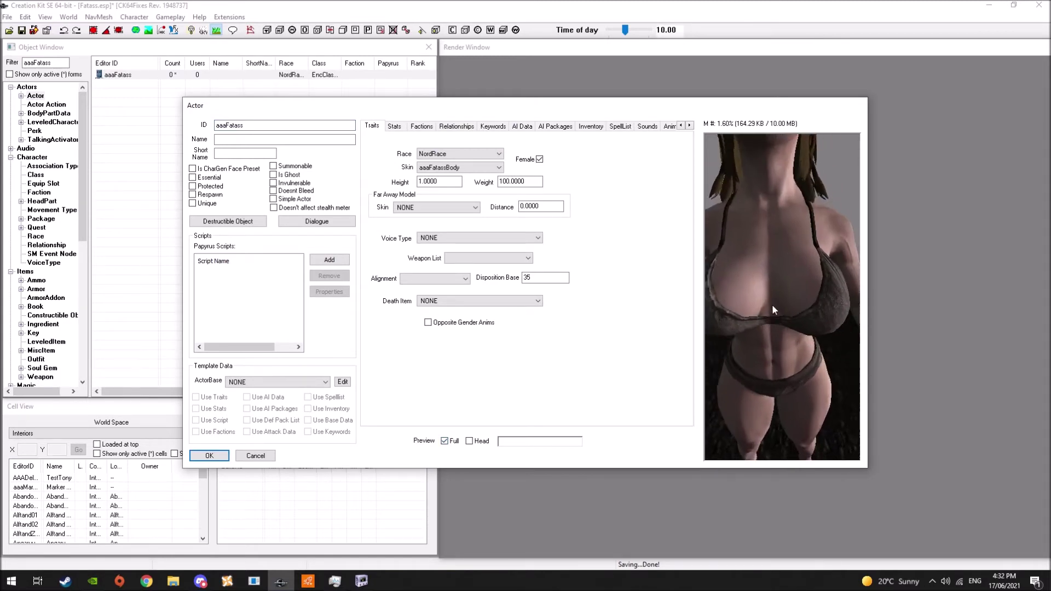
{"action": "scroll", "coordinate": [772, 310], "scroll_direction": "down", "scroll_amount": 2}
{"action": "left_click_drag", "start_coordinate": [772, 309], "coordinate": [728, 312]}
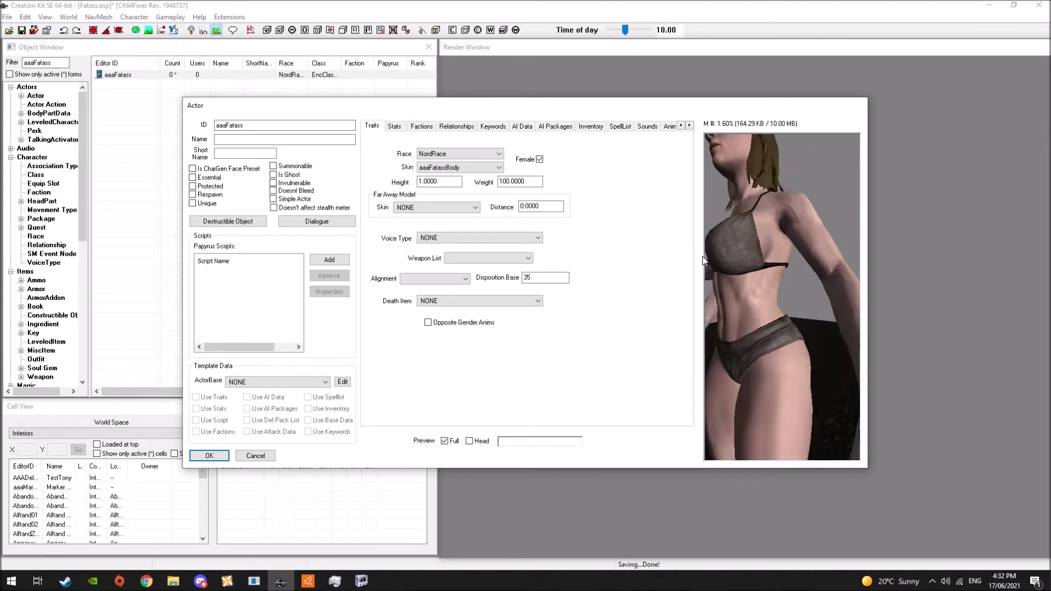
{"action": "left_click", "coordinate": [201, 457]}
In the aaaFatassBody armor, set the female skin texture of the aaaFatassHands addon to aaaFatassHandFemale_1
{"action": "left_click", "coordinate": [43, 296]}
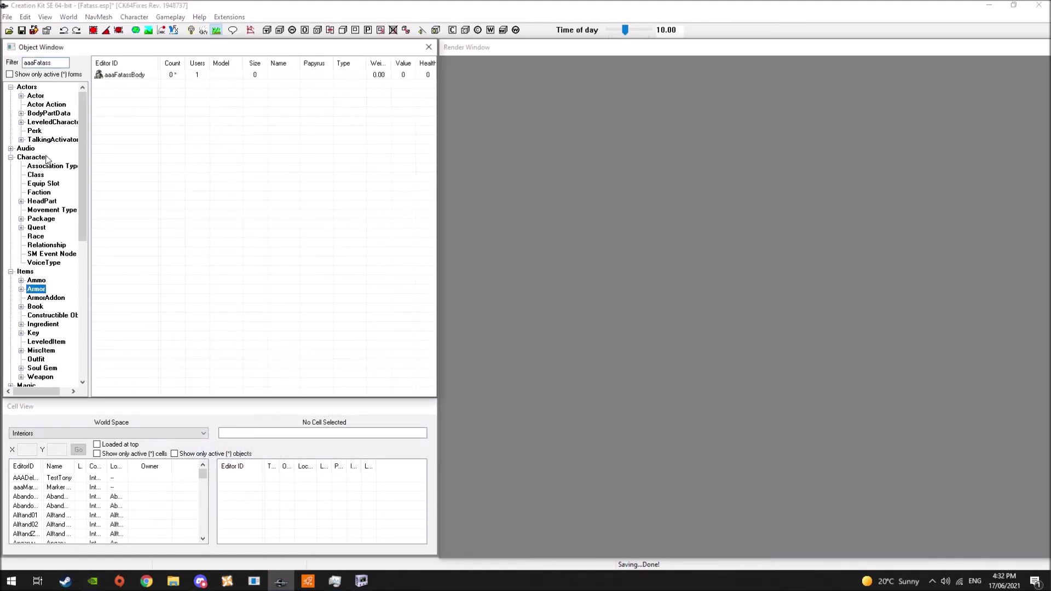
{"action": "double_click", "coordinate": [140, 74]}
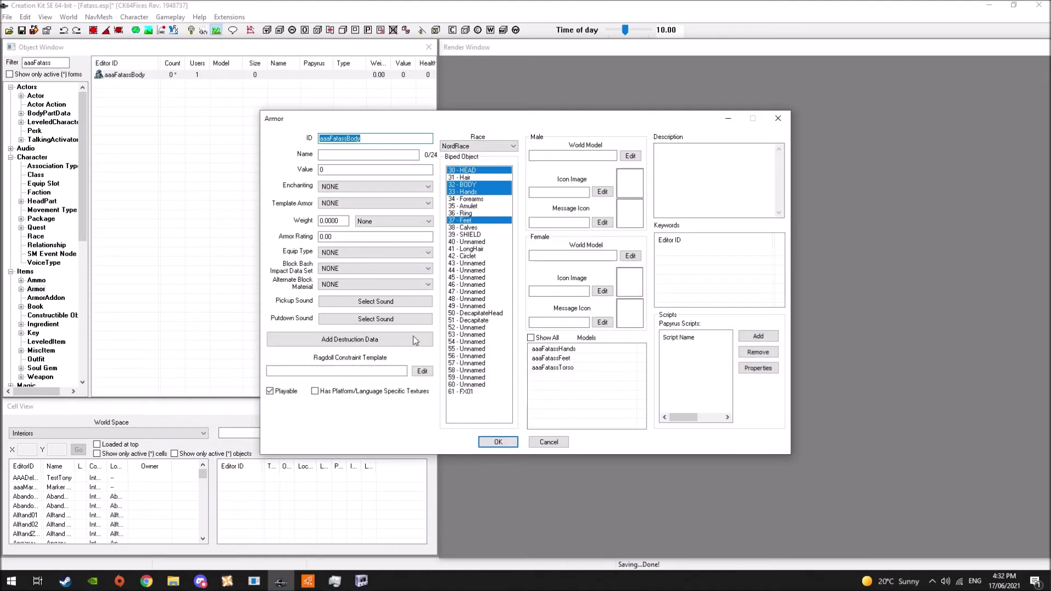
{"action": "double_click", "coordinate": [553, 349]}
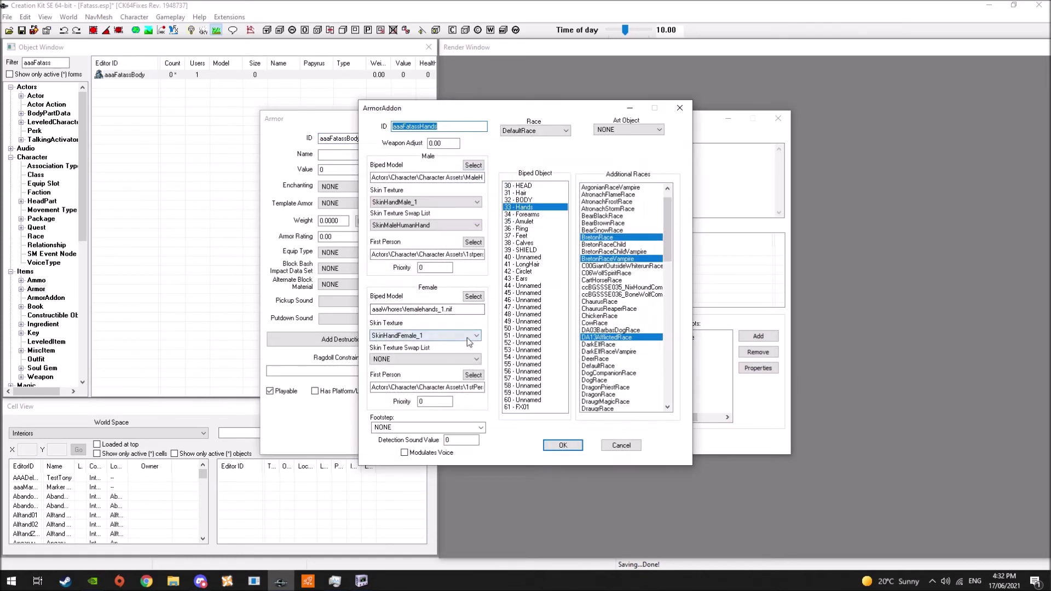
{"action": "left_click", "coordinate": [469, 339]}
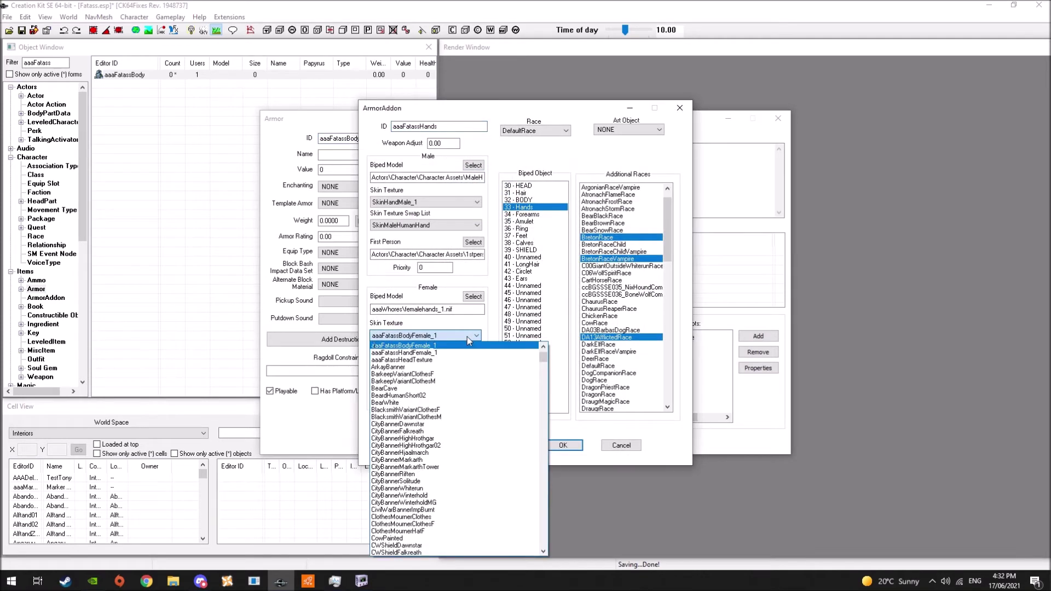
{"action": "left_click", "coordinate": [435, 353]}
{"action": "left_click", "coordinate": [562, 445]}
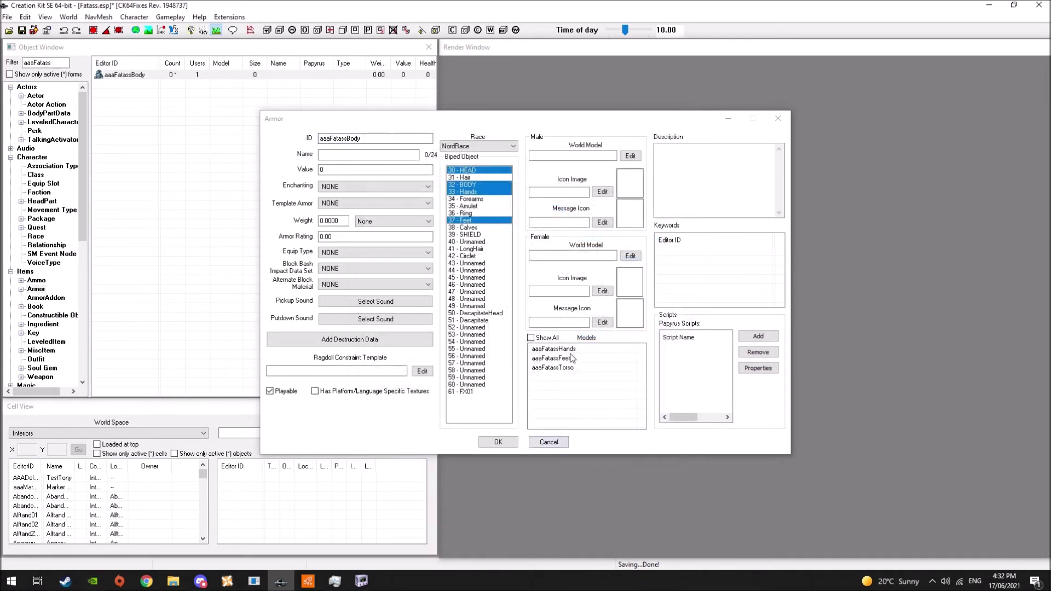
Set the female skin texture of the aaaFatassFeet addon to aaaFatassBodyFemale_1 and accept the addon
{"action": "double_click", "coordinate": [559, 359]}
{"action": "left_click", "coordinate": [446, 334]}
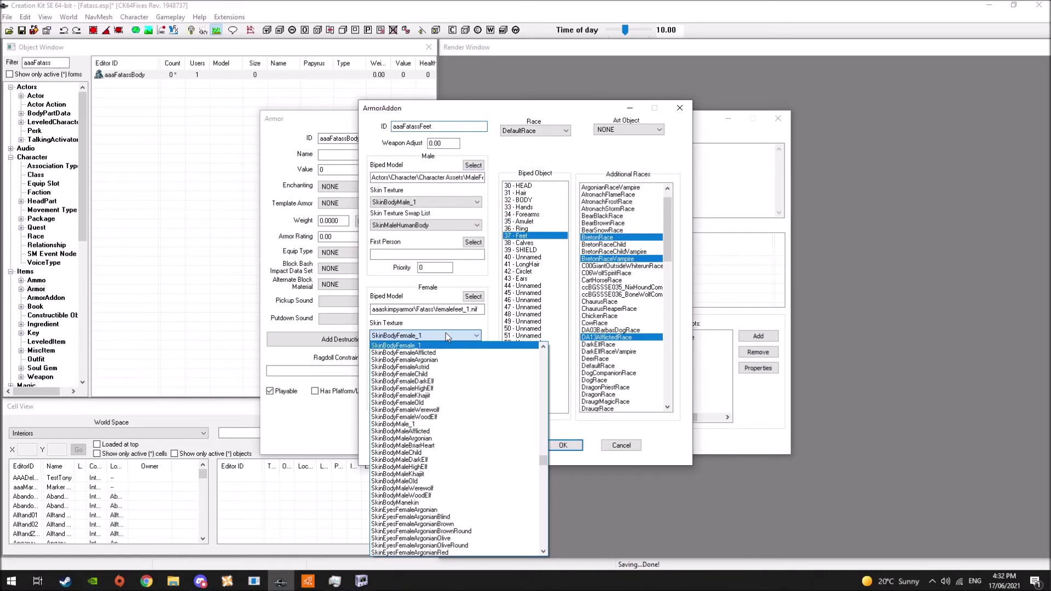
{"action": "left_click", "coordinate": [444, 345]}
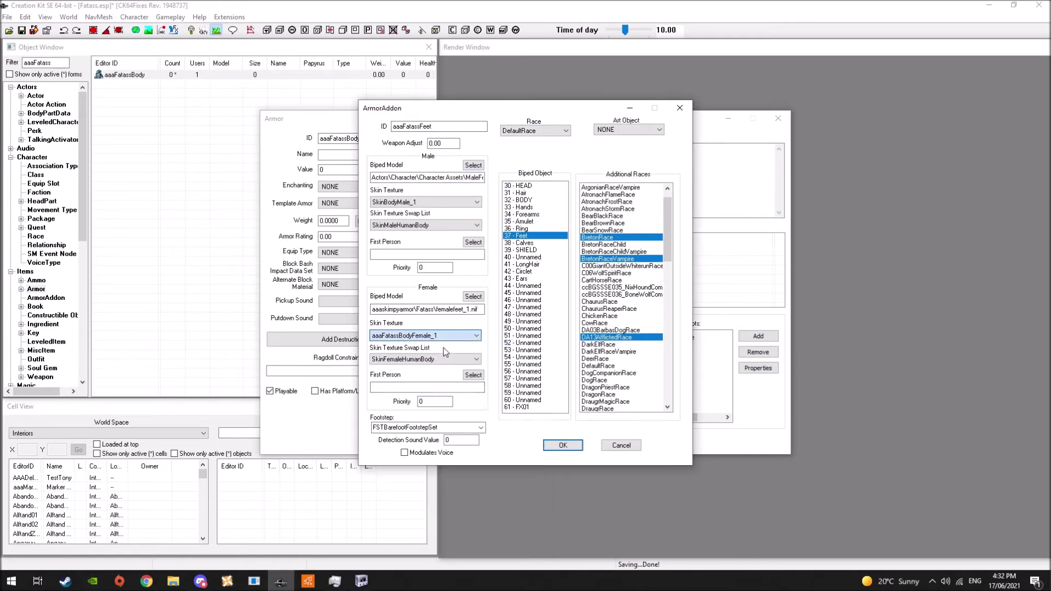
{"action": "left_click", "coordinate": [557, 446]}
Set the female skin texture of the aaaFatassTorso addon to aaaFatassBodyFemale_1, and accept the addon and the armor
{"action": "double_click", "coordinate": [549, 367]}
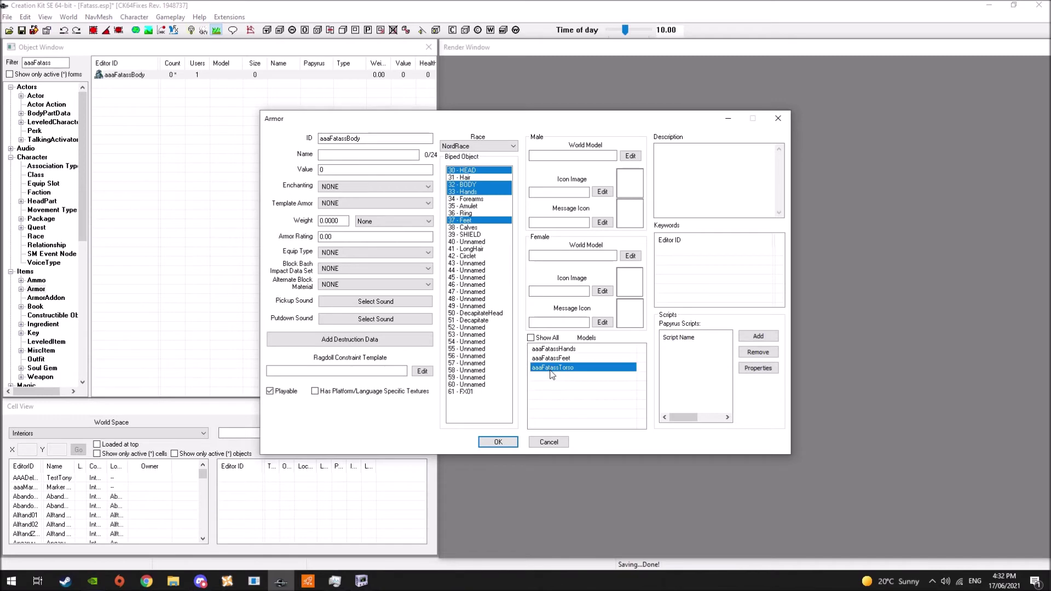
{"action": "left_click", "coordinate": [458, 337]}
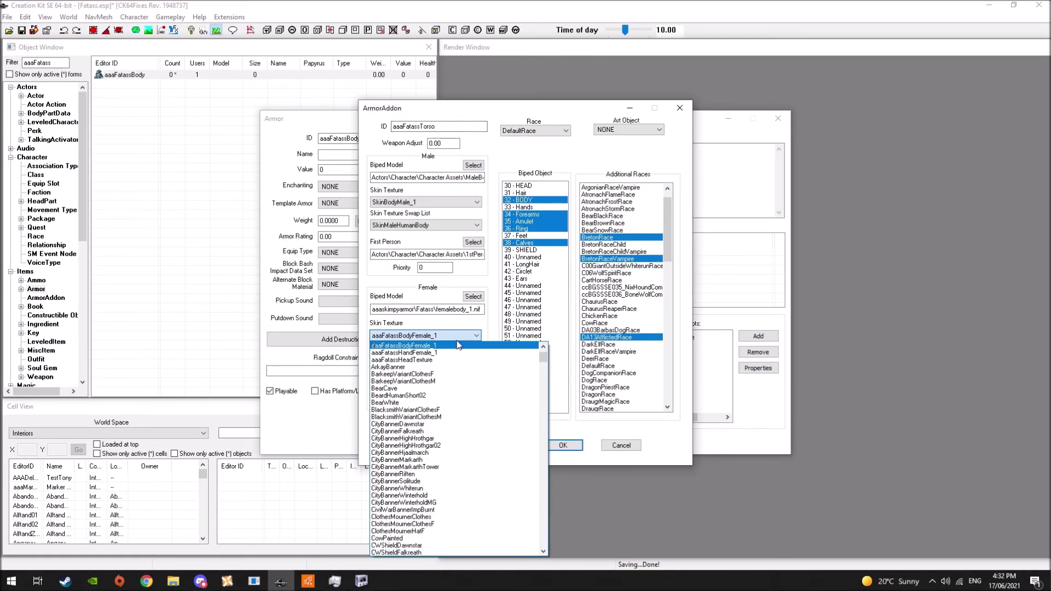
{"action": "scroll", "coordinate": [454, 346], "scroll_direction": "up", "scroll_amount": 1}
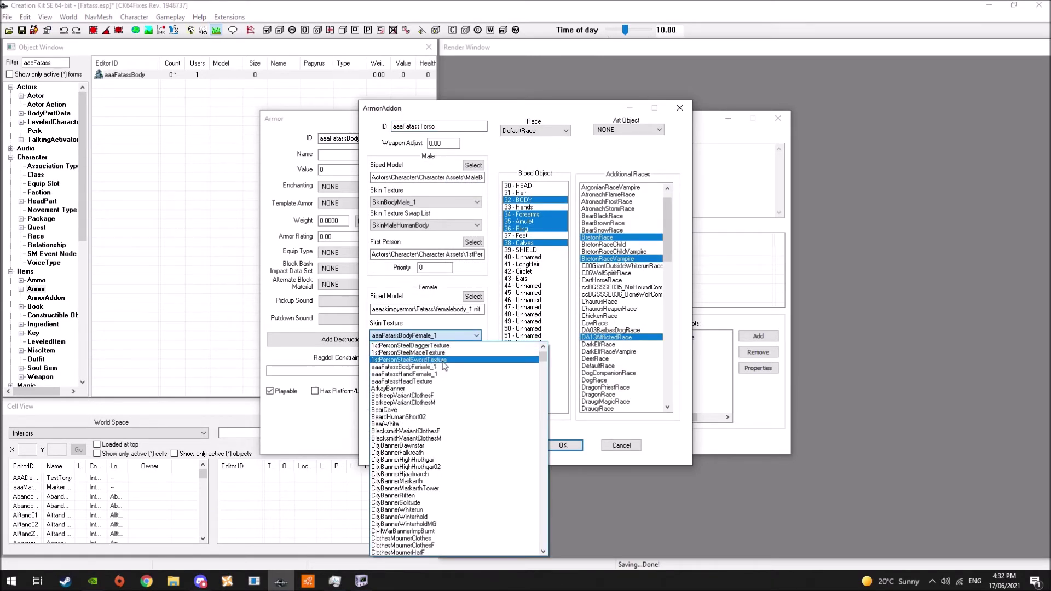
{"action": "left_click", "coordinate": [442, 368]}
{"action": "left_click", "coordinate": [563, 447]}
{"action": "left_click", "coordinate": [500, 439]}
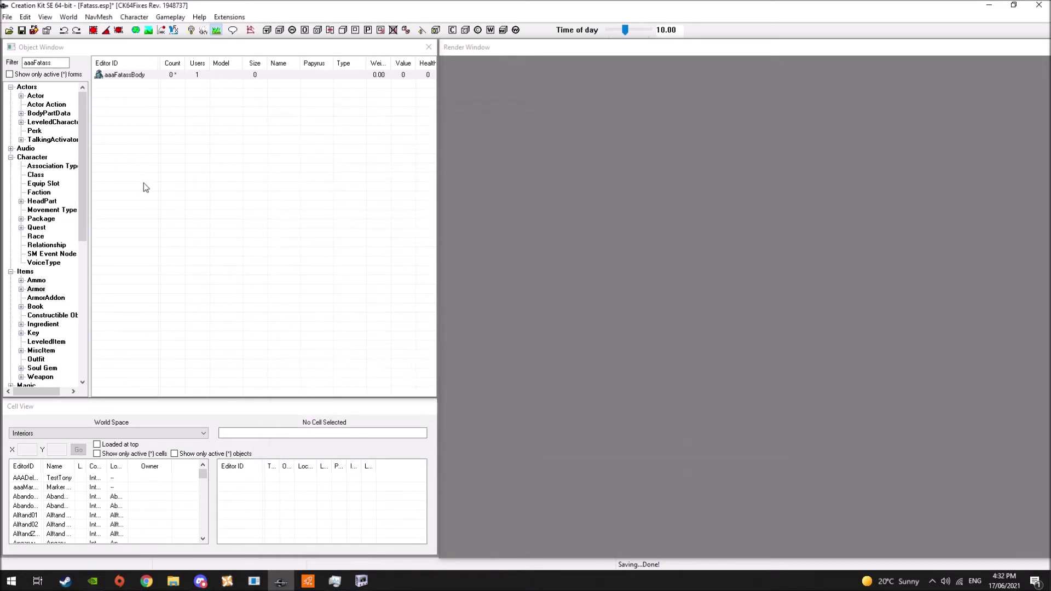
Open the aaaFatass actor and inspect its full-body preview up close and from above
{"action": "left_click", "coordinate": [35, 97]}
{"action": "left_click", "coordinate": [114, 77]}
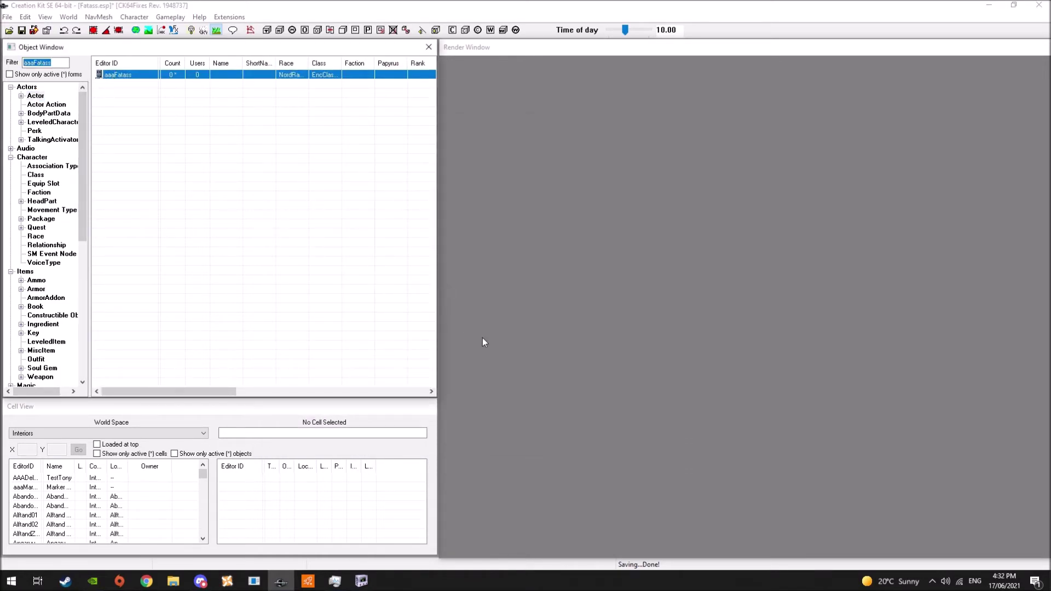
{"action": "key", "text": "Return"}
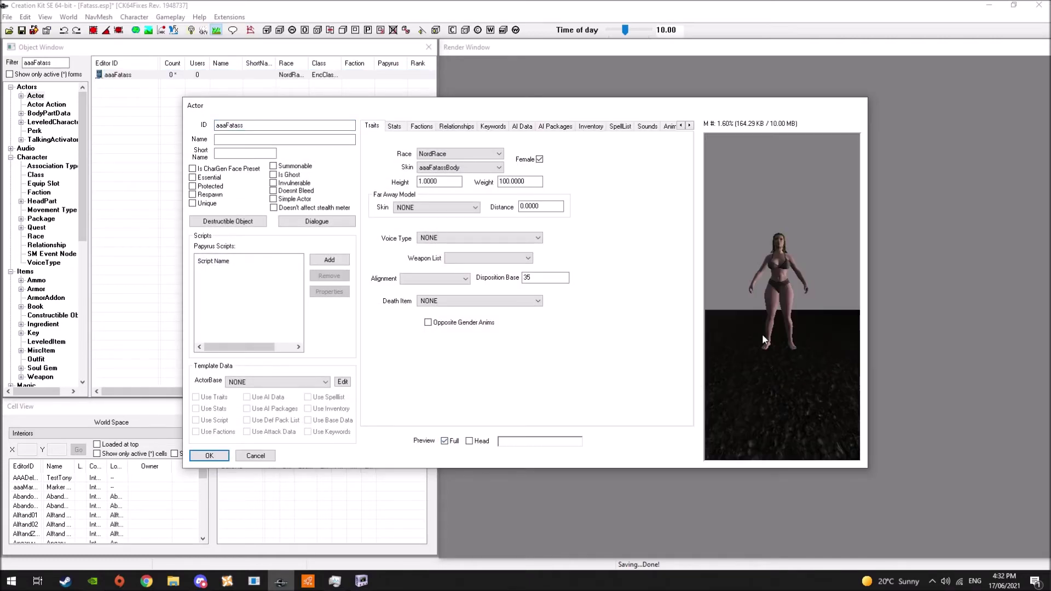
{"action": "scroll", "coordinate": [753, 334], "scroll_direction": "up", "scroll_amount": 8}
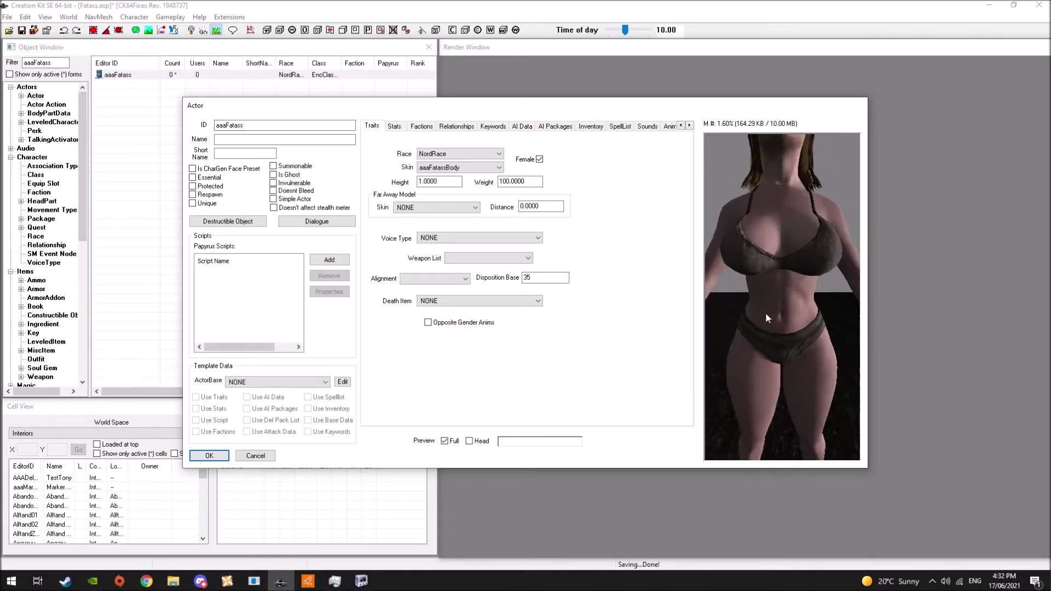
{"action": "left_click_drag", "start_coordinate": [703, 363], "coordinate": [765, 308]}
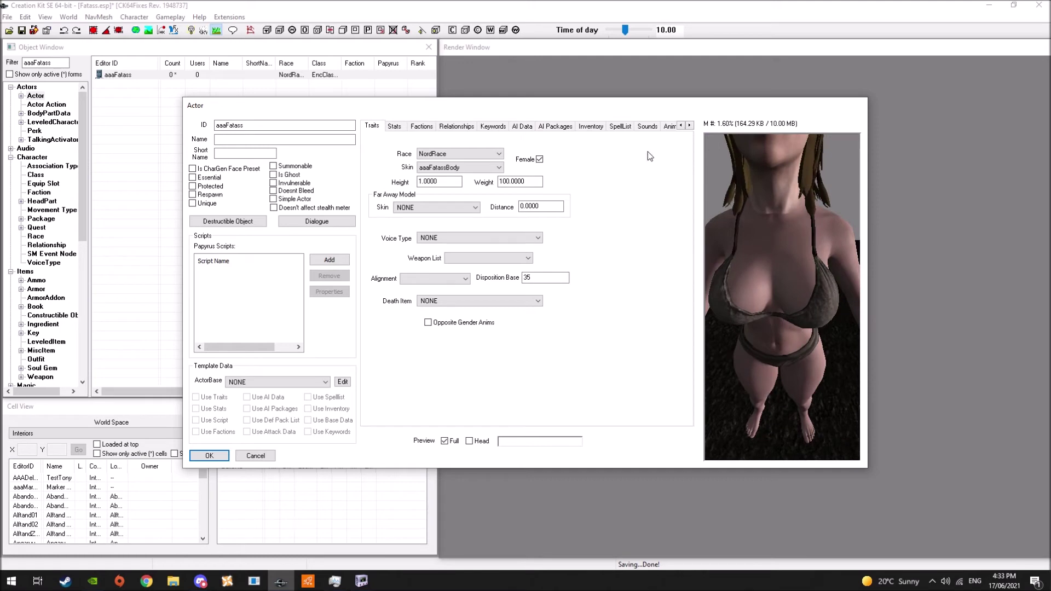
Set the actor's base face head part to aaaFatassHeadNord in the character generation parts
{"action": "left_click", "coordinate": [689, 126]}
{"action": "left_click", "coordinate": [689, 127]}
{"action": "left_click", "coordinate": [689, 127]}
{"action": "left_click", "coordinate": [689, 127]}
{"action": "left_click", "coordinate": [689, 127]}
{"action": "left_click", "coordinate": [690, 127]}
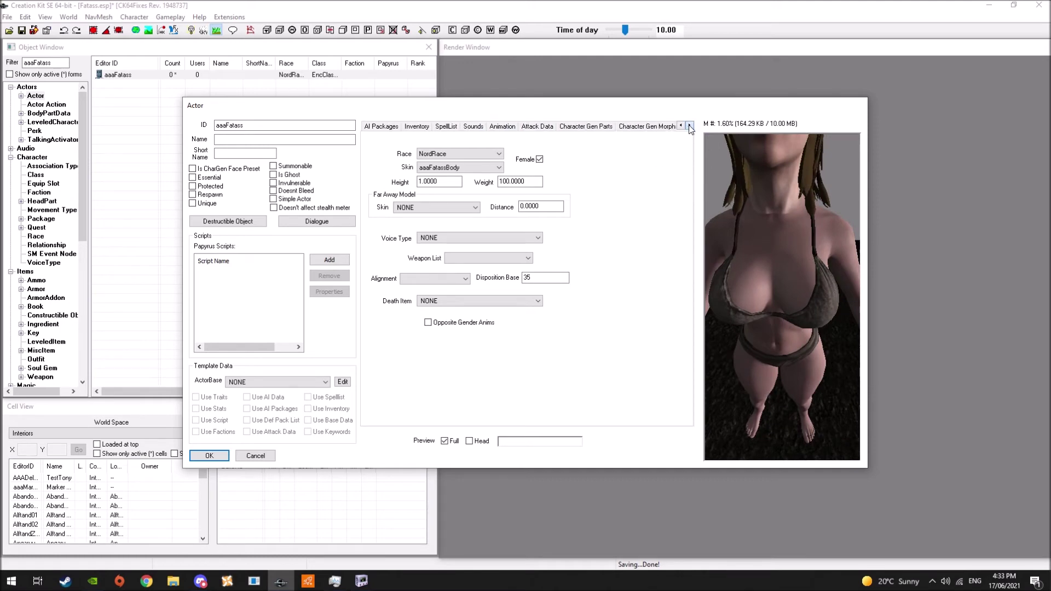
{"action": "left_click", "coordinate": [591, 127]}
{"action": "left_click", "coordinate": [623, 287]}
{"action": "left_click", "coordinate": [620, 339]}
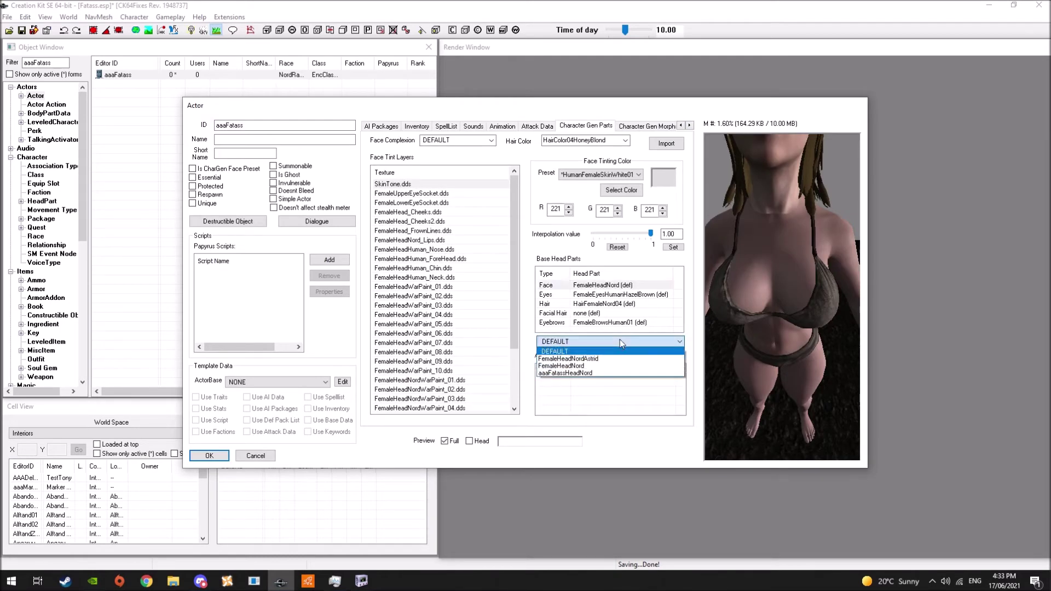
{"action": "left_click", "coordinate": [609, 352]}
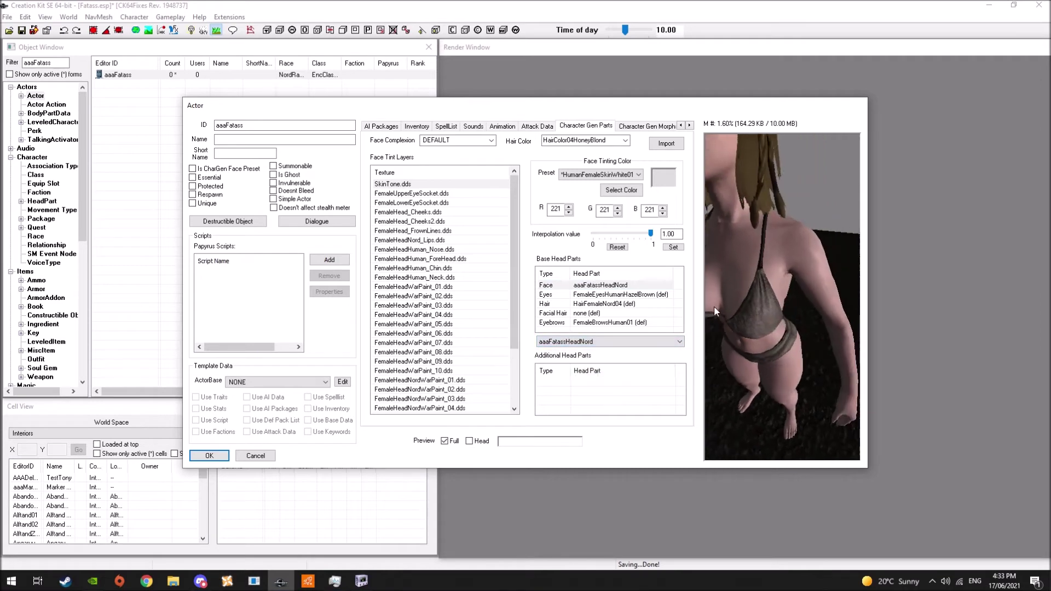
Inspect the neck and chest in the actor's preview, and accept the actor's settings
{"action": "mouse_move", "coordinate": [773, 300]}
{"action": "left_mouse_down"}
{"action": "mouse_move", "coordinate": [781, 274]}
{"action": "mouse_move", "coordinate": [711, 242]}
{"action": "mouse_move", "coordinate": [773, 288]}
{"action": "mouse_move", "coordinate": [767, 265]}
{"action": "mouse_move", "coordinate": [771, 343]}
{"action": "mouse_move", "coordinate": [788, 303]}
{"action": "mouse_move", "coordinate": [675, 214]}
{"action": "mouse_move", "coordinate": [424, 215]}
{"action": "mouse_move", "coordinate": [666, 178]}
{"action": "mouse_move", "coordinate": [772, 278]}
{"action": "mouse_move", "coordinate": [776, 344]}
{"action": "mouse_move", "coordinate": [760, 302]}
{"action": "left_mouse_up"}
{"action": "scroll", "coordinate": [776, 293], "scroll_direction": "up", "scroll_amount": 5}
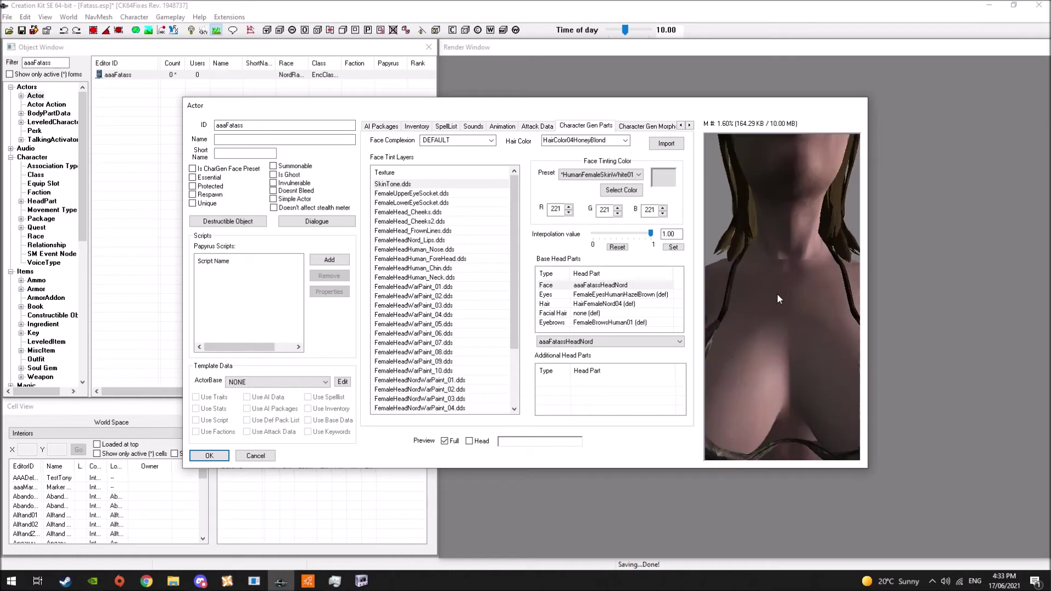
{"action": "left_click", "coordinate": [206, 454]}
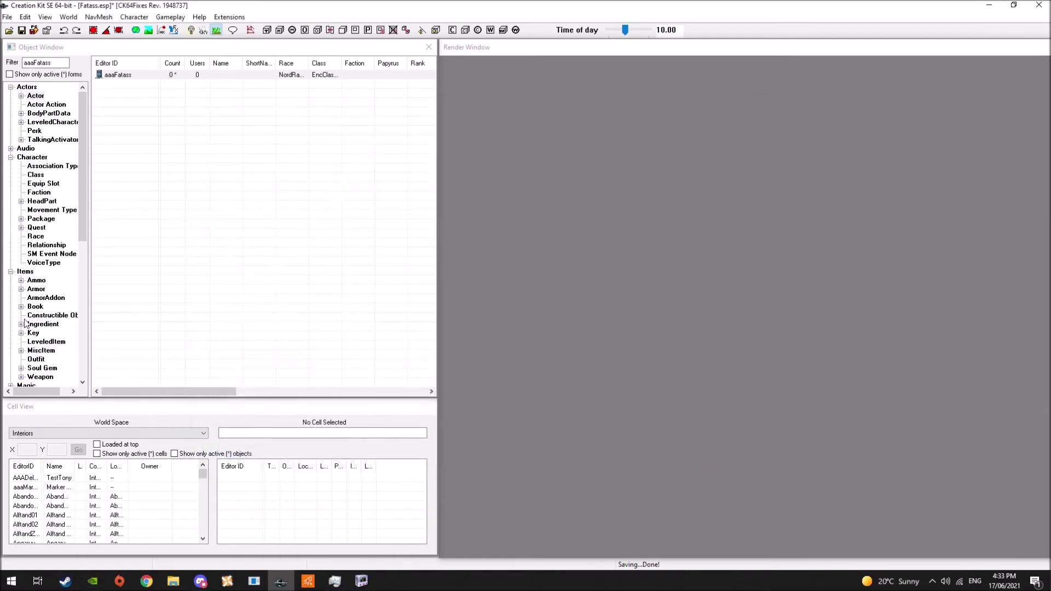
Filter the races by nord and open NordRace
{"action": "left_click", "coordinate": [35, 237]}
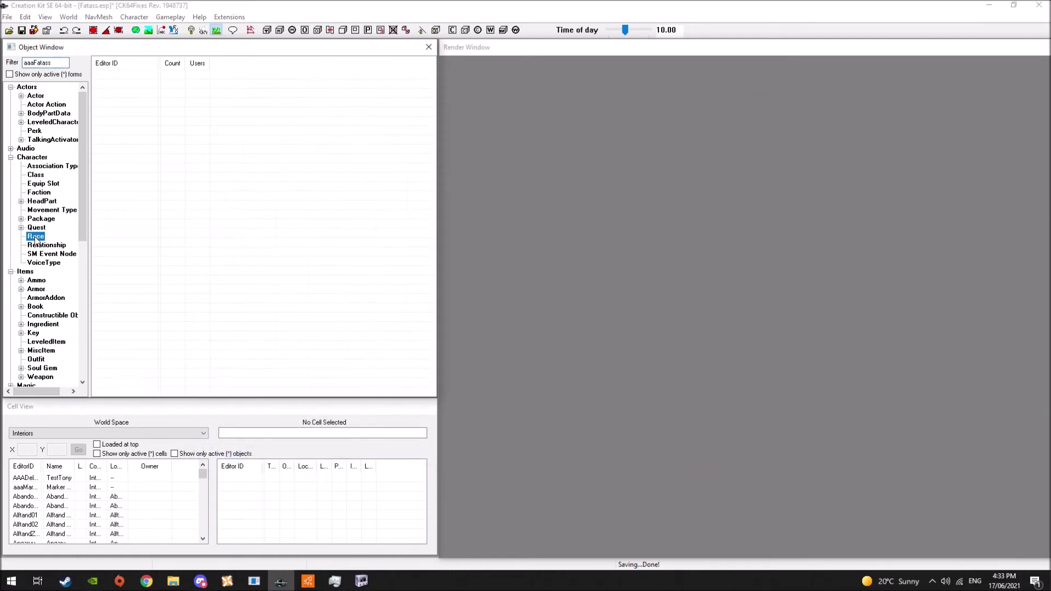
{"action": "double_click", "coordinate": [66, 63]}
{"action": "type", "text": "nord"}
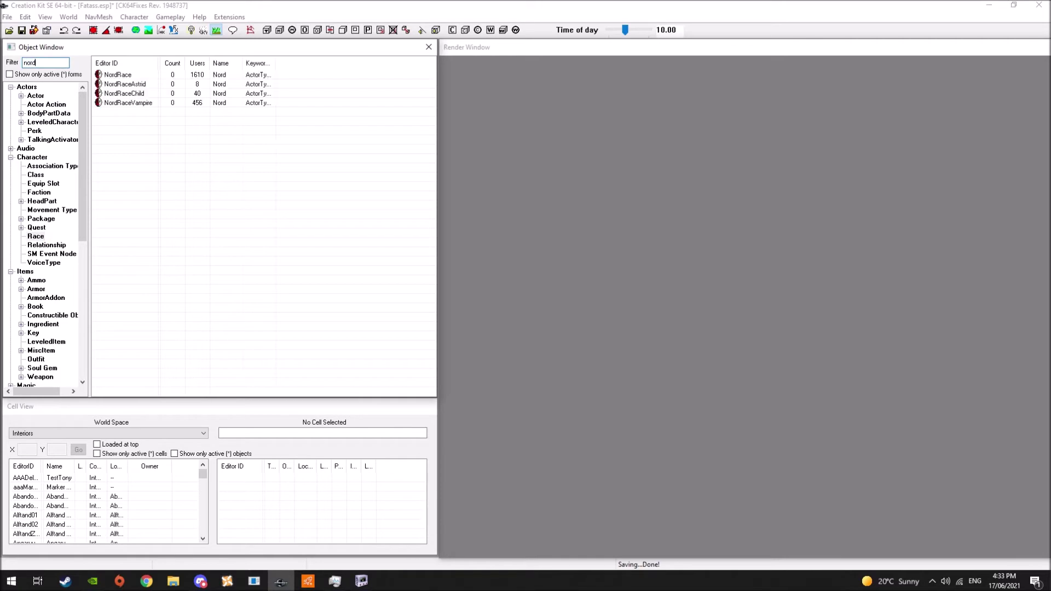
{"action": "left_click", "coordinate": [117, 75]}
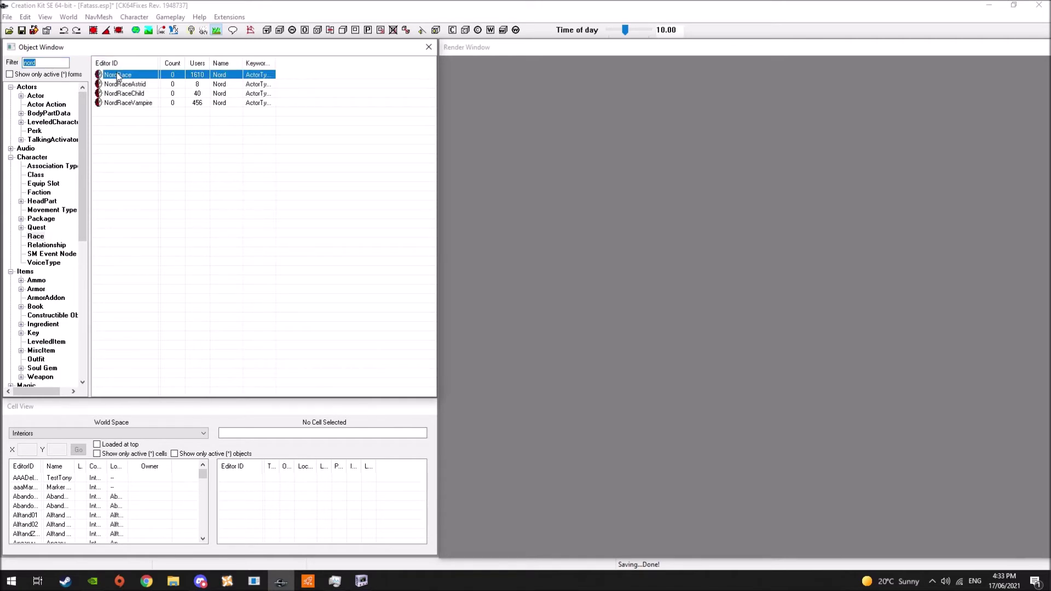
{"action": "double_click", "coordinate": [118, 76]}
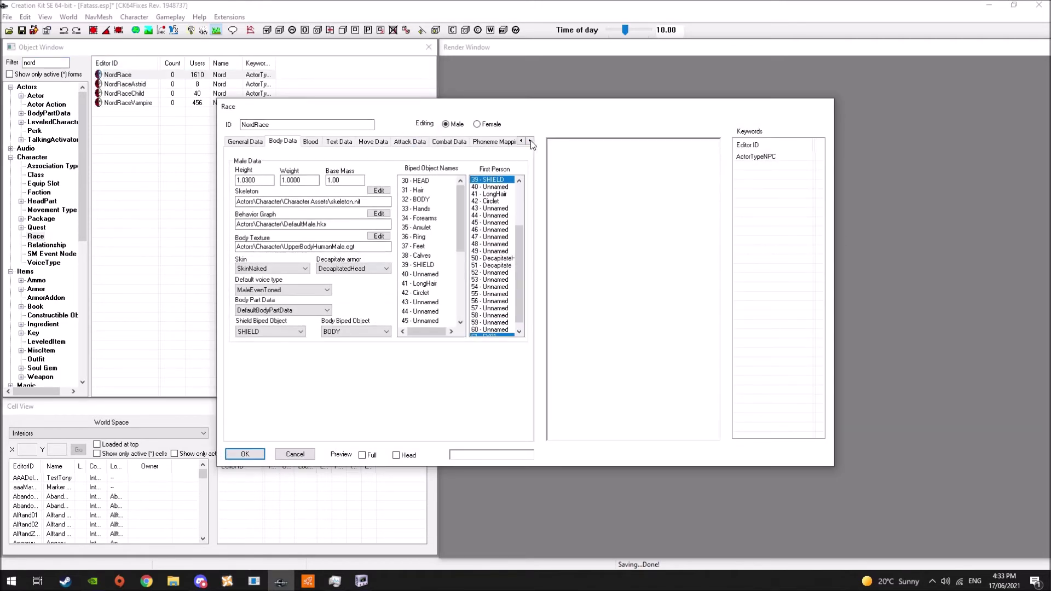
Add the aaaFatassHeadTexture texture set to the male face details texture set list in NordRace's tinting settings
{"action": "left_click", "coordinate": [530, 141]}
{"action": "left_click", "coordinate": [531, 140]}
{"action": "left_click", "coordinate": [531, 141]}
{"action": "left_click", "coordinate": [449, 143]}
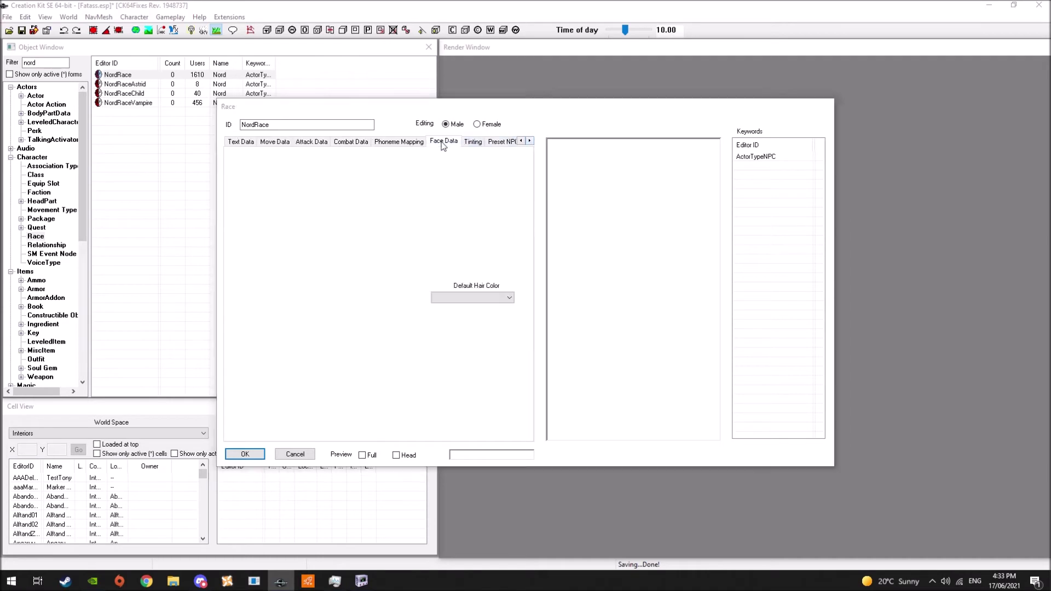
{"action": "left_click", "coordinate": [474, 142]}
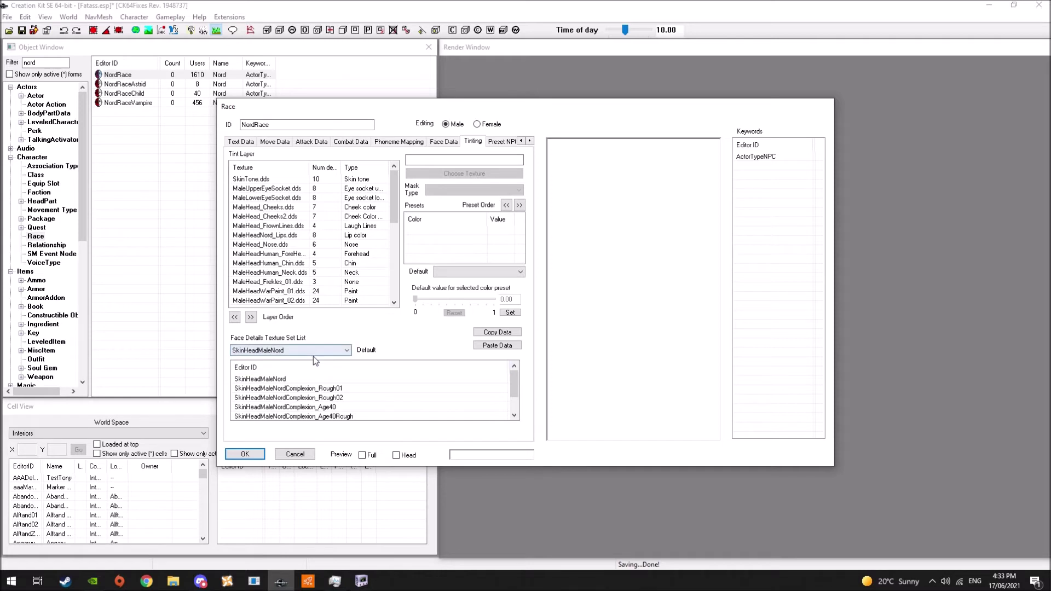
{"action": "right_click", "coordinate": [316, 388]}
{"action": "left_click", "coordinate": [322, 395]}
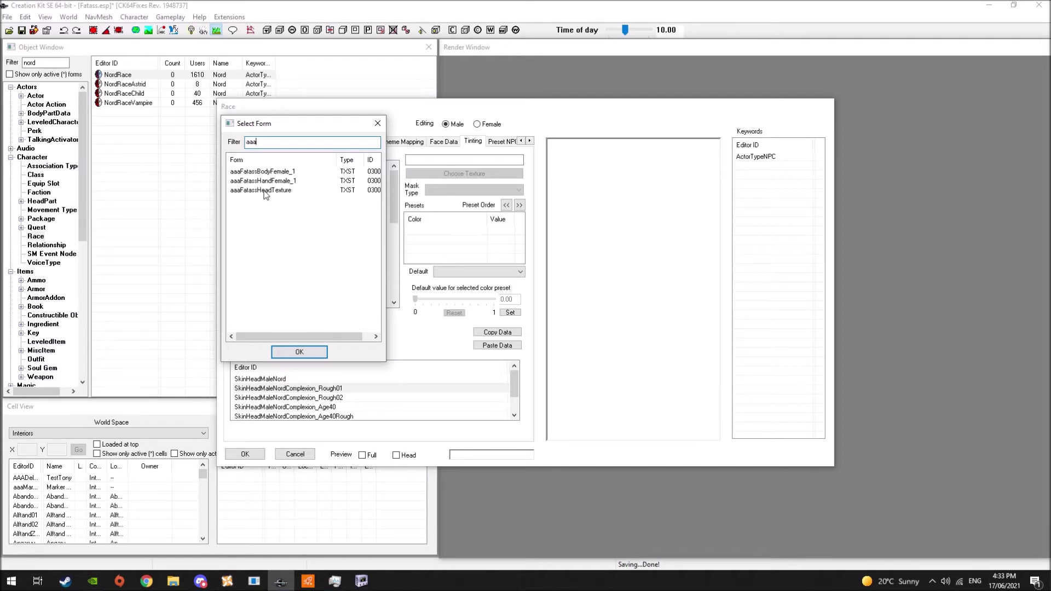
{"action": "double_click", "coordinate": [263, 190]}
{"action": "scroll", "coordinate": [294, 392], "scroll_direction": "down", "scroll_amount": 1}
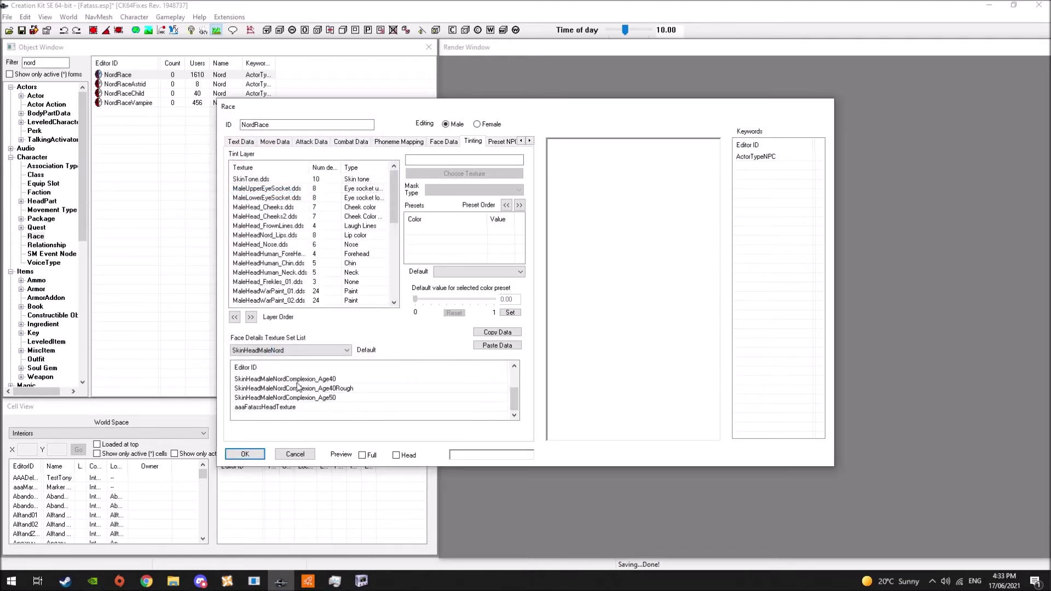
{"action": "left_click", "coordinate": [278, 408]}
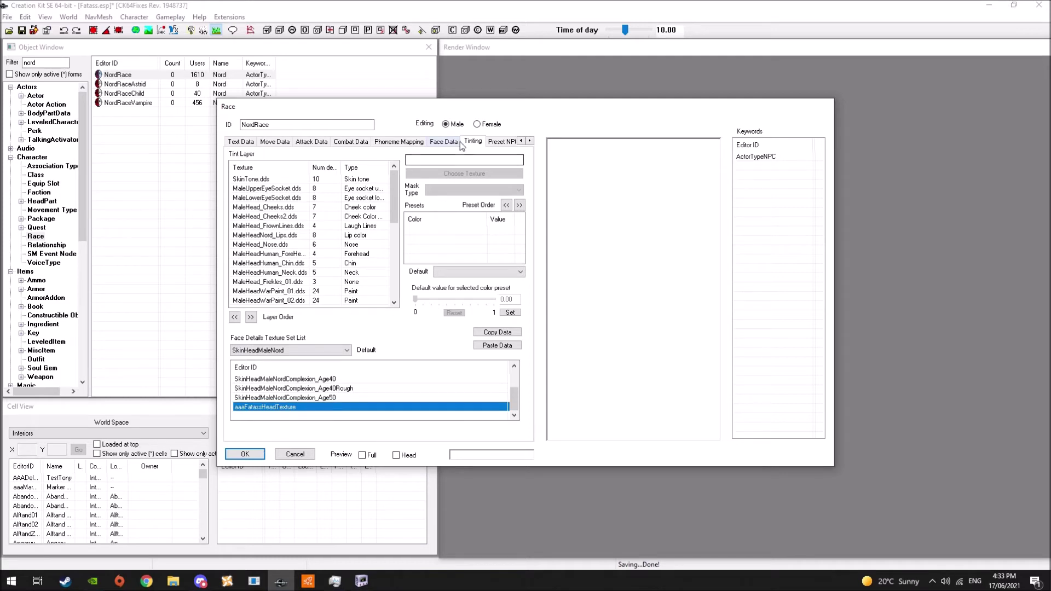
{"action": "left_click", "coordinate": [334, 354]}
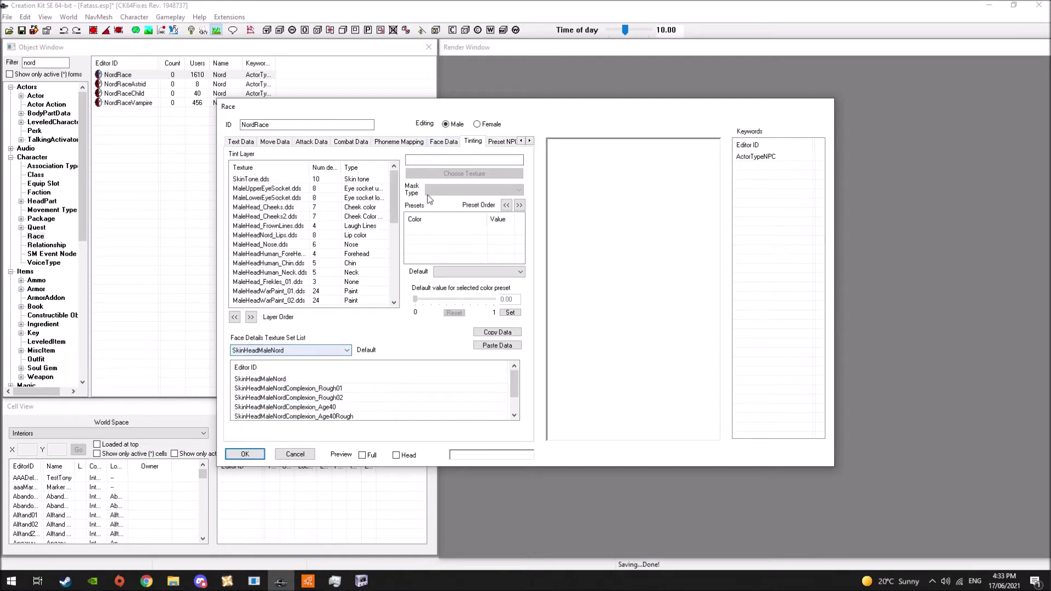
Switch NordRace to female editing, add aaaFatassHeadTexture to its face details texture set list, and accept the race
{"action": "left_click", "coordinate": [476, 125]}
{"action": "scroll", "coordinate": [328, 394], "scroll_direction": "down", "scroll_amount": 2}
{"action": "right_click", "coordinate": [306, 399]}
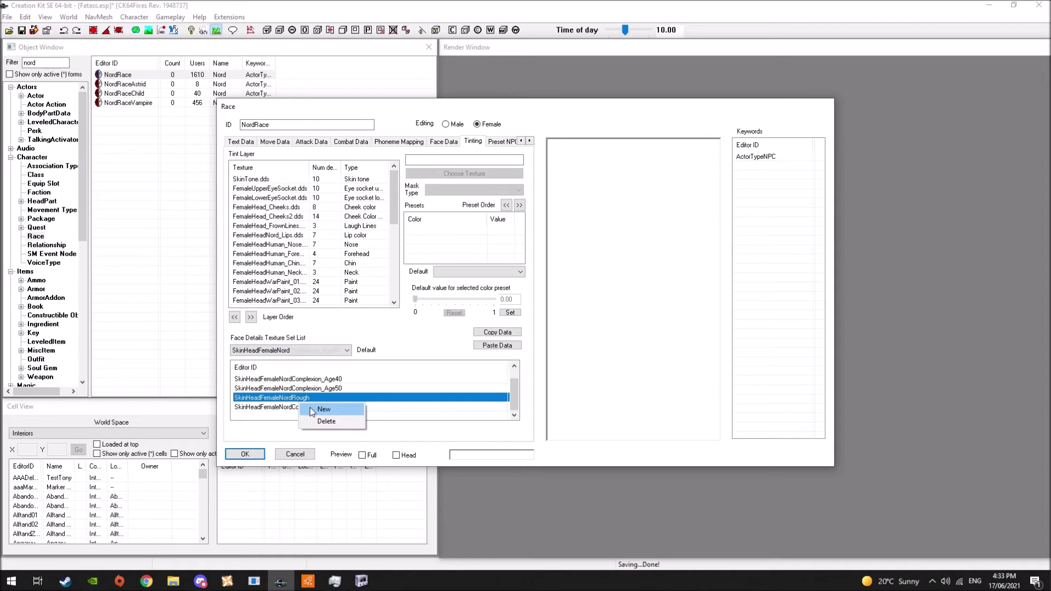
{"action": "left_click", "coordinate": [312, 407]}
{"action": "type", "text": "aaa"}
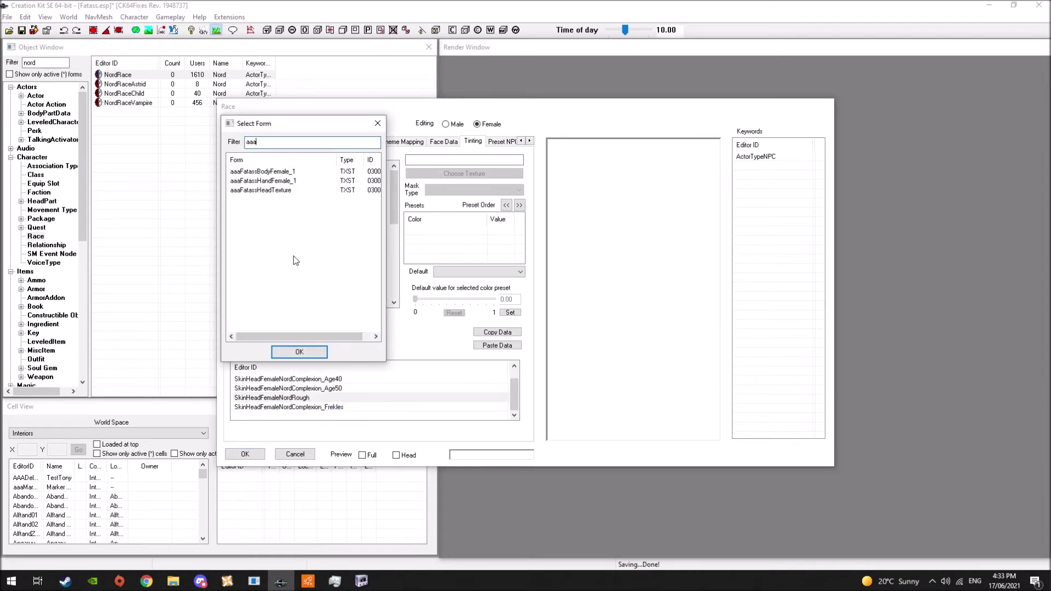
{"action": "double_click", "coordinate": [270, 189]}
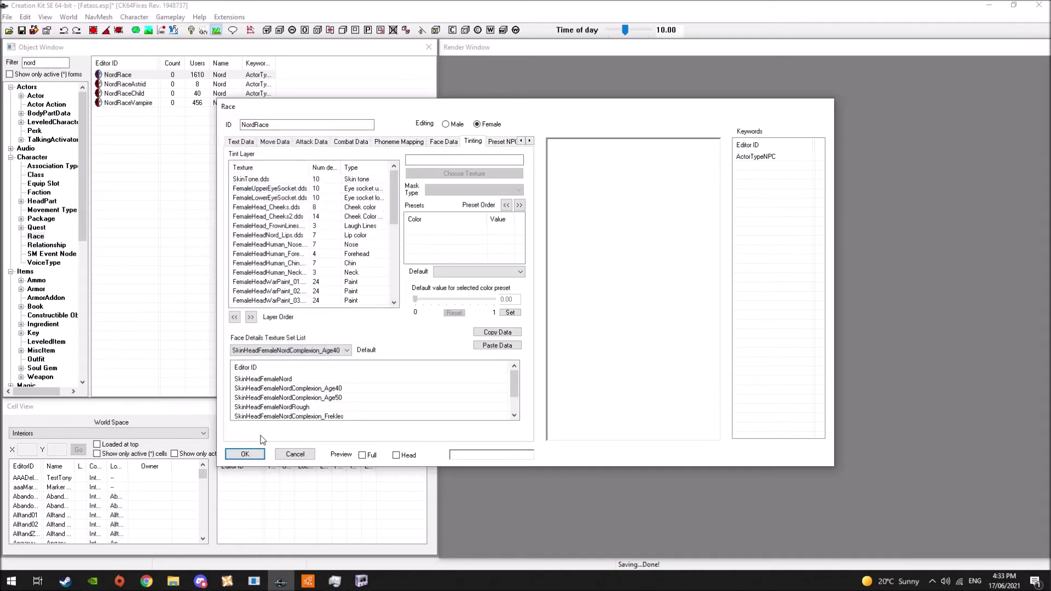
{"action": "left_click", "coordinate": [245, 455]}
Filter the actors by aaaFatass, open the aaaFatass actor and bring up its face complexion options
{"action": "left_click", "coordinate": [35, 95]}
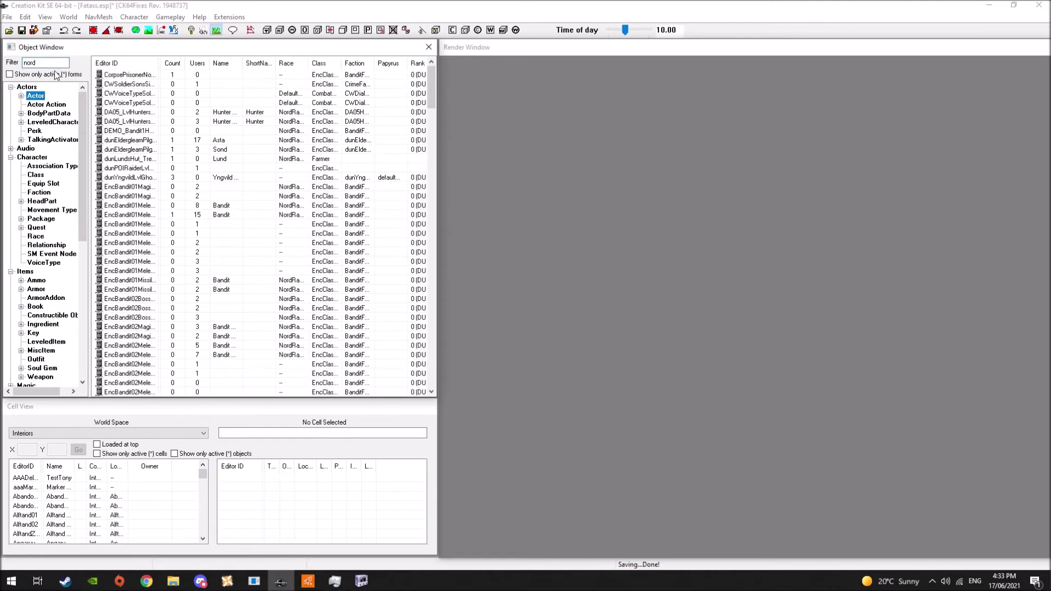
{"action": "left_click", "coordinate": [43, 62]}
{"action": "type", "text": "aaaFatass"}
{"action": "left_click", "coordinate": [128, 76]}
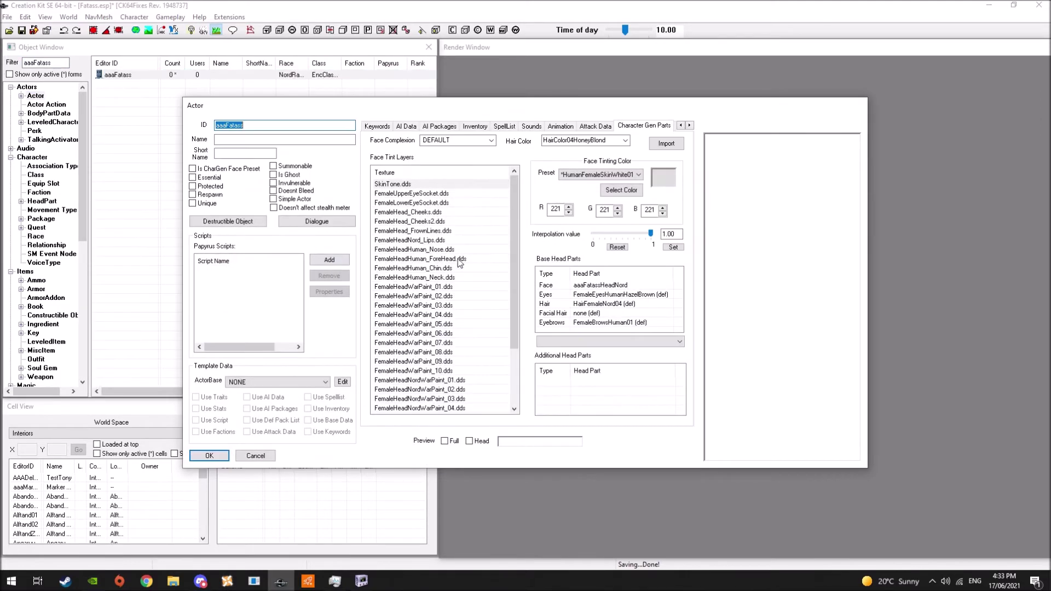
{"action": "left_click", "coordinate": [491, 140]}
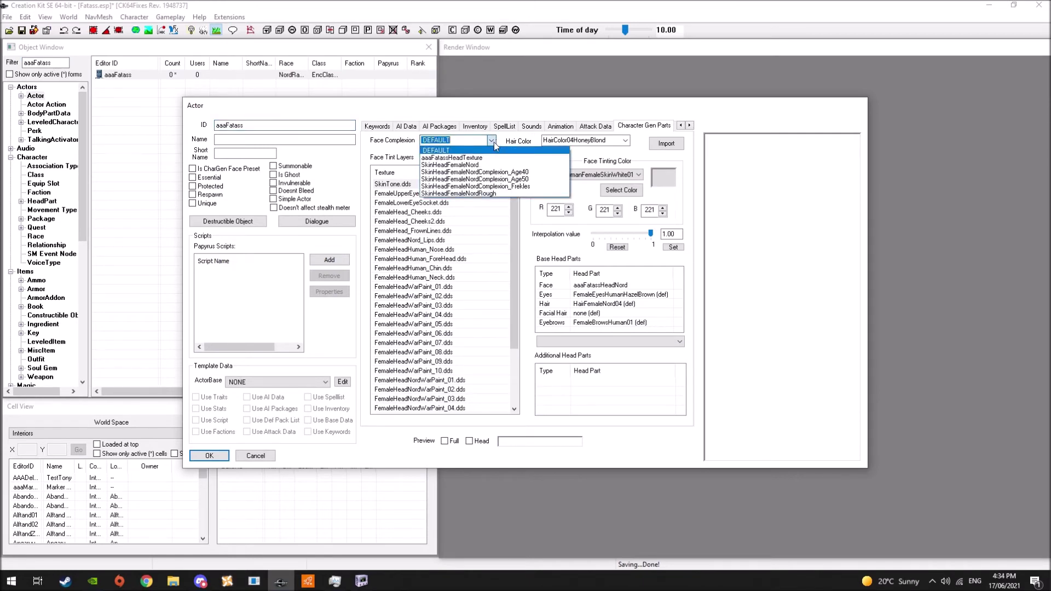
Set the actor's face complexion to aaaFatassHeadTexture and turn on the full preview to inspect the face and body
{"action": "left_click", "coordinate": [455, 146]}
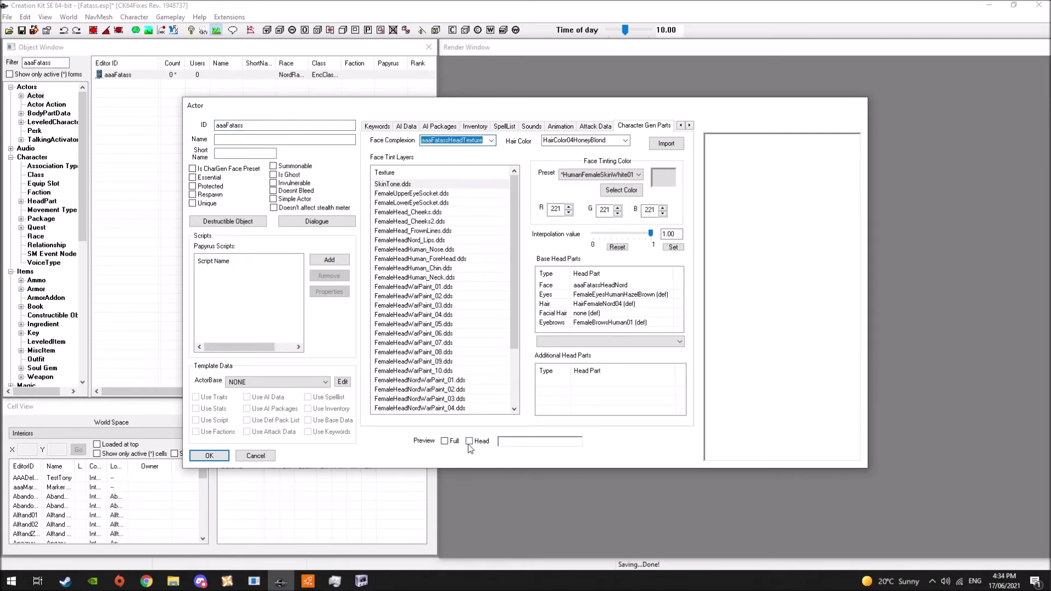
{"action": "left_click", "coordinate": [444, 441]}
{"action": "scroll", "coordinate": [750, 263], "scroll_direction": "up", "scroll_amount": 5}
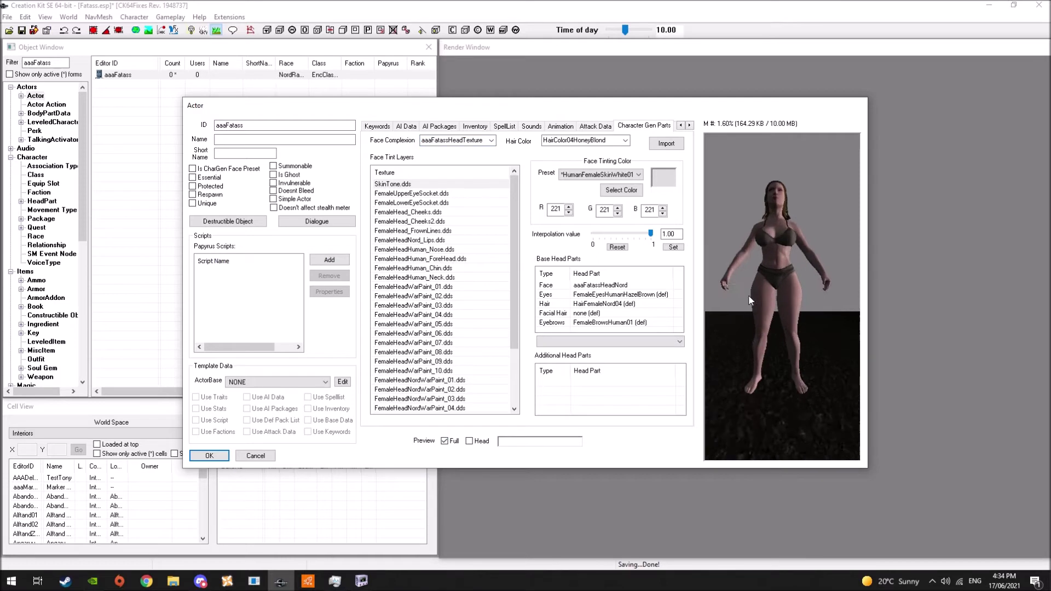
{"action": "left_click_drag", "start_coordinate": [756, 227], "coordinate": [757, 306]}
{"action": "scroll", "coordinate": [758, 246], "scroll_direction": "up", "scroll_amount": 5}
{"action": "scroll", "coordinate": [780, 345], "scroll_direction": "up", "scroll_amount": 3}
{"action": "scroll", "coordinate": [756, 306], "scroll_direction": "down", "scroll_amount": 5}
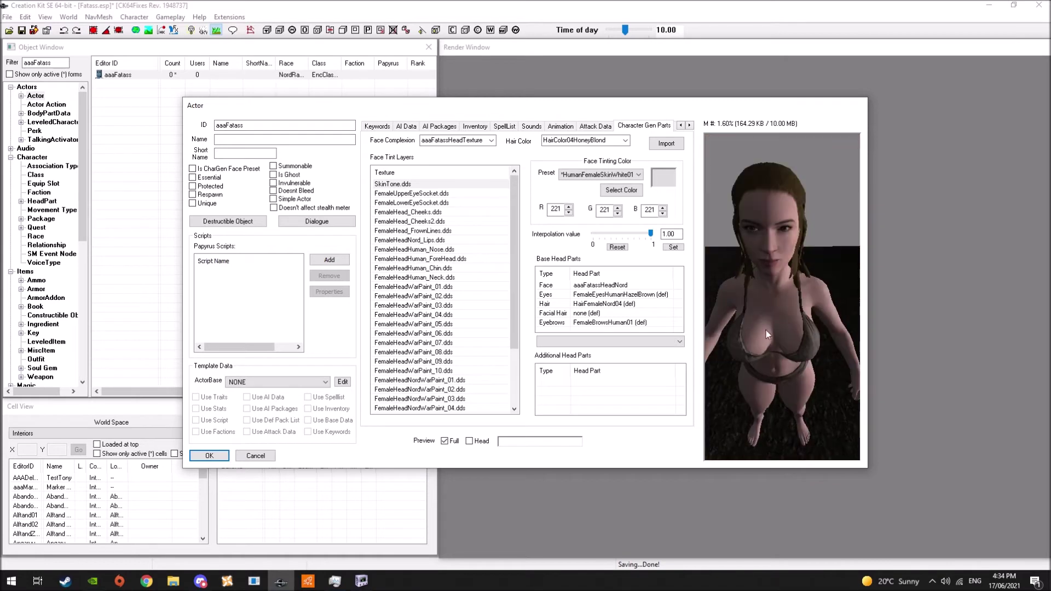
{"action": "left_click_drag", "start_coordinate": [780, 348], "coordinate": [756, 304]}
{"action": "scroll", "coordinate": [777, 261], "scroll_direction": "up", "scroll_amount": 3}
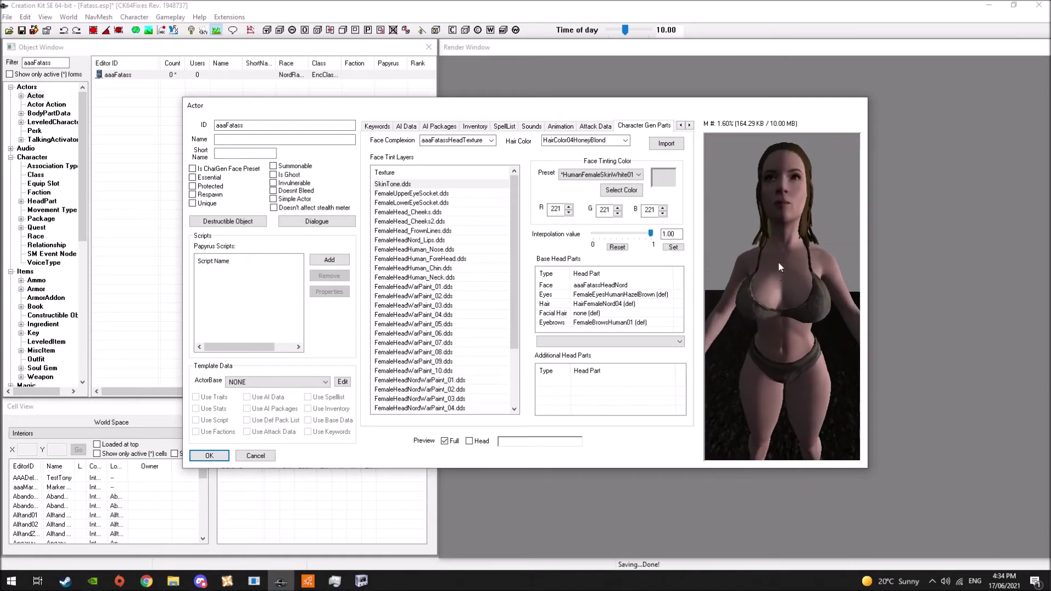
{"action": "left_click_drag", "start_coordinate": [777, 261], "coordinate": [728, 296]}
Change the actor's hair head part to 0Ragnar, check it in the preview and save the actor
{"action": "left_click", "coordinate": [585, 304]}
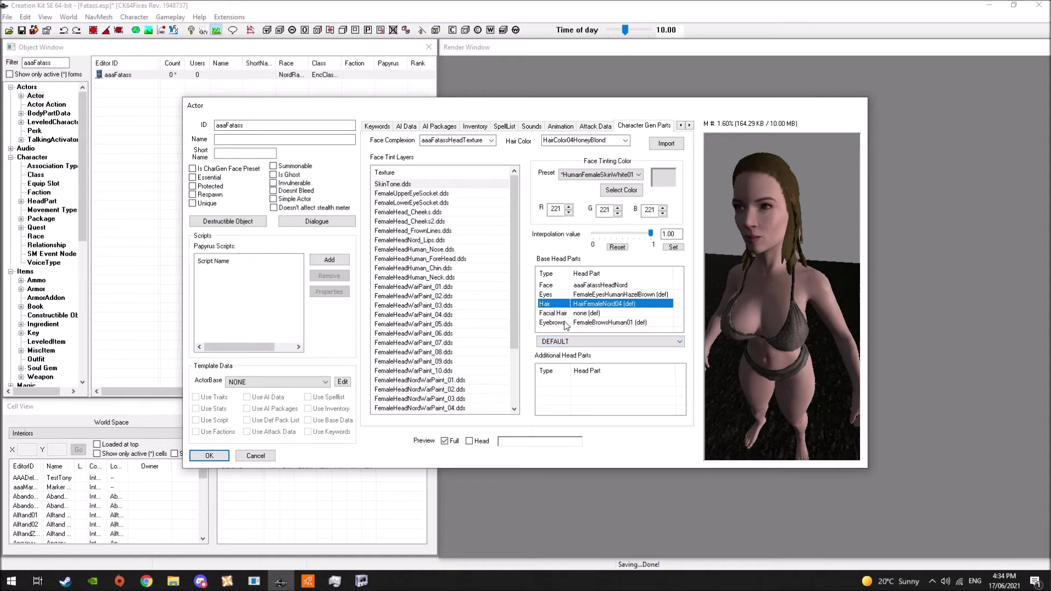
{"action": "left_click", "coordinate": [585, 342]}
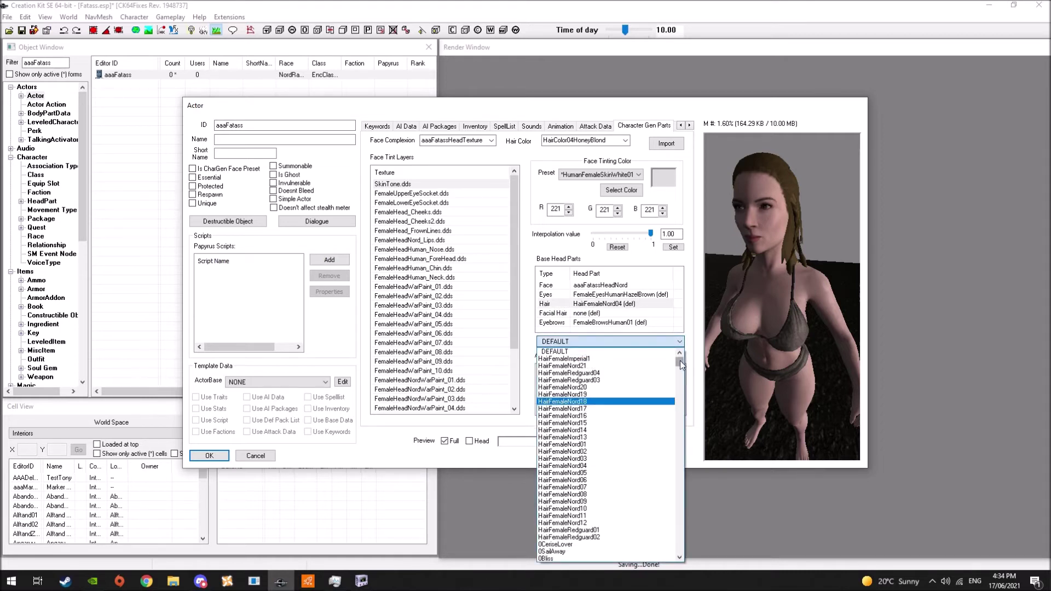
{"action": "left_click_drag", "start_coordinate": [680, 363], "coordinate": [686, 554]}
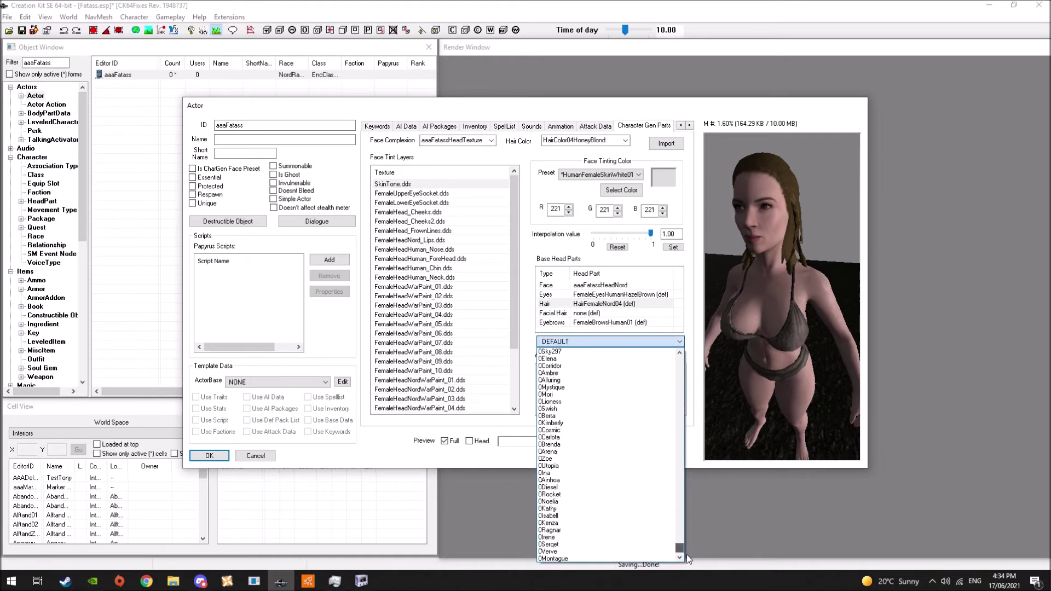
{"action": "left_click", "coordinate": [589, 530]}
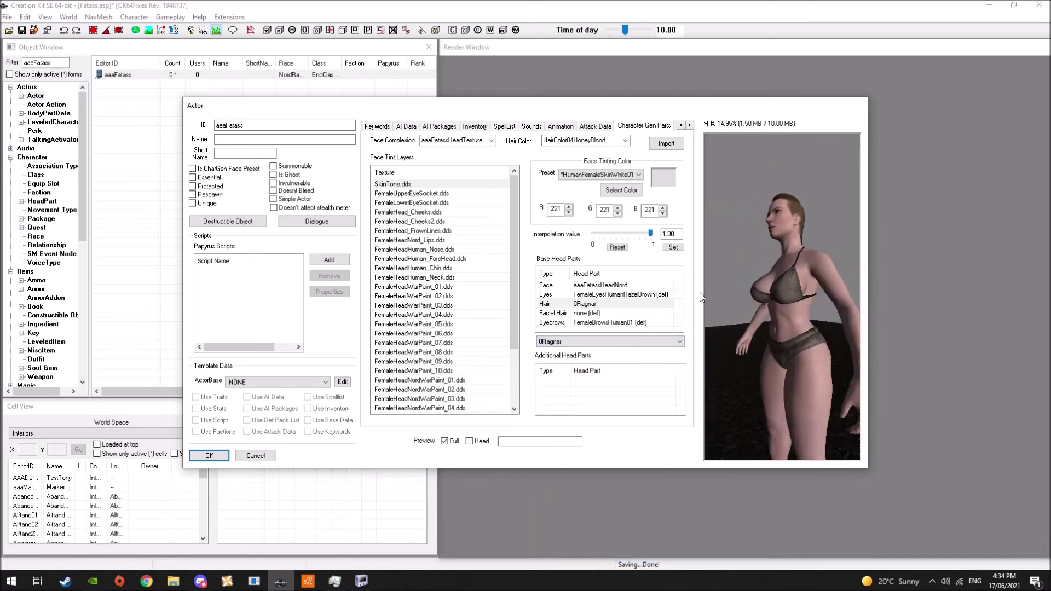
{"action": "left_click_drag", "start_coordinate": [711, 298], "coordinate": [734, 284]}
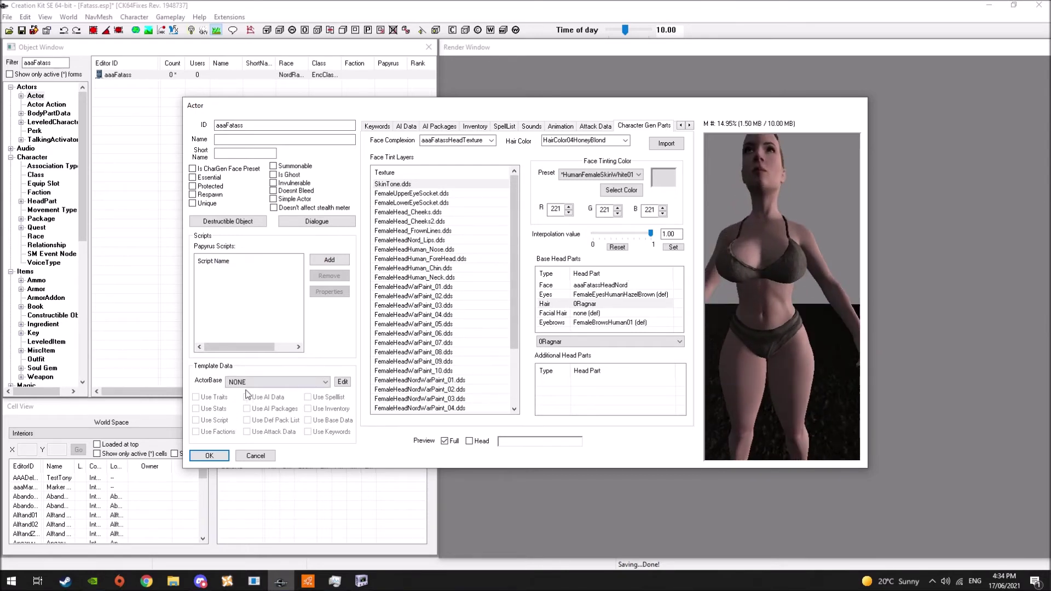
{"action": "left_click_drag", "start_coordinate": [714, 287], "coordinate": [765, 335]}
{"action": "left_click", "coordinate": [210, 456]}
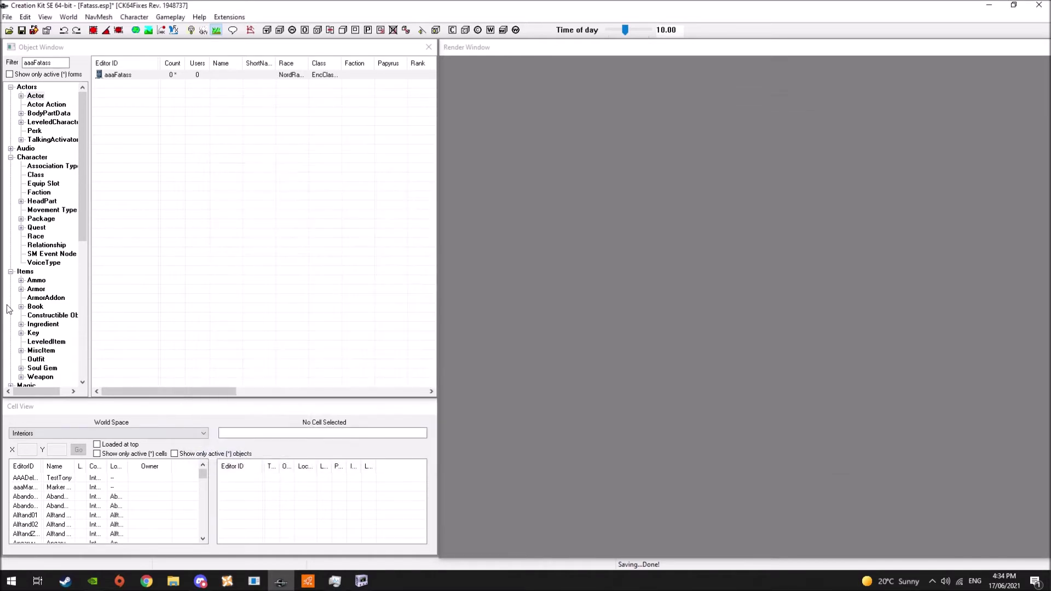
Filter the armor forms by "farm" and open the ClothesFarmBoots04 record for editing
{"action": "left_click", "coordinate": [36, 289]}
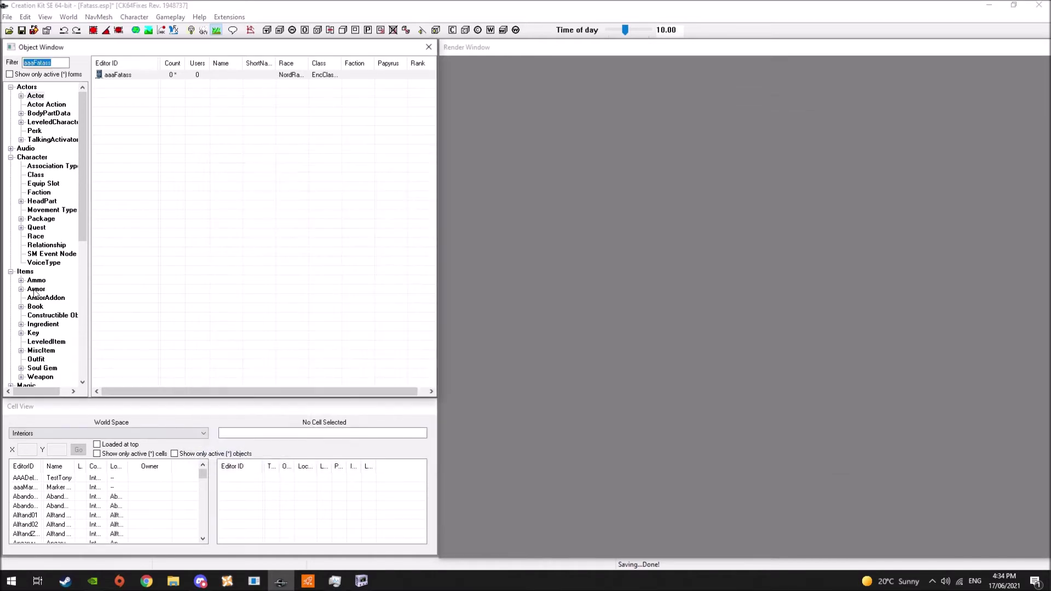
{"action": "left_click", "coordinate": [32, 97]}
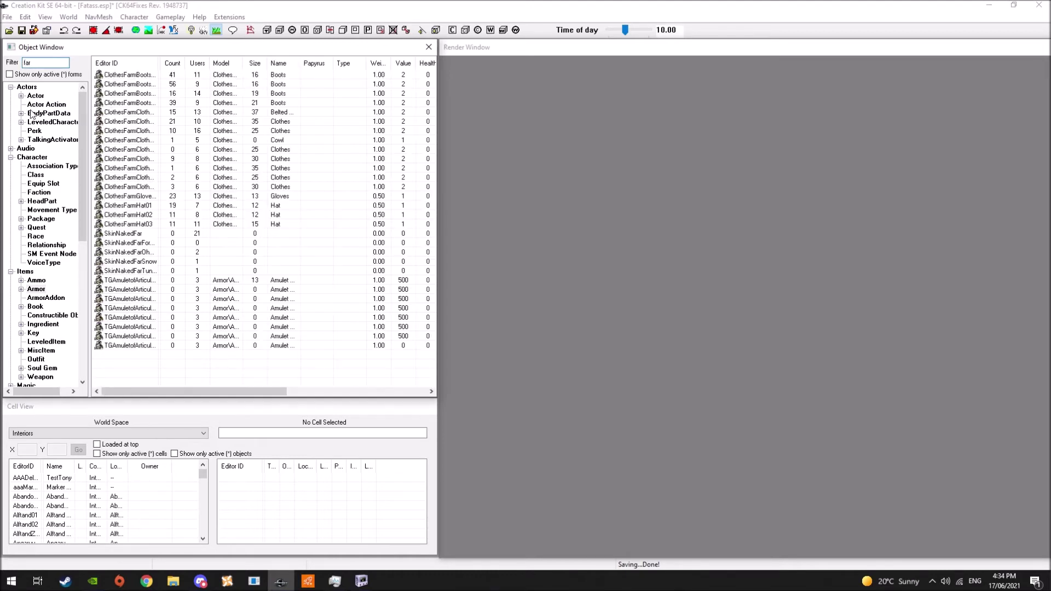
{"action": "left_click", "coordinate": [142, 103]}
{"action": "double_click", "coordinate": [142, 103]}
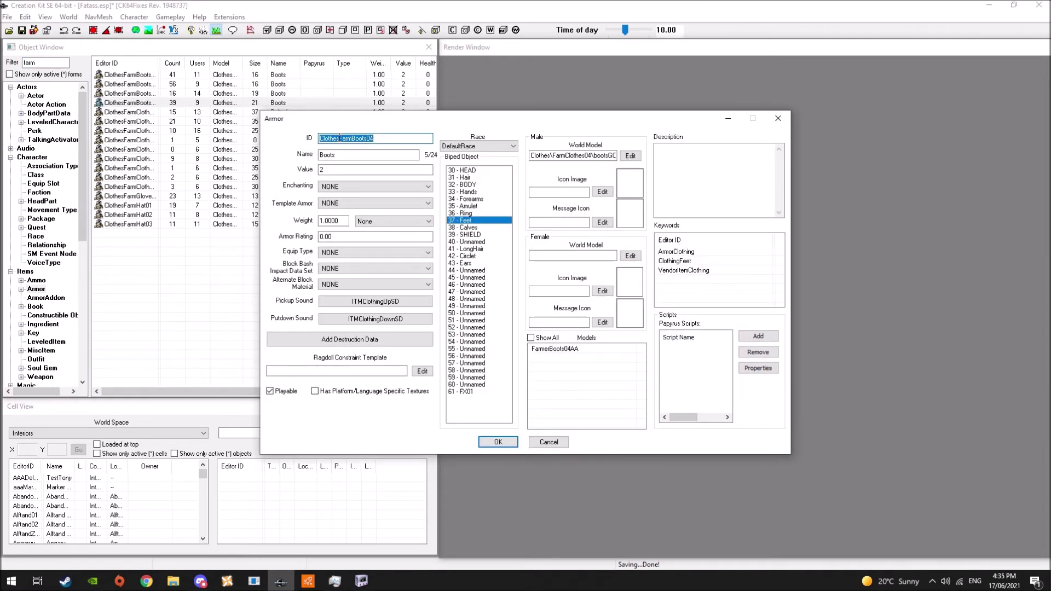
{"action": "type", "text": "aaaFatass"}
{"action": "key", "text": "Tab"}
{"action": "key", "text": "Home"}
{"action": "type", "text": "aaaFatass"}
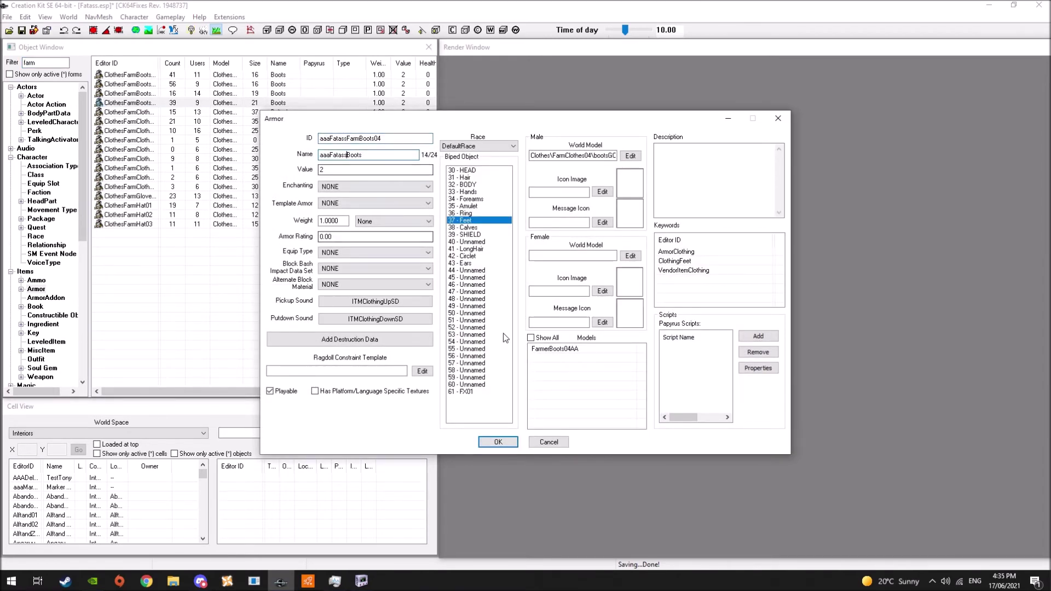
{"action": "double_click", "coordinate": [553, 349]}
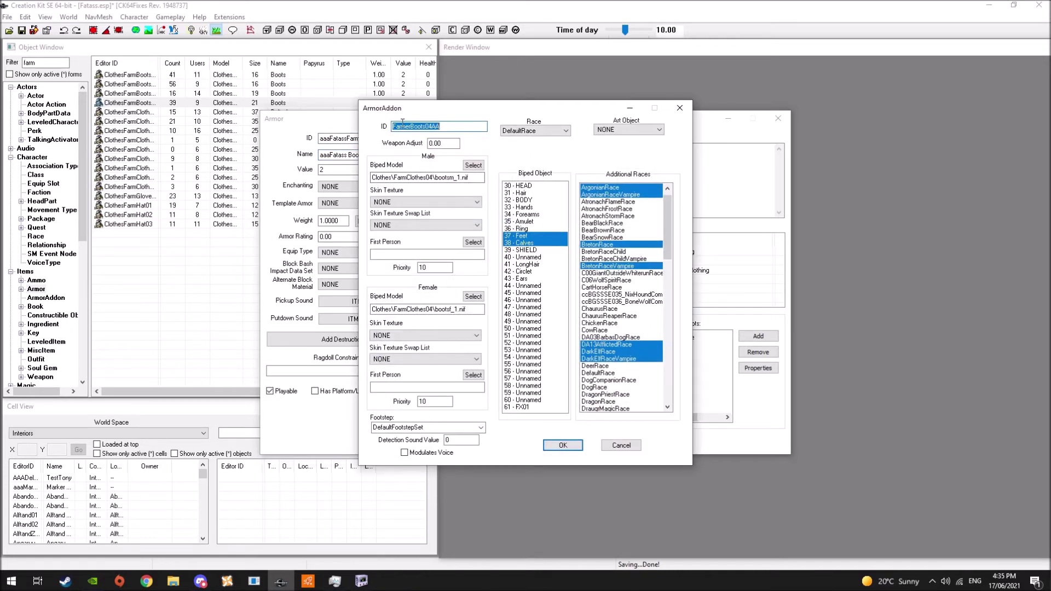
{"action": "key", "text": "Home"}
{"action": "type", "text": "aaaFatass"}
{"action": "left_click", "coordinate": [474, 296]}
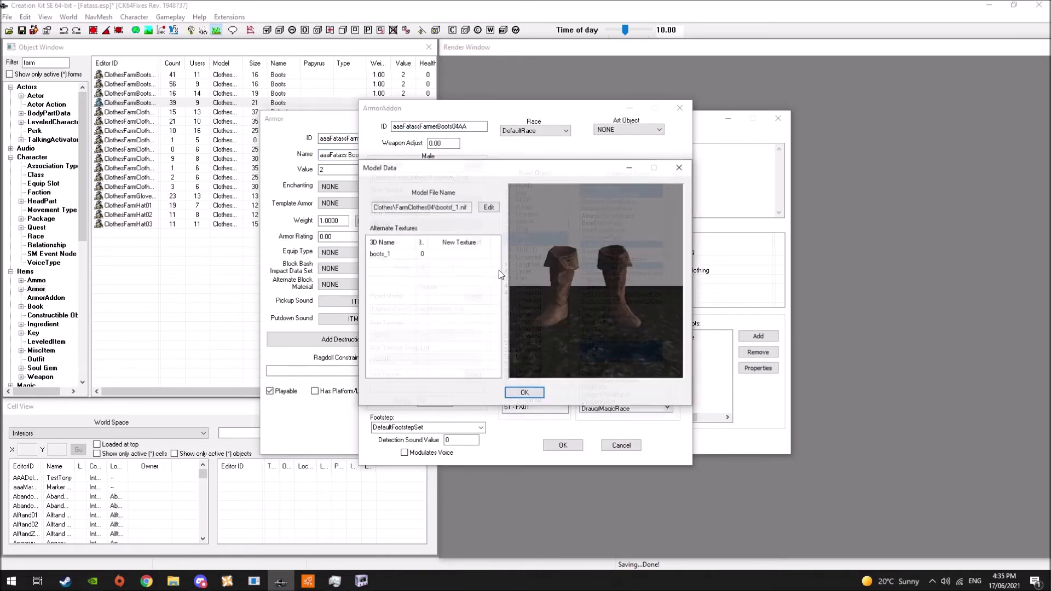
{"action": "left_click", "coordinate": [679, 168]}
{"action": "left_click", "coordinate": [622, 445]}
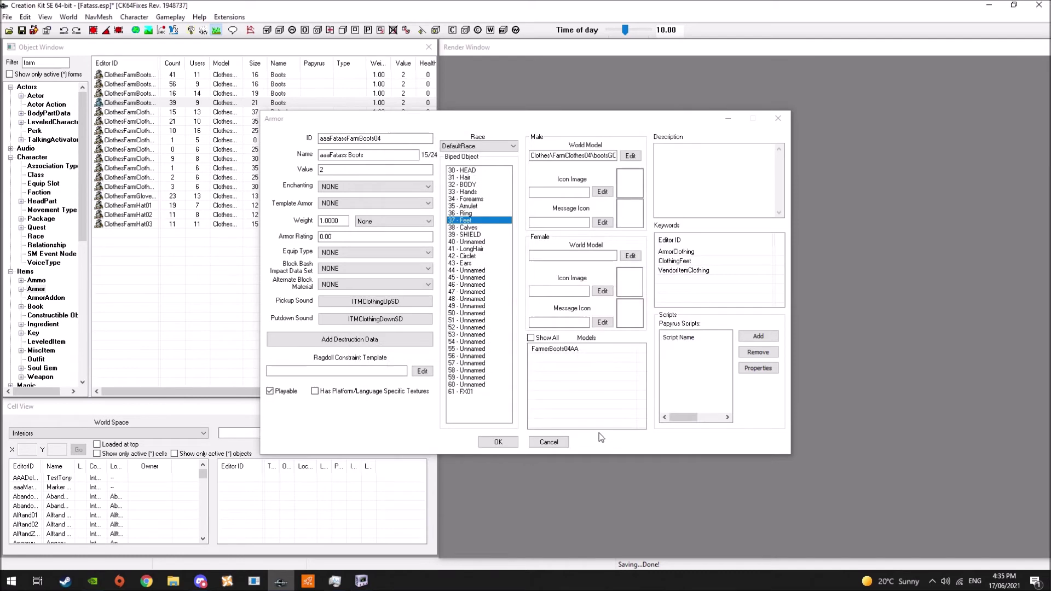
{"action": "left_click", "coordinate": [544, 441]}
{"action": "key", "text": "Return"}
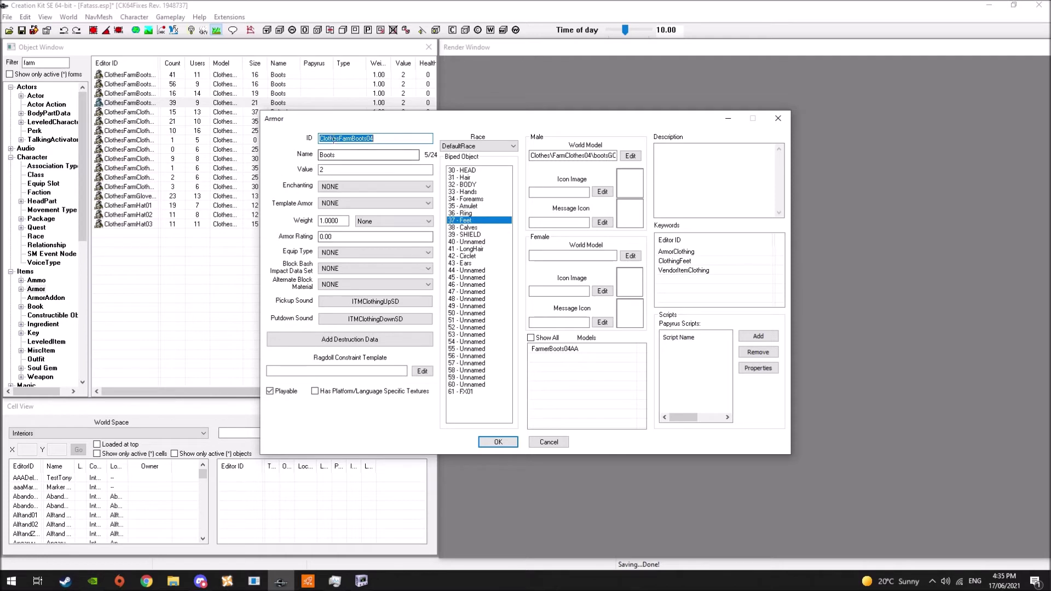
Set the farm boots' ID to aaaFatassFarmBoots04 and their name to aaaFatass Boots
{"action": "left_click_drag", "start_coordinate": [320, 138], "coordinate": [339, 138]}
{"action": "type", "text": "aaaFatass"}
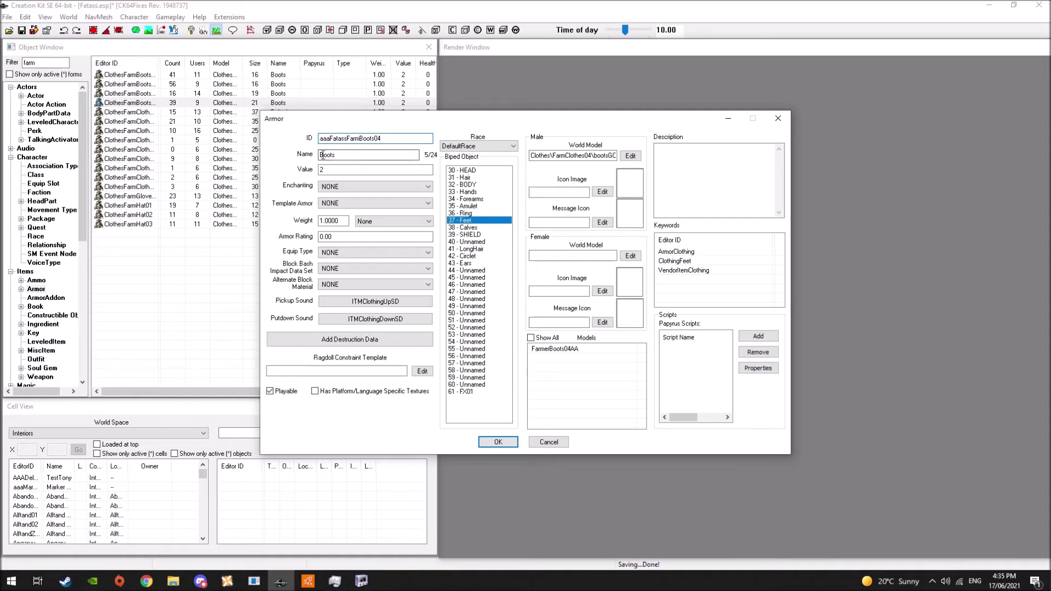
{"action": "left_click", "coordinate": [321, 154]}
{"action": "type", "text": "aaaFatass"}
Set the ID of the boots' FarmerBoots04AA armor addon to aaaFatassBoots04AA
{"action": "double_click", "coordinate": [557, 350]}
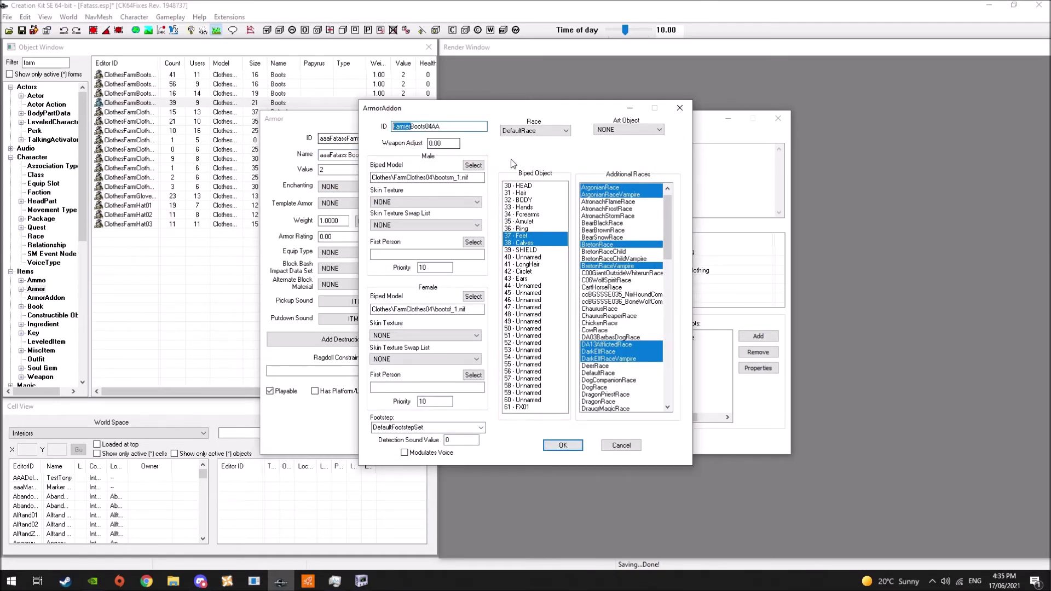
{"action": "type", "text": "aaaFatass"}
{"action": "left_click", "coordinate": [473, 297]}
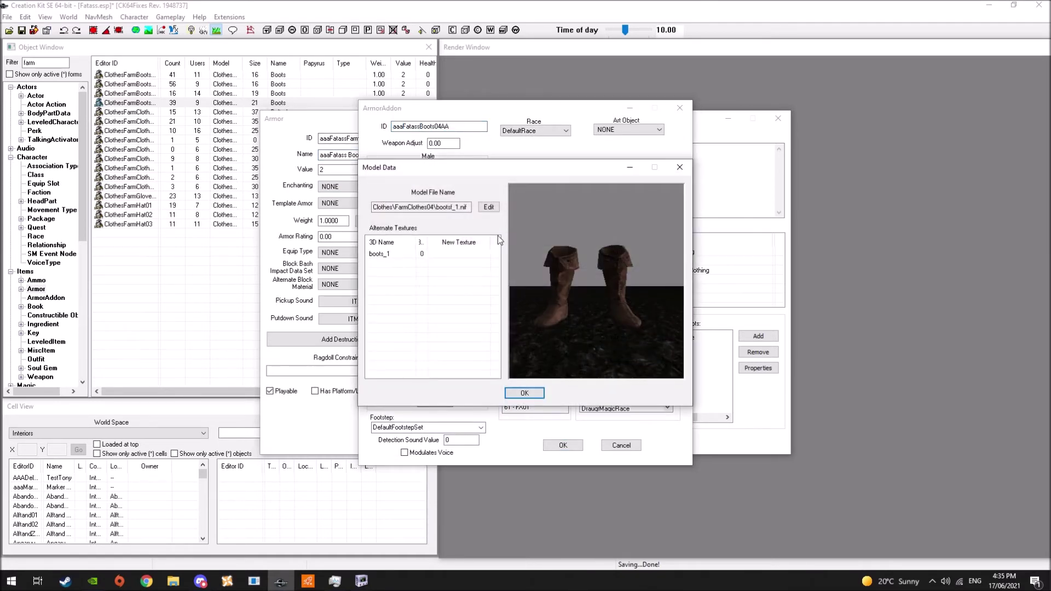
{"action": "left_click", "coordinate": [488, 207]}
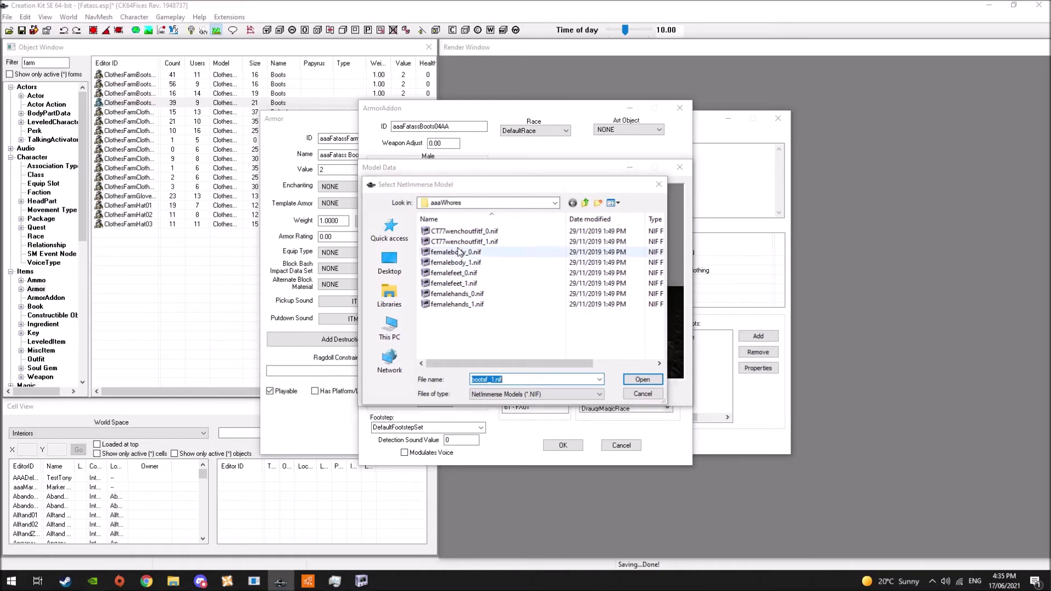
{"action": "left_click", "coordinate": [635, 380]}
{"action": "left_click", "coordinate": [525, 393]}
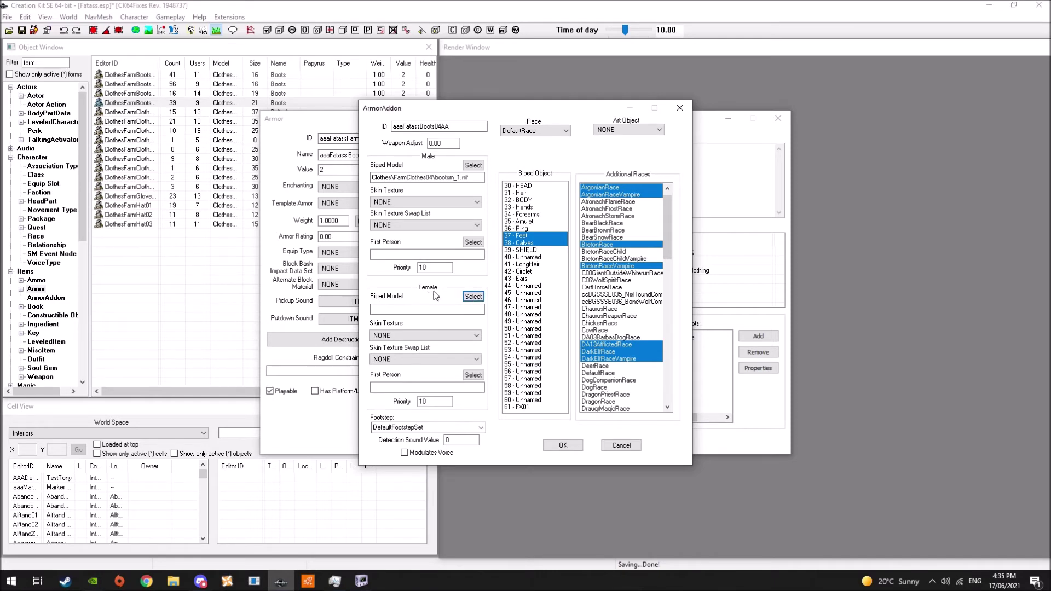
Set the addon's female biped model to bootsf_1.nif from meshes\aaaskimpyarmor\Fatass\farmclothes04 and save the addon as a new form
{"action": "left_click", "coordinate": [472, 297]}
{"action": "left_click", "coordinate": [488, 207]}
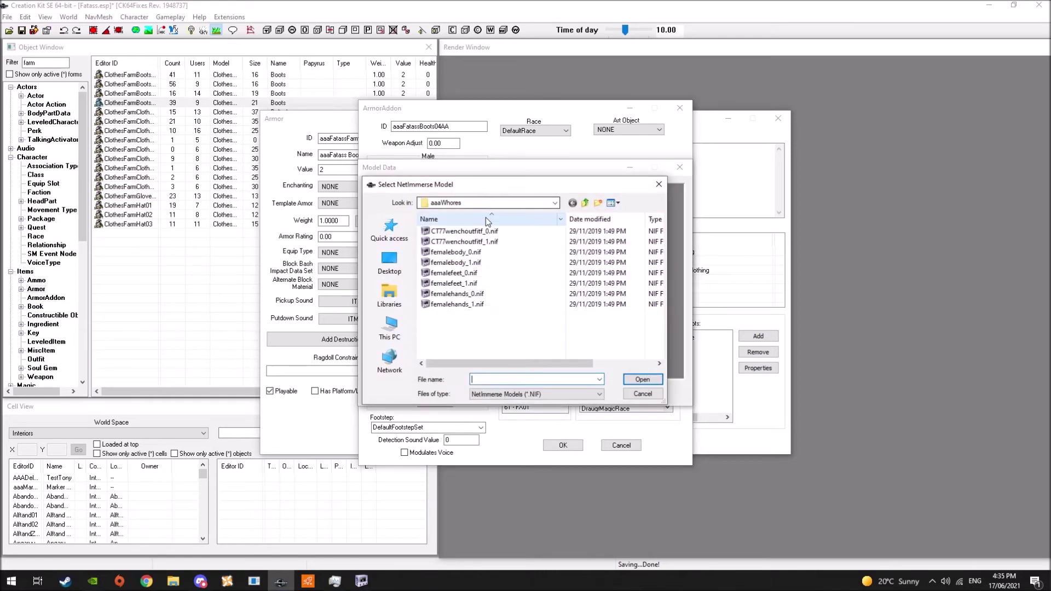
{"action": "left_click", "coordinate": [516, 203]}
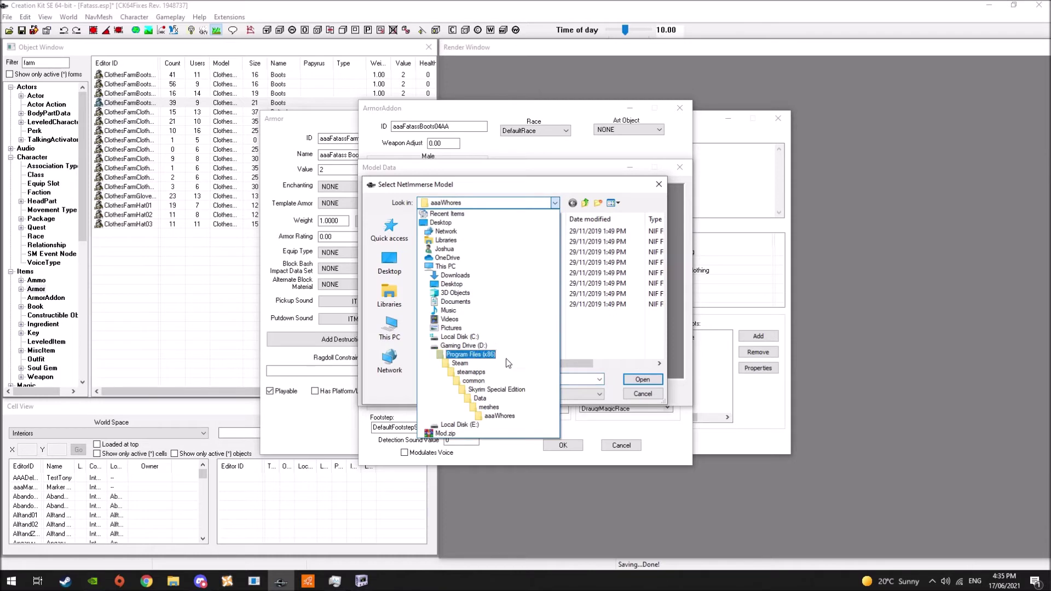
{"action": "left_click", "coordinate": [481, 408]}
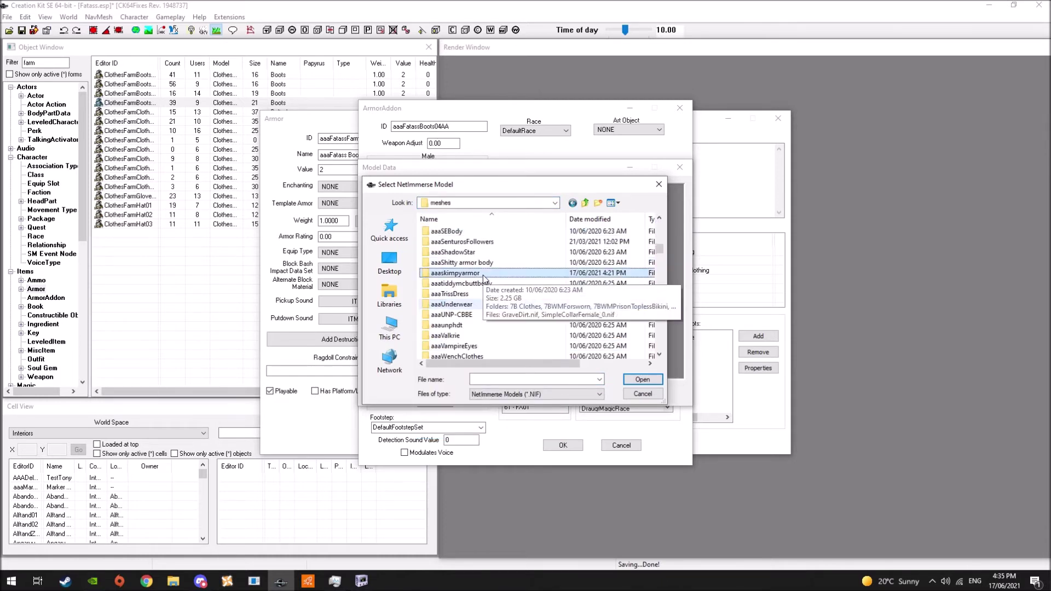
{"action": "double_click", "coordinate": [455, 274]}
{"action": "double_click", "coordinate": [483, 275]}
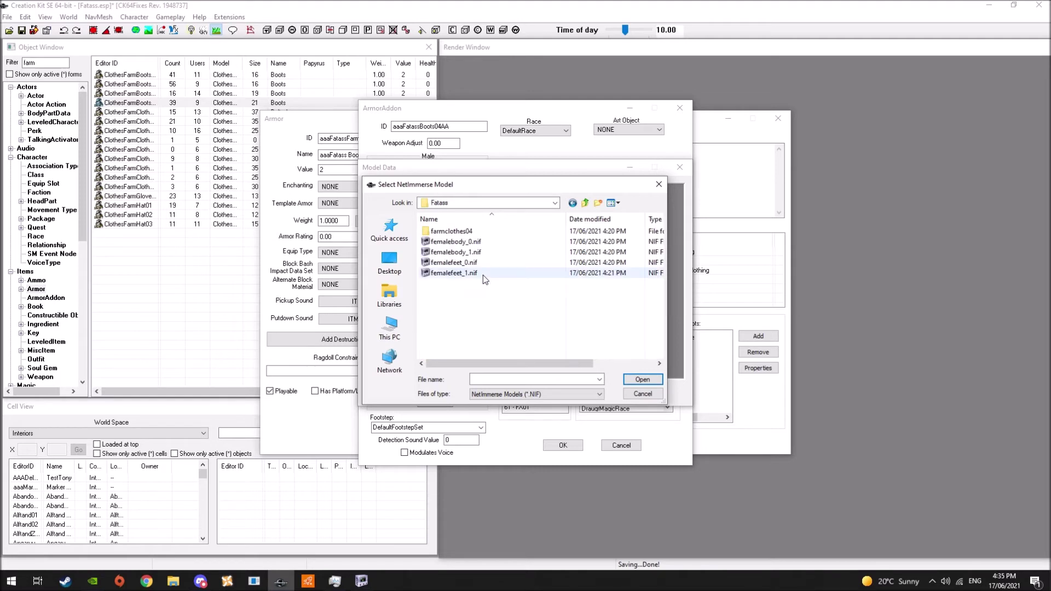
{"action": "left_click_drag", "start_coordinate": [464, 185], "coordinate": [501, 267]}
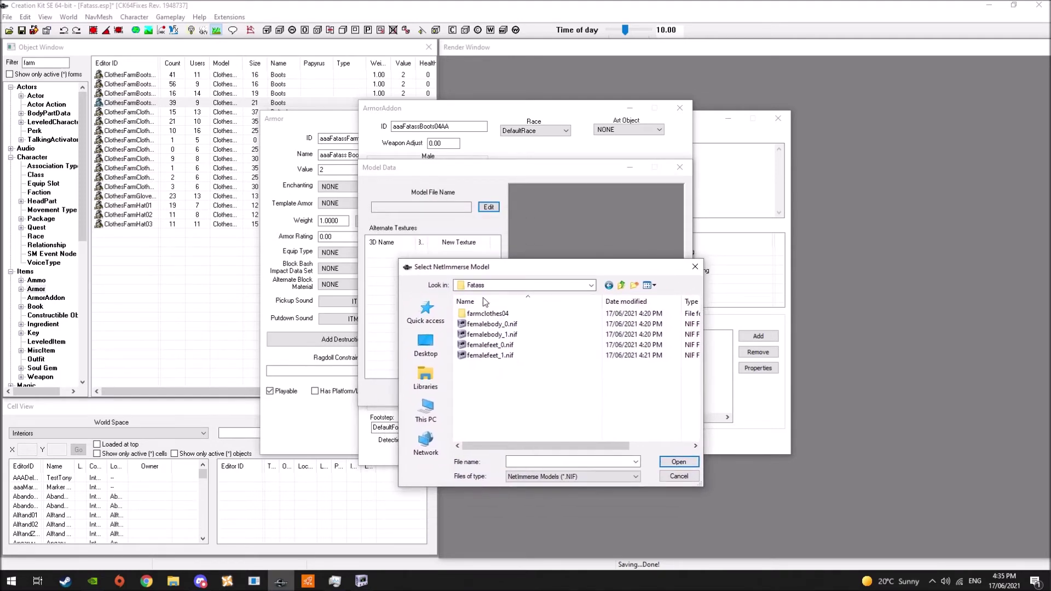
{"action": "double_click", "coordinate": [487, 316]}
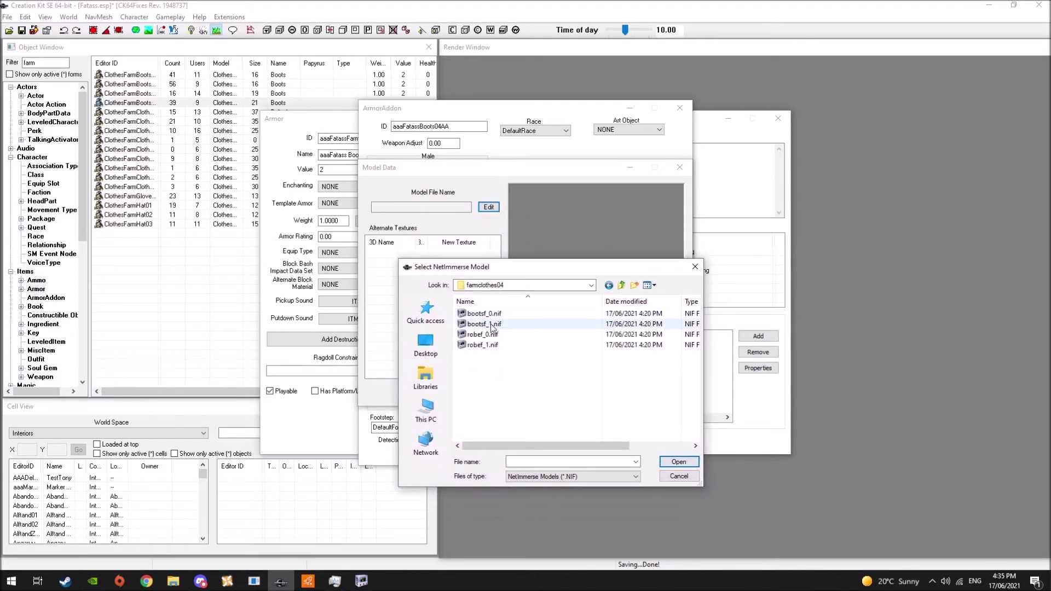
{"action": "double_click", "coordinate": [484, 324]}
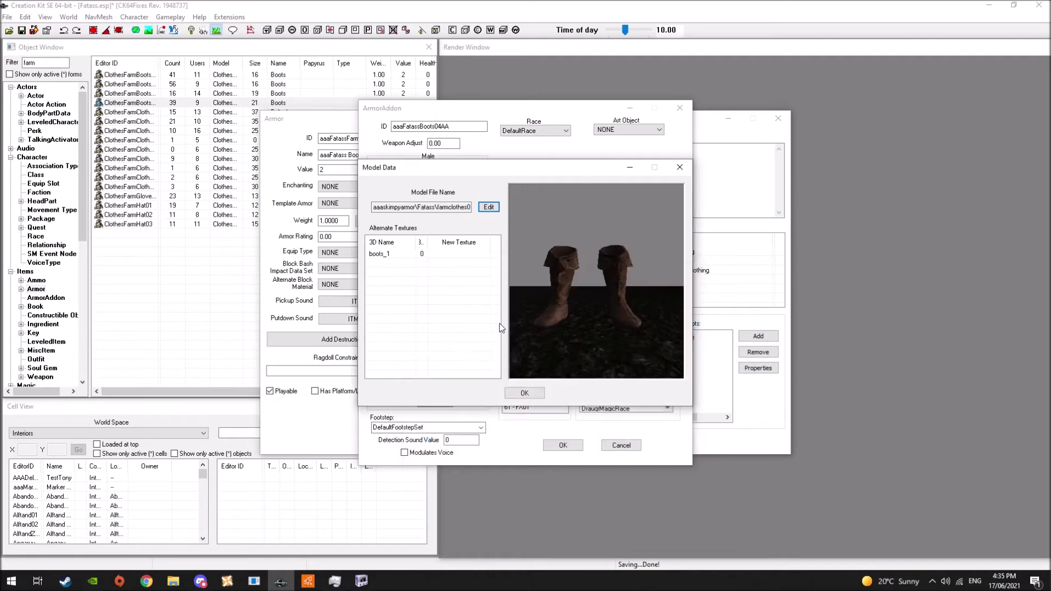
{"action": "left_click", "coordinate": [521, 393]}
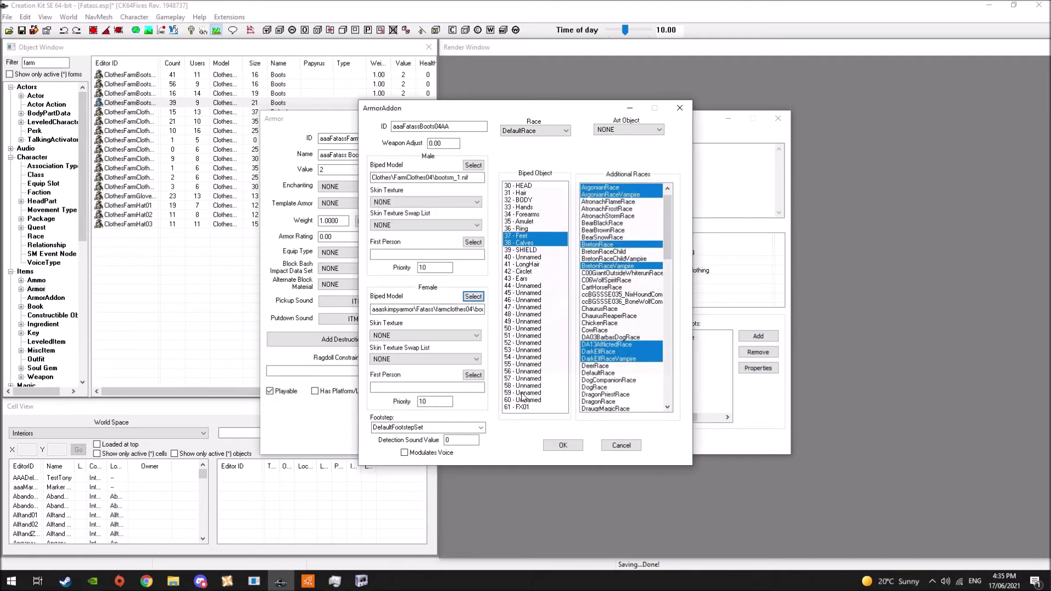
{"action": "left_click", "coordinate": [562, 446]}
{"action": "left_click", "coordinate": [558, 333]}
Replace FarmerBoots04AA with aaaFatassBoots04AA in the armor's models and save the armor as a new form
{"action": "right_click", "coordinate": [579, 395]}
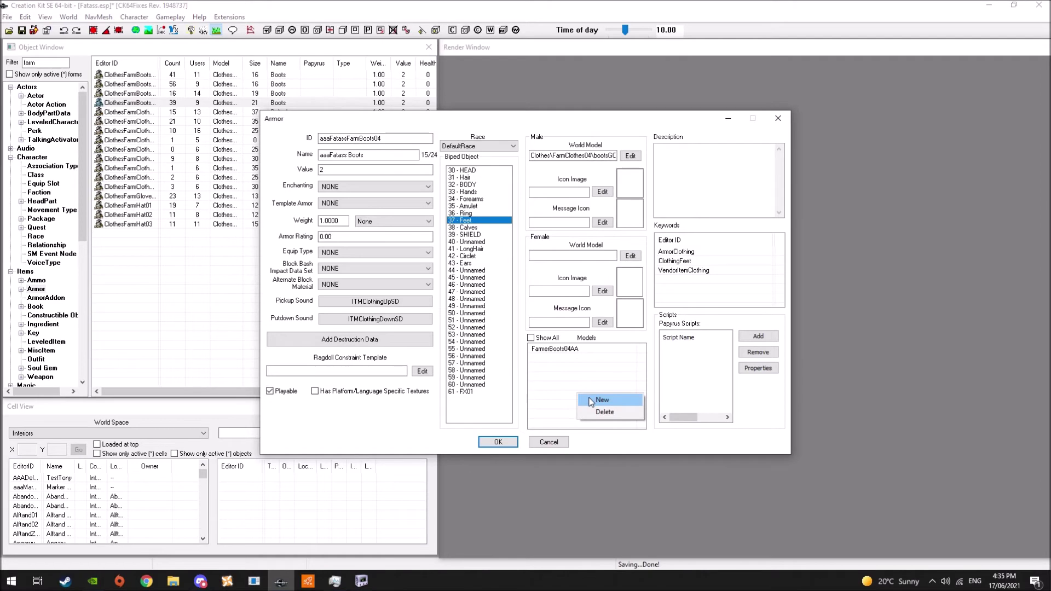
{"action": "left_click", "coordinate": [591, 400]}
{"action": "type", "text": "aaaFatass"}
{"action": "double_click", "coordinate": [304, 213]}
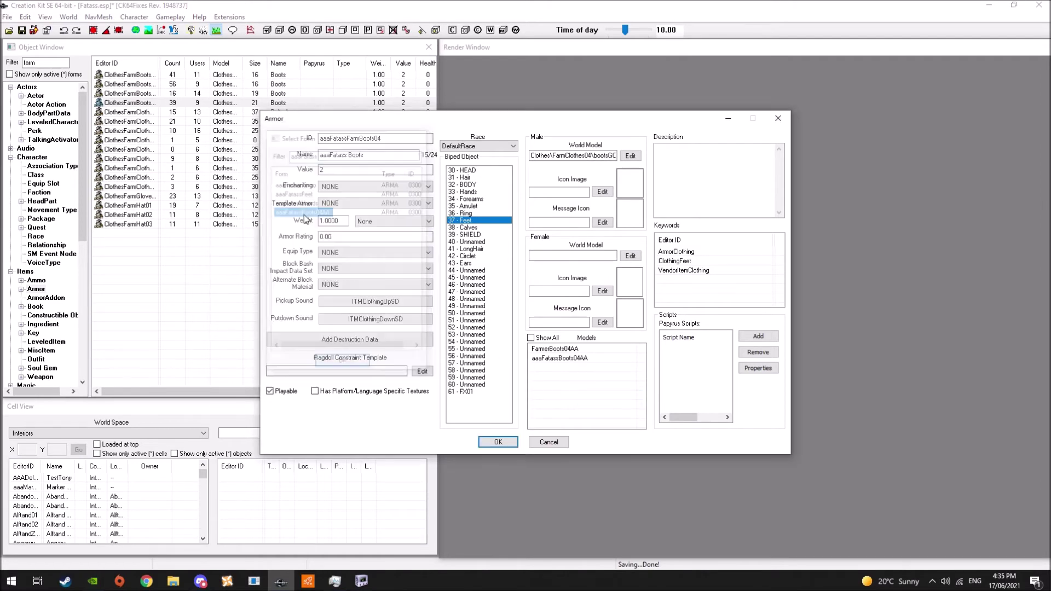
{"action": "left_click", "coordinate": [550, 350]}
{"action": "key", "text": "Delete"}
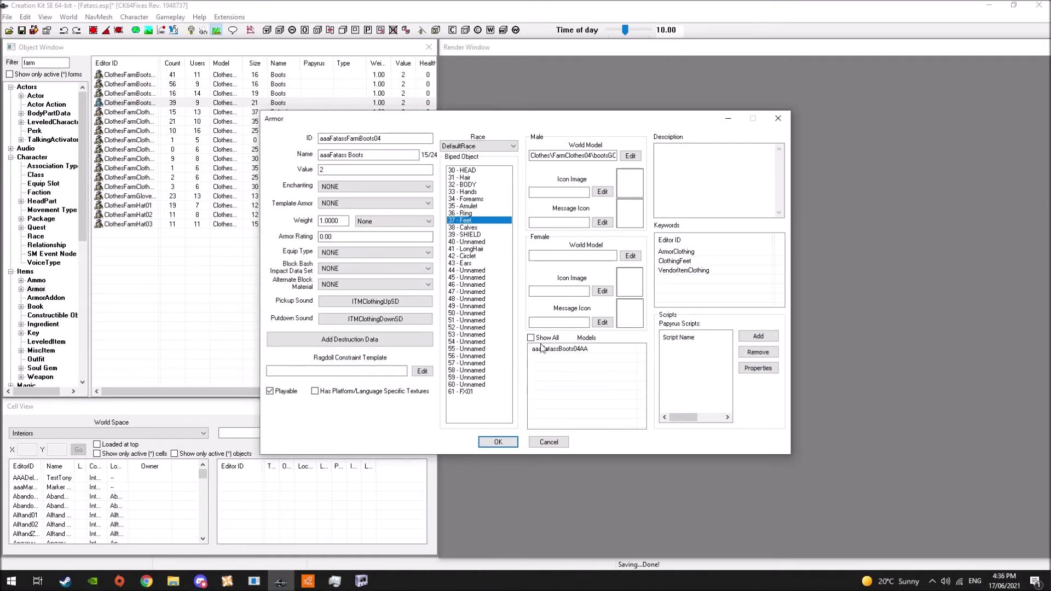
{"action": "key", "text": "Return"}
{"action": "left_click", "coordinate": [540, 343]}
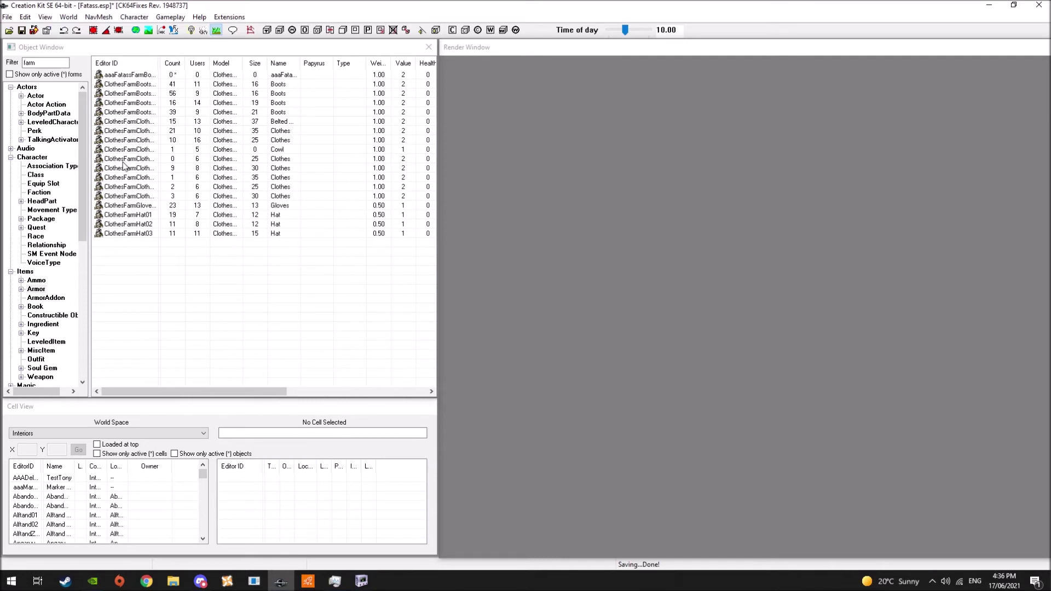
Open the ClothesFarmClothesVariant04 armor and set its ID to aaaFatassFarmClothesVariant04 and its name to aaaFatass Clothes
{"action": "left_click", "coordinate": [129, 186]}
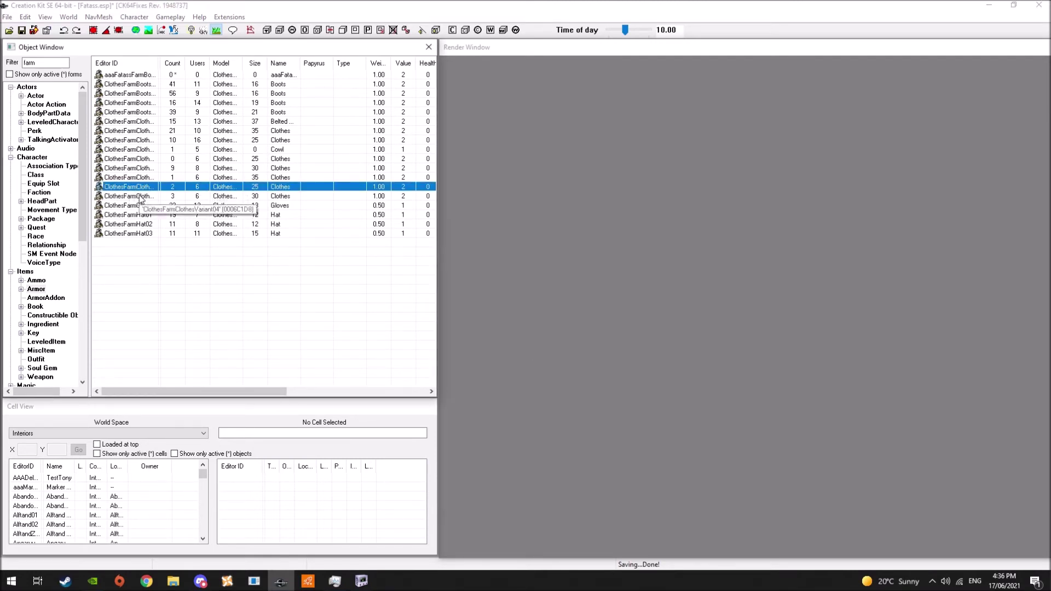
{"action": "double_click", "coordinate": [141, 196]}
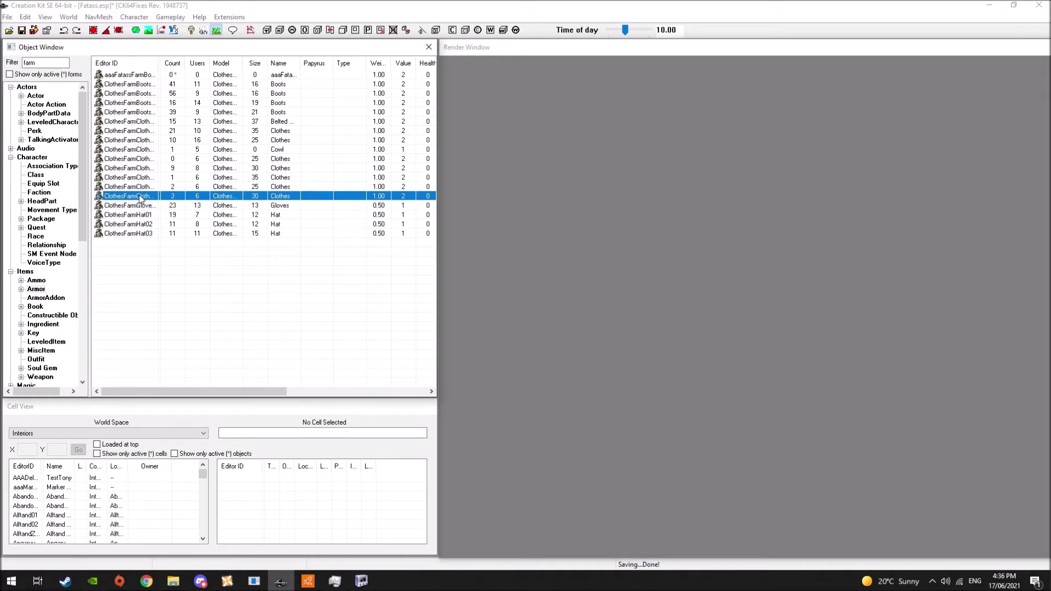
{"action": "key", "text": "Home"}
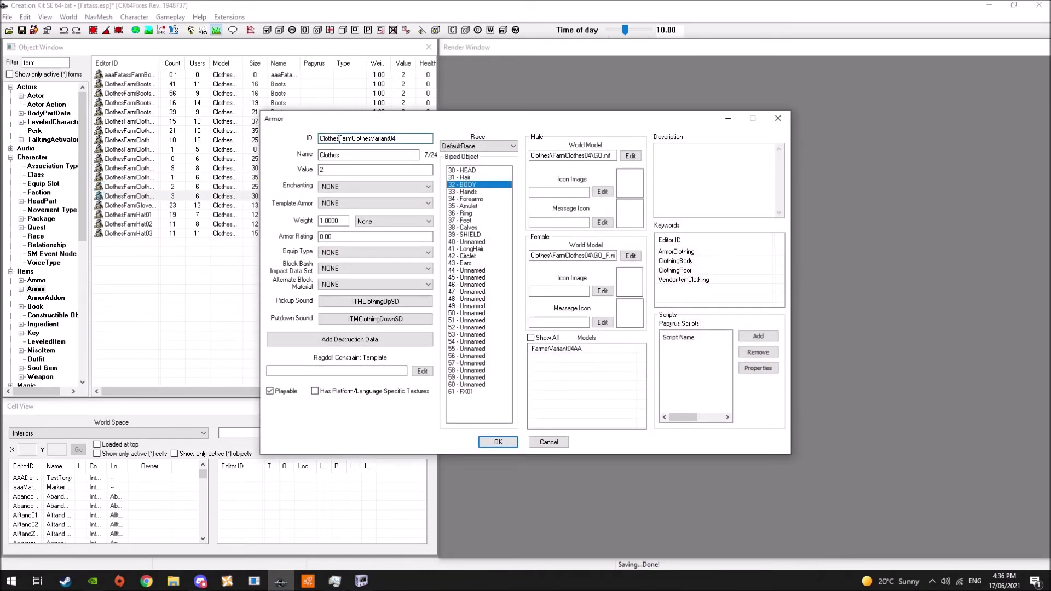
{"action": "type", "text": "aaaFatass"}
{"action": "key", "text": "Tab"}
{"action": "key", "text": "Home"}
{"action": "type", "text": "aaaFatass"}
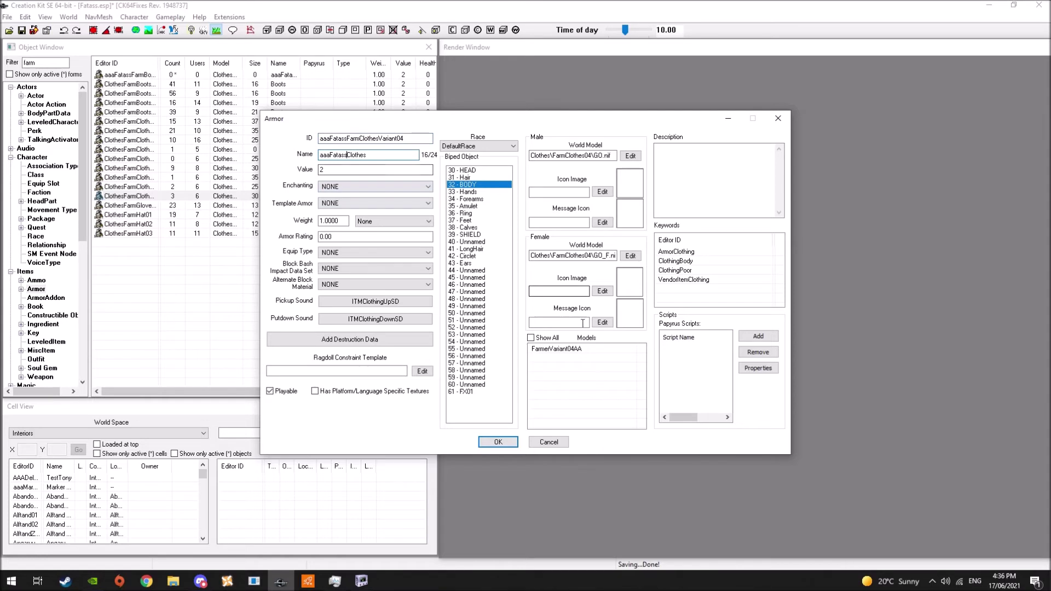
Set the ID of the clothes' FarmerVariant04AA armor addon to aaaFatassVariant04AA
{"action": "double_click", "coordinate": [556, 349]}
{"action": "key", "text": "Home"}
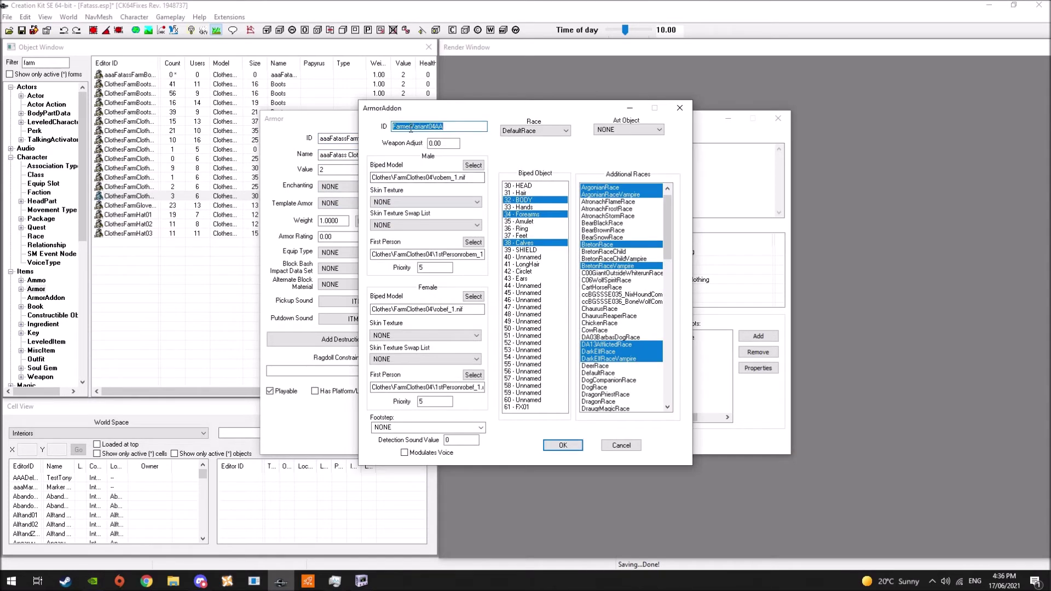
{"action": "type", "text": "aaaFatass"}
{"action": "key", "text": "Delete"}
{"action": "key", "text": "Delete"}
{"action": "key", "text": "Delete"}
{"action": "key", "text": "Delete"}
{"action": "key", "text": "Delete"}
{"action": "key", "text": "Delete"}
Set the addon's female biped model to the custom dress mesh from aaaskimpyarmor\Fatass and save the addon as a new form
{"action": "left_click", "coordinate": [474, 296]}
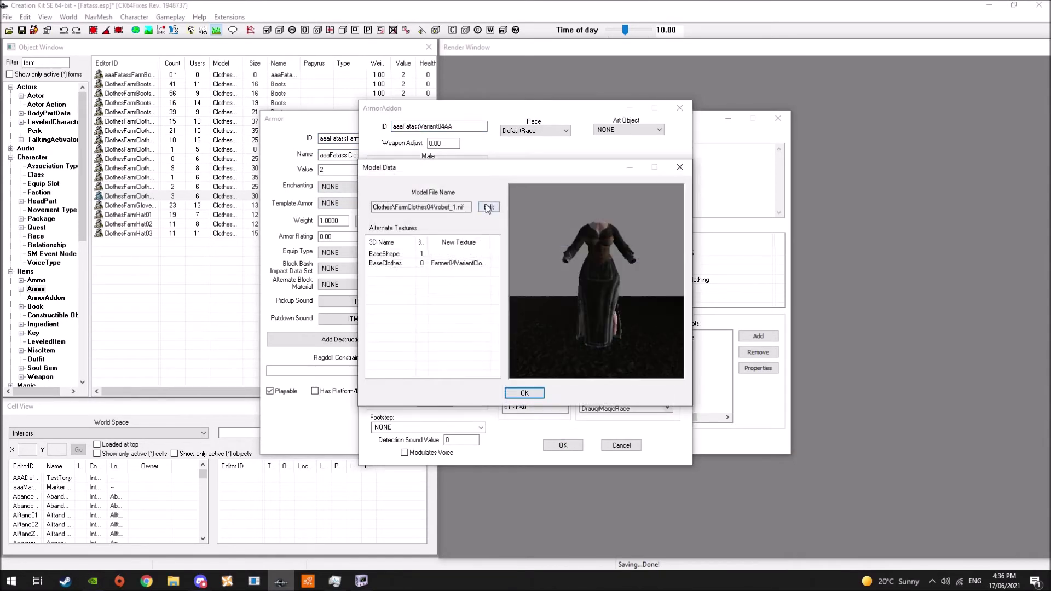
{"action": "left_click", "coordinate": [489, 207]}
{"action": "left_click", "coordinate": [492, 344]}
{"action": "double_click", "coordinate": [492, 344]}
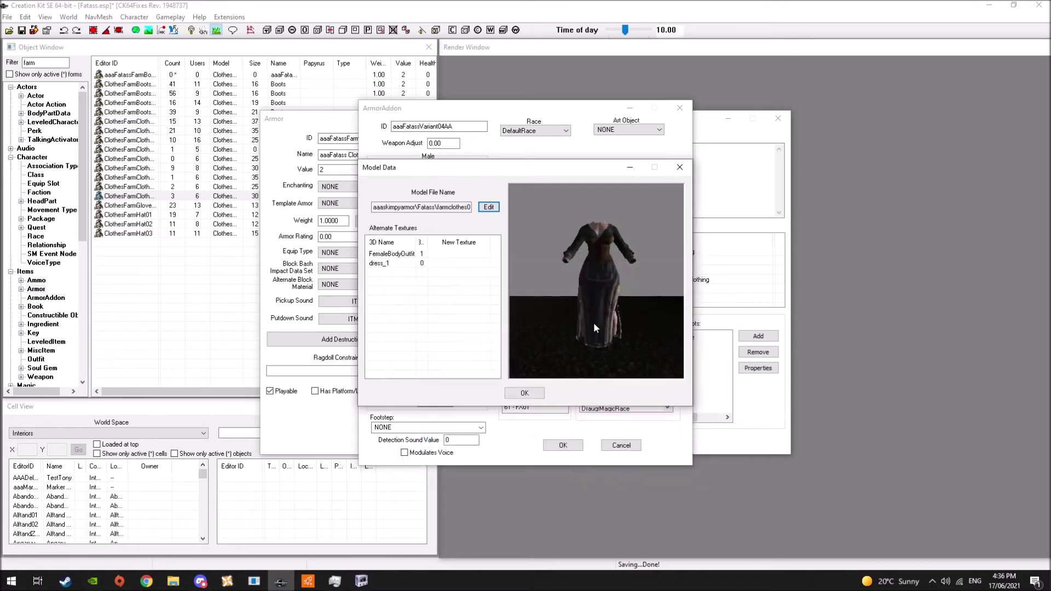
{"action": "left_click", "coordinate": [524, 393]}
{"action": "left_click", "coordinate": [562, 445]}
{"action": "left_click", "coordinate": [561, 334]}
Replace FarmerVariant04AA with aaaFatassVariant04AA in the clothes' models and save the armor as a new form
{"action": "right_click", "coordinate": [558, 394]}
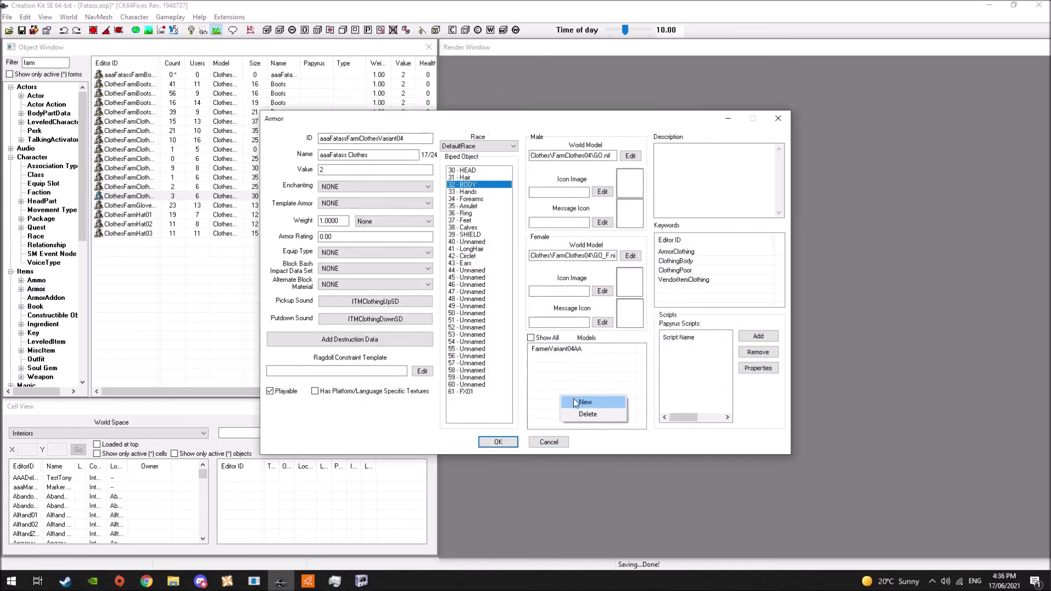
{"action": "left_click", "coordinate": [575, 401]}
{"action": "type", "text": "aaaFatass"}
{"action": "double_click", "coordinate": [298, 221]}
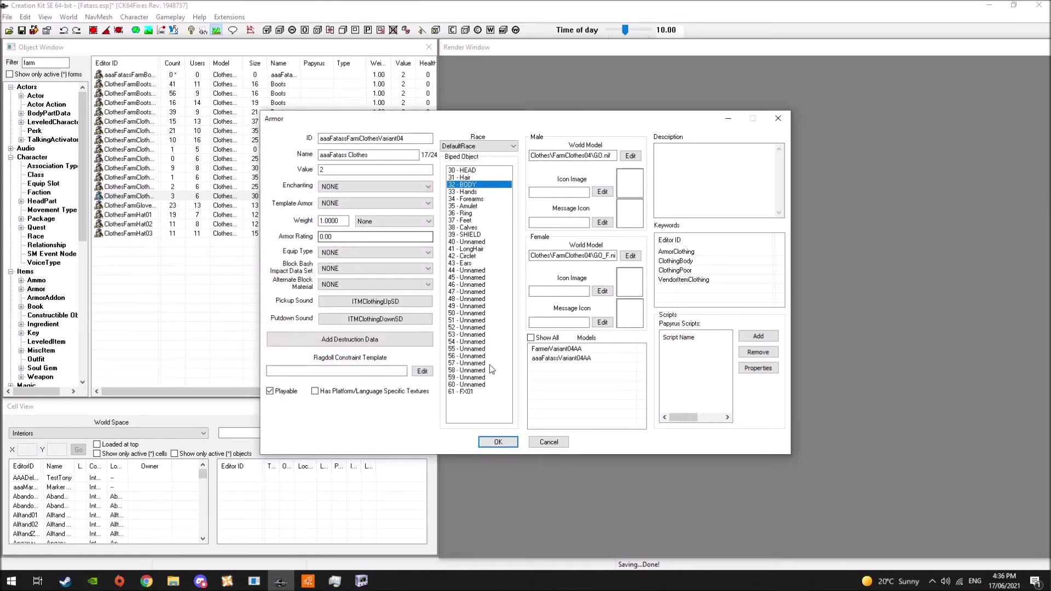
{"action": "key", "text": "Return"}
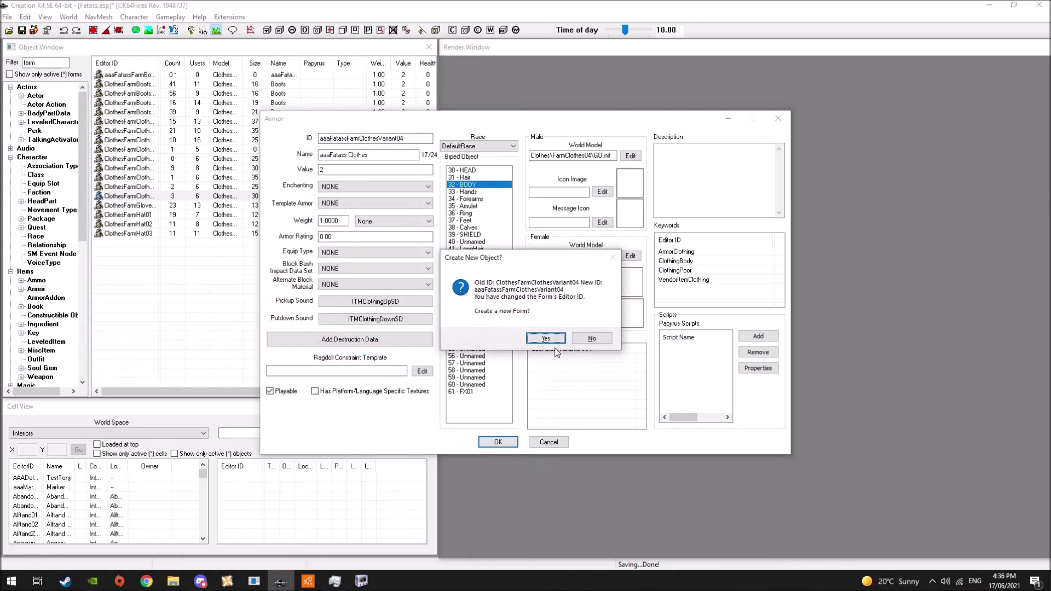
{"action": "left_click", "coordinate": [554, 347]}
Create a new outfit with the ID aaaFatassOutfit
{"action": "scroll", "coordinate": [45, 316], "scroll_direction": "down", "scroll_amount": 2}
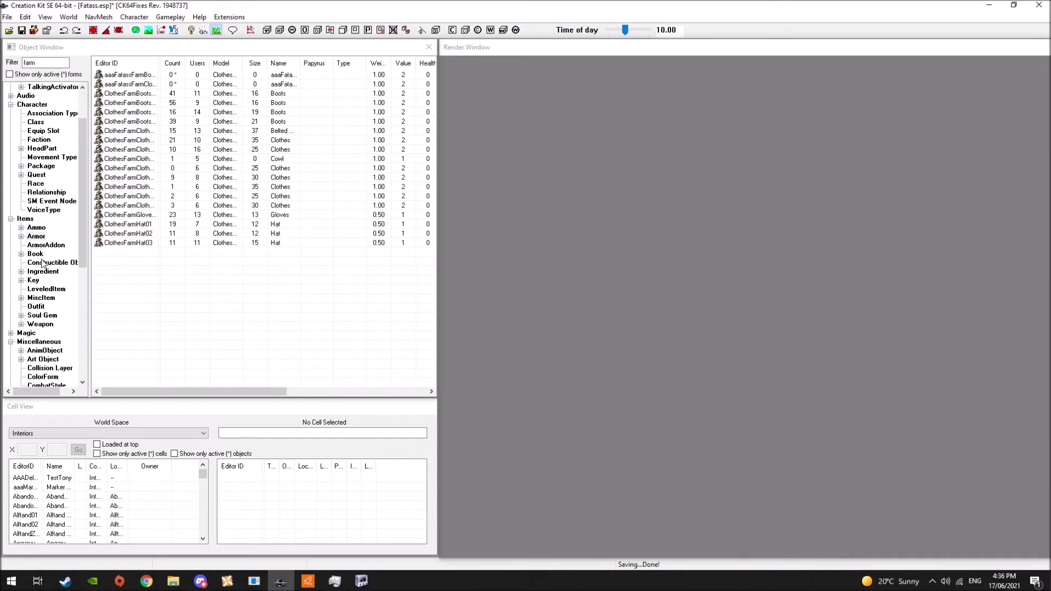
{"action": "scroll", "coordinate": [46, 208], "scroll_direction": "up", "scroll_amount": 1}
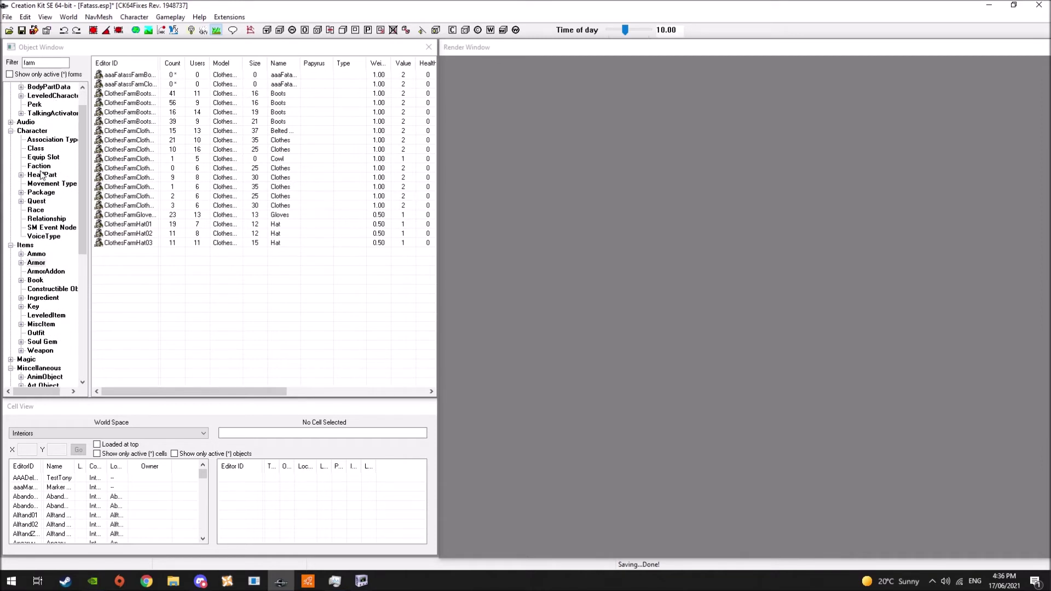
{"action": "scroll", "coordinate": [41, 159], "scroll_direction": "up", "scroll_amount": 1}
{"action": "scroll", "coordinate": [40, 239], "scroll_direction": "down", "scroll_amount": 2}
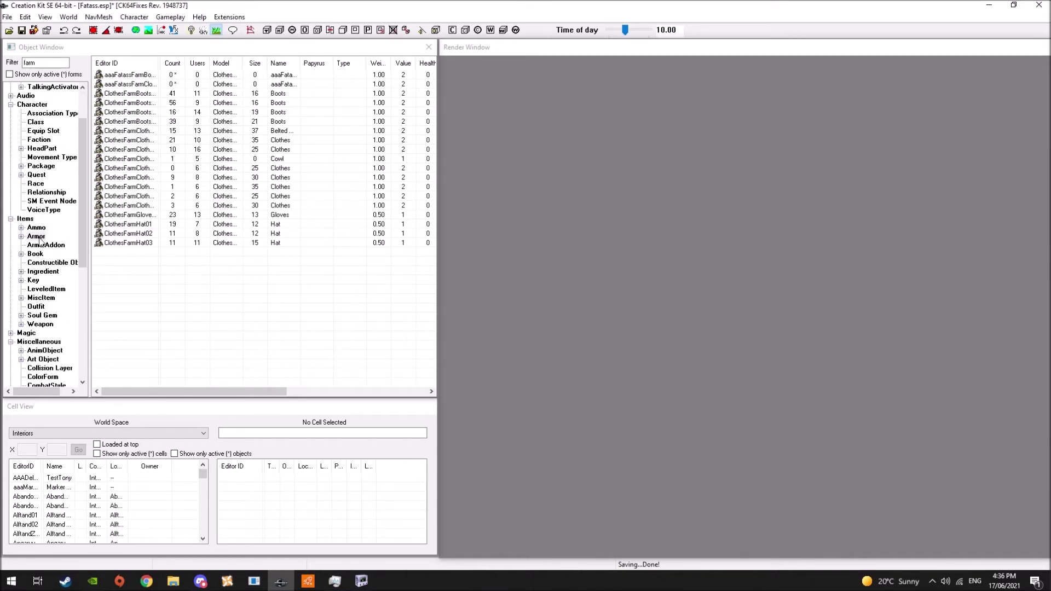
{"action": "left_click", "coordinate": [40, 307]}
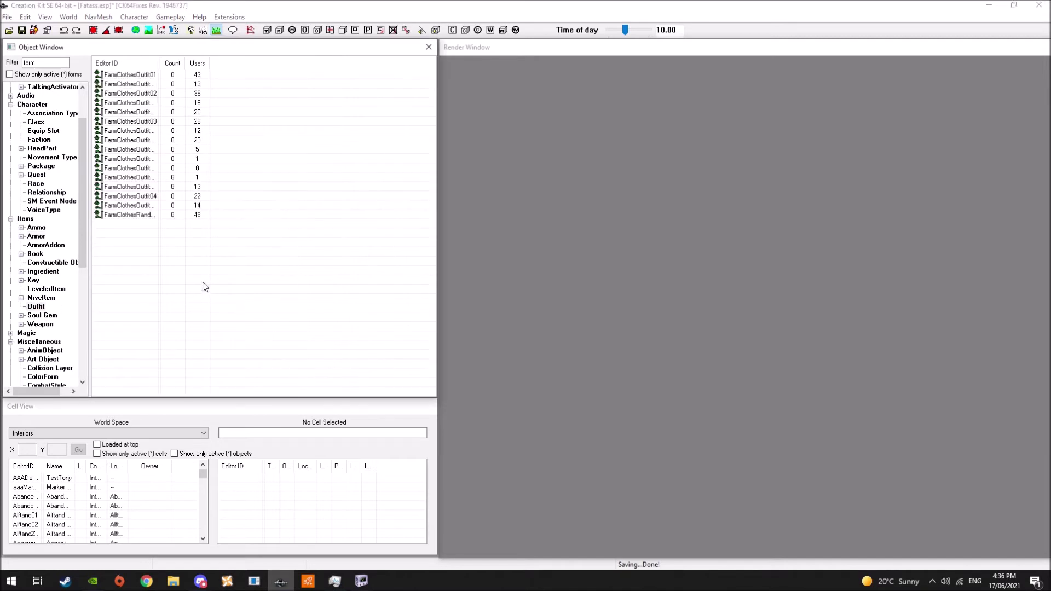
{"action": "right_click", "coordinate": [208, 284]}
{"action": "left_click", "coordinate": [224, 290]}
{"action": "type", "text": "aaaFatassOutfit"}
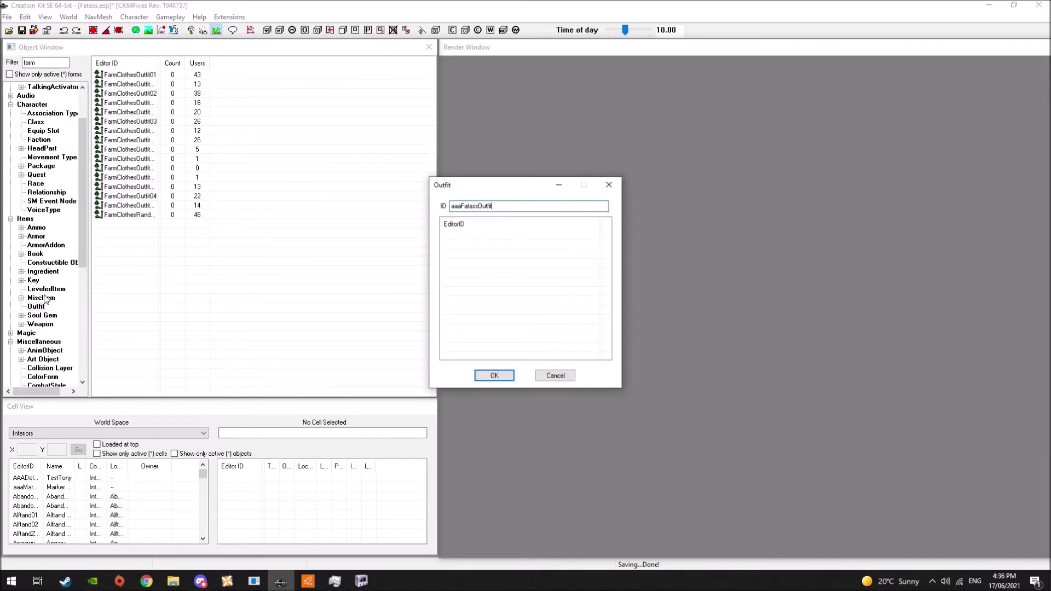
Add aaaFatassFarmBoots04 and aaaFatassFarmClothesVariant04 to the new outfit and save it
{"action": "left_click", "coordinate": [36, 237]}
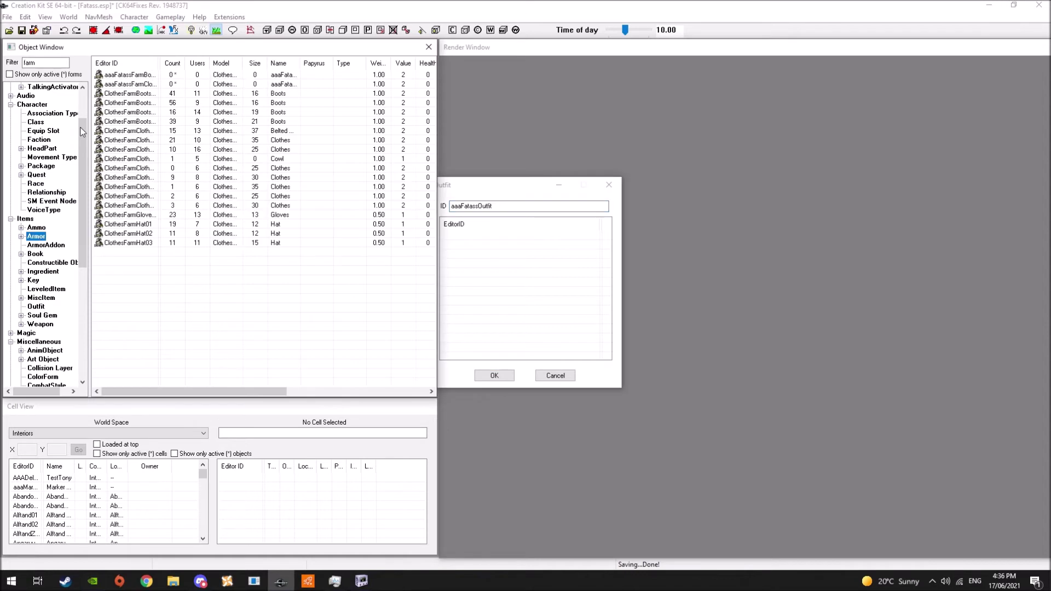
{"action": "left_click", "coordinate": [124, 84]}
{"action": "left_click", "coordinate": [129, 80], "text": "shift"}
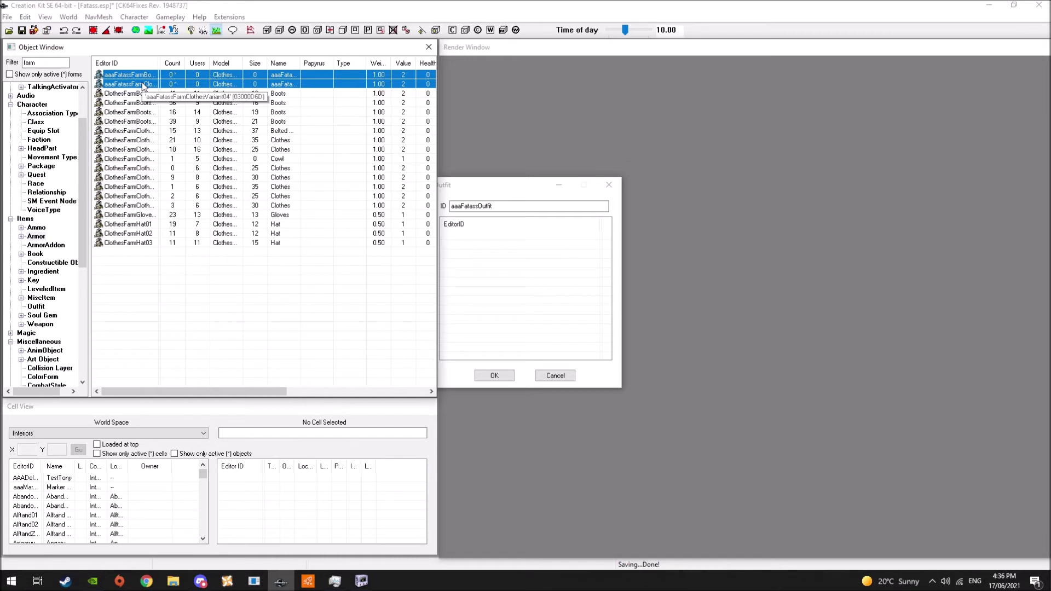
{"action": "left_click_drag", "start_coordinate": [138, 83], "coordinate": [546, 306]}
{"action": "left_click", "coordinate": [495, 376]}
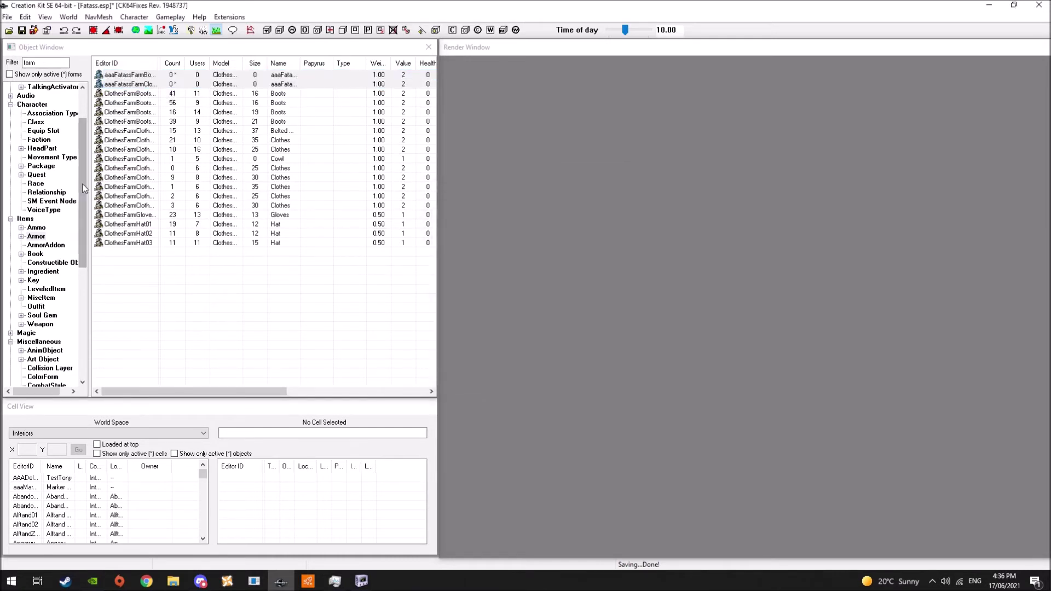
Filter the actors by aaaFatass and open the aaaFatass actor
{"action": "scroll", "coordinate": [53, 118], "scroll_direction": "up", "scroll_amount": 2}
{"action": "left_click", "coordinate": [36, 96]}
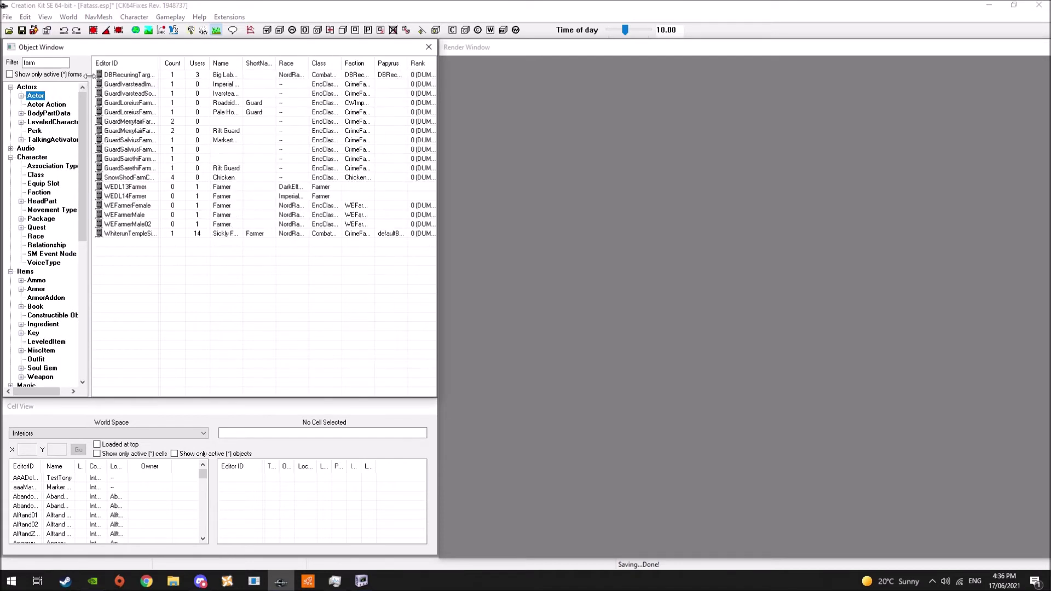
{"action": "double_click", "coordinate": [34, 63]}
{"action": "type", "text": "aaaFatass"}
{"action": "left_click", "coordinate": [116, 75]}
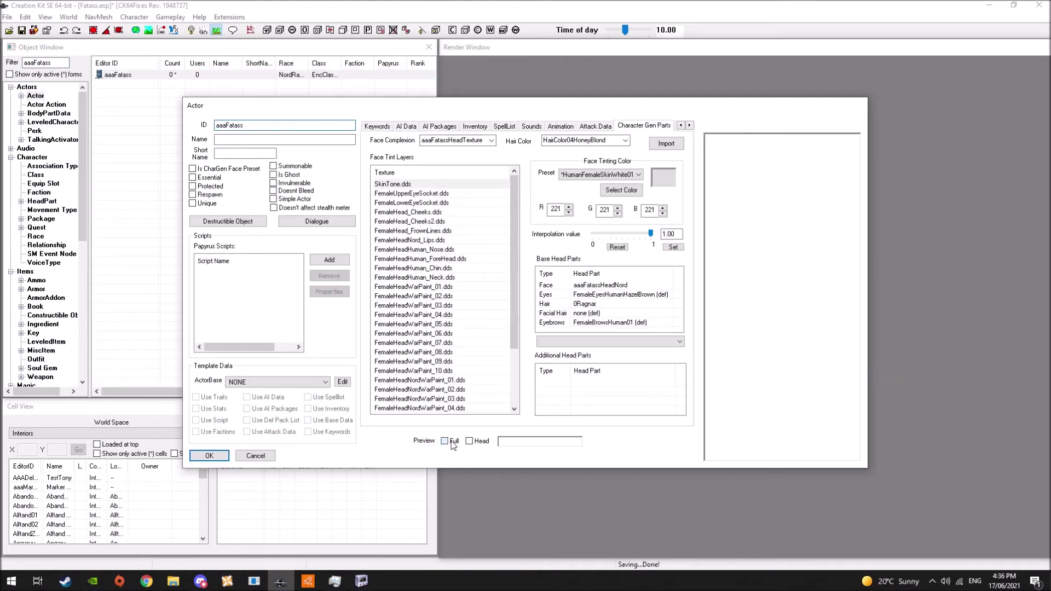
Enable the actor's full-body preview and examine the body from another angle with the actor's traits displayed
{"action": "left_click", "coordinate": [444, 442]}
{"action": "scroll", "coordinate": [763, 294], "scroll_direction": "up", "scroll_amount": 5}
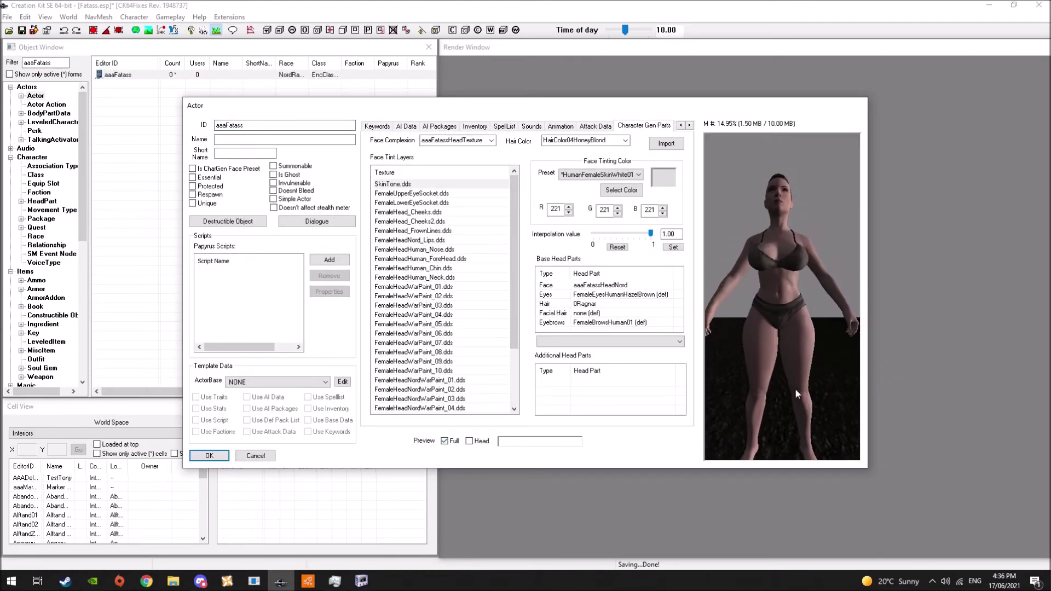
{"action": "left_click", "coordinate": [680, 126]}
{"action": "left_click", "coordinate": [681, 126]}
{"action": "left_click", "coordinate": [680, 126]}
{"action": "left_click", "coordinate": [681, 125]}
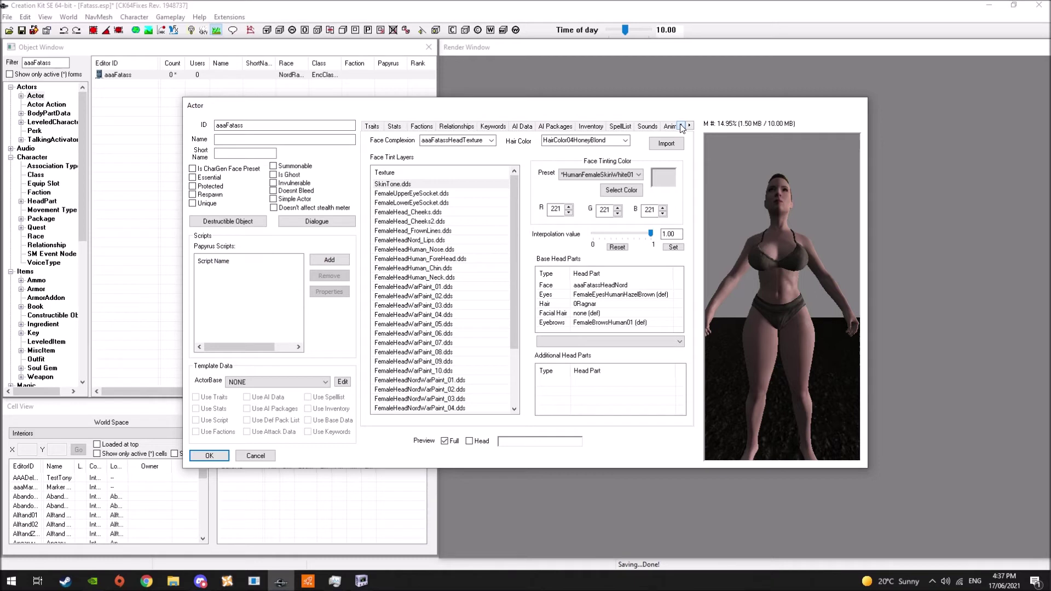
{"action": "left_click", "coordinate": [372, 126]}
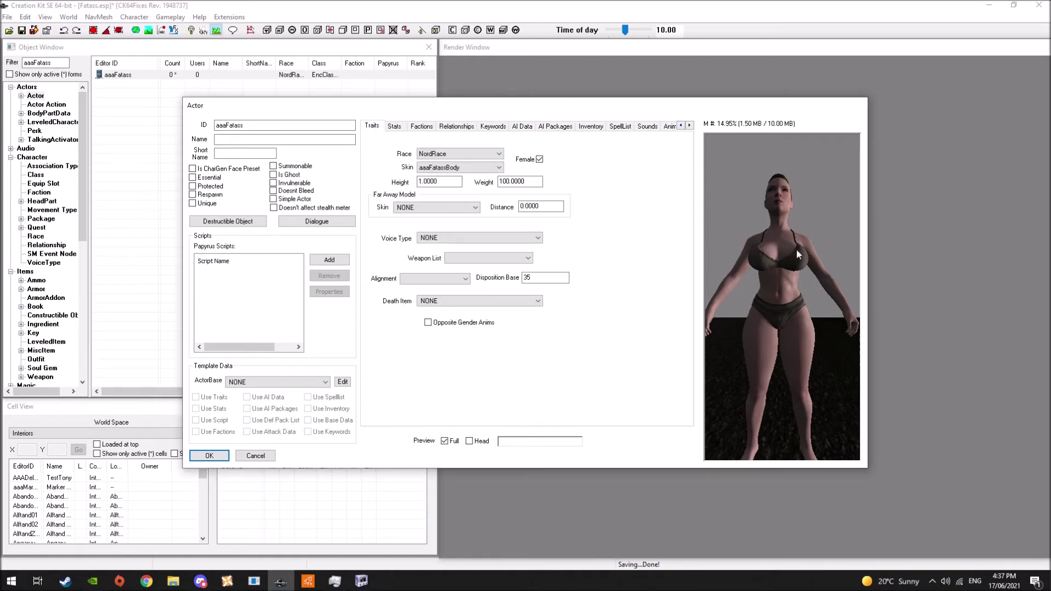
{"action": "left_click_drag", "start_coordinate": [782, 247], "coordinate": [690, 321]}
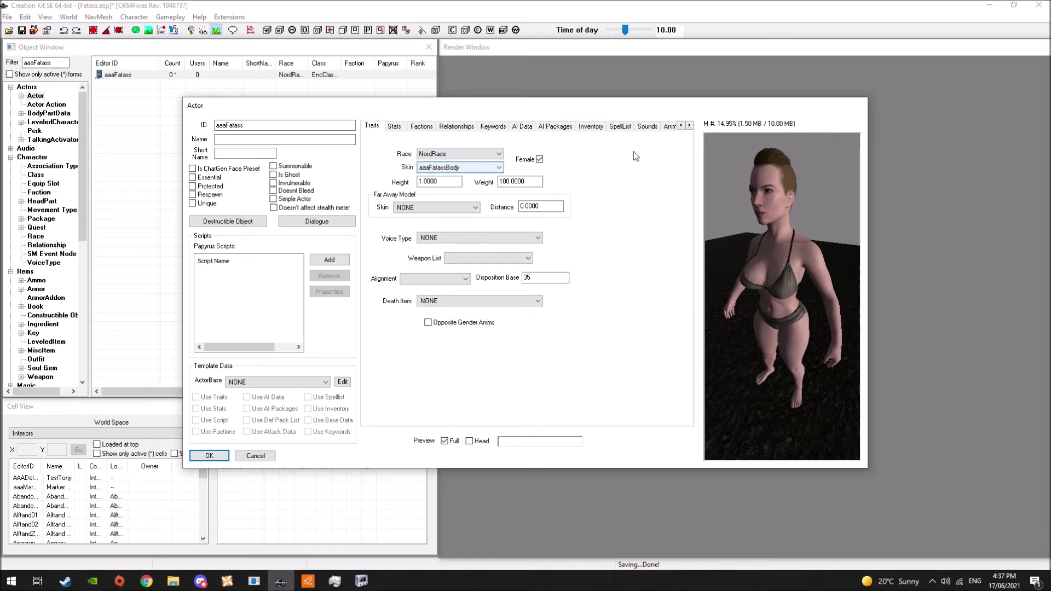
Set the actor's default outfit to aaaFatassOutfit
{"action": "left_click", "coordinate": [600, 127]}
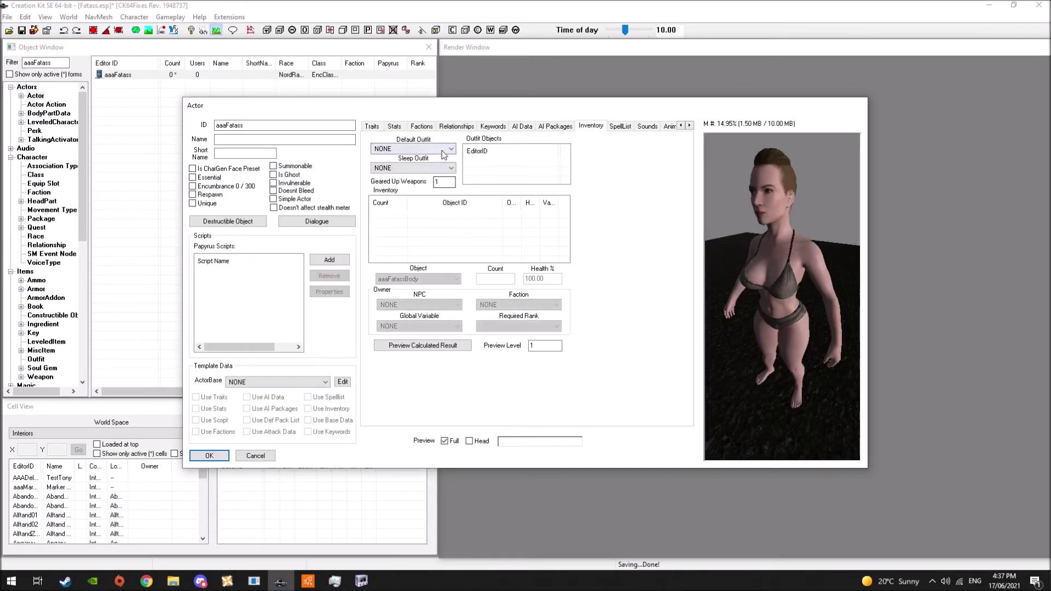
{"action": "left_click", "coordinate": [449, 149]}
{"action": "left_click", "coordinate": [457, 166]}
{"action": "left_click", "coordinate": [437, 166]}
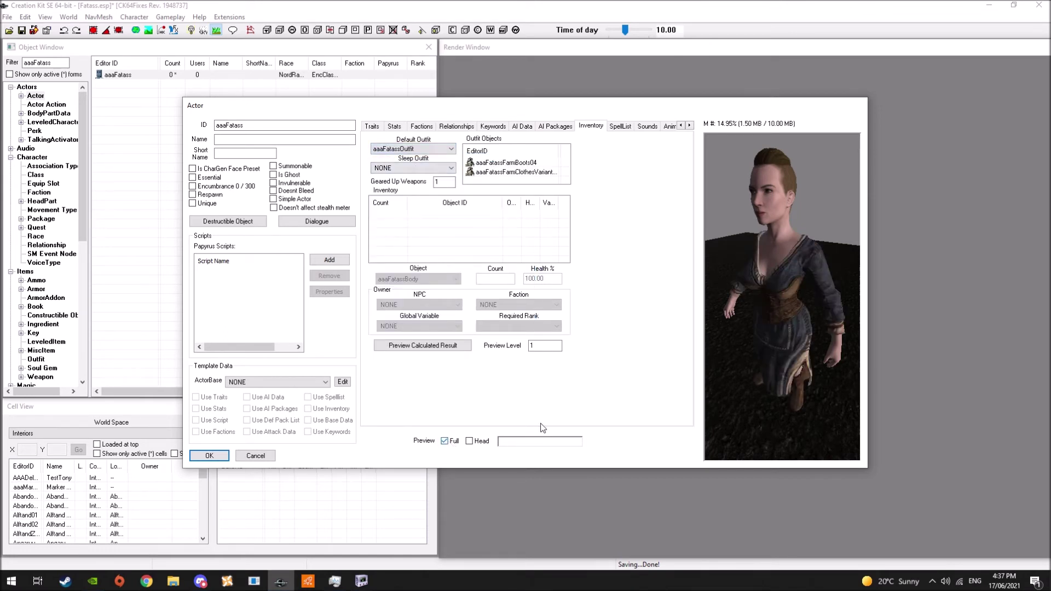
Switch the default outfit to NONE and back to aaaFatassOutfit to compare the unclothed and clothed previews
{"action": "left_click", "coordinate": [451, 148]}
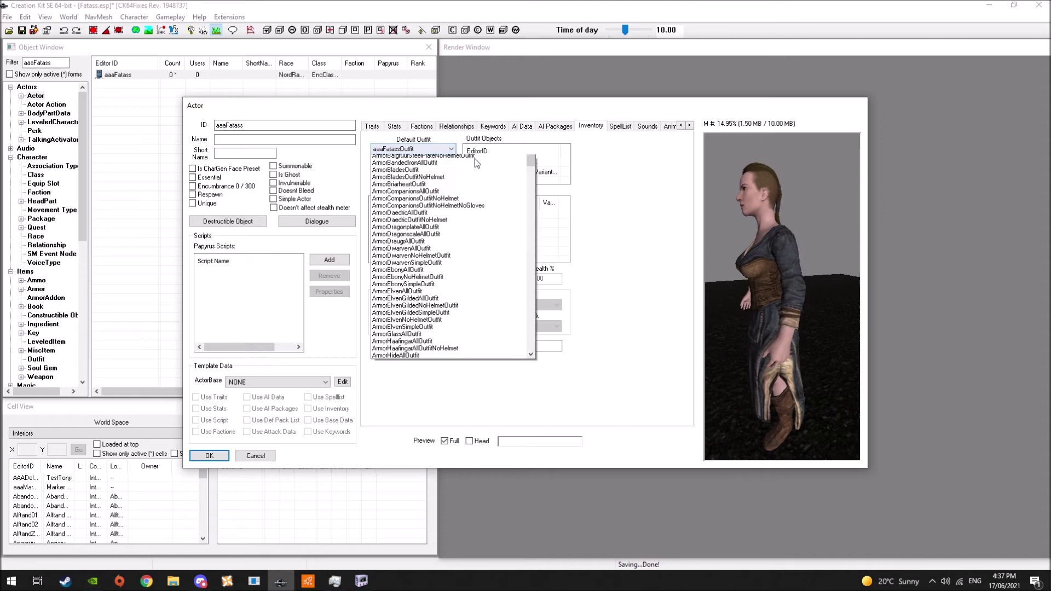
{"action": "scroll", "coordinate": [446, 165], "scroll_direction": "up", "scroll_amount": 1}
{"action": "left_click", "coordinate": [414, 159]}
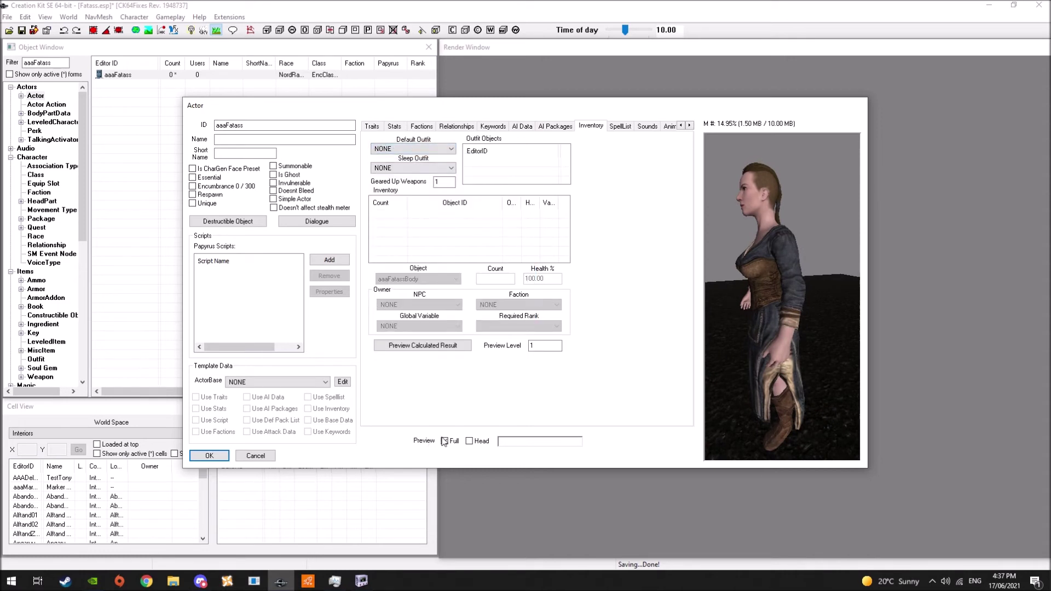
{"action": "left_click", "coordinate": [437, 150]}
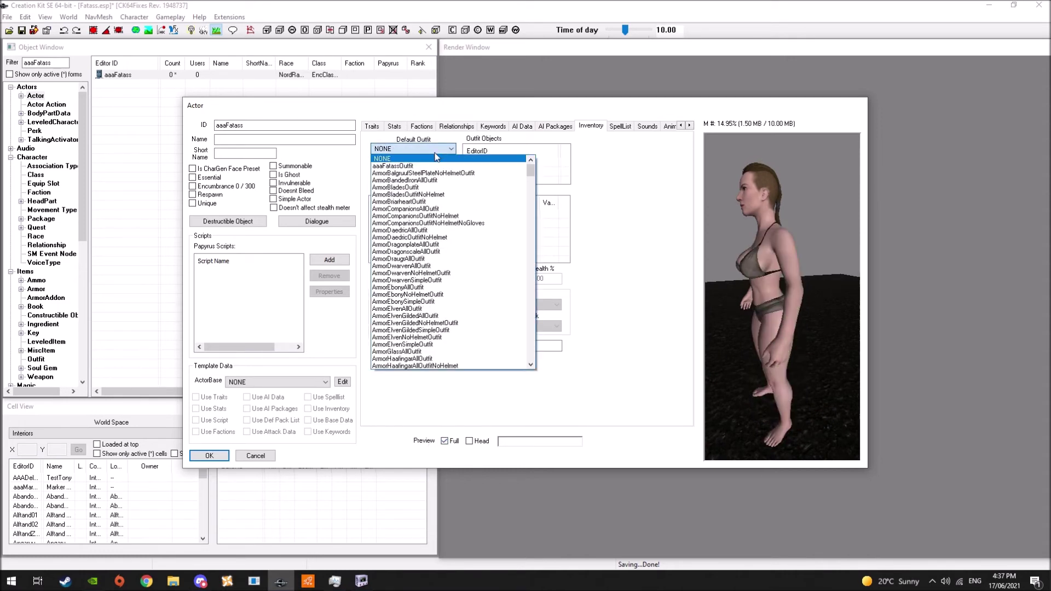
{"action": "left_click", "coordinate": [417, 166]}
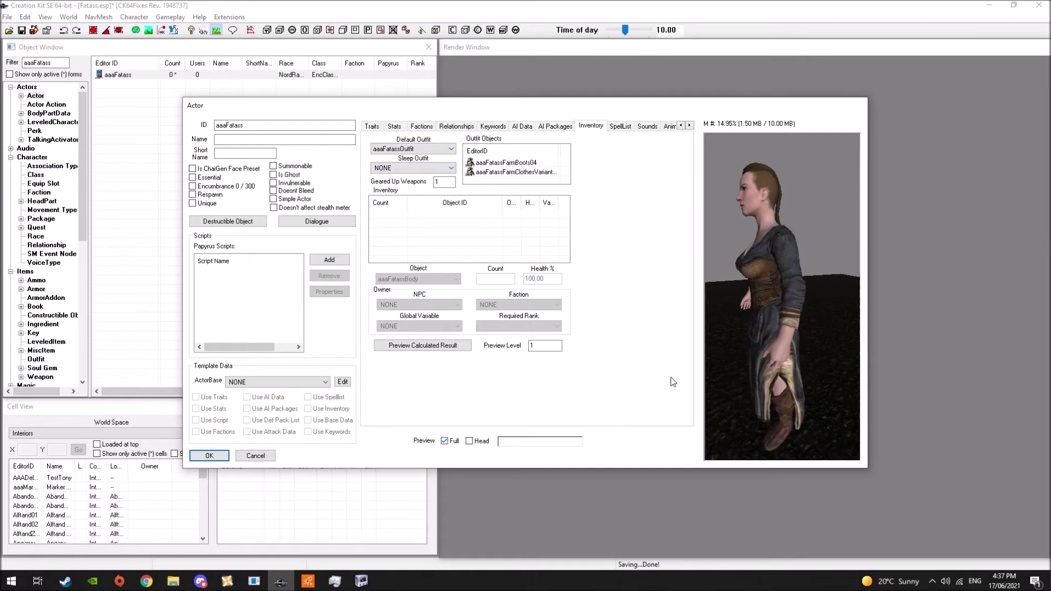
Inspect the outfit's fit up close on the full-body preview and save the actor's changes
{"action": "left_click_drag", "start_coordinate": [744, 284], "coordinate": [782, 318]}
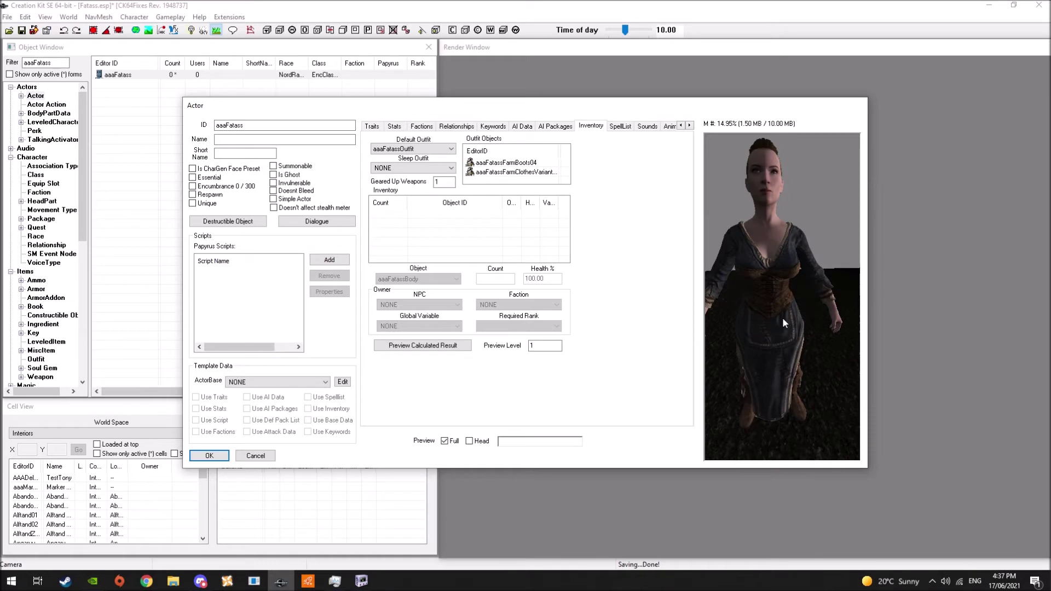
{"action": "scroll", "coordinate": [787, 289], "scroll_direction": "up", "scroll_amount": 3}
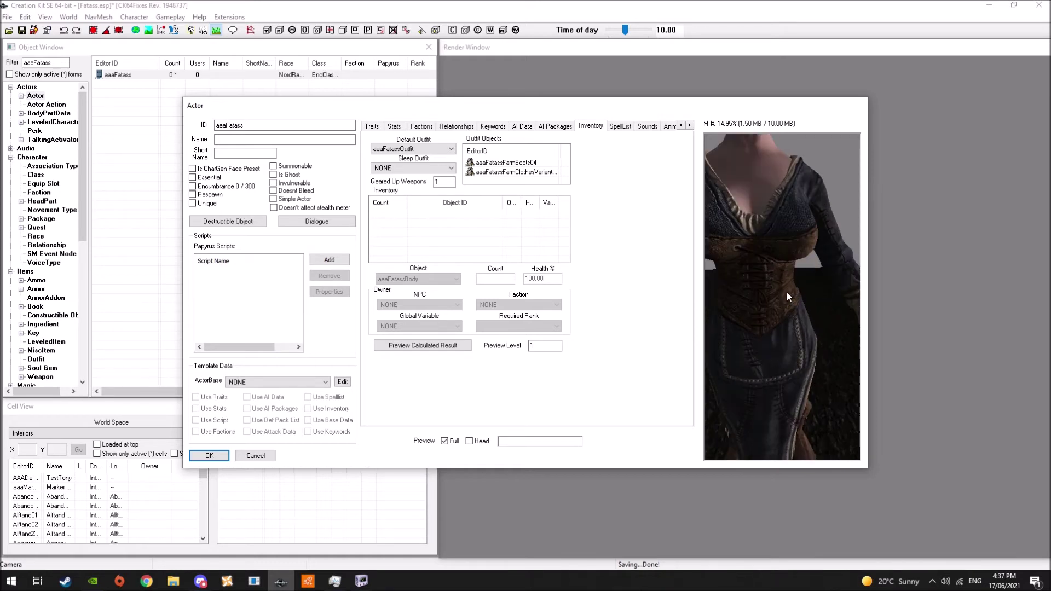
{"action": "mouse_move", "coordinate": [786, 291]}
{"action": "left_mouse_down"}
{"action": "mouse_move", "coordinate": [624, 250]}
{"action": "mouse_move", "coordinate": [769, 300]}
{"action": "left_mouse_up"}
{"action": "scroll", "coordinate": [764, 292], "scroll_direction": "down", "scroll_amount": 4}
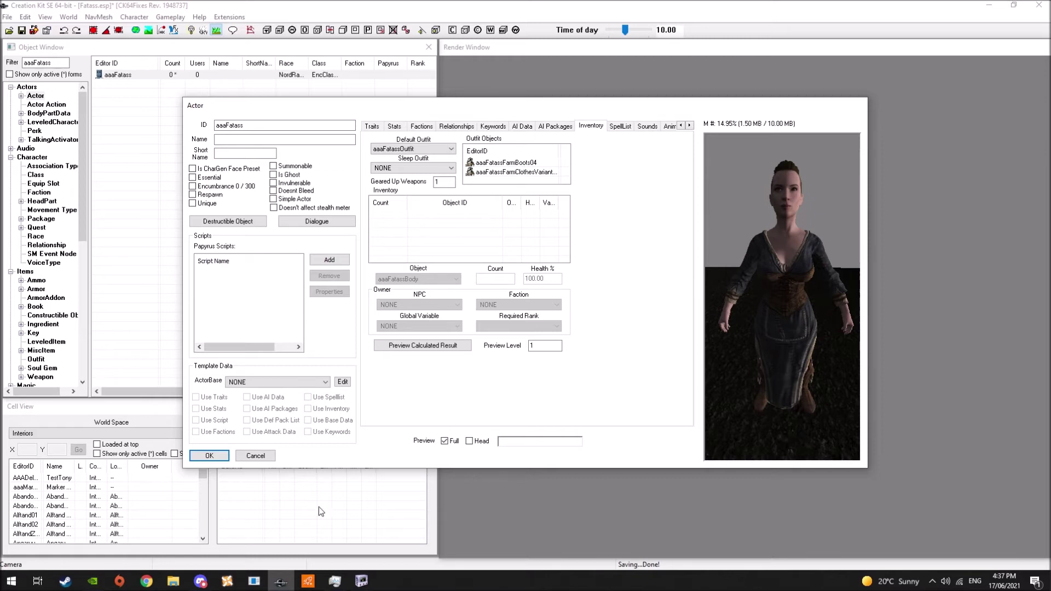
{"action": "left_click_drag", "start_coordinate": [754, 262], "coordinate": [787, 268]}
{"action": "scroll", "coordinate": [764, 204], "scroll_direction": "up", "scroll_amount": 3}
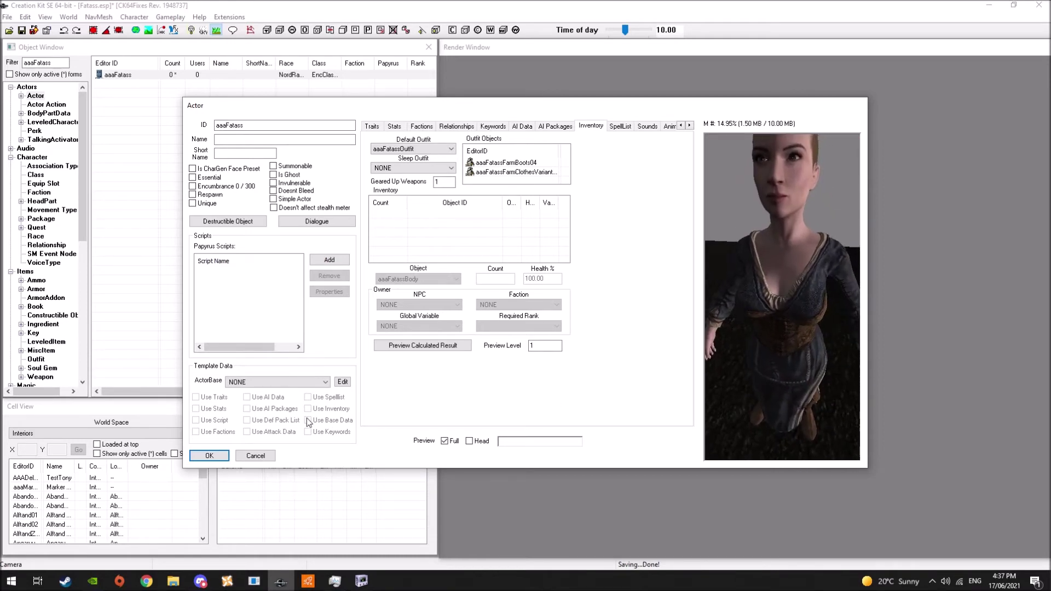
{"action": "left_click", "coordinate": [209, 456]}
{"action": "scroll", "coordinate": [24, 272], "scroll_direction": "down", "scroll_amount": 2}
{"action": "scroll", "coordinate": [25, 272], "scroll_direction": "up", "scroll_amount": 2}
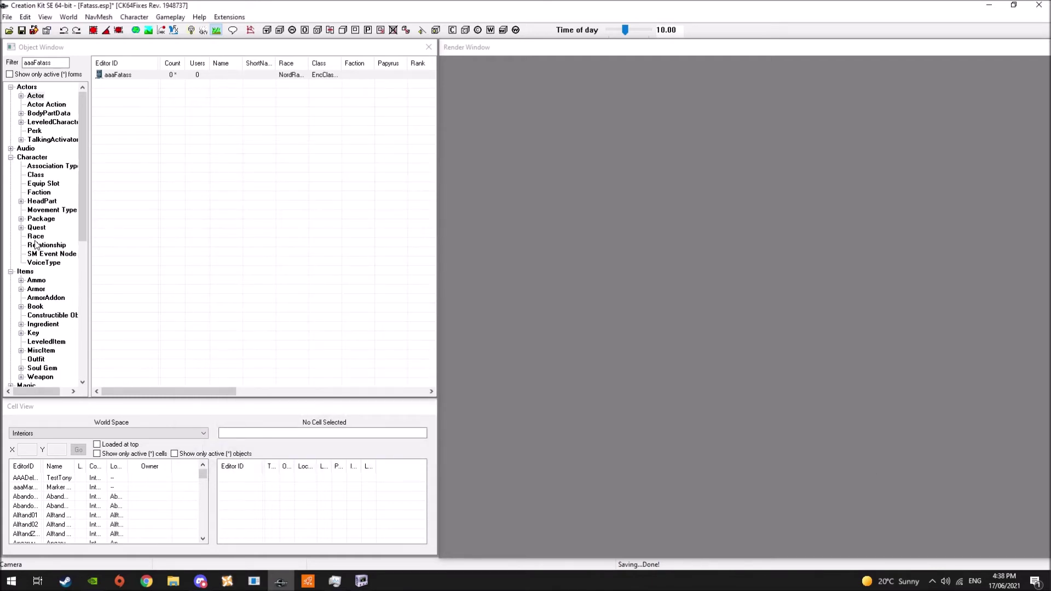
Find NordRace among the races, open it and change its ID to aaaFatassNordRace
{"action": "left_click", "coordinate": [35, 237]}
{"action": "double_click", "coordinate": [43, 63]}
{"action": "type", "text": "rd"}
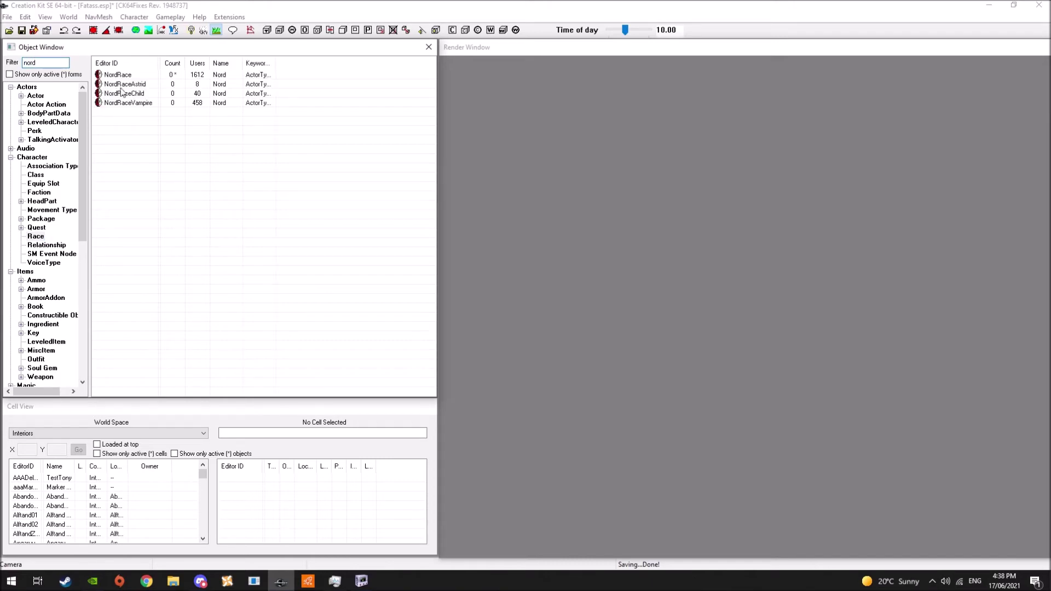
{"action": "double_click", "coordinate": [118, 75]}
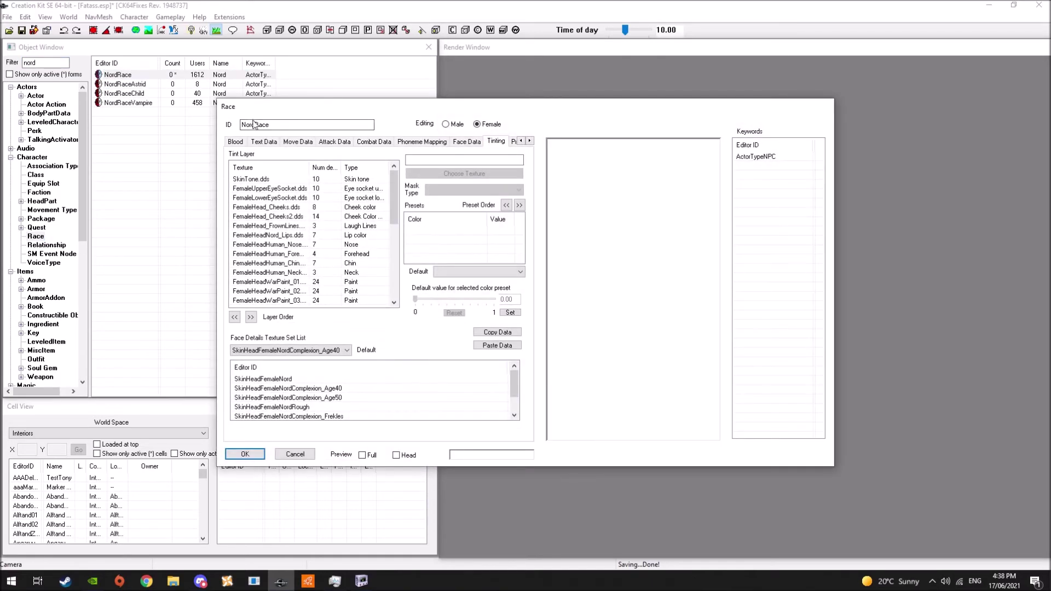
{"action": "left_click", "coordinate": [243, 124]}
{"action": "type", "text": "aaaFatass"}
Set the race's display name to "aaaFatass Nord"
{"action": "left_click", "coordinate": [263, 143]}
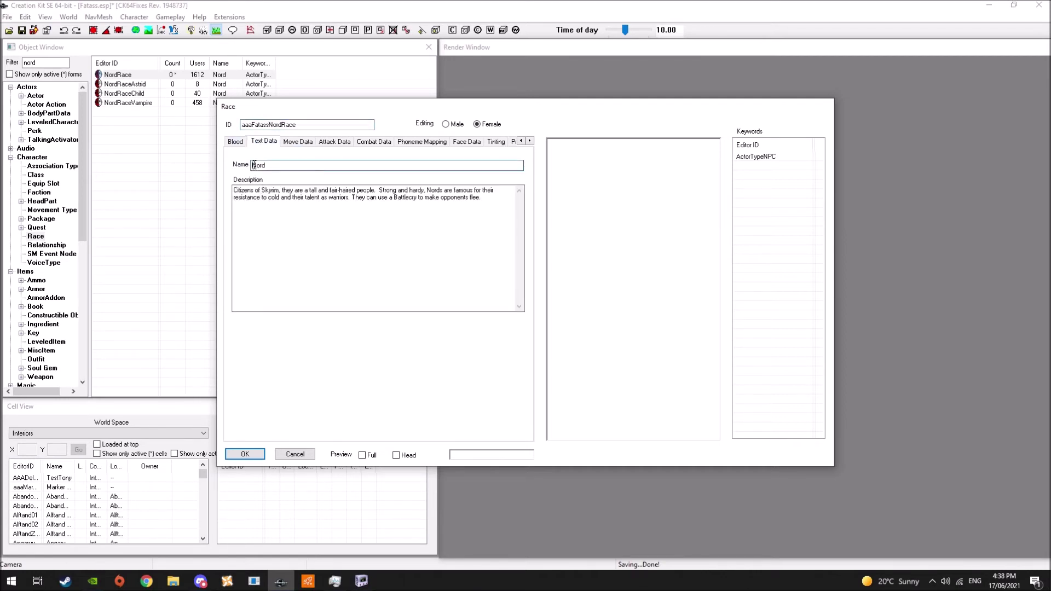
{"action": "left_click", "coordinate": [253, 165]}
{"action": "type", "text": "aaaFatass"}
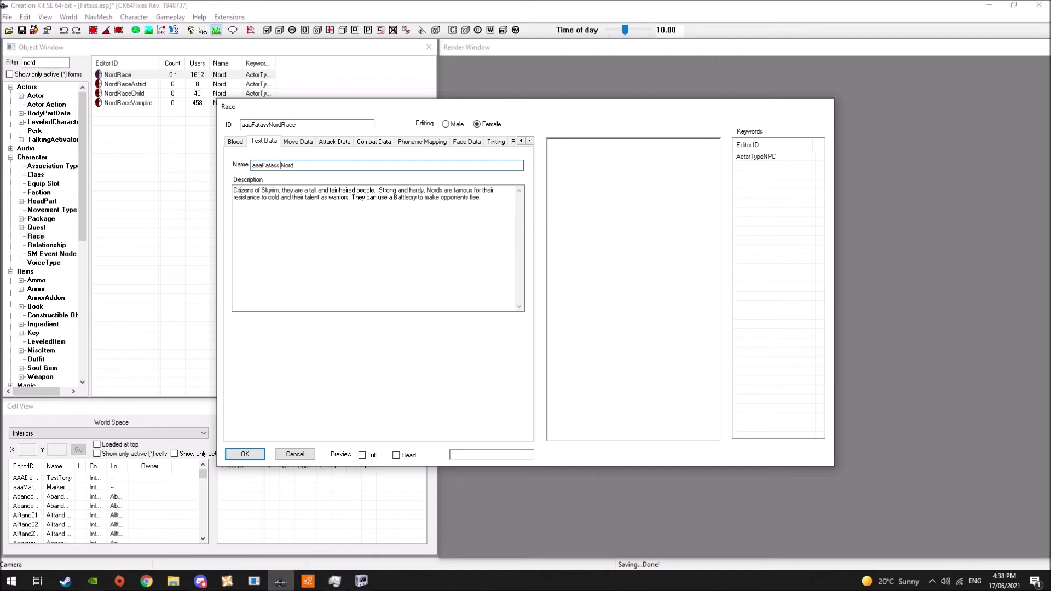
{"action": "left_click", "coordinate": [235, 142]}
{"action": "left_click", "coordinate": [263, 143]}
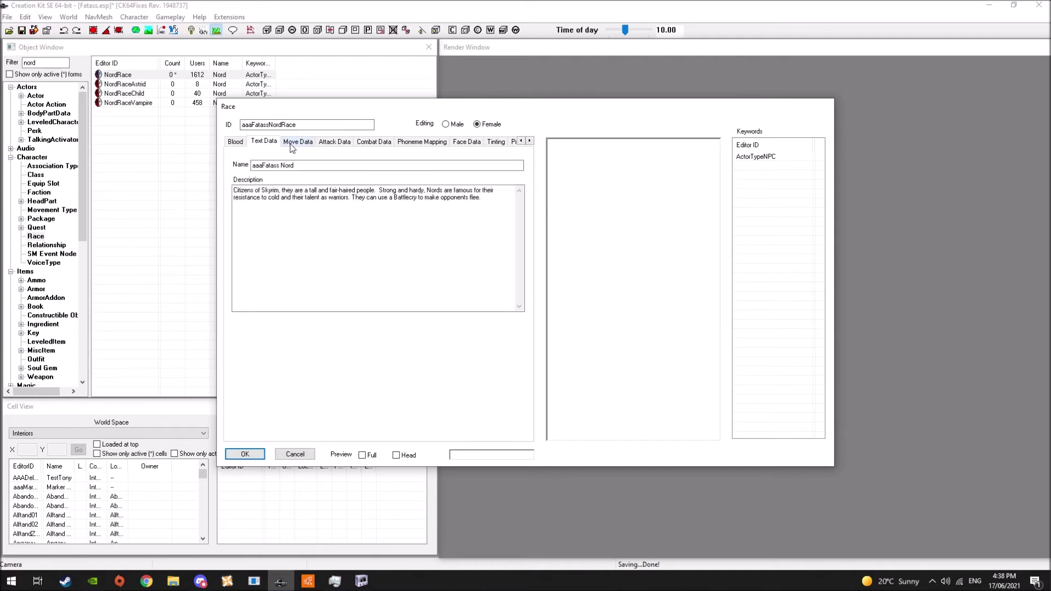
Set the race's female body skin to aaaFatassBody
{"action": "left_click", "coordinate": [296, 144]}
{"action": "left_click", "coordinate": [520, 141]}
{"action": "left_click", "coordinate": [520, 141]}
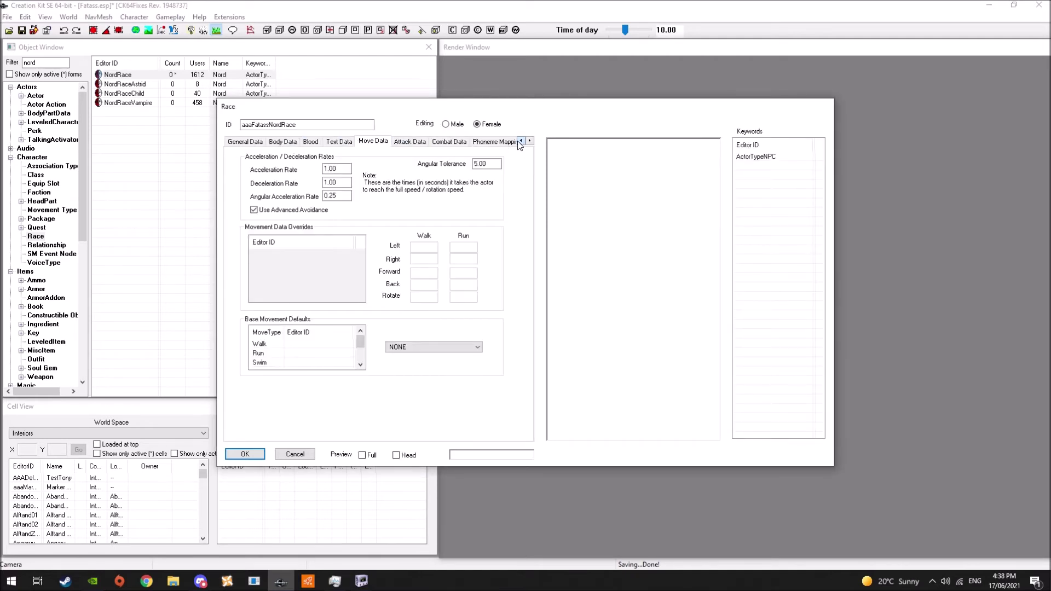
{"action": "left_click", "coordinate": [247, 142]}
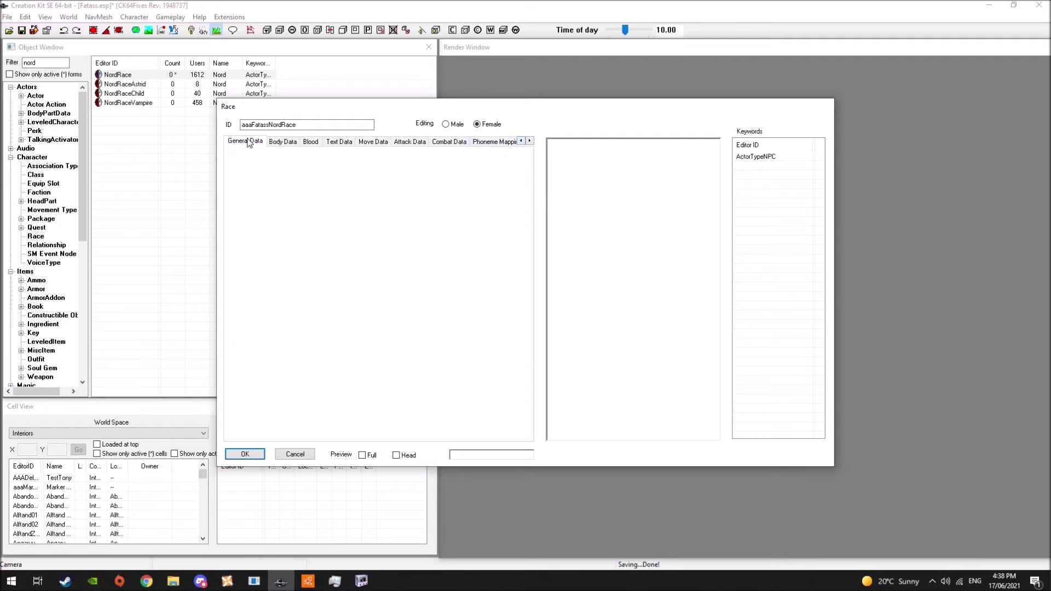
{"action": "left_click", "coordinate": [290, 143]}
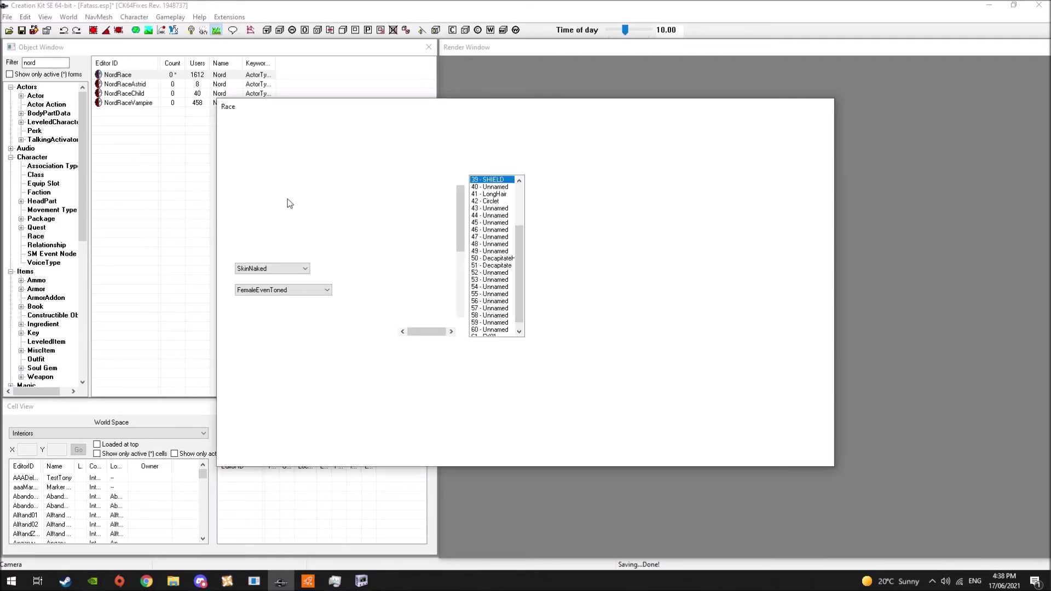
{"action": "left_click", "coordinate": [282, 269]}
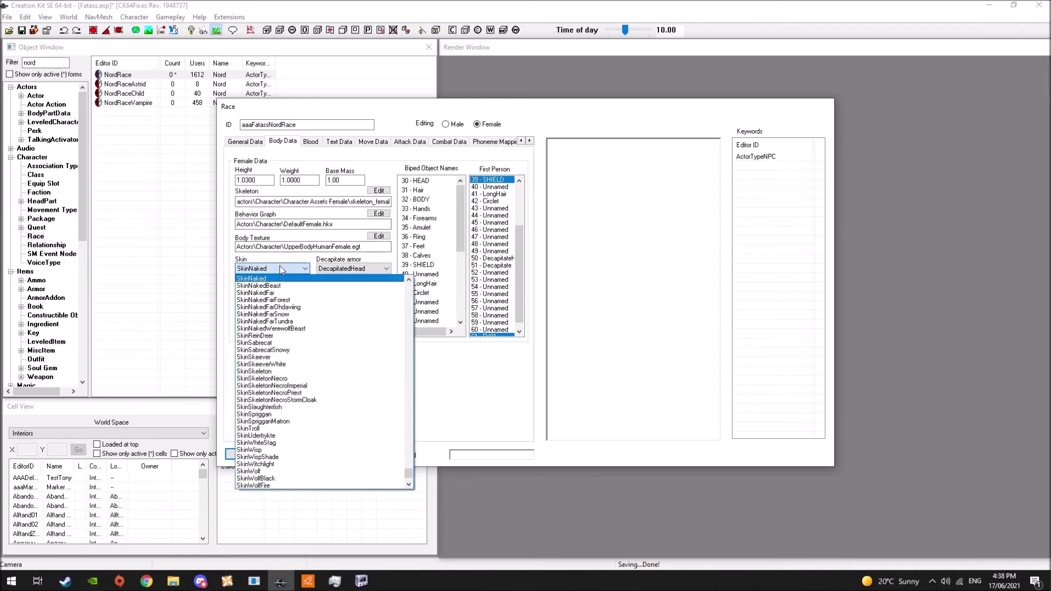
{"action": "left_click", "coordinate": [263, 280]}
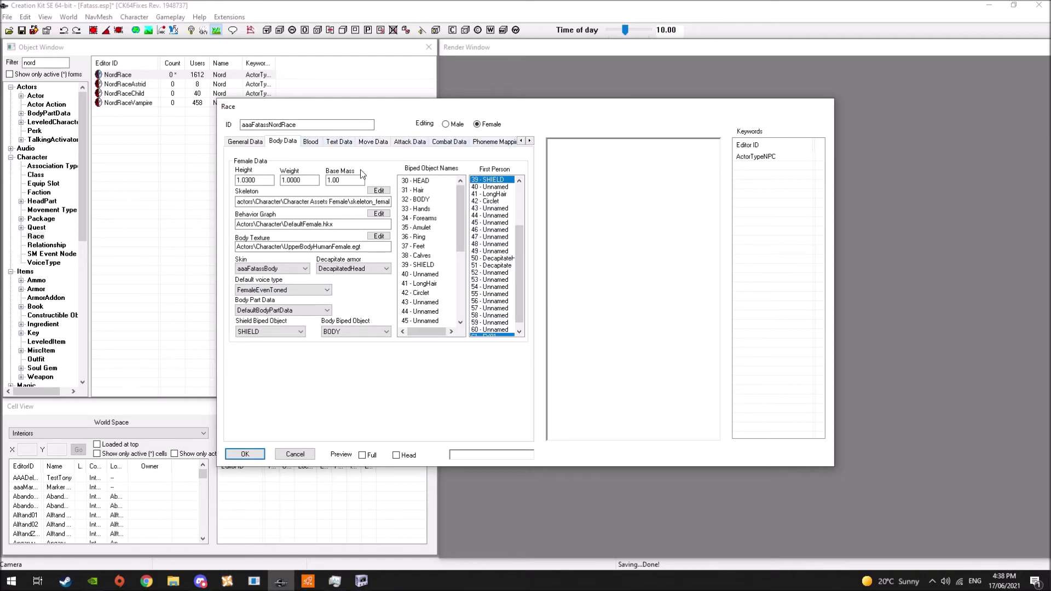
Replace the race's female base face head part with aaaFatassHeadNord
{"action": "left_click", "coordinate": [530, 141]}
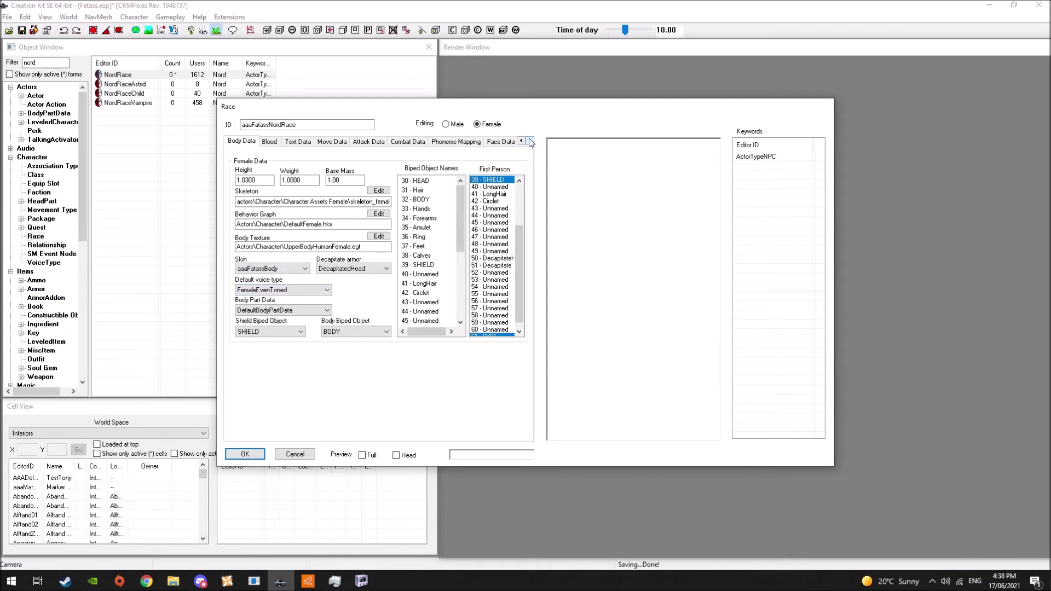
{"action": "left_click", "coordinate": [530, 141]}
{"action": "left_click", "coordinate": [530, 141]}
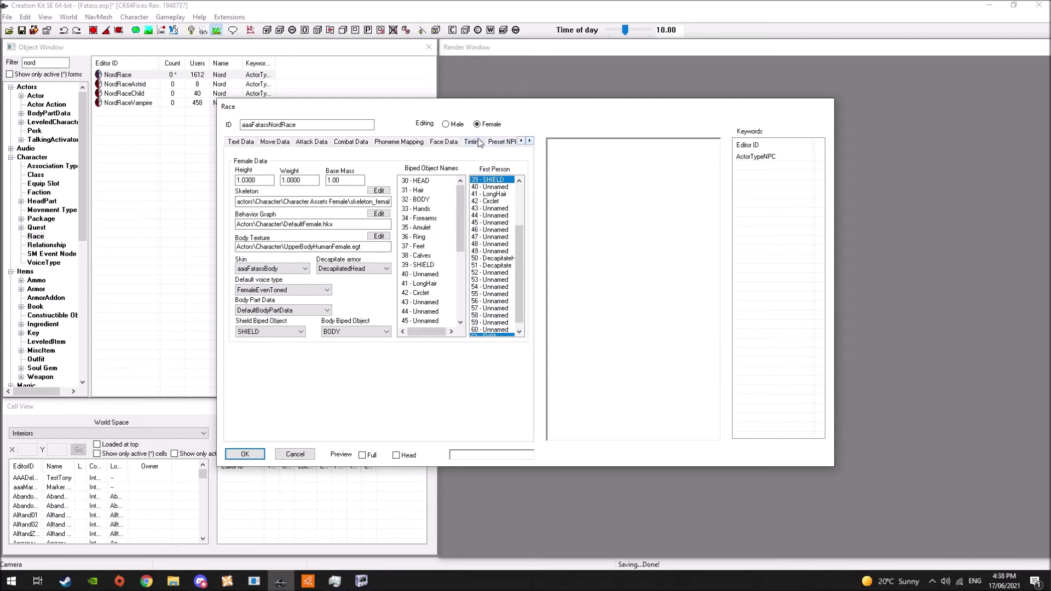
{"action": "left_click", "coordinate": [444, 142]}
{"action": "left_click", "coordinate": [292, 205]}
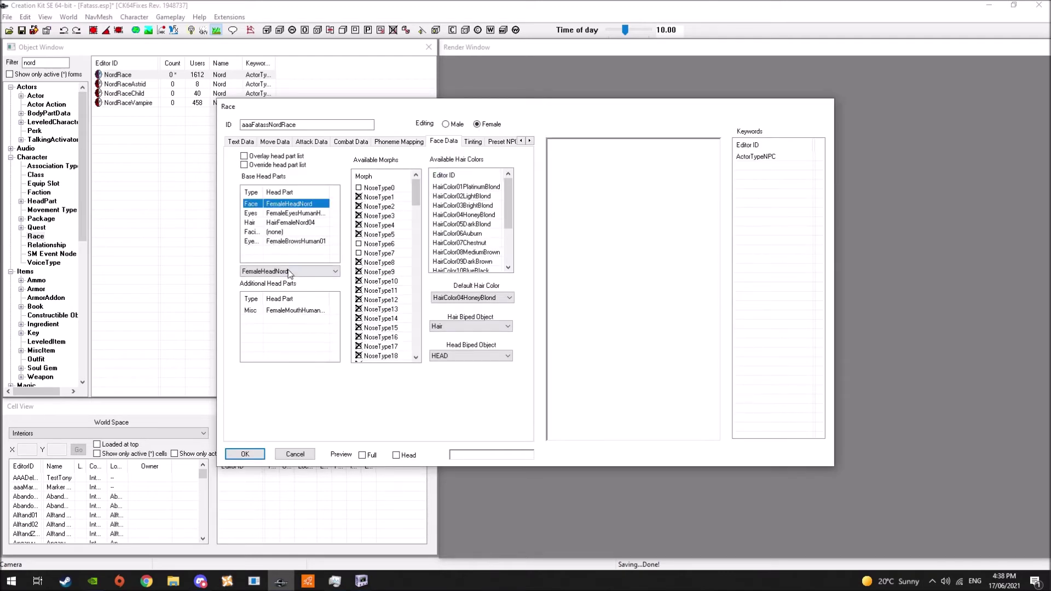
{"action": "left_click", "coordinate": [290, 272]}
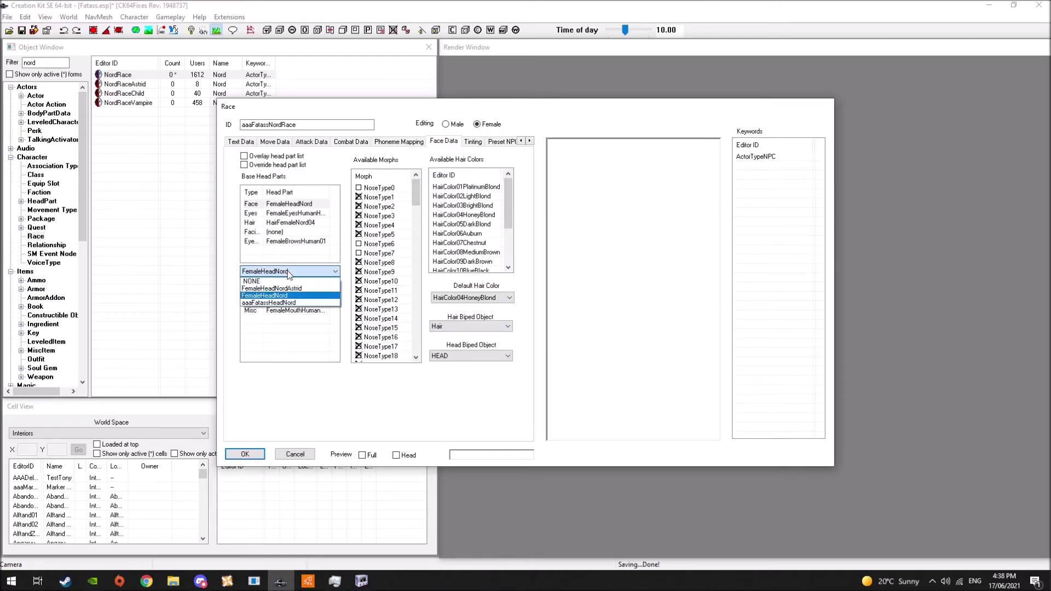
{"action": "left_click", "coordinate": [267, 304]}
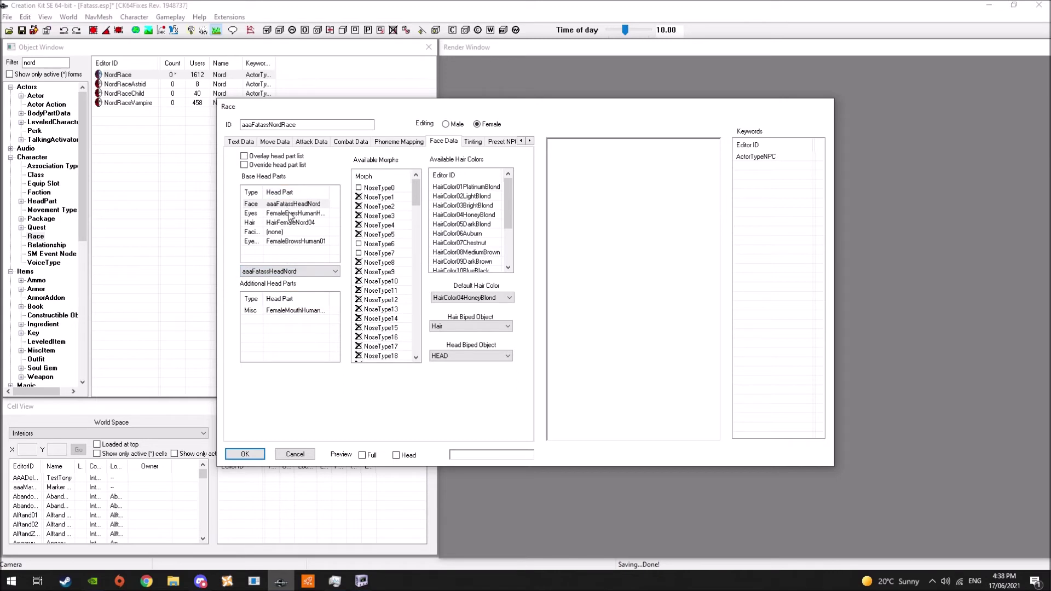
Remove the standard SkinHeadFemaleNord, Age40, Age50, Rough and Frekles sets from the race's face details texture sets, keeping aaaFatassHeadTexture
{"action": "left_click", "coordinate": [474, 143]}
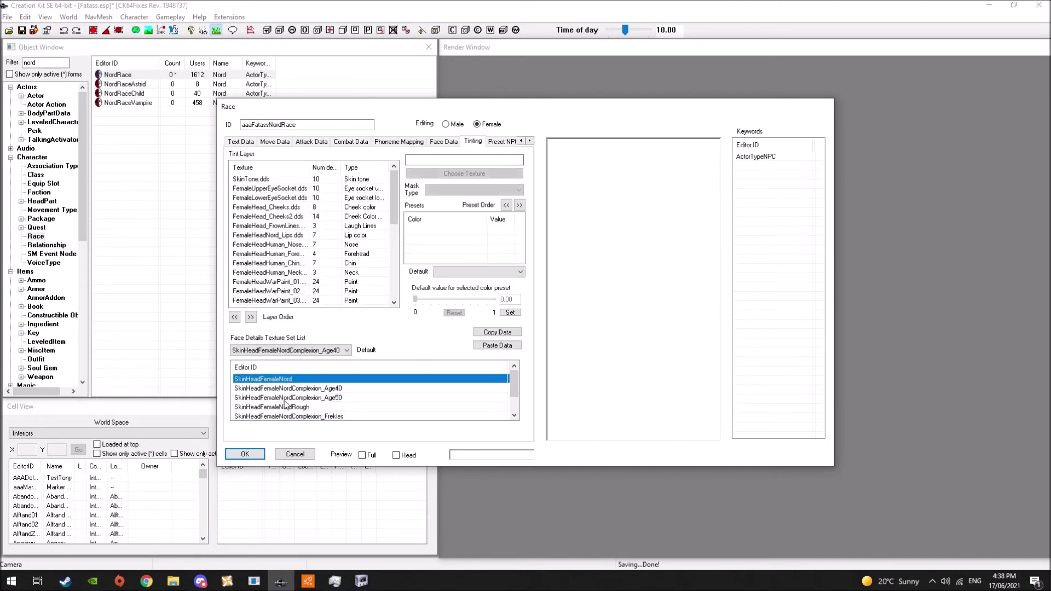
{"action": "left_click", "coordinate": [289, 399]}
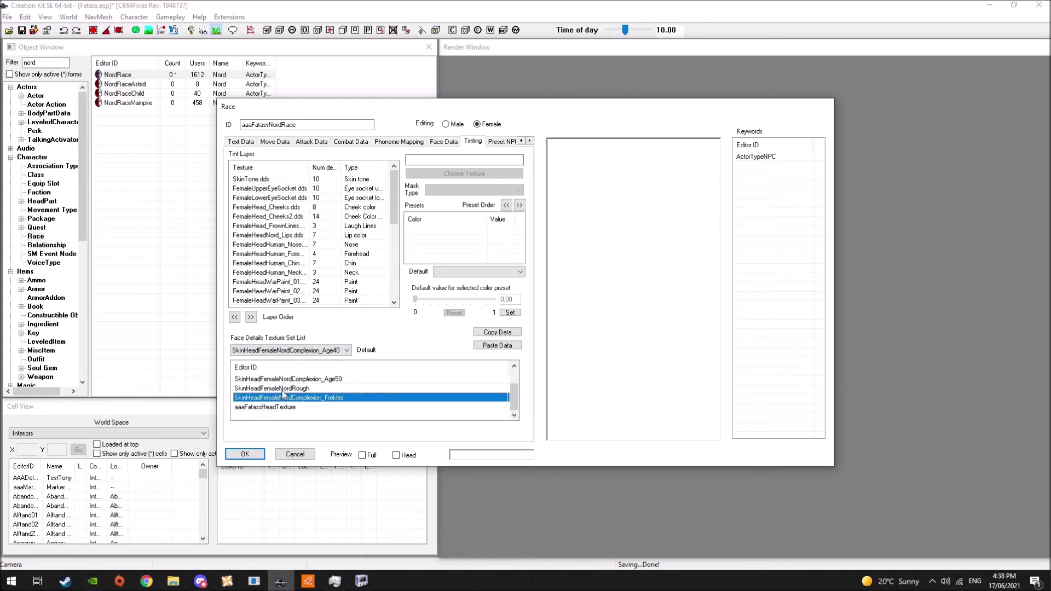
{"action": "key", "text": "Delete"}
{"action": "left_click", "coordinate": [284, 405]}
{"action": "key", "text": "Delete"}
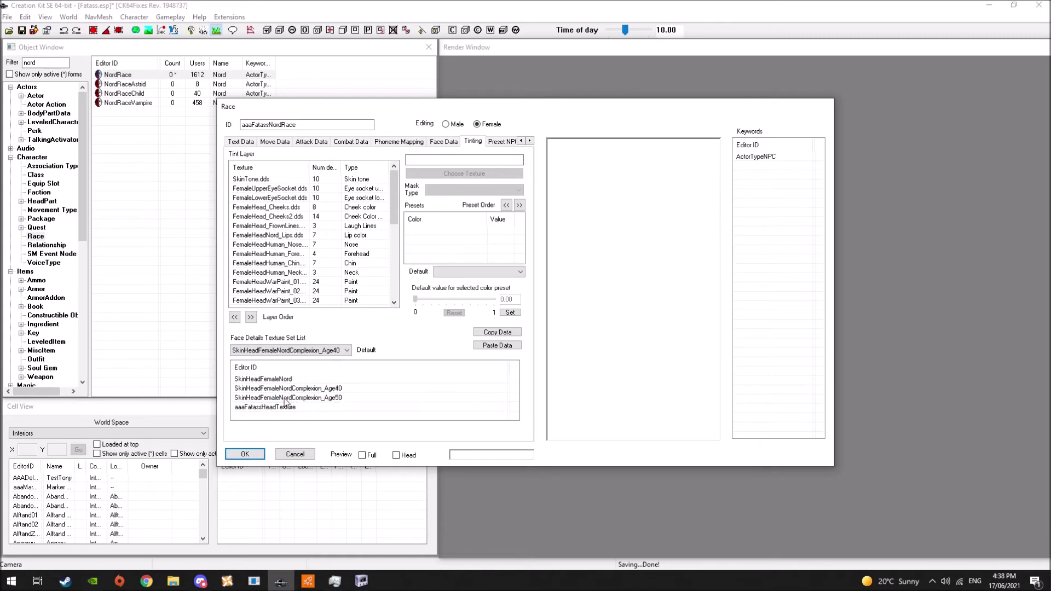
{"action": "left_click", "coordinate": [291, 397]}
{"action": "key", "text": "Delete"}
{"action": "left_click", "coordinate": [290, 388]}
{"action": "key", "text": "Delete"}
{"action": "left_click", "coordinate": [279, 378]}
{"action": "key", "text": "Delete"}
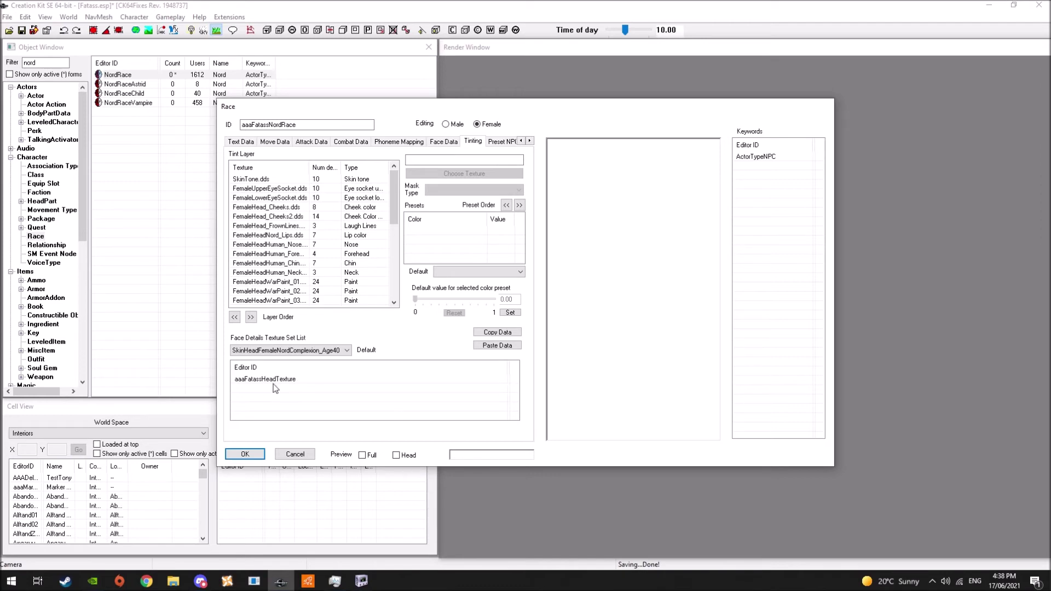
Copy the race ID and save the edited race as a new form
{"action": "left_click", "coordinate": [278, 380]}
{"action": "key", "text": "shift+Tab"}
{"action": "key", "text": "shift+Tab"}
{"action": "key", "text": "shift+Tab"}
{"action": "key", "text": "shift+Tab"}
{"action": "key", "text": "ctrl+c"}
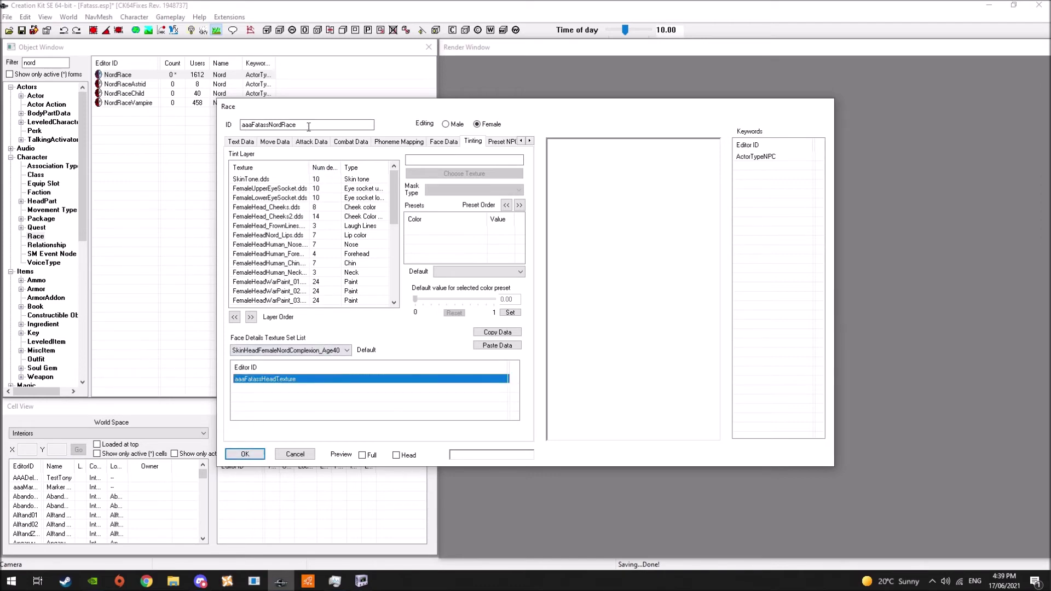
{"action": "left_click", "coordinate": [257, 453]}
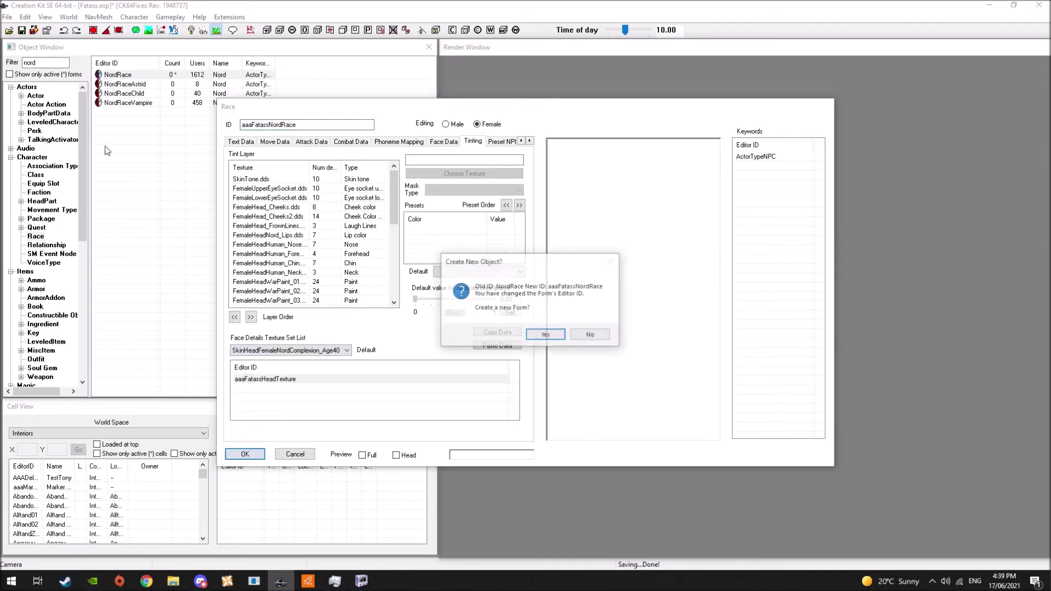
{"action": "left_click", "coordinate": [545, 334]}
Reopen aaaFatassNordRace, set its default face details texture set to aaaFatassHeadTexture and save the race
{"action": "left_click", "coordinate": [70, 68]}
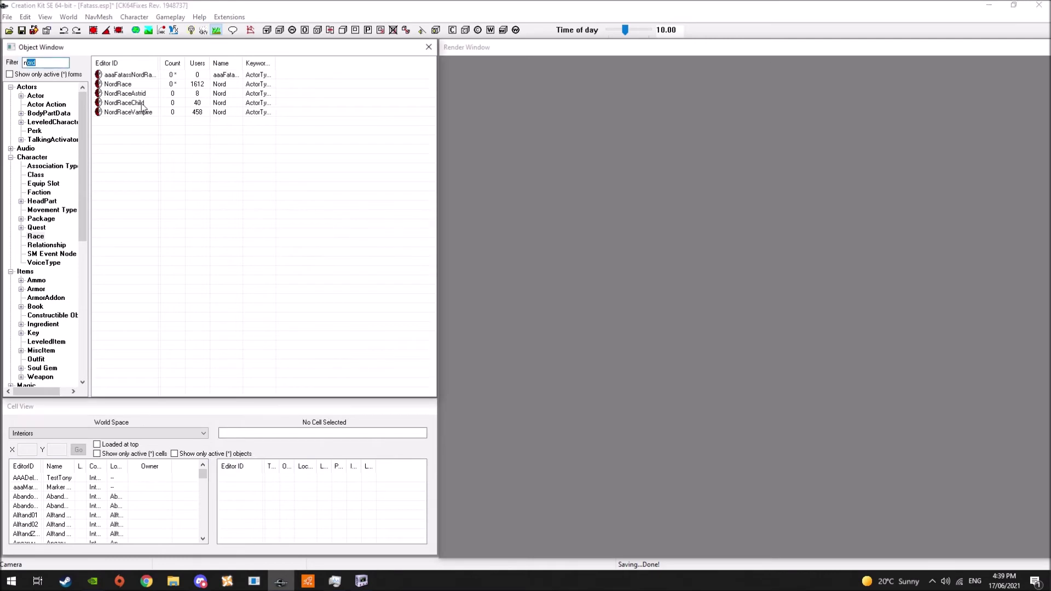
{"action": "double_click", "coordinate": [130, 75]}
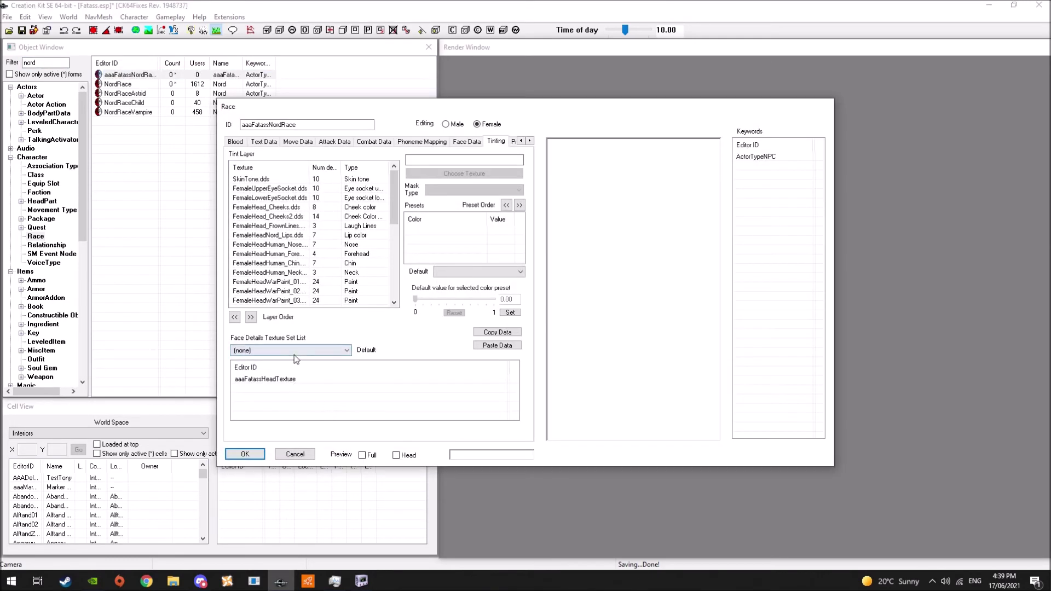
{"action": "left_click", "coordinate": [265, 379]}
{"action": "left_click", "coordinate": [287, 350]}
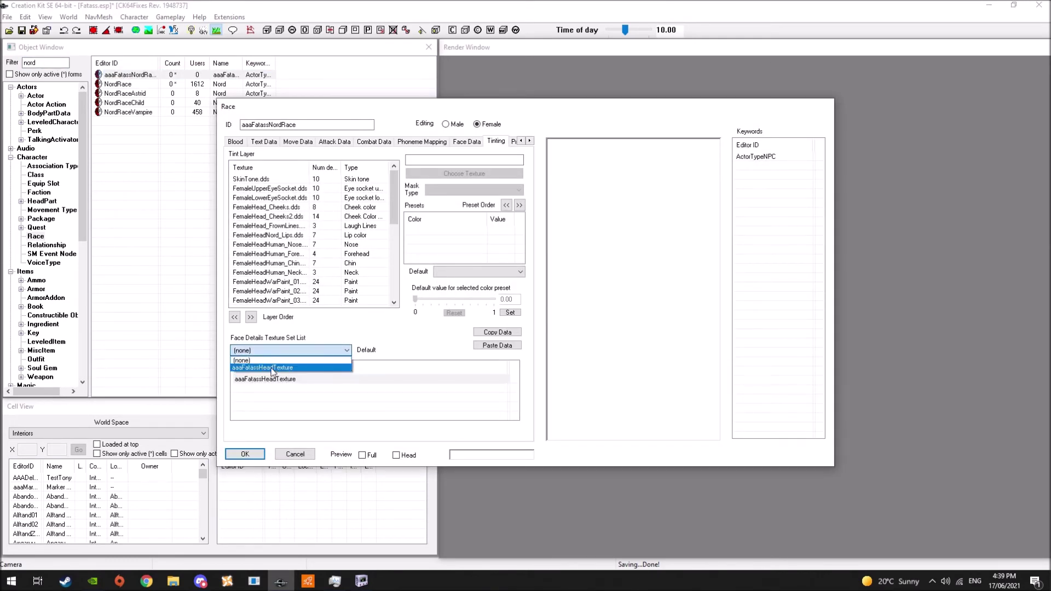
{"action": "left_click", "coordinate": [272, 368]}
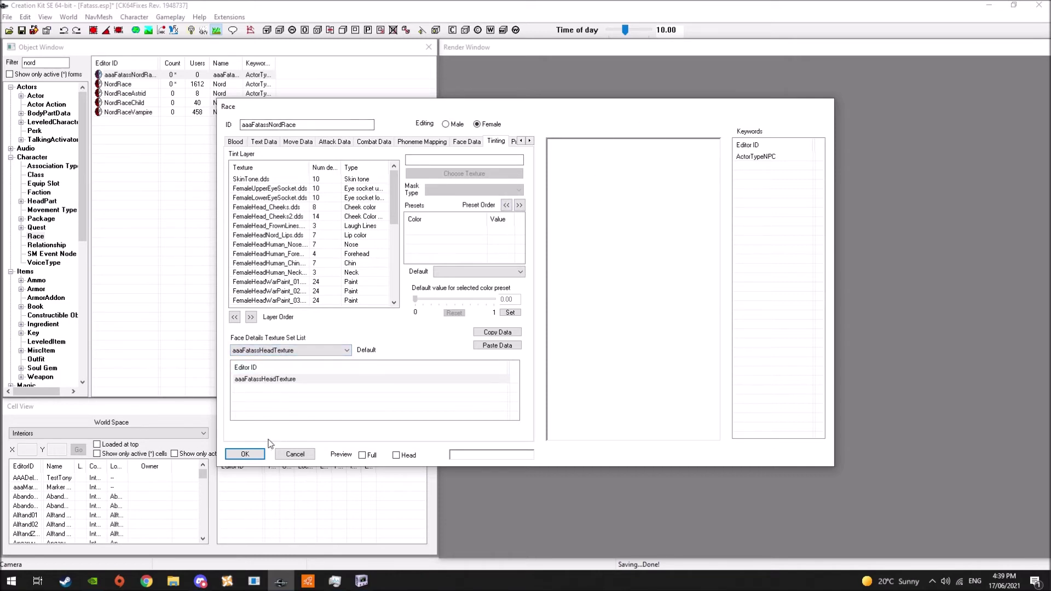
{"action": "left_click", "coordinate": [244, 454]}
Filter the actors by aaaFatass and open the aaaFatass actor
{"action": "scroll", "coordinate": [26, 282], "scroll_direction": "down", "scroll_amount": 2}
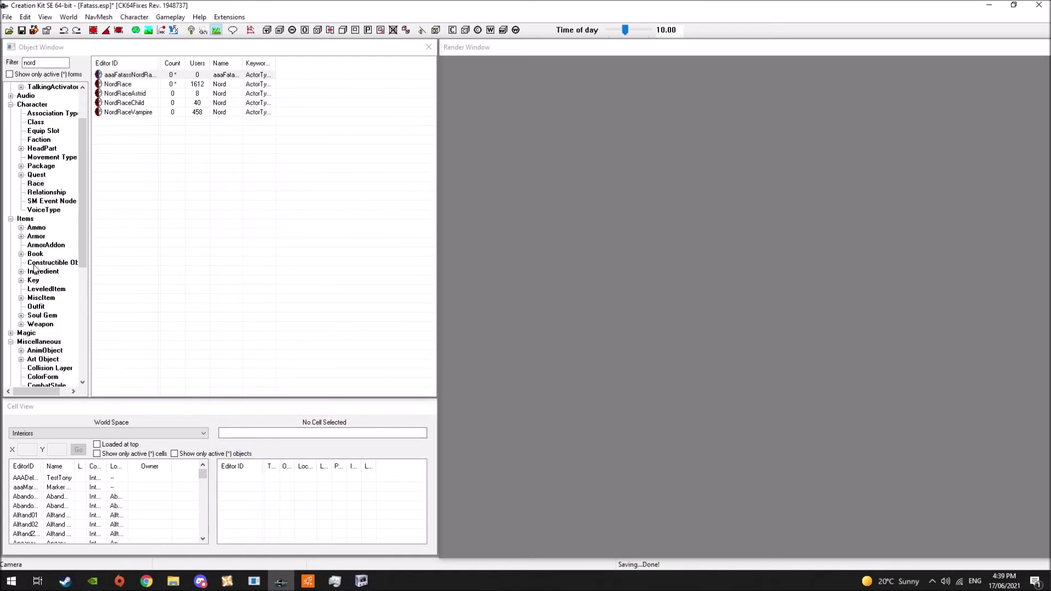
{"action": "scroll", "coordinate": [41, 279], "scroll_direction": "down", "scroll_amount": 3}
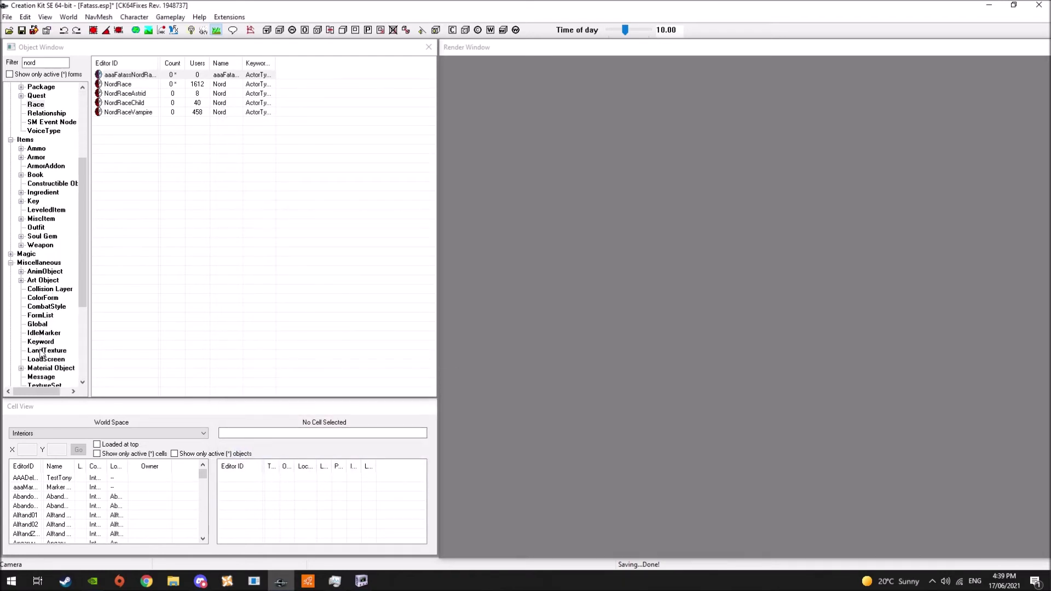
{"action": "scroll", "coordinate": [44, 104], "scroll_direction": "up", "scroll_amount": 5}
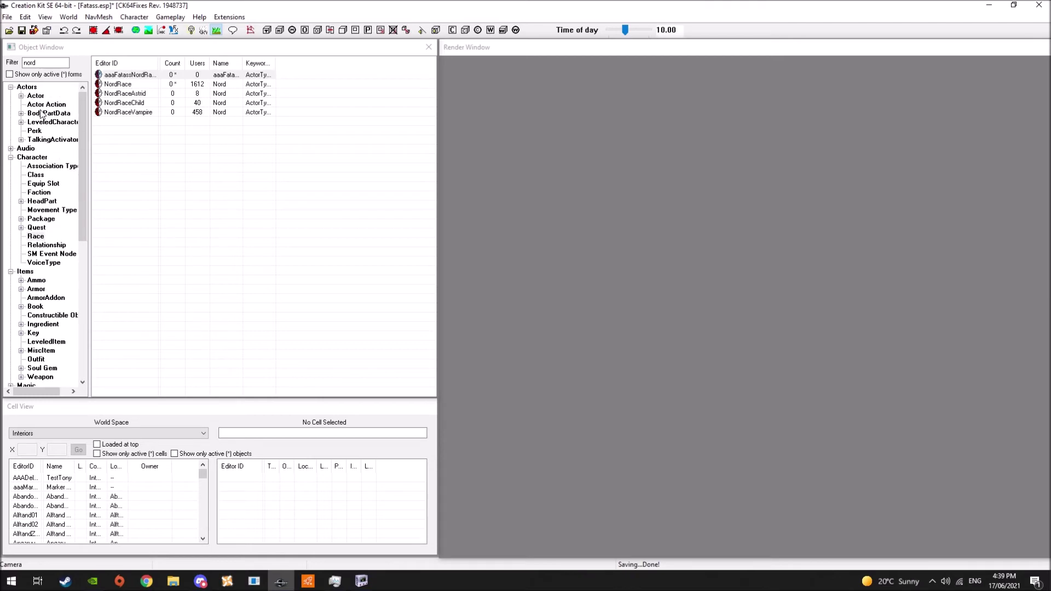
{"action": "left_click", "coordinate": [36, 95]}
{"action": "double_click", "coordinate": [46, 62]}
{"action": "key", "text": "ctrl+v"}
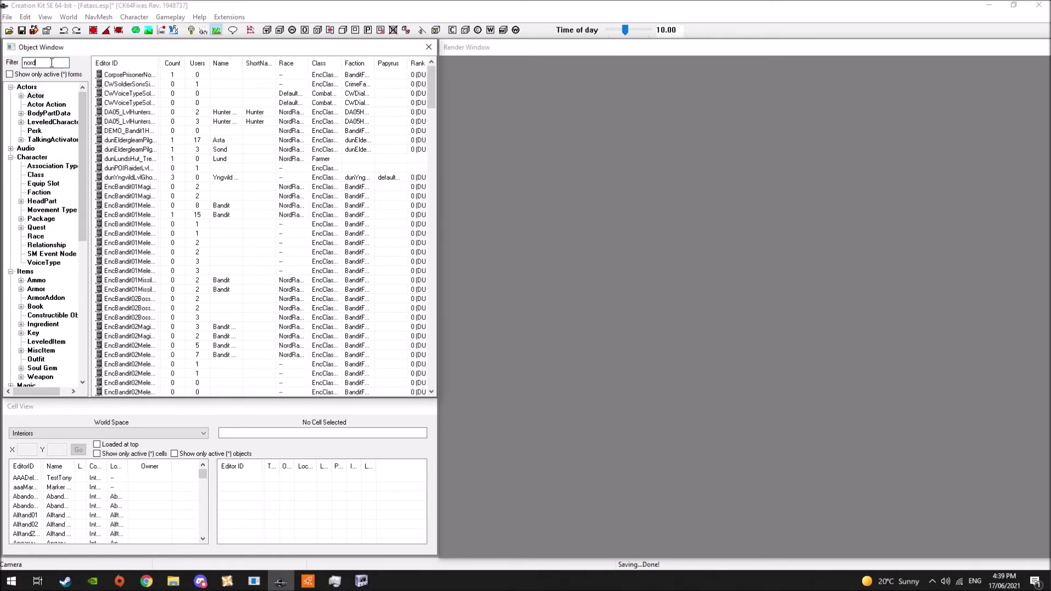
{"action": "key", "text": "BackSpace"}
{"action": "key", "text": "BackSpace"}
{"action": "key", "text": "BackSpace"}
{"action": "key", "text": "BackSpace"}
{"action": "key", "text": "BackSpace"}
{"action": "key", "text": "BackSpace"}
{"action": "key", "text": "BackSpace"}
{"action": "key", "text": "BackSpace"}
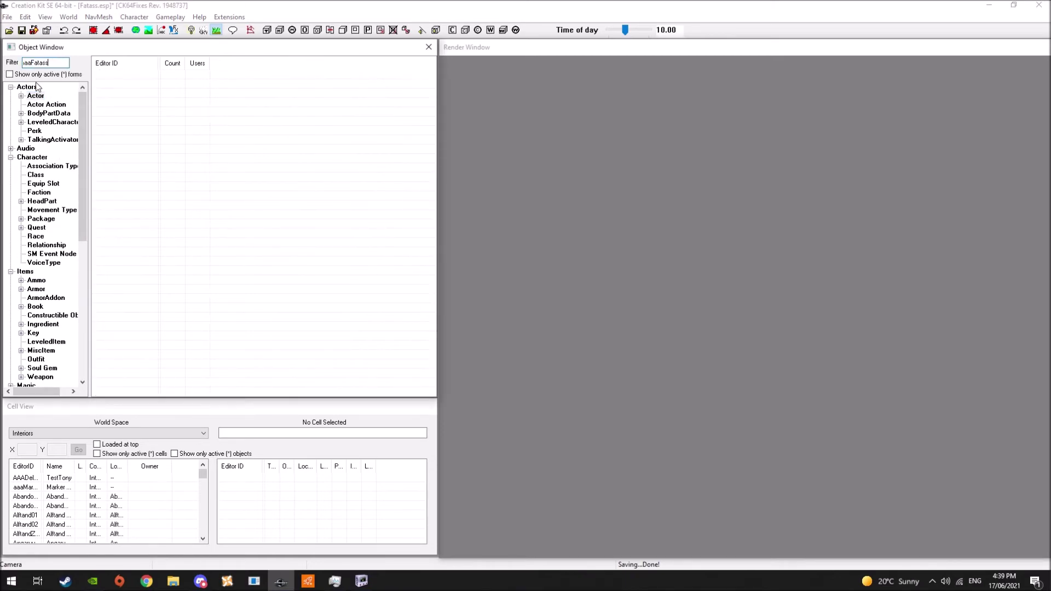
{"action": "left_click", "coordinate": [125, 76]}
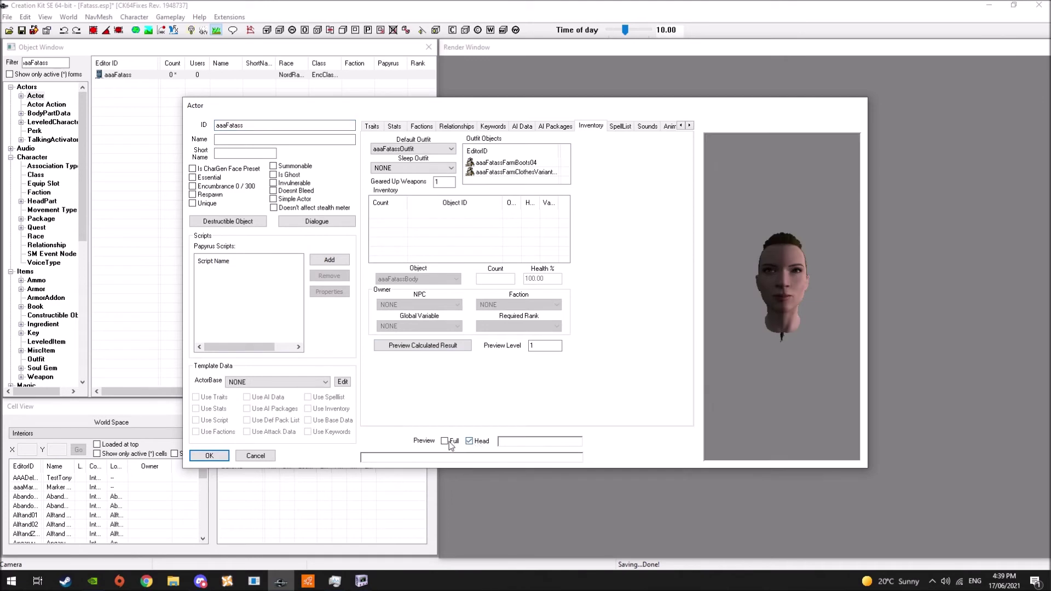
Enable the actor's full-body preview and set the actor's race to aaaFatassNordRace
{"action": "left_click", "coordinate": [449, 443]}
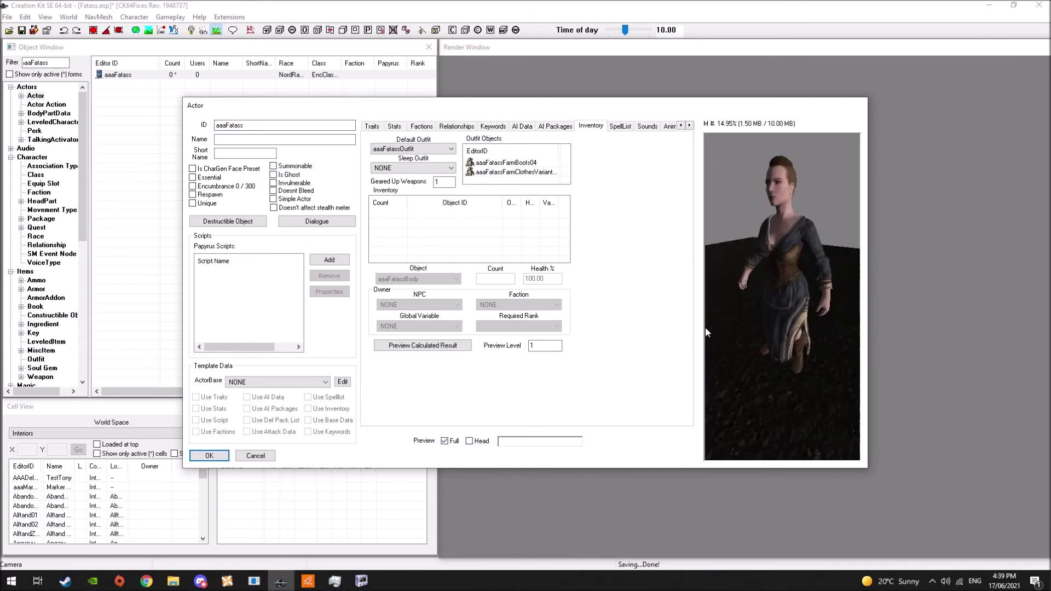
{"action": "left_click", "coordinate": [372, 126]}
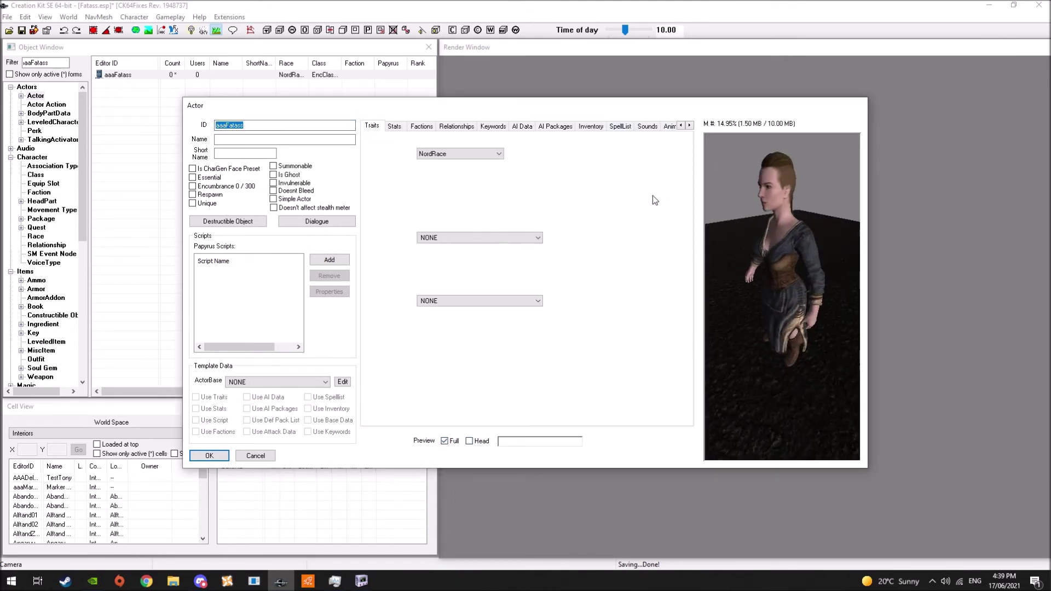
{"action": "left_click", "coordinate": [495, 155]}
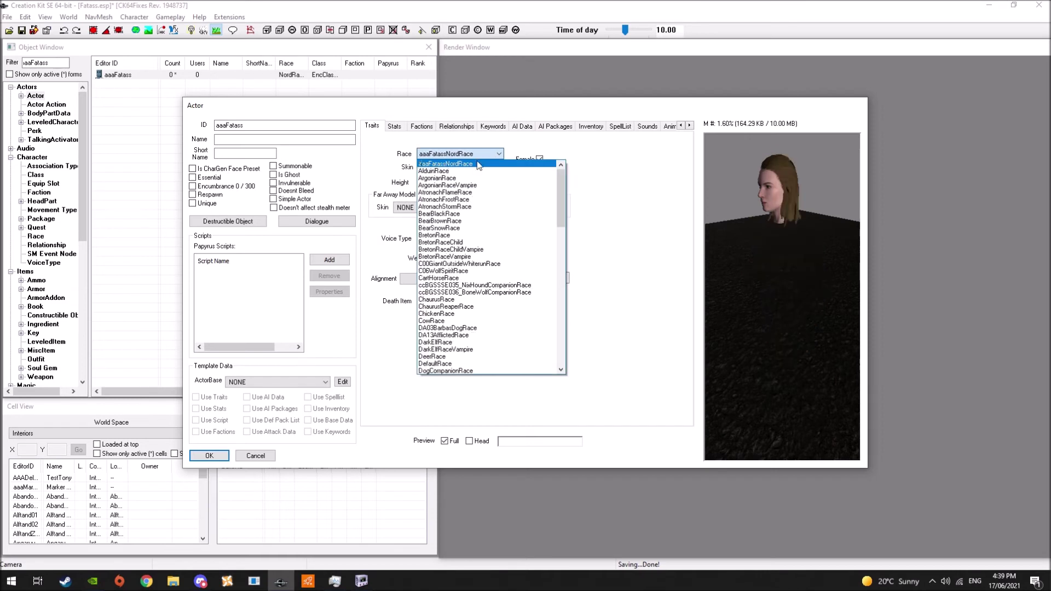
{"action": "left_click", "coordinate": [480, 164]}
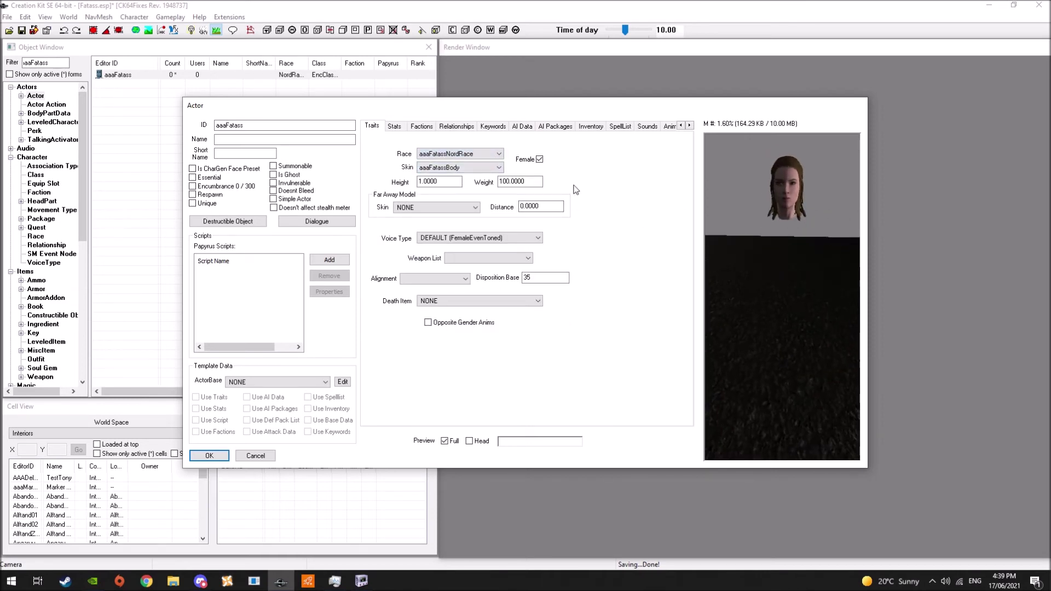
Set the aaaFatass actor's skin to NONE and rotate its preview
{"action": "left_click", "coordinate": [468, 169]}
{"action": "left_click_drag", "start_coordinate": [590, 189], "coordinate": [590, 185]}
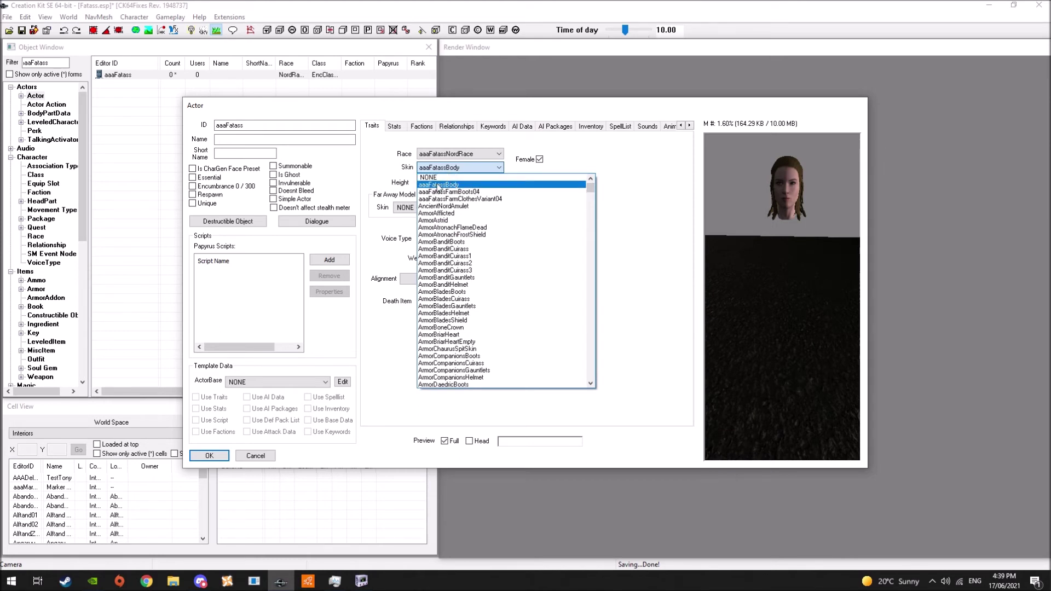
{"action": "left_click", "coordinate": [433, 178]}
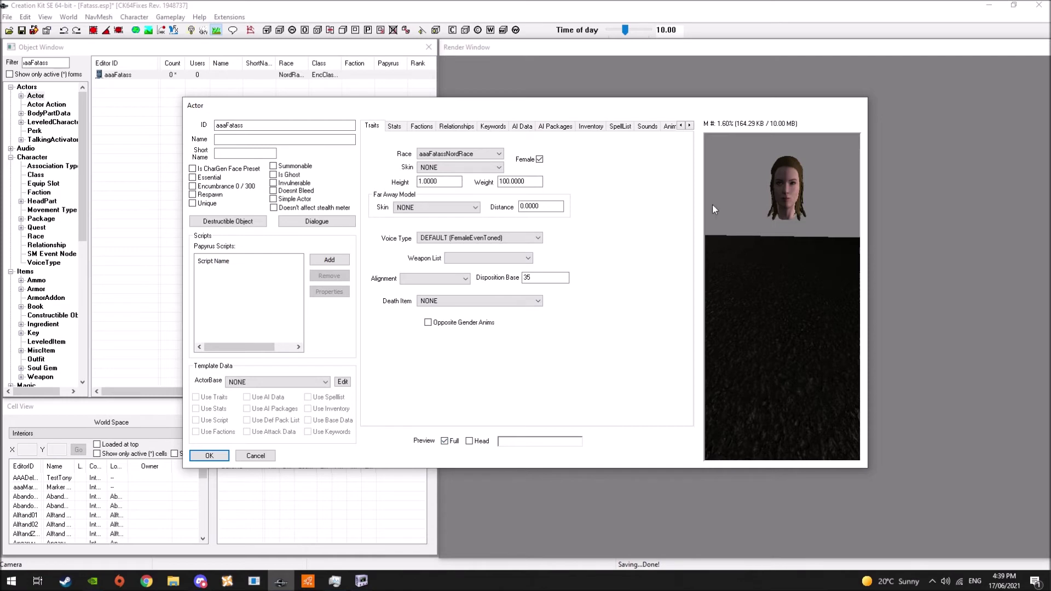
{"action": "left_click_drag", "start_coordinate": [713, 209], "coordinate": [678, 191]}
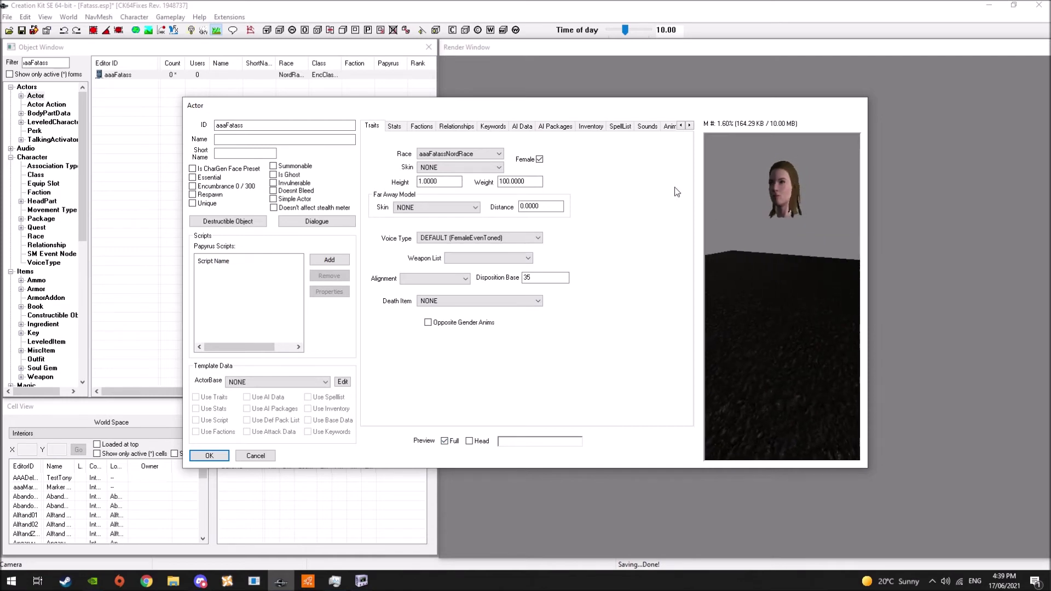
Check the hair choices in the actor's base head parts, then save the actor
{"action": "left_click", "coordinate": [689, 126]}
{"action": "left_click", "coordinate": [689, 125]}
{"action": "left_click", "coordinate": [689, 126]}
{"action": "left_click", "coordinate": [689, 126]}
{"action": "left_click", "coordinate": [689, 126]}
{"action": "left_click", "coordinate": [689, 126]}
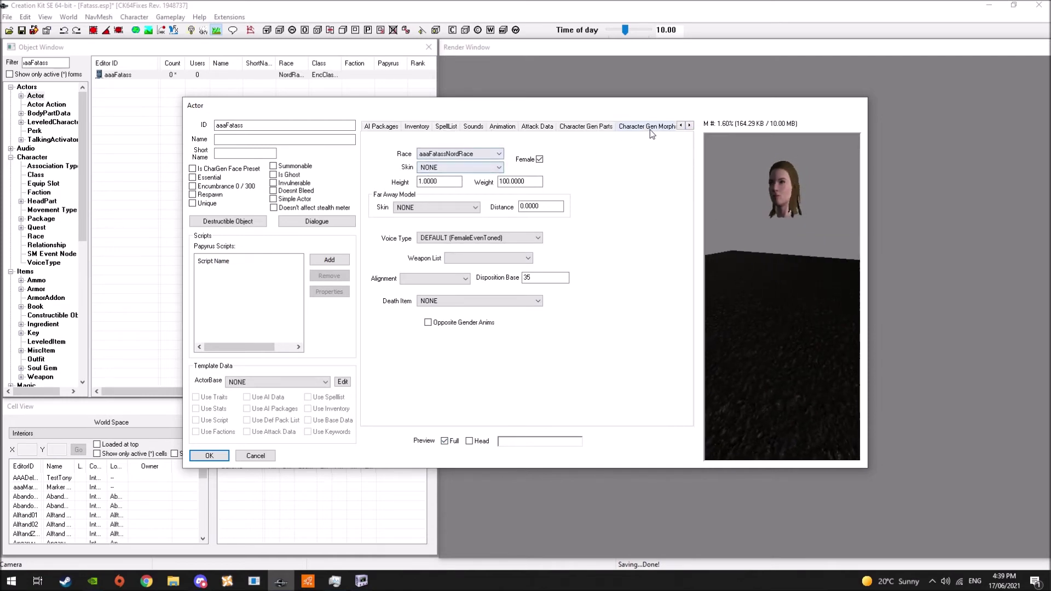
{"action": "left_click", "coordinate": [586, 126]}
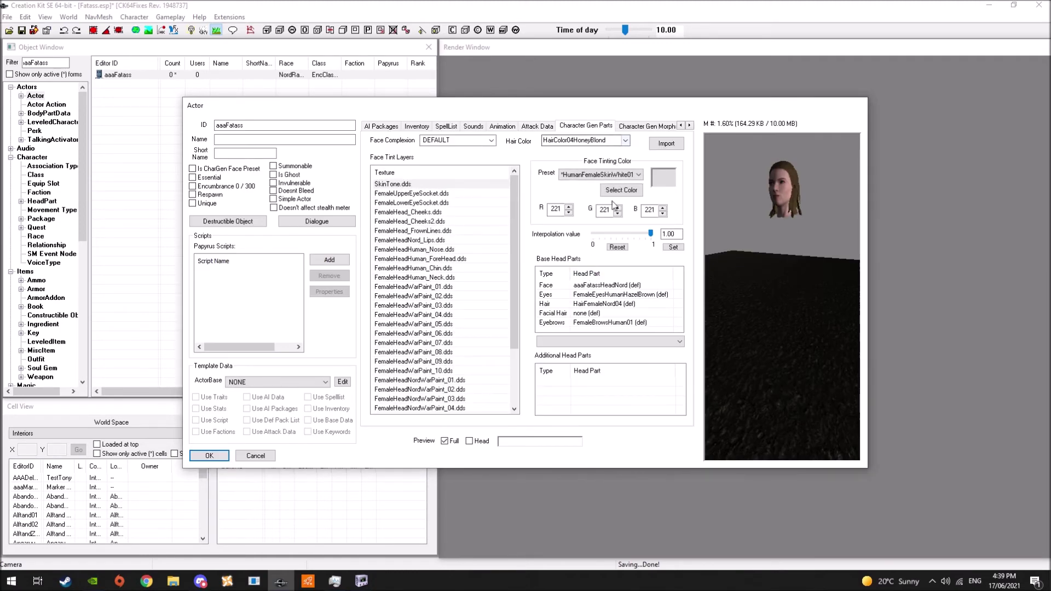
{"action": "left_click", "coordinate": [597, 286]}
{"action": "left_click", "coordinate": [597, 305]}
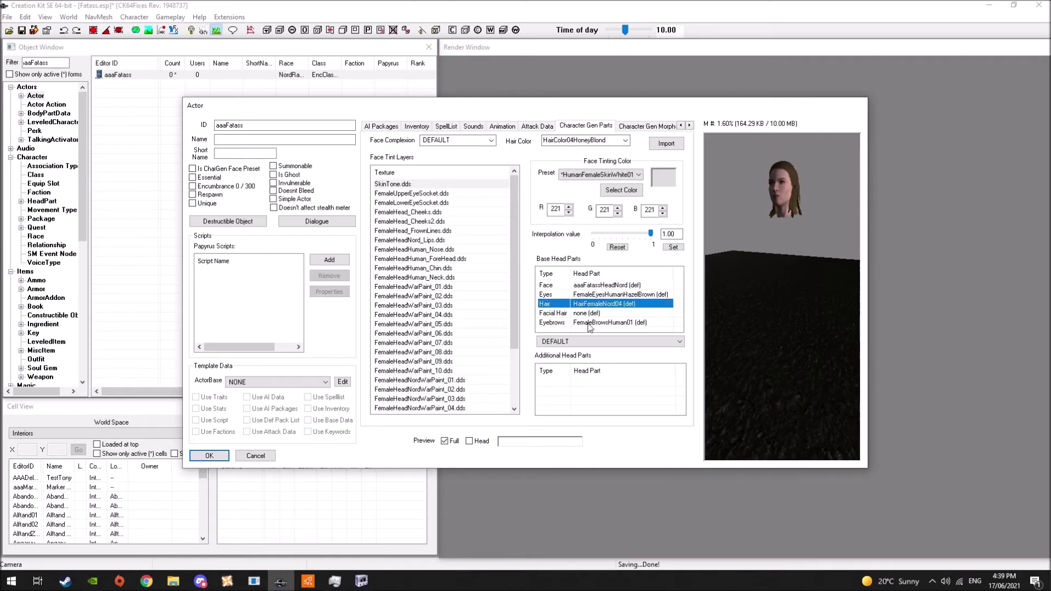
{"action": "left_click", "coordinate": [600, 342]}
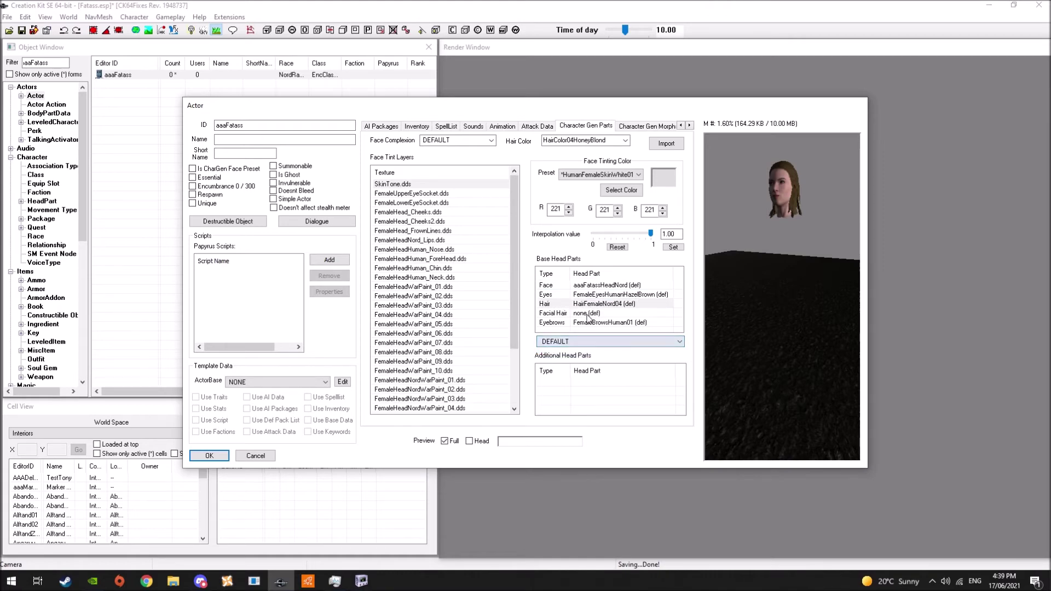
{"action": "left_click", "coordinate": [210, 456]}
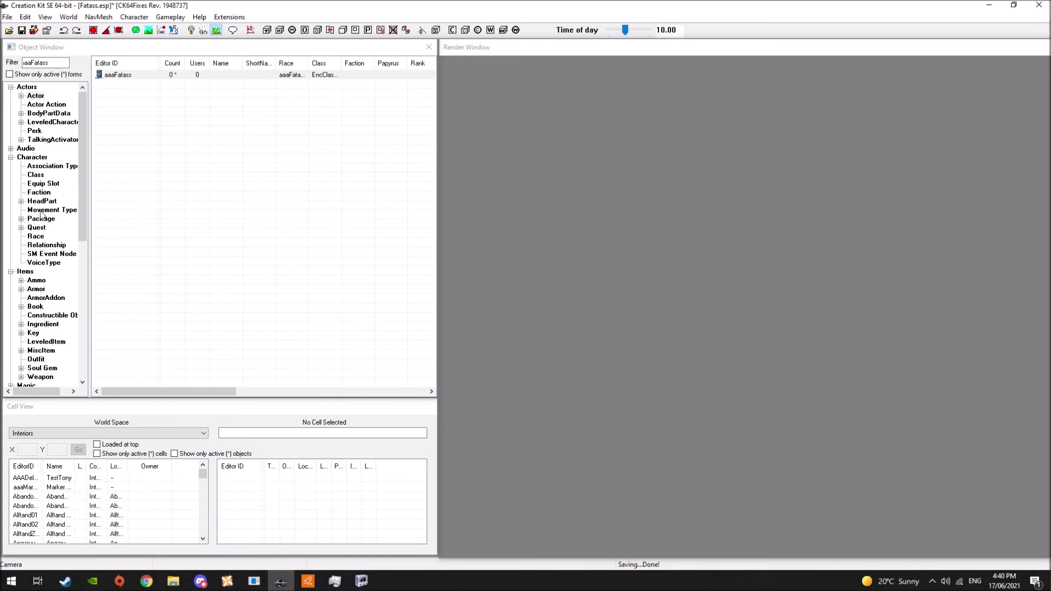
Filter the form lists by orc and open HeadPartsHumansOrcsandVampires
{"action": "scroll", "coordinate": [47, 197], "scroll_direction": "down", "scroll_amount": 2}
{"action": "left_click", "coordinate": [40, 297]}
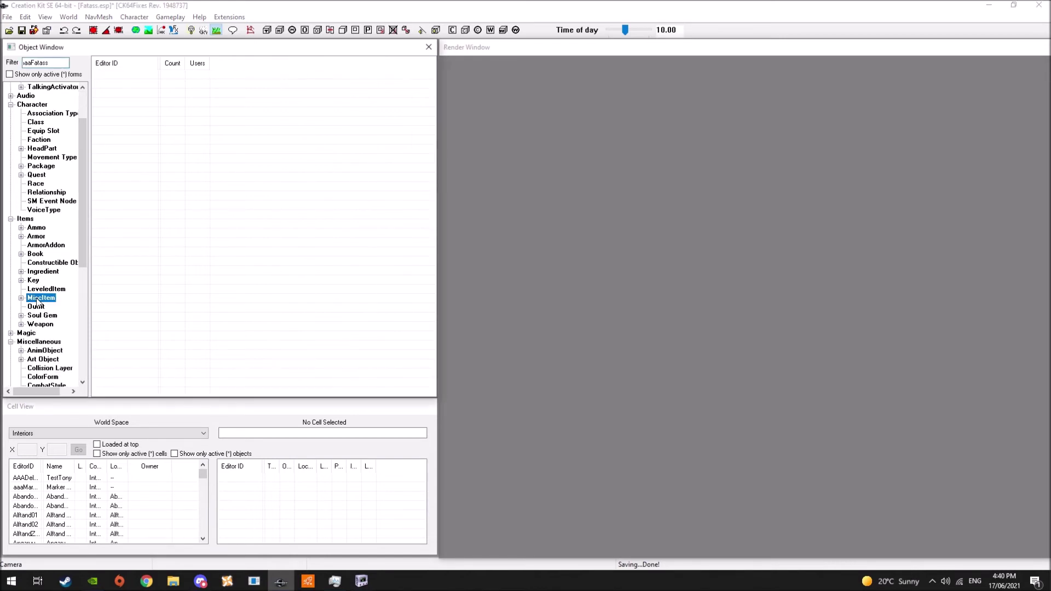
{"action": "scroll", "coordinate": [60, 326], "scroll_direction": "down", "scroll_amount": 3}
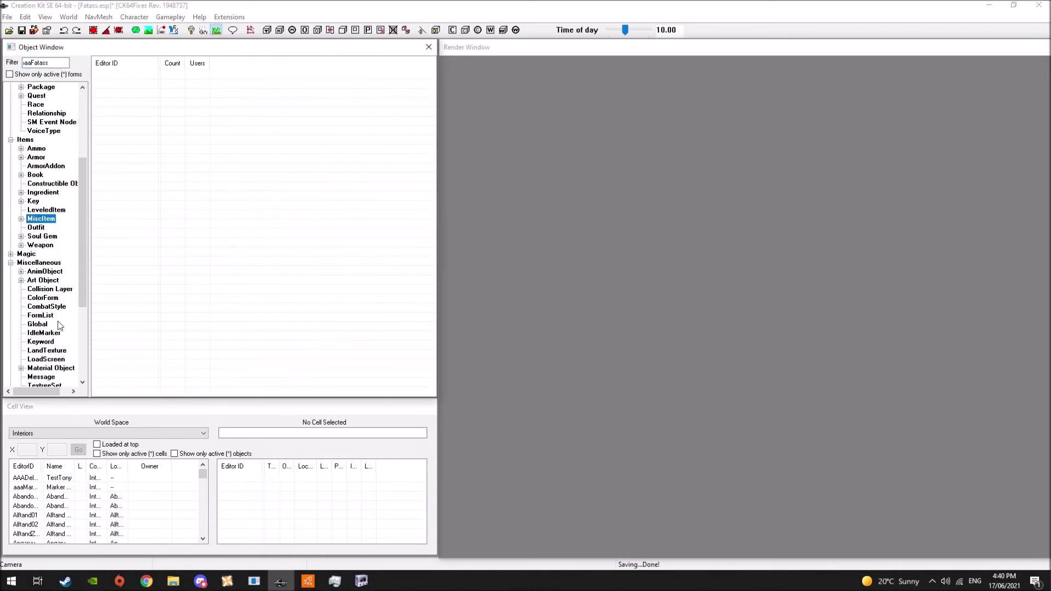
{"action": "left_click", "coordinate": [33, 264]}
{"action": "left_click", "coordinate": [40, 316]}
{"action": "double_click", "coordinate": [39, 63]}
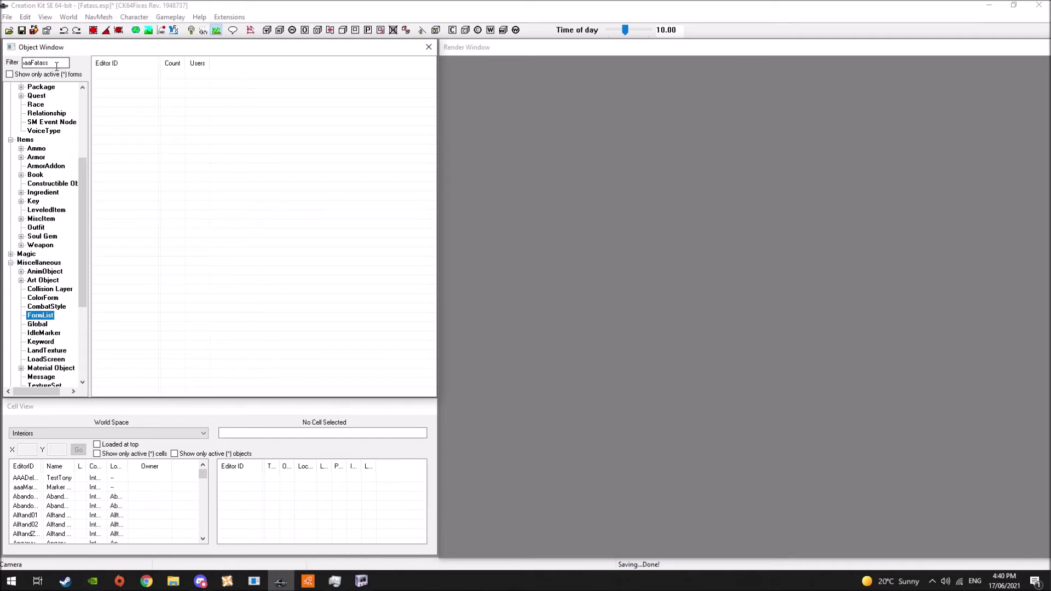
{"action": "type", "text": "orc"}
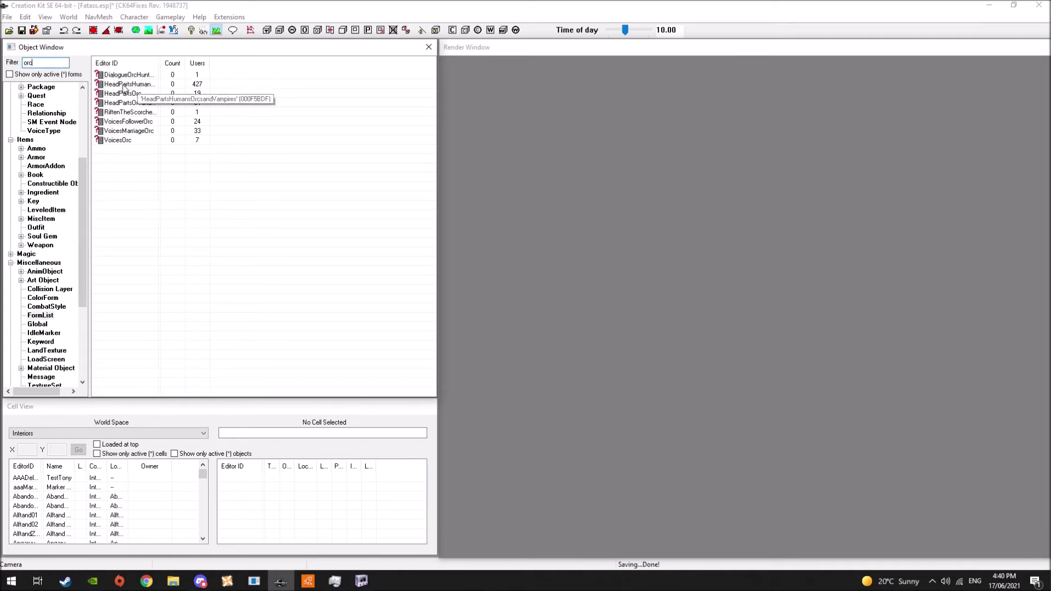
{"action": "double_click", "coordinate": [124, 84]}
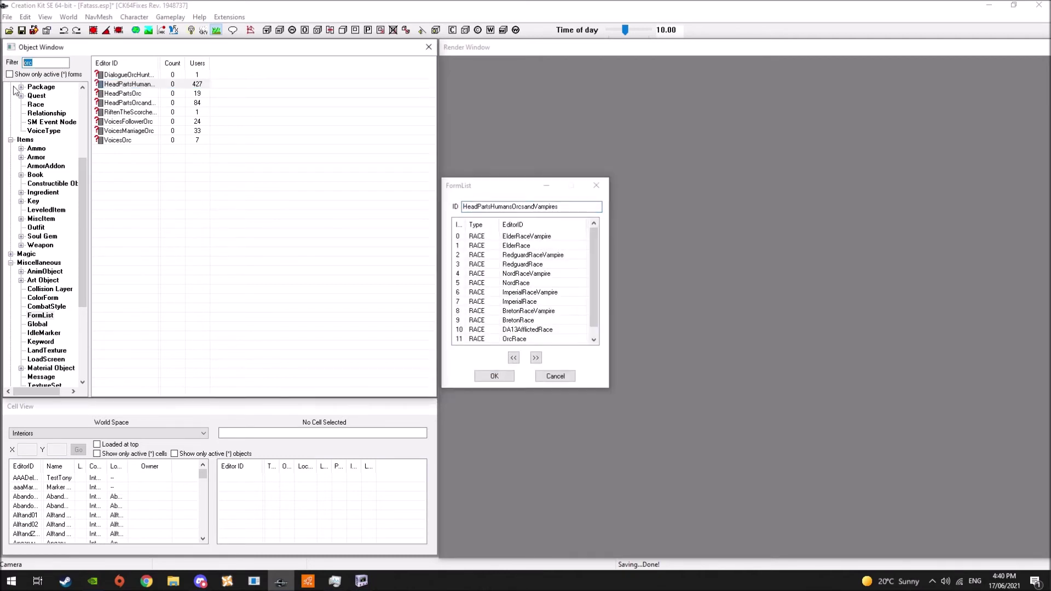
Filter the form lists by hum and open HeadPartsHuman
{"action": "type", "text": "hum"}
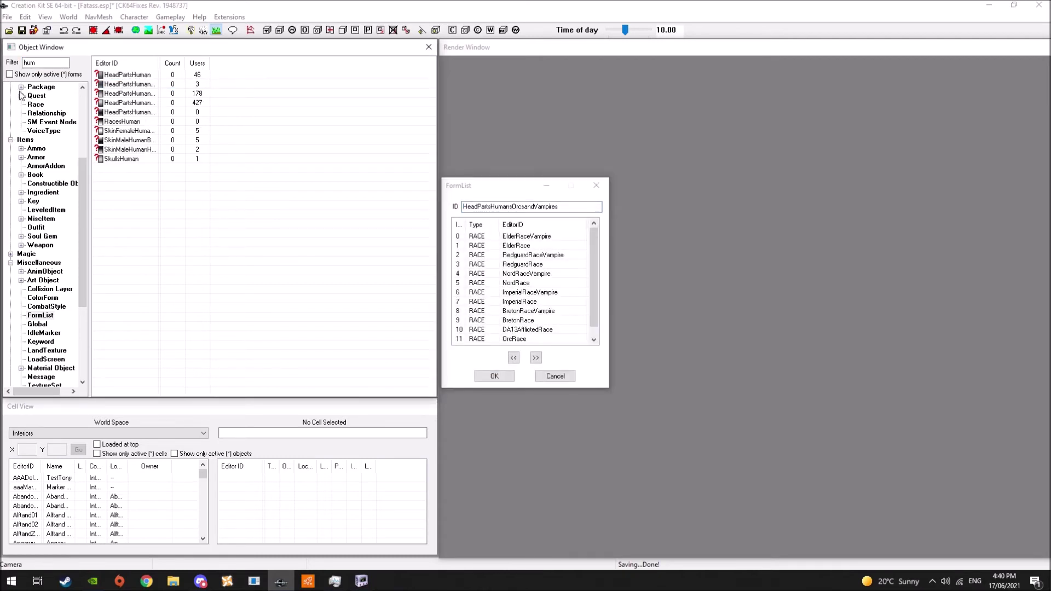
{"action": "left_click", "coordinate": [128, 75]}
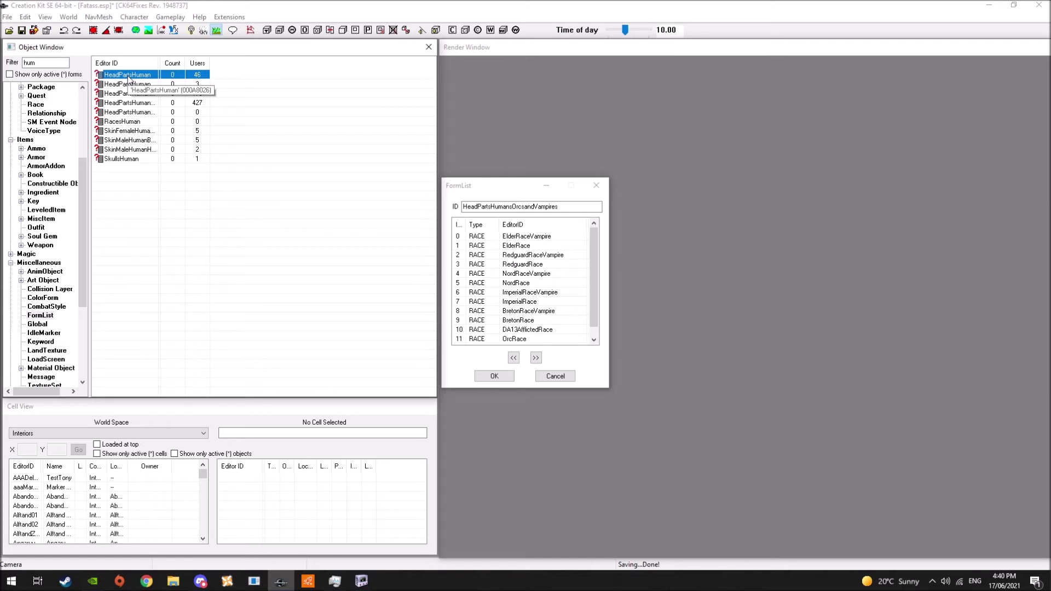
{"action": "double_click", "coordinate": [128, 76]}
Look through the other human head part form lists and open HeadPartsHumansandVampires
{"action": "left_click", "coordinate": [134, 85]}
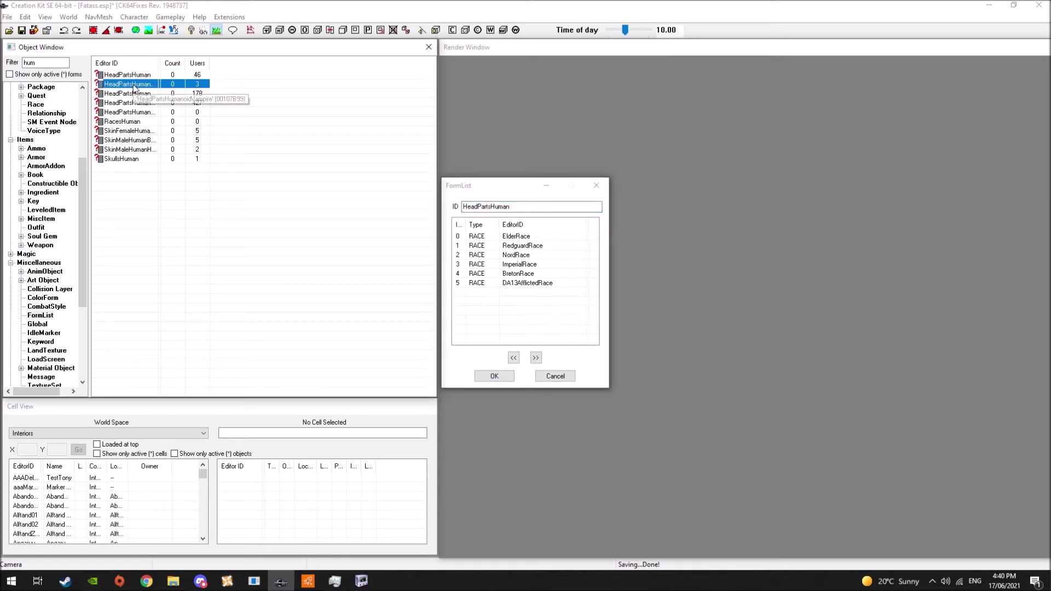
{"action": "left_click", "coordinate": [134, 85]}
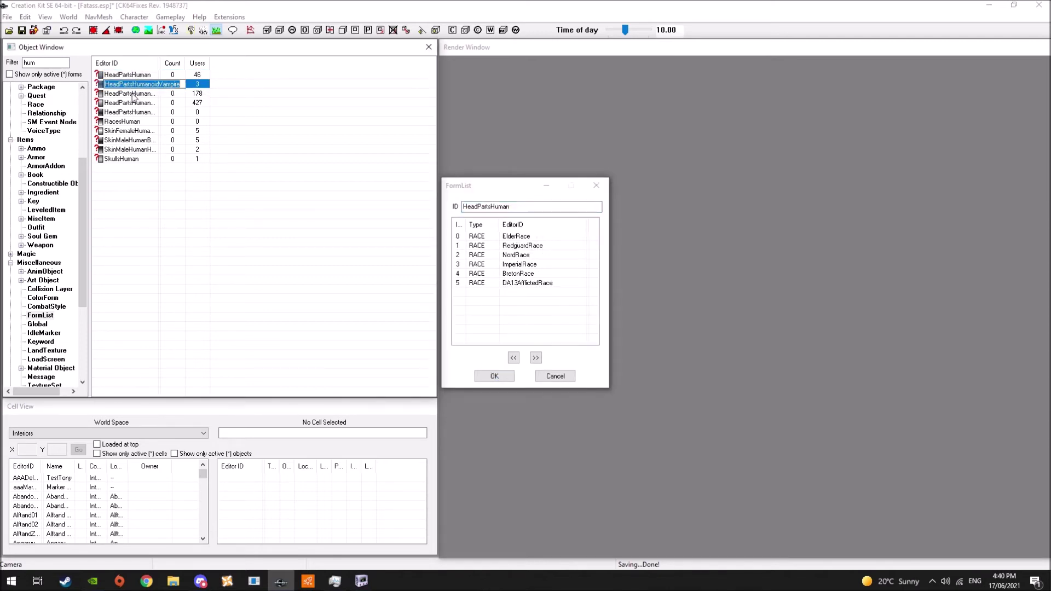
{"action": "left_click", "coordinate": [140, 95]}
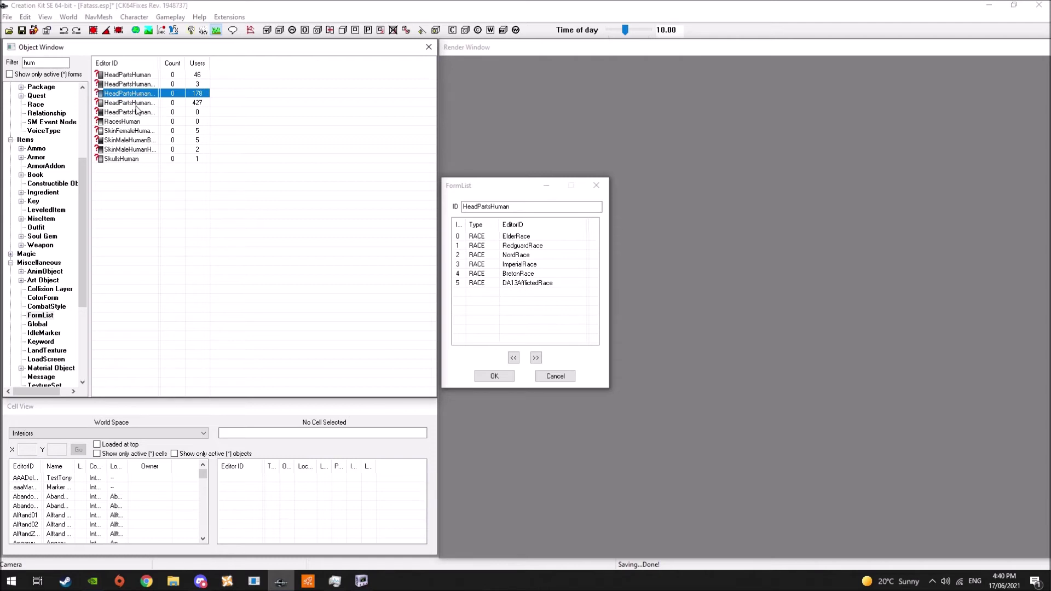
{"action": "left_click", "coordinate": [136, 105]}
{"action": "left_click", "coordinate": [139, 94]}
{"action": "left_click", "coordinate": [132, 107]}
{"action": "left_click", "coordinate": [128, 96]}
{"action": "left_click", "coordinate": [287, 167]}
{"action": "left_click", "coordinate": [141, 97]}
{"action": "double_click", "coordinate": [140, 97]}
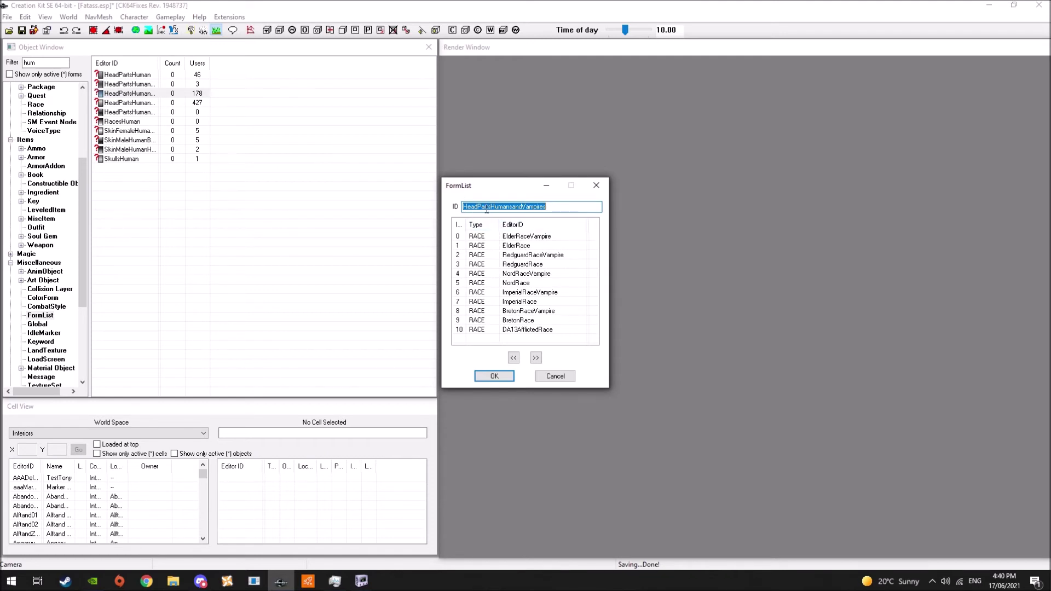
Bring the HeadPartsHumansOrcsandVampires form list forward and line it up over the other open form list
{"action": "left_click", "coordinate": [137, 104]}
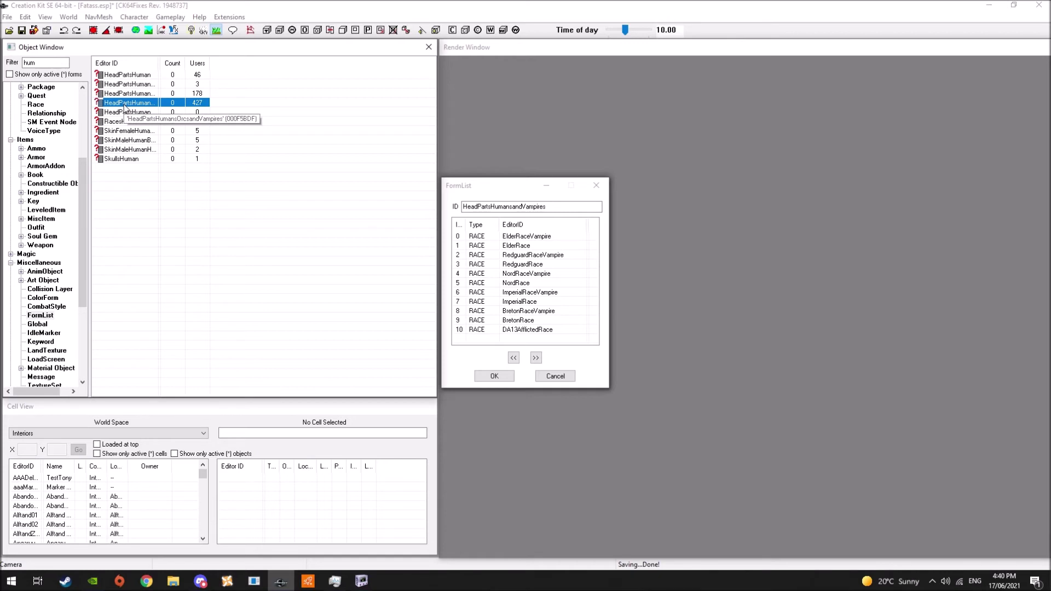
{"action": "double_click", "coordinate": [125, 104]}
{"action": "left_click", "coordinate": [129, 113]}
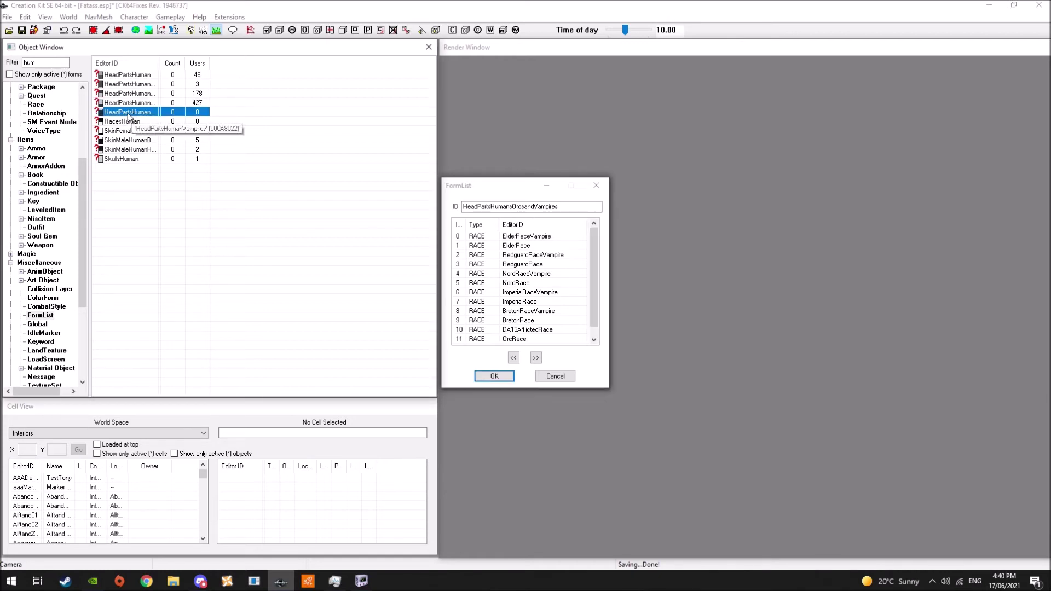
{"action": "double_click", "coordinate": [127, 112]}
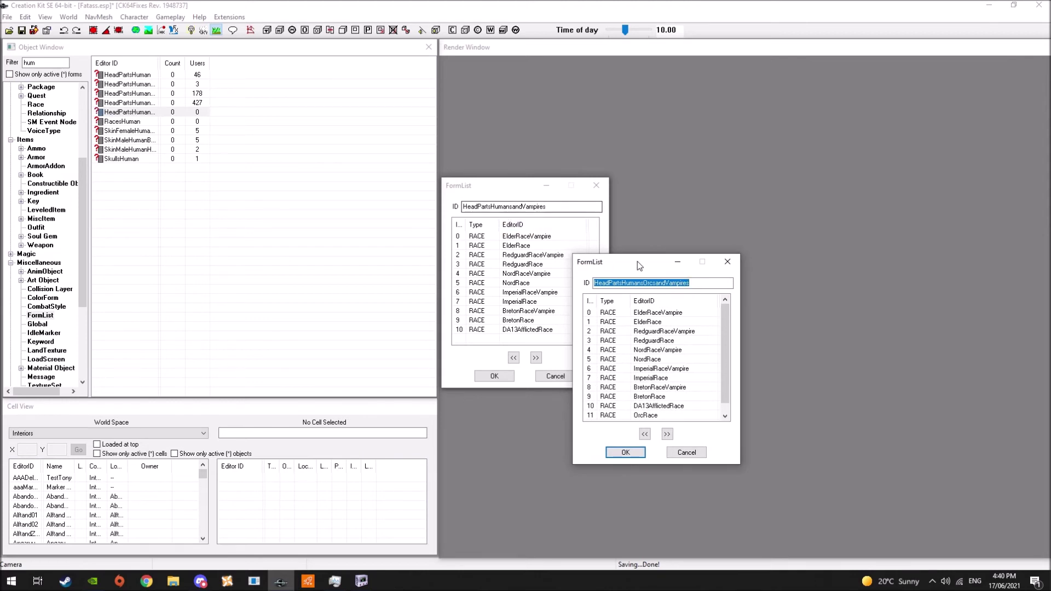
{"action": "left_click_drag", "start_coordinate": [637, 261], "coordinate": [503, 188]}
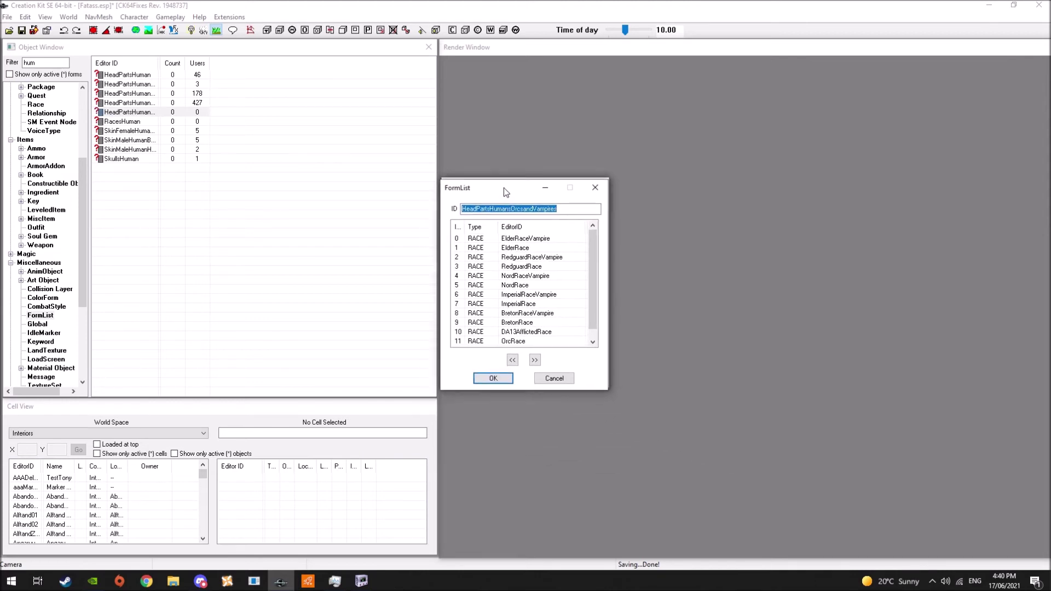
Filter the form lists by allrace and open HeadPartsAllRacesMinusBeast
{"action": "left_click", "coordinate": [130, 91]}
{"action": "type", "text": "allrace"}
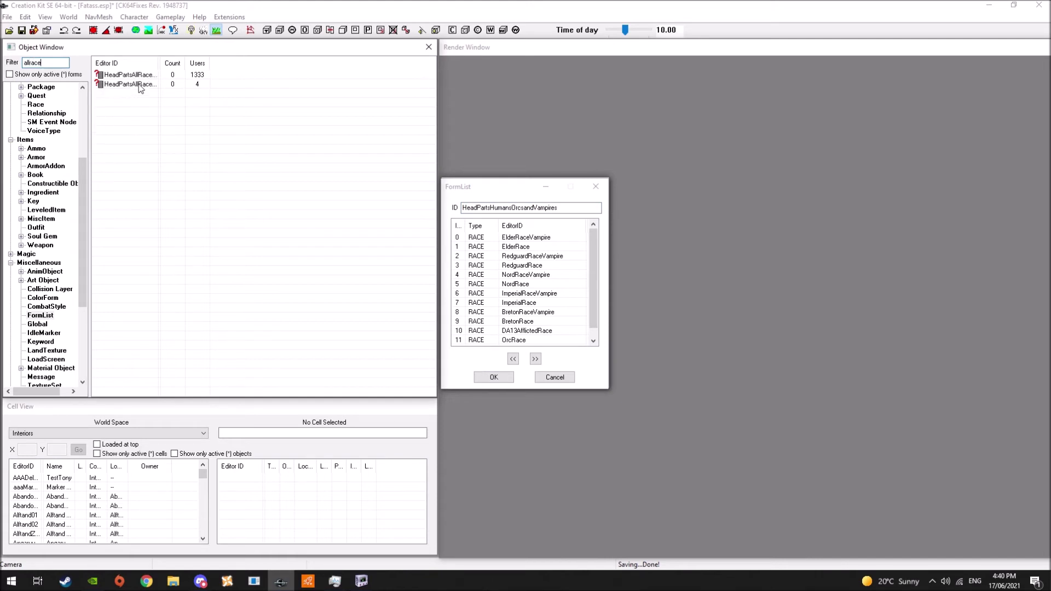
{"action": "double_click", "coordinate": [131, 75]}
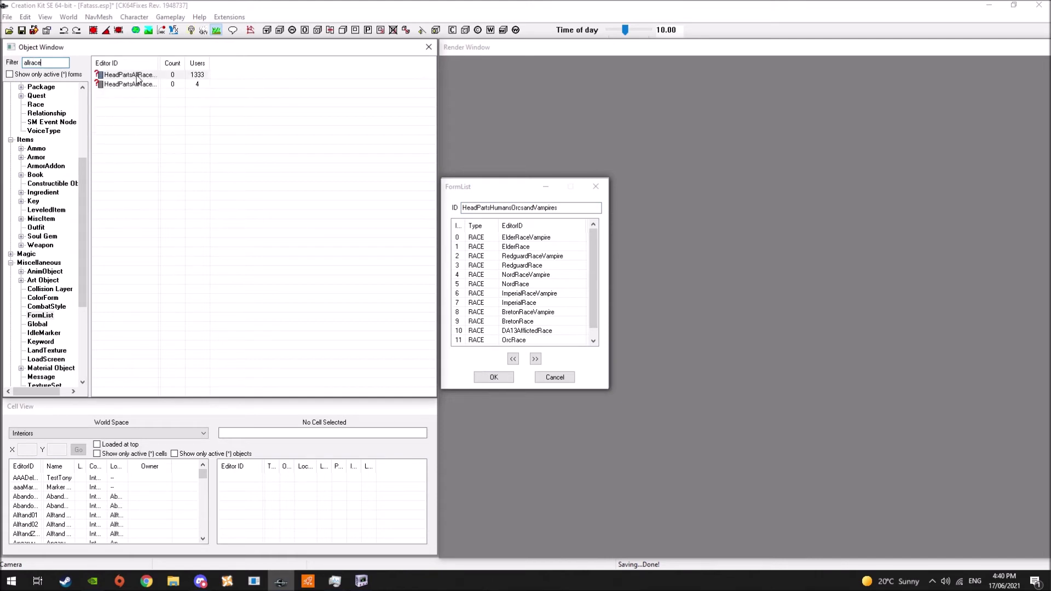
{"action": "mouse_move", "coordinate": [506, 193]}
{"action": "left_mouse_down"}
{"action": "mouse_move", "coordinate": [542, 185]}
{"action": "mouse_move", "coordinate": [517, 193]}
{"action": "left_mouse_up"}
{"action": "left_click", "coordinate": [135, 76]}
Filter the races by aaaFatassNordRace, add that race to the HeadPartsAllRacesMinusBeast form list and save the list
{"action": "scroll", "coordinate": [36, 222], "scroll_direction": "up", "scroll_amount": 3}
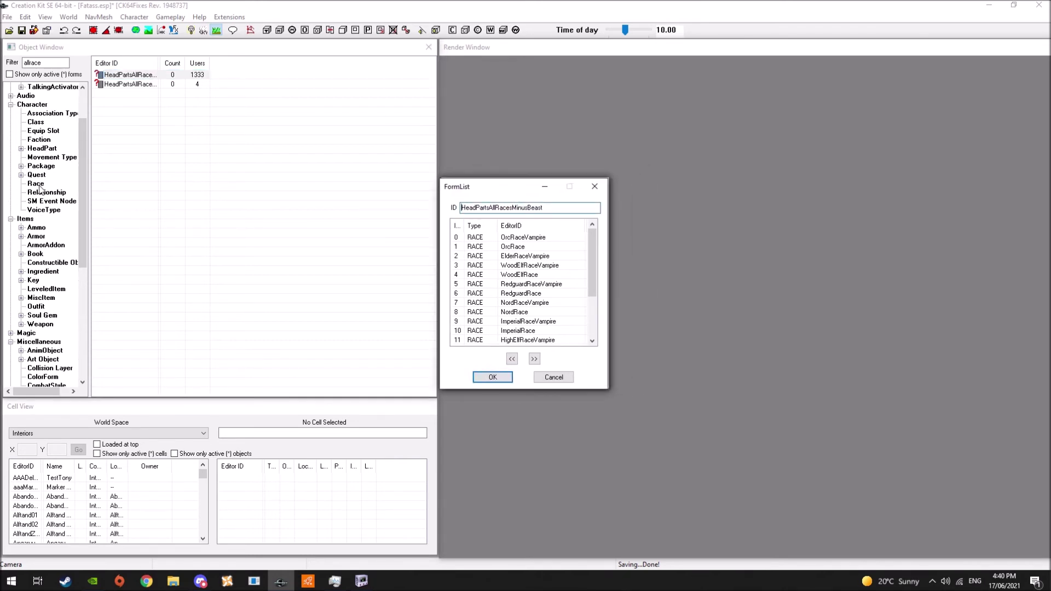
{"action": "left_click", "coordinate": [36, 184]}
{"action": "left_click_drag", "start_coordinate": [63, 62], "coordinate": [14, 60]}
{"action": "type", "text": "aaaFatassNordRace"}
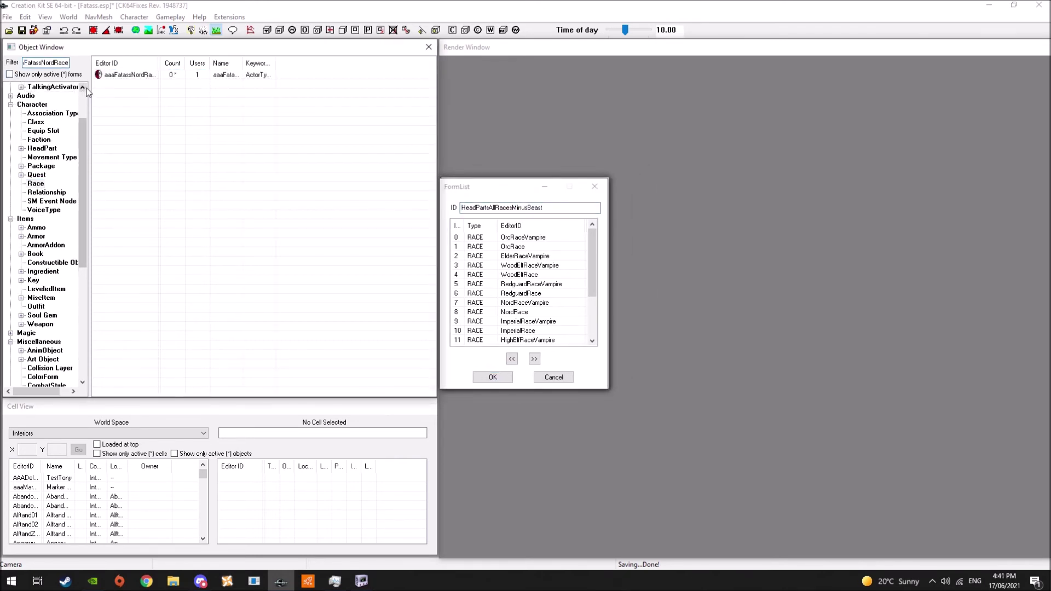
{"action": "left_click", "coordinate": [493, 377]}
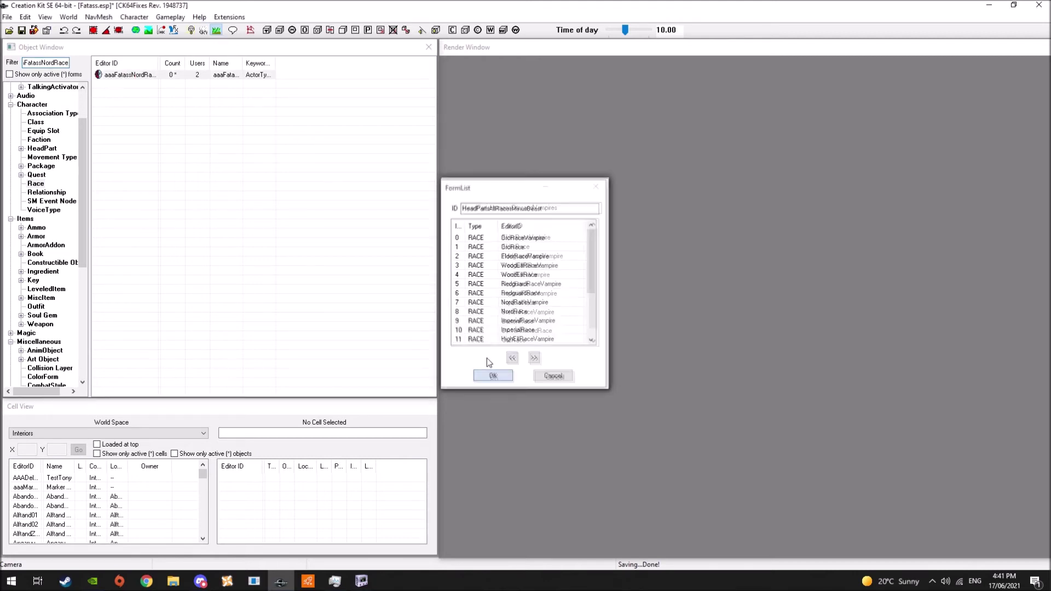
Add aaaFatassNordRace to the HeadPartsHumansOrcsandVampires, HeadPartsHumansandVampires and HeadPartsHuman form lists, saving each list
{"action": "left_click_drag", "start_coordinate": [137, 76], "coordinate": [533, 284]}
{"action": "left_click", "coordinate": [494, 376]}
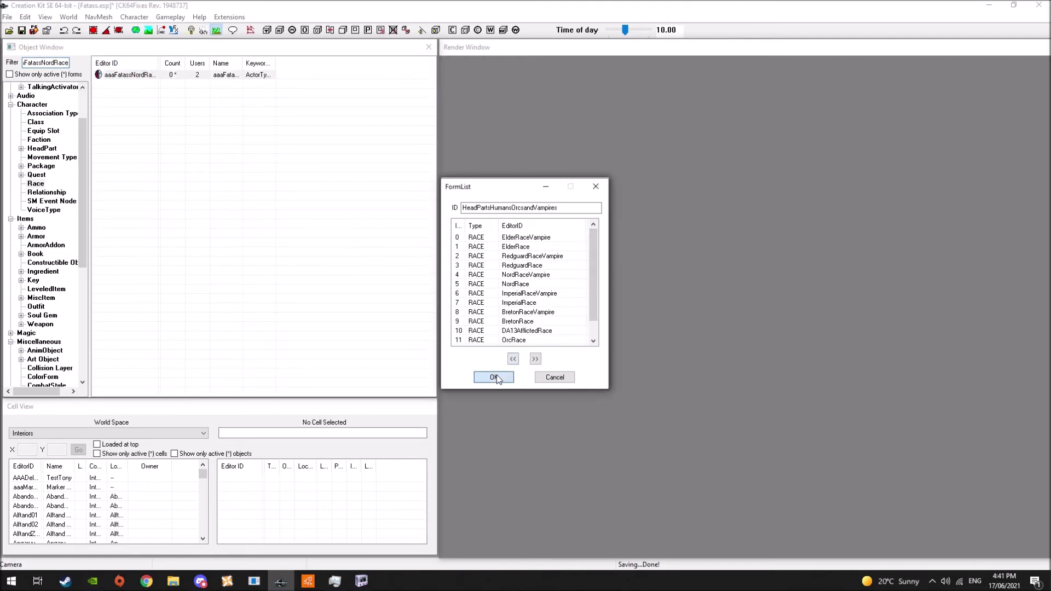
{"action": "left_click_drag", "start_coordinate": [139, 75], "coordinate": [522, 339]}
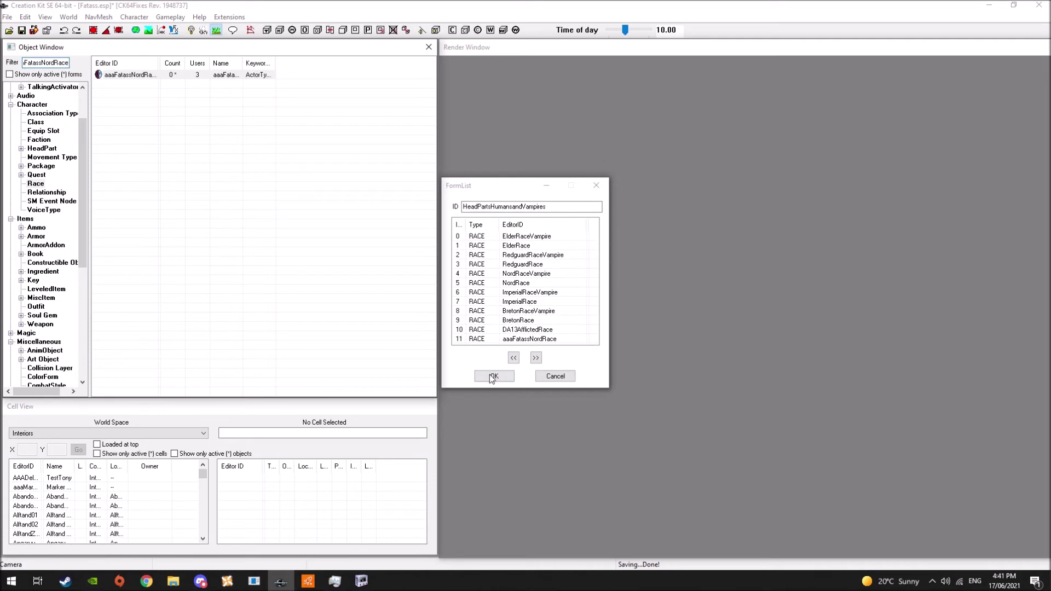
{"action": "left_click", "coordinate": [493, 377]}
{"action": "left_click_drag", "start_coordinate": [130, 79], "coordinate": [482, 276]}
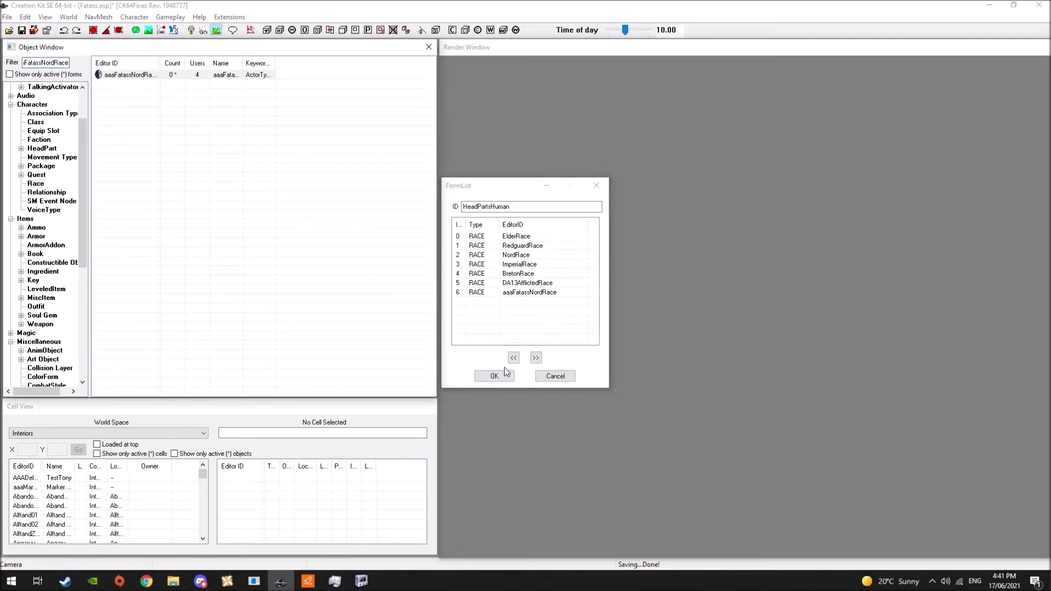
{"action": "left_click", "coordinate": [498, 376]}
Filter the actors by aaaFatass, reopen the aaaFatass actor and enable its full-body preview
{"action": "scroll", "coordinate": [76, 117], "scroll_direction": "up", "scroll_amount": 2}
{"action": "left_click", "coordinate": [36, 96]}
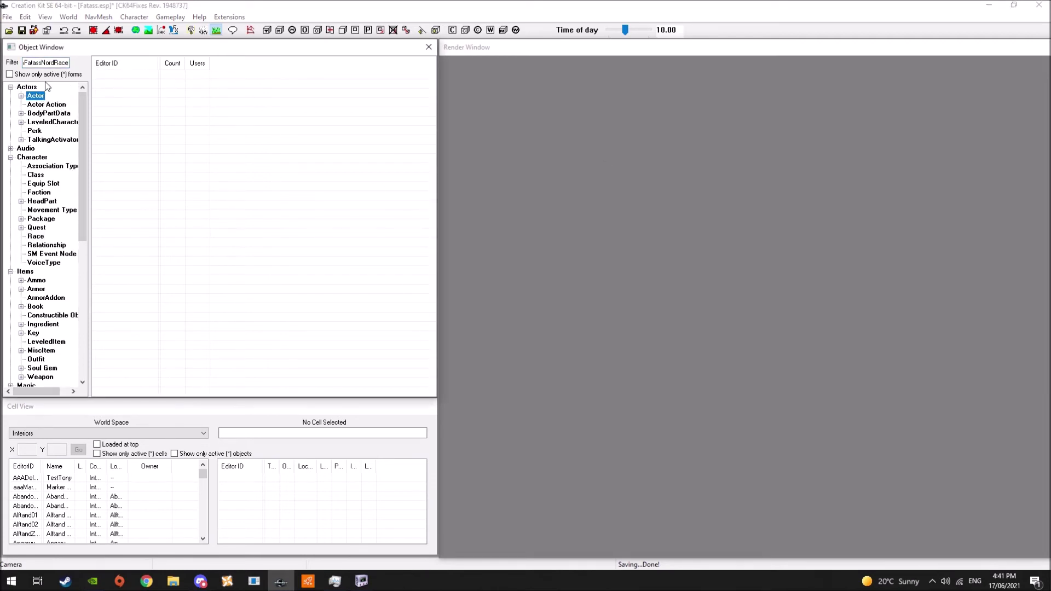
{"action": "left_click", "coordinate": [51, 62]}
{"action": "left_click_drag", "start_coordinate": [42, 62], "coordinate": [68, 63]}
{"action": "key", "text": "BackSpace"}
{"action": "left_click", "coordinate": [132, 78]}
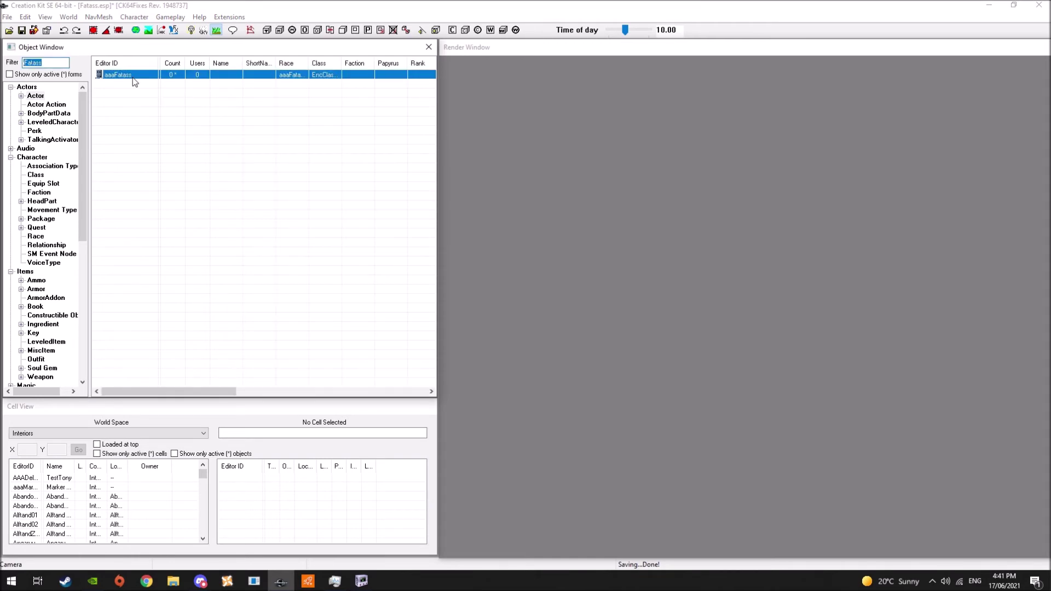
{"action": "left_click", "coordinate": [453, 310]}
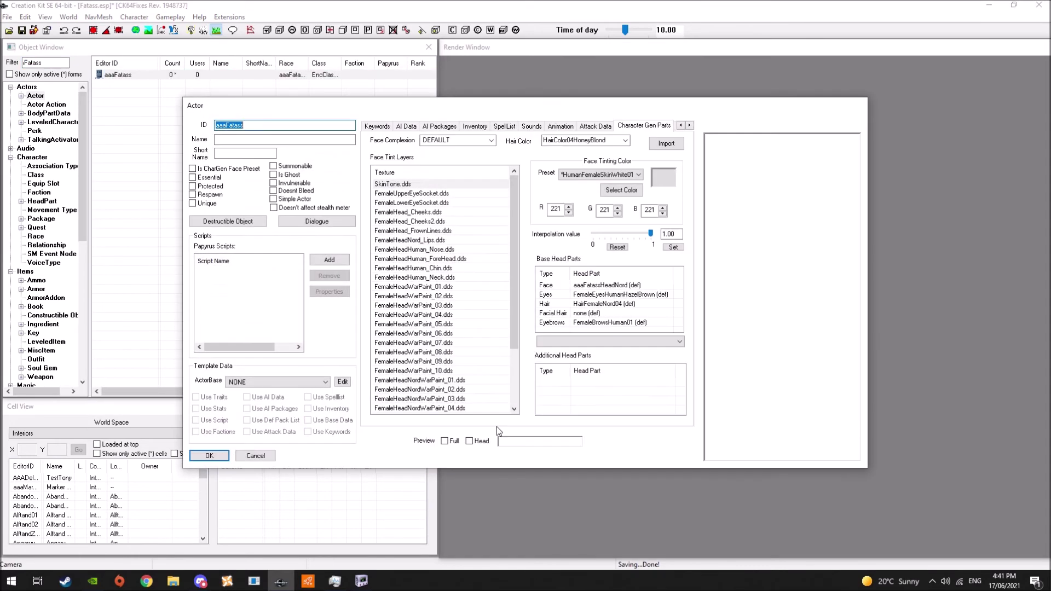
{"action": "left_click", "coordinate": [445, 441]}
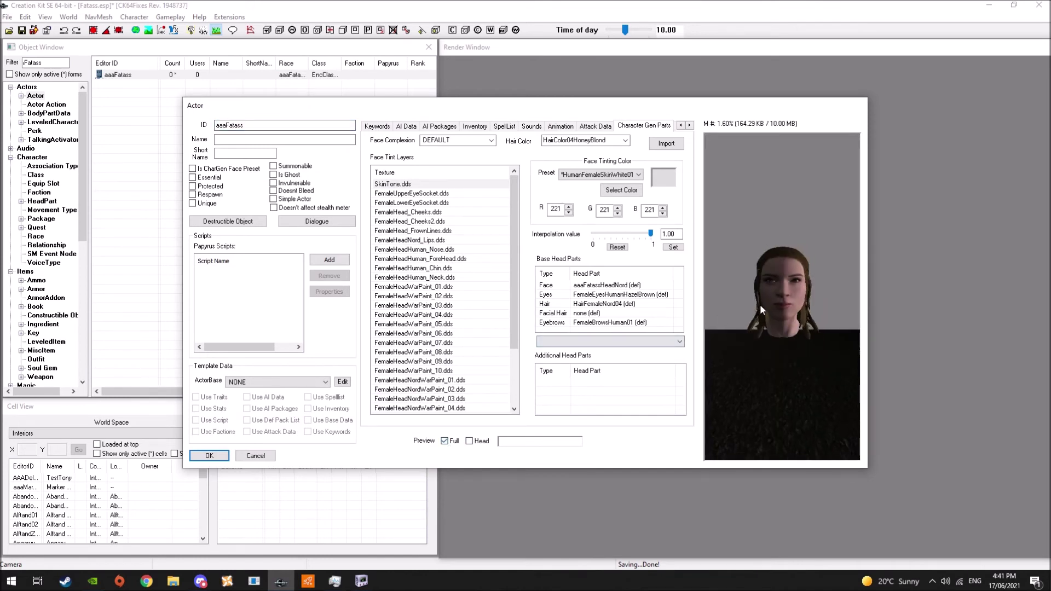
Set the actor's hair head part to 0Sky247 and save the actor
{"action": "left_click", "coordinate": [599, 304]}
{"action": "left_click", "coordinate": [598, 339]}
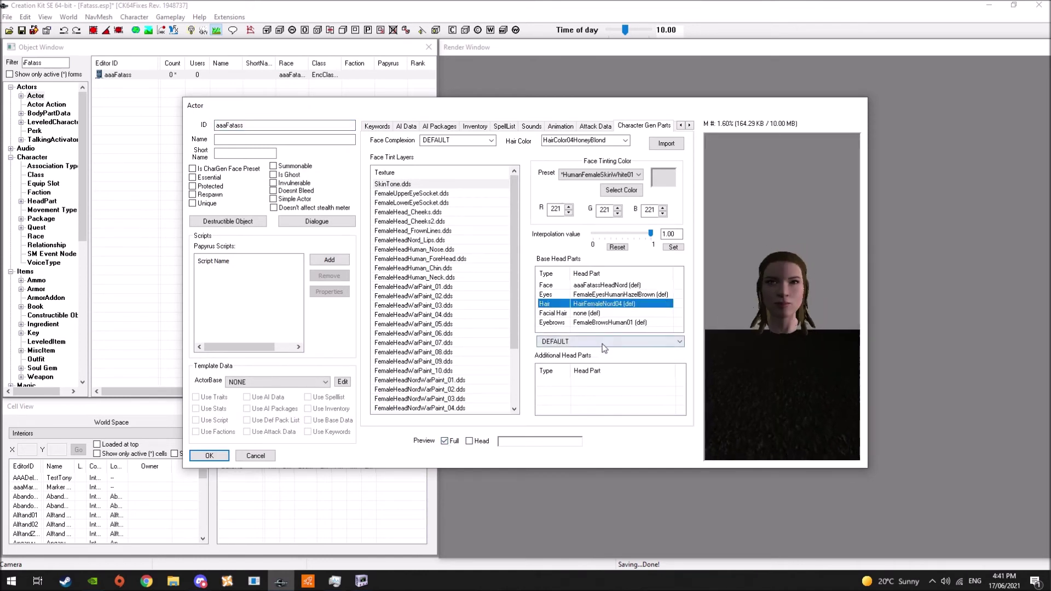
{"action": "left_click", "coordinate": [602, 353]}
{"action": "left_click", "coordinate": [605, 343]}
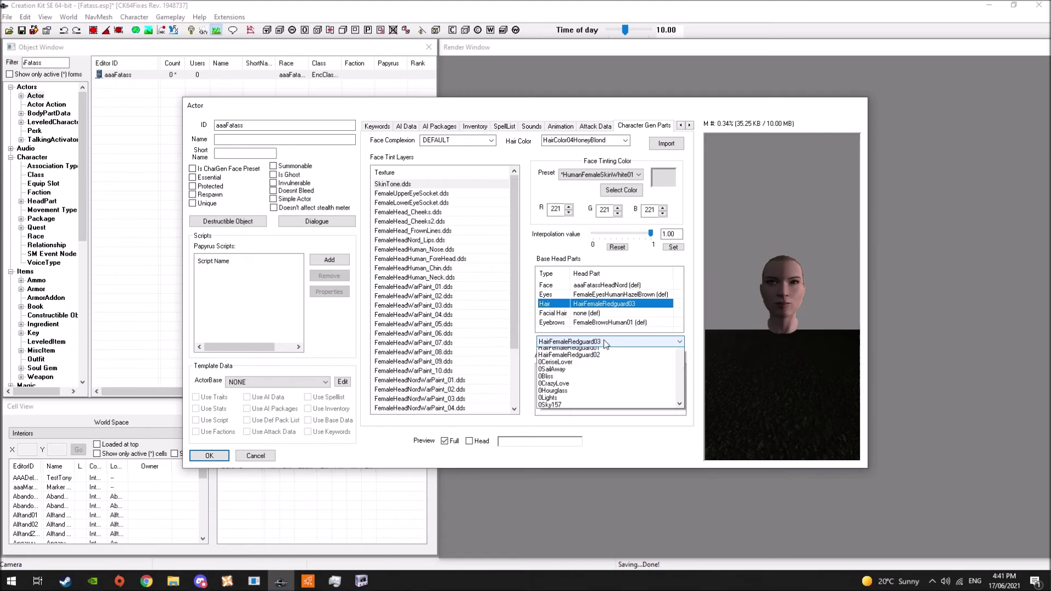
{"action": "scroll", "coordinate": [657, 437], "scroll_direction": "down", "scroll_amount": 5}
{"action": "left_click", "coordinate": [645, 451]}
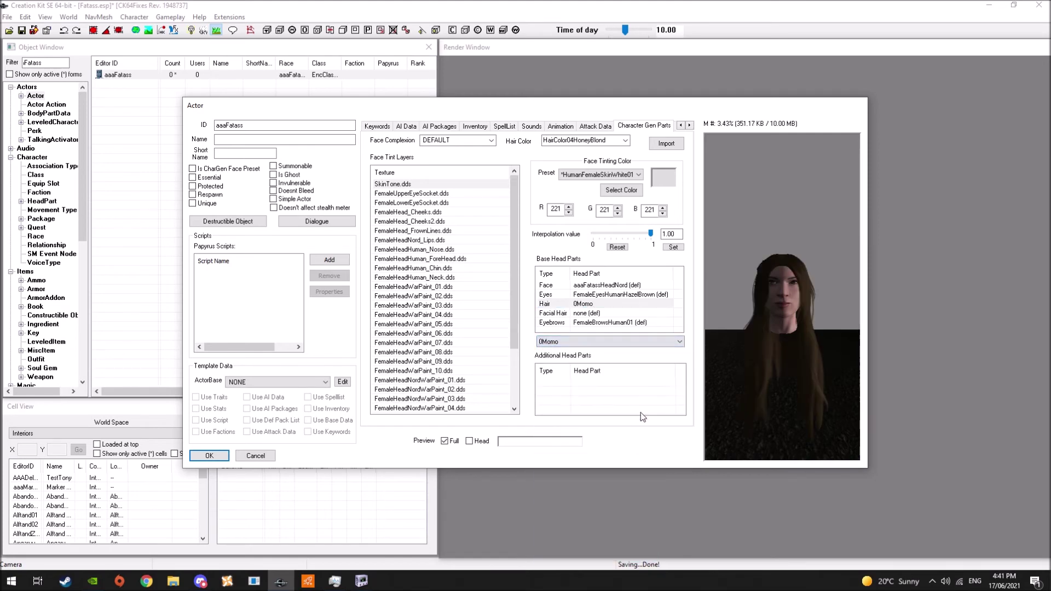
{"action": "scroll", "coordinate": [632, 344], "scroll_direction": "down", "scroll_amount": 1}
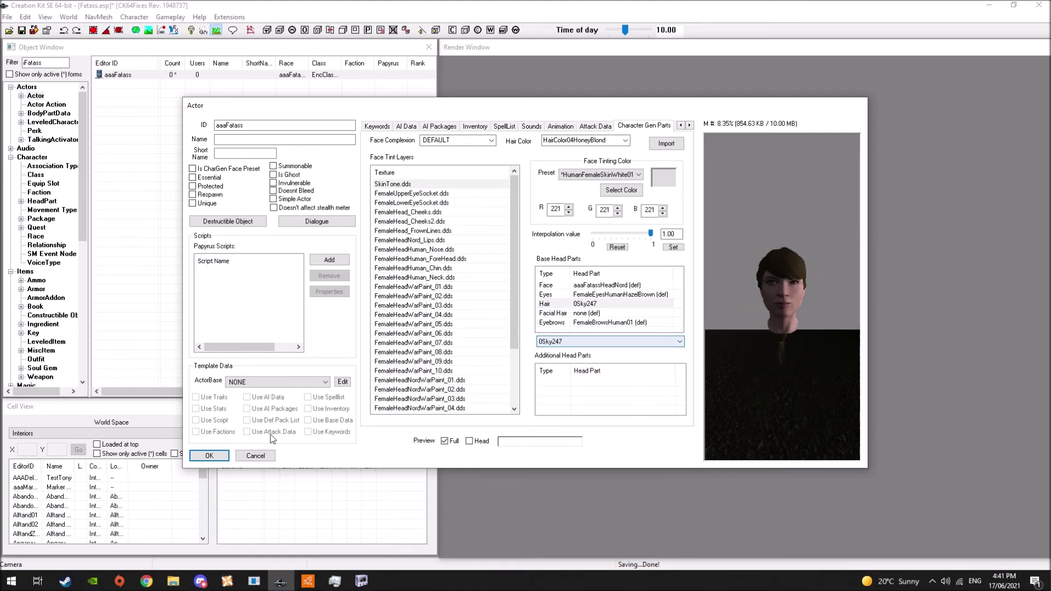
{"action": "left_click", "coordinate": [210, 456]}
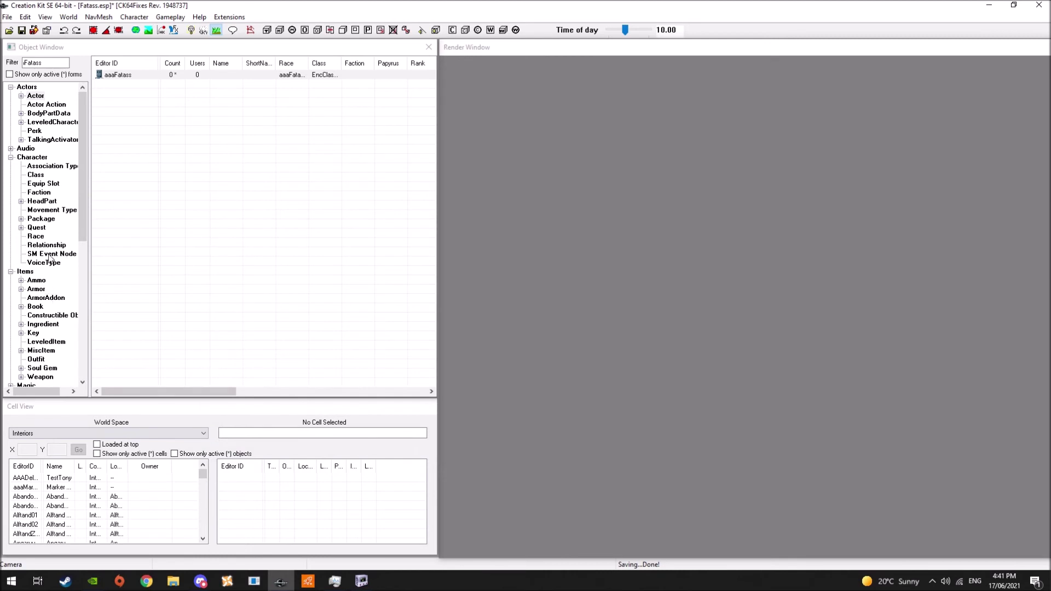
Open the aaaFatassNordRace race and check the skin assigned in its female body data
{"action": "left_click_drag", "start_coordinate": [80, 212], "coordinate": [80, 229]}
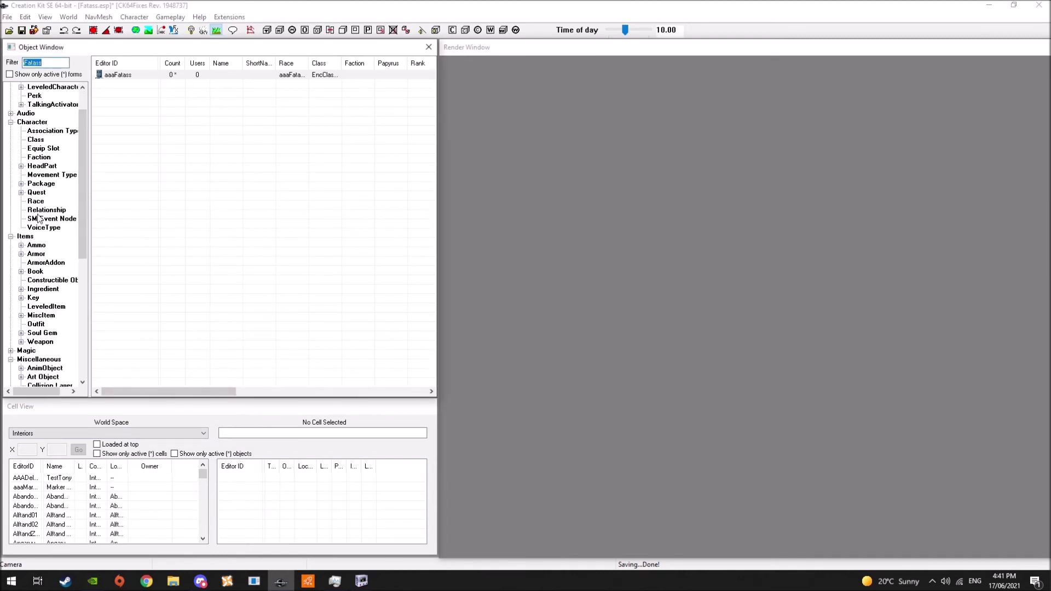
{"action": "scroll", "coordinate": [38, 219], "scroll_direction": "up", "scroll_amount": 1}
{"action": "left_click", "coordinate": [35, 227]}
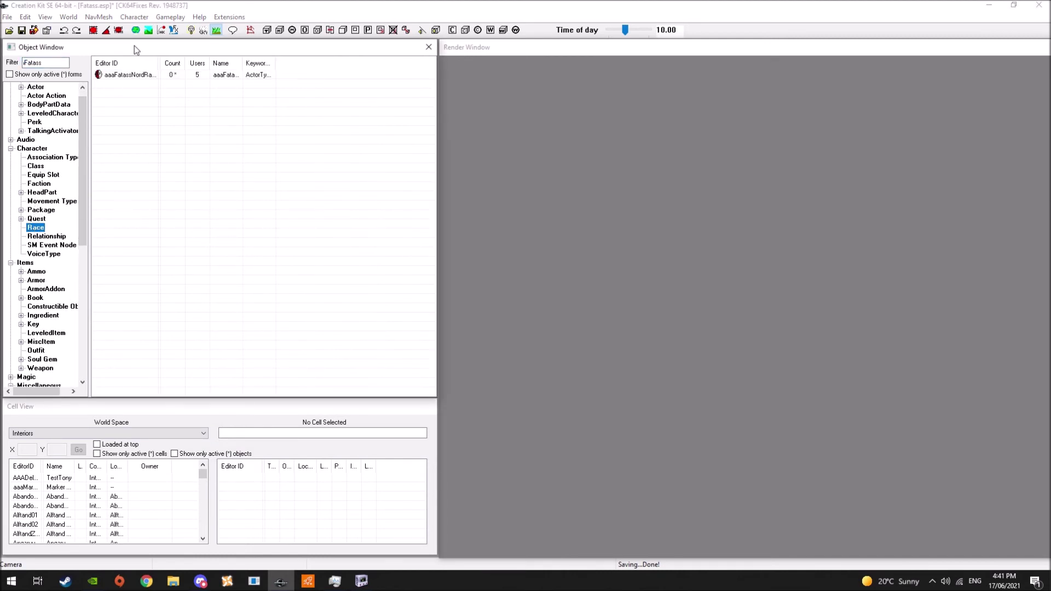
{"action": "left_click", "coordinate": [121, 75]}
{"action": "double_click", "coordinate": [122, 76]}
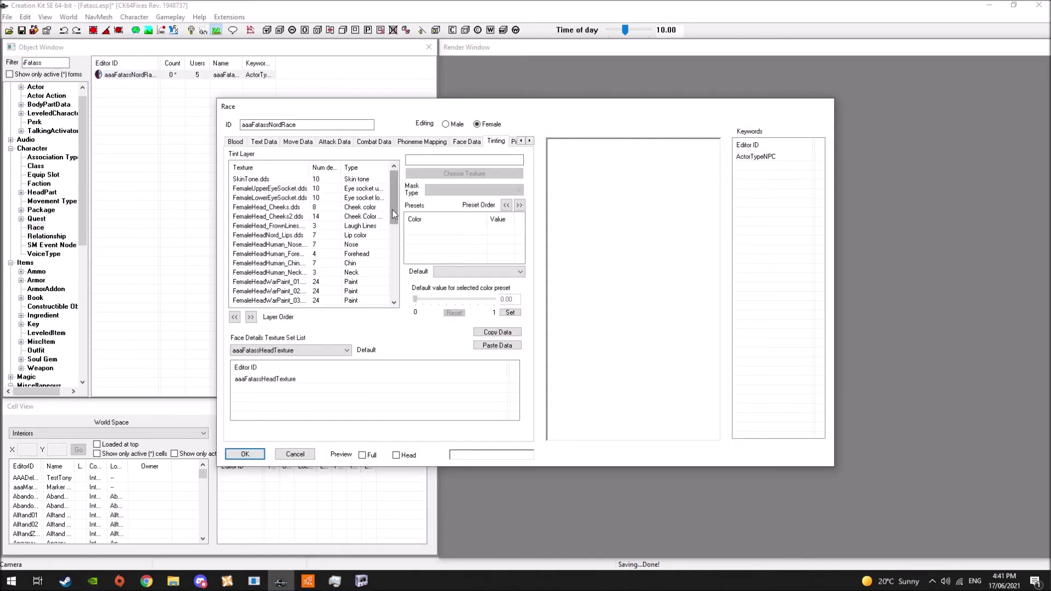
{"action": "left_click", "coordinate": [521, 141]}
{"action": "left_click", "coordinate": [521, 141]}
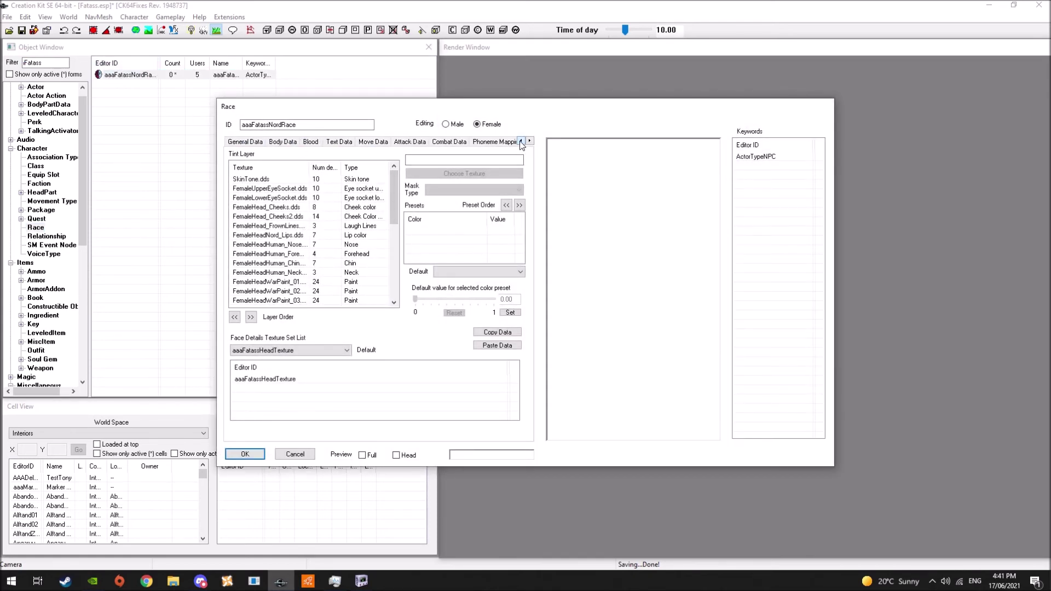
{"action": "left_click", "coordinate": [275, 142]}
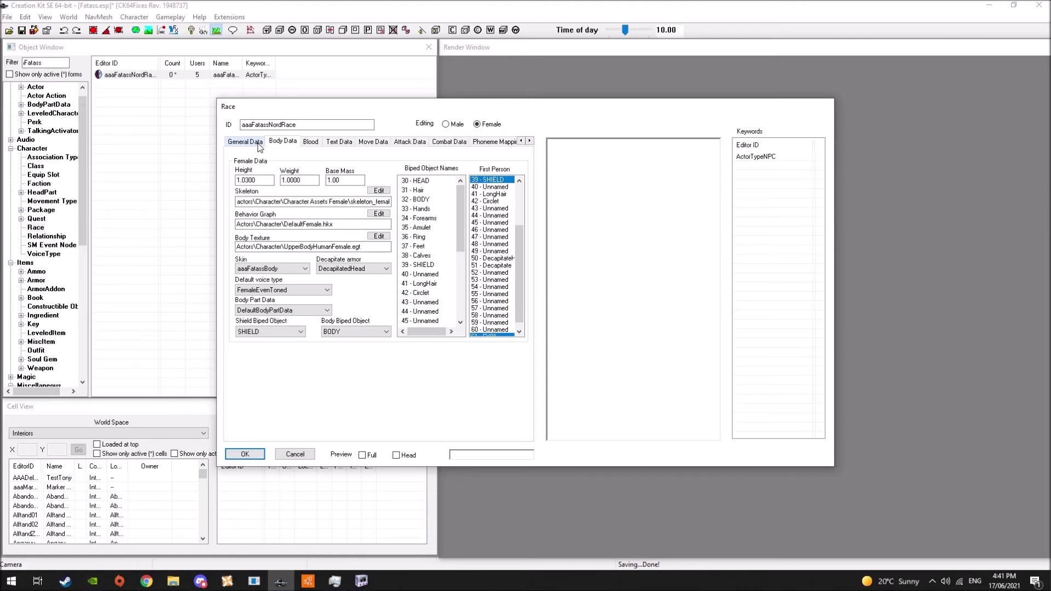
{"action": "left_click", "coordinate": [245, 454]}
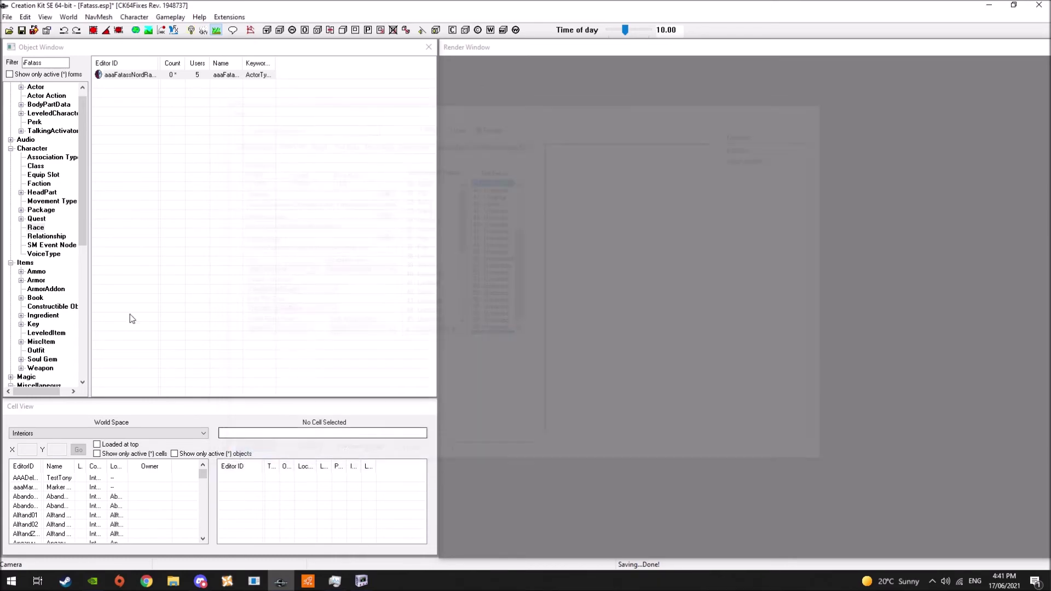
Open the aaaFatassBody armor and add aaaFatassNordRace to the additional races of its aaaFatassFeet model
{"action": "left_click", "coordinate": [35, 281]}
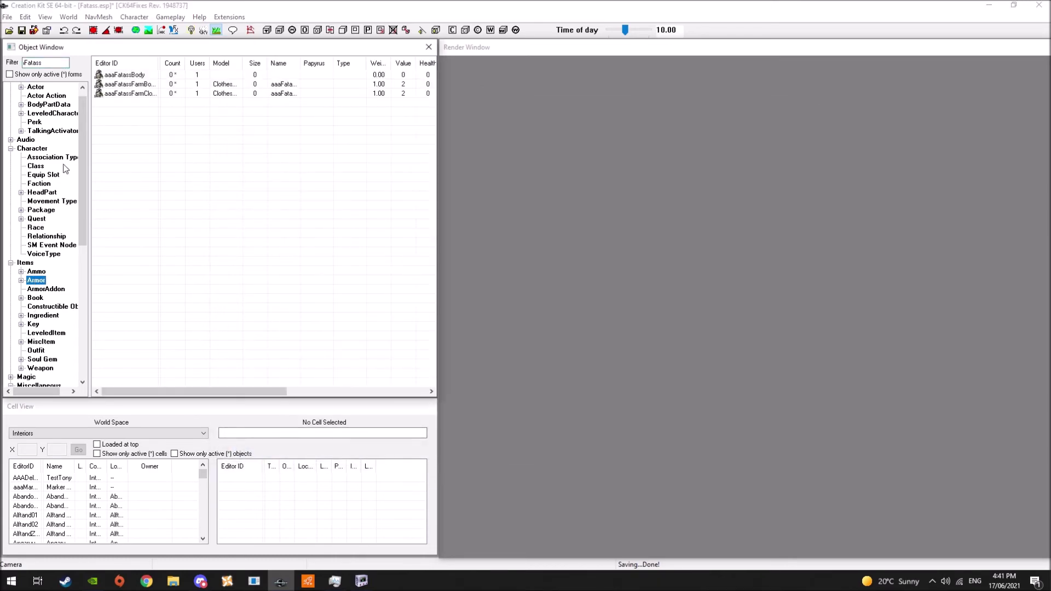
{"action": "left_click", "coordinate": [129, 77]}
{"action": "double_click", "coordinate": [129, 76]}
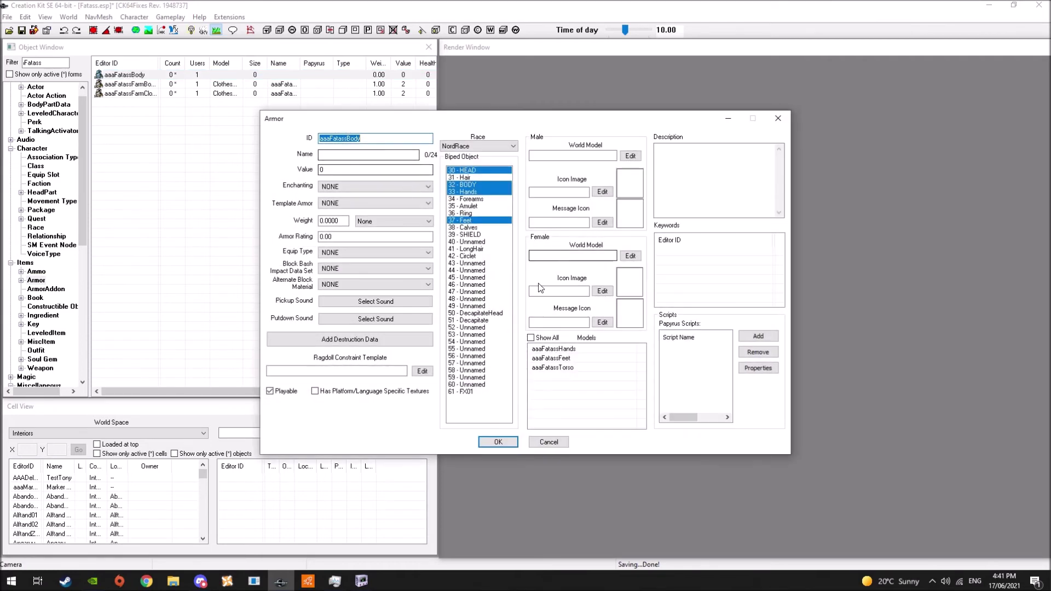
{"action": "double_click", "coordinate": [548, 358]}
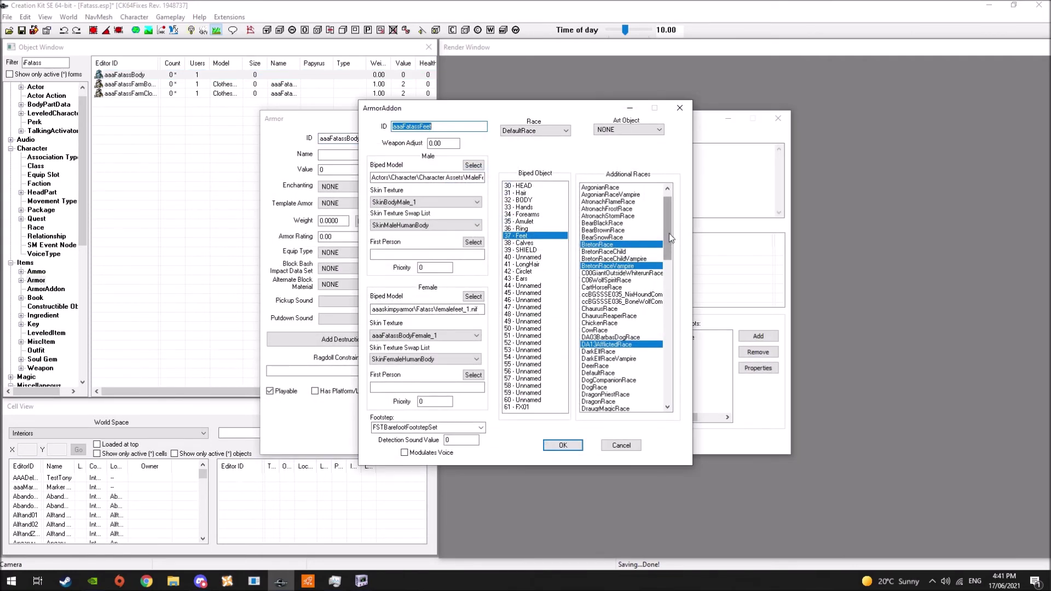
{"action": "scroll", "coordinate": [669, 233], "scroll_direction": "up", "scroll_amount": 1}
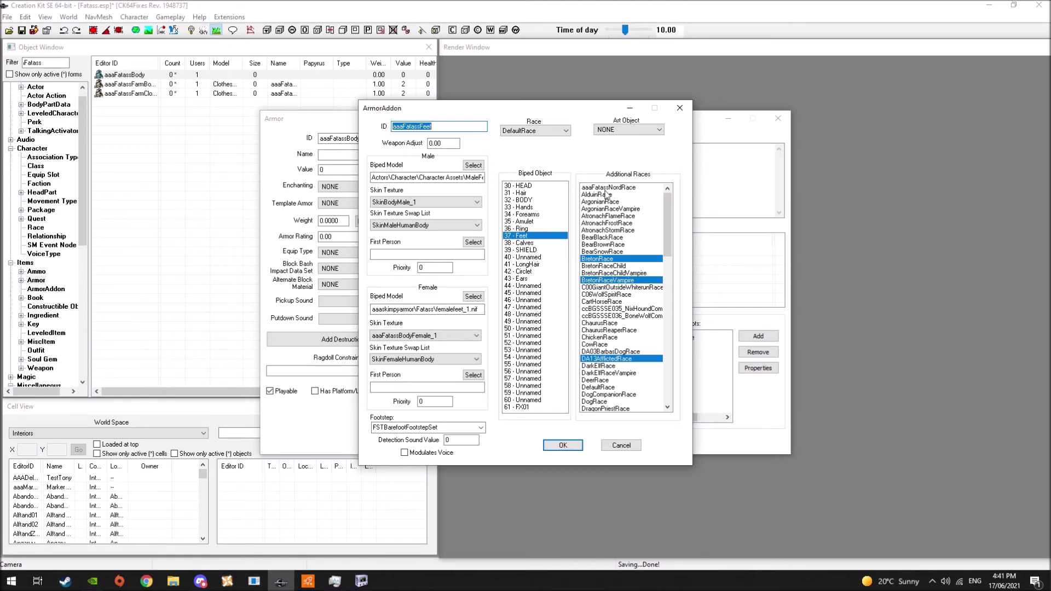
{"action": "left_click", "coordinate": [606, 187]}
{"action": "left_click", "coordinate": [553, 446]}
Set the race of the aaaFatassHands armor addon to aaaFatassNordRace and save the addon
{"action": "left_click", "coordinate": [557, 351]}
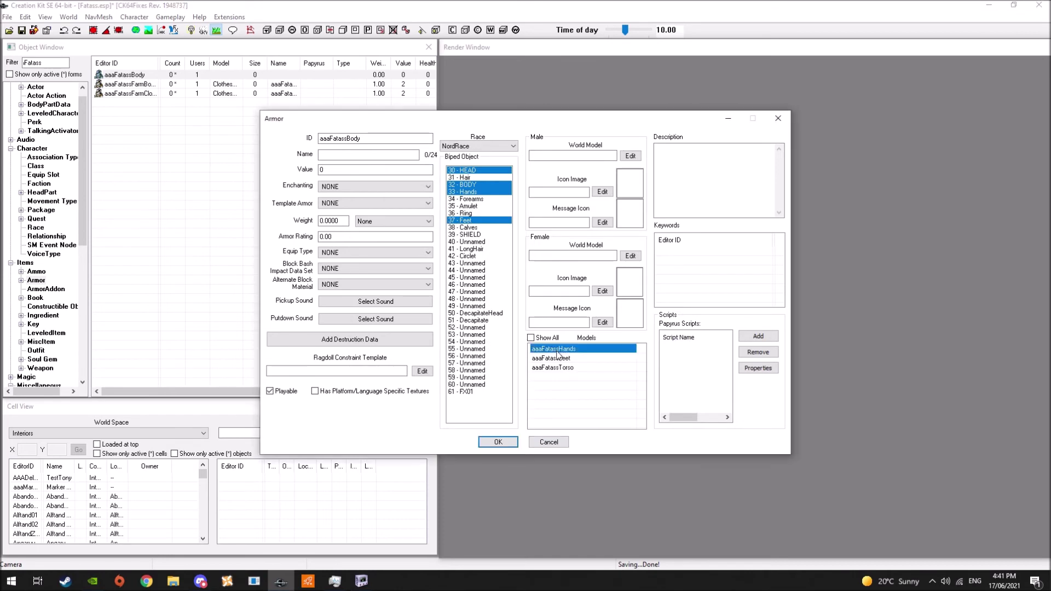
{"action": "double_click", "coordinate": [557, 351]}
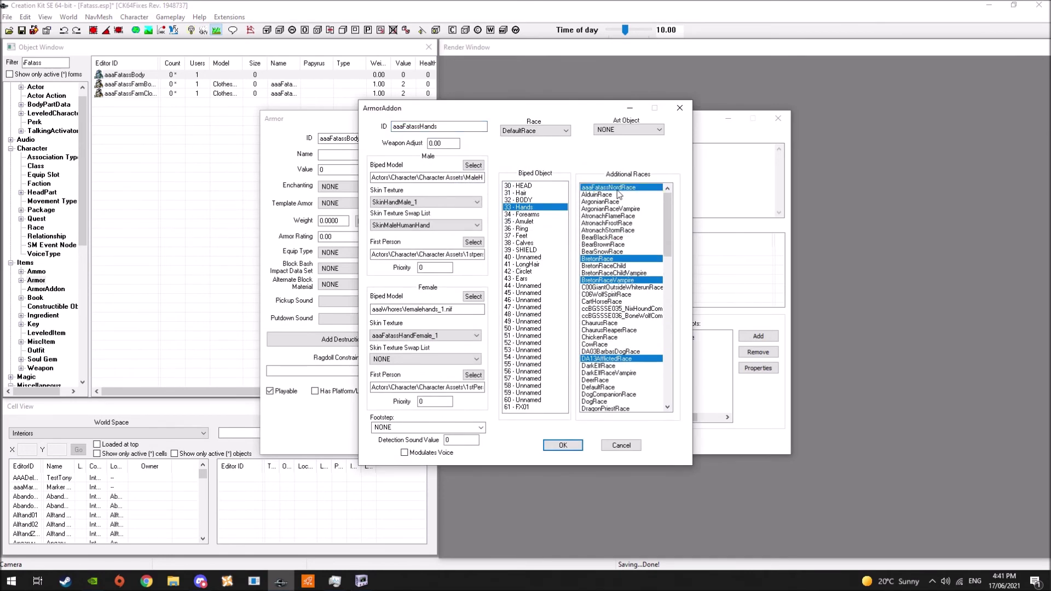
{"action": "left_click", "coordinate": [561, 133]}
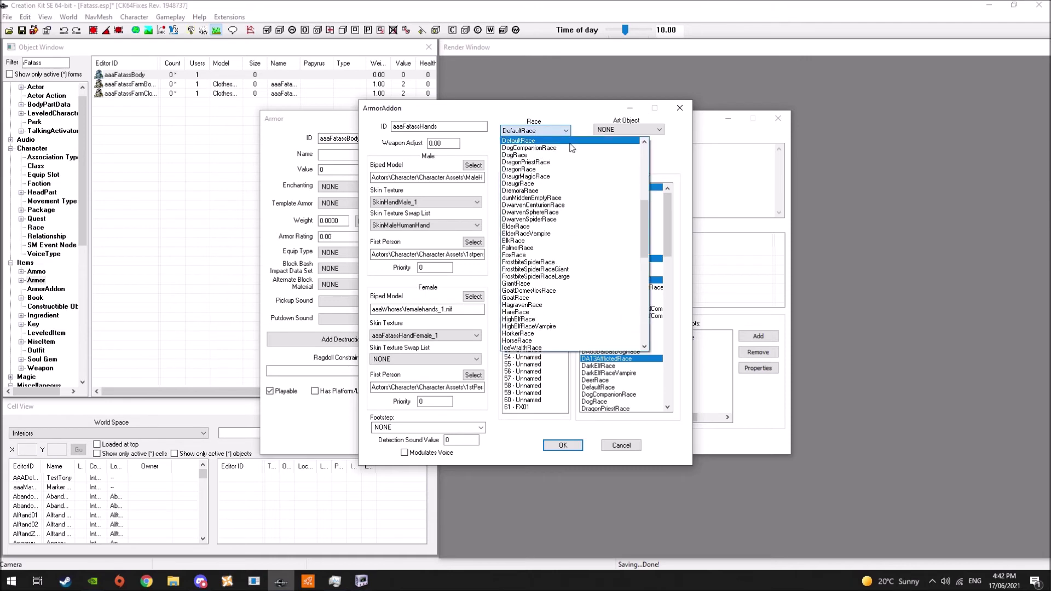
{"action": "key", "text": "f"}
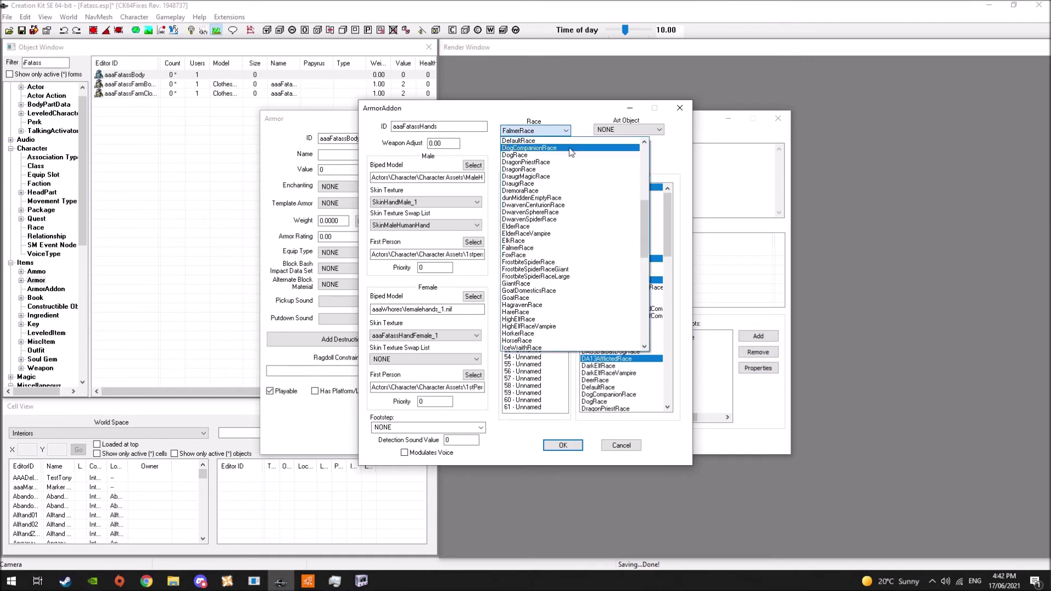
{"action": "scroll", "coordinate": [643, 212], "scroll_direction": "up", "scroll_amount": 10}
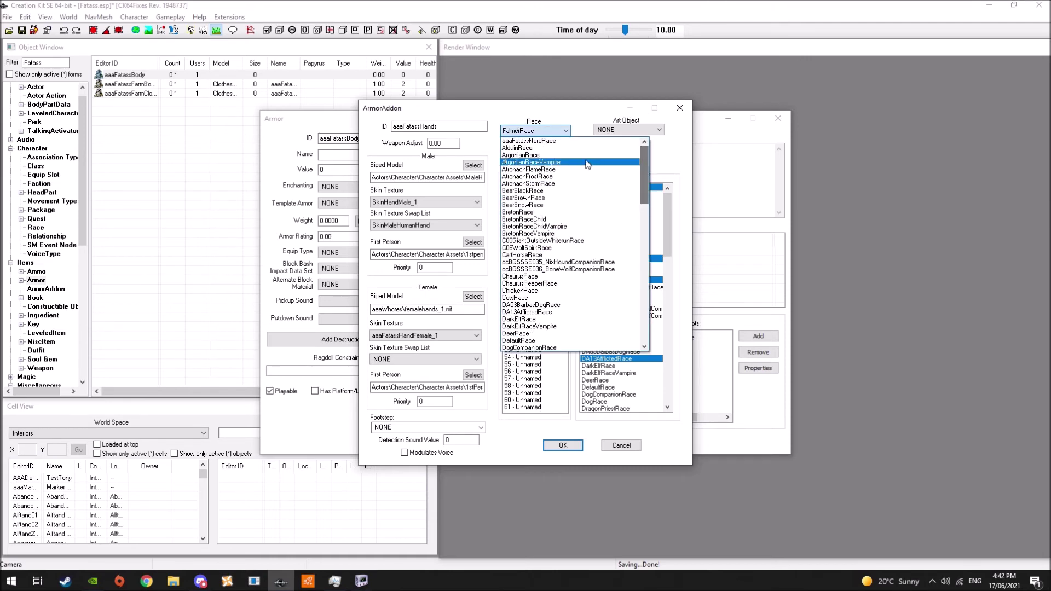
{"action": "left_click", "coordinate": [562, 141]}
{"action": "left_click", "coordinate": [563, 446]}
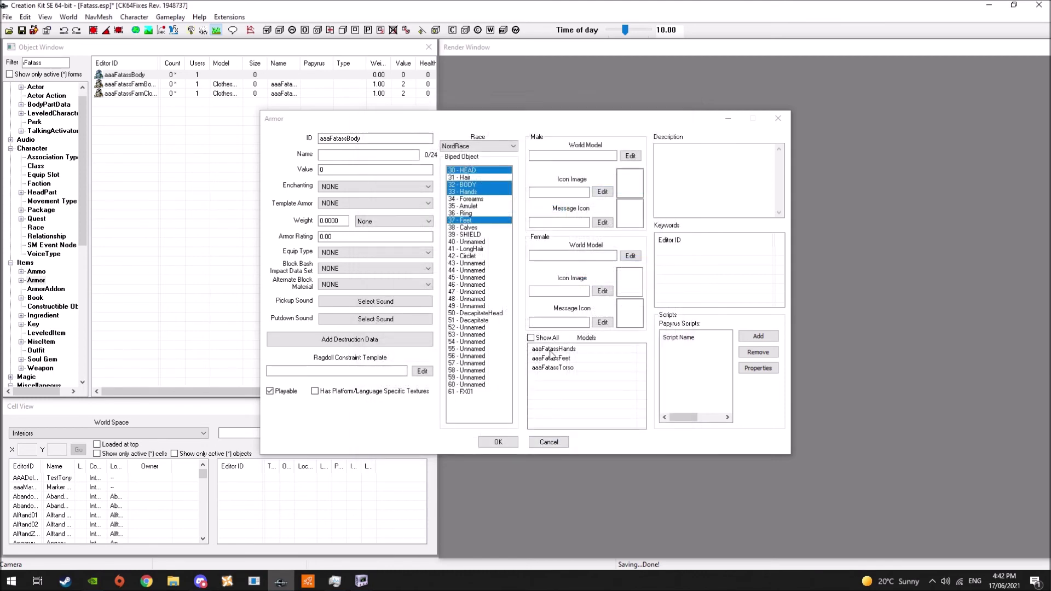
{"action": "double_click", "coordinate": [551, 349]}
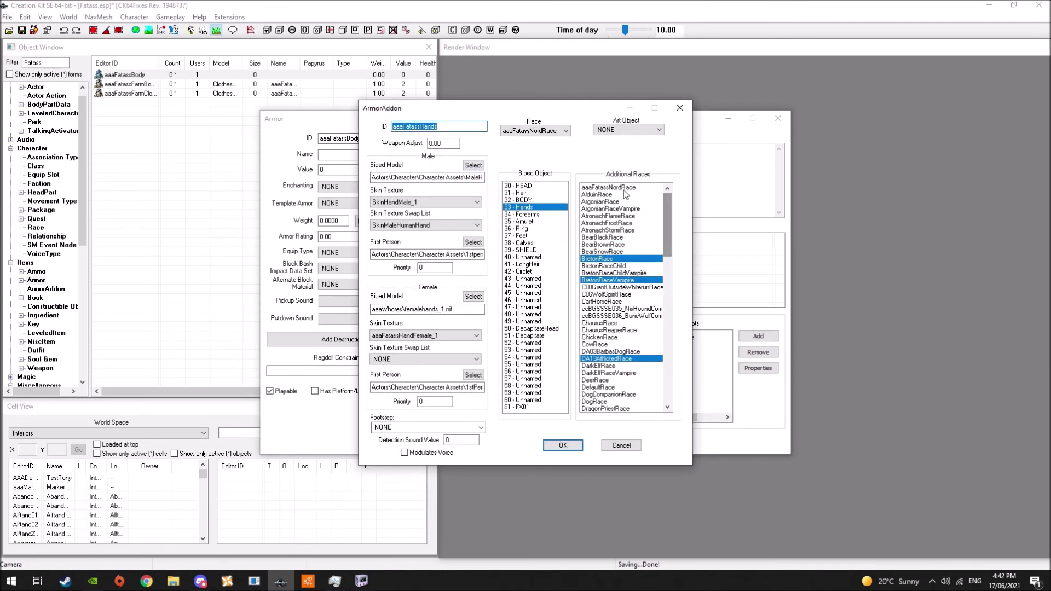
{"action": "left_click", "coordinate": [562, 445]}
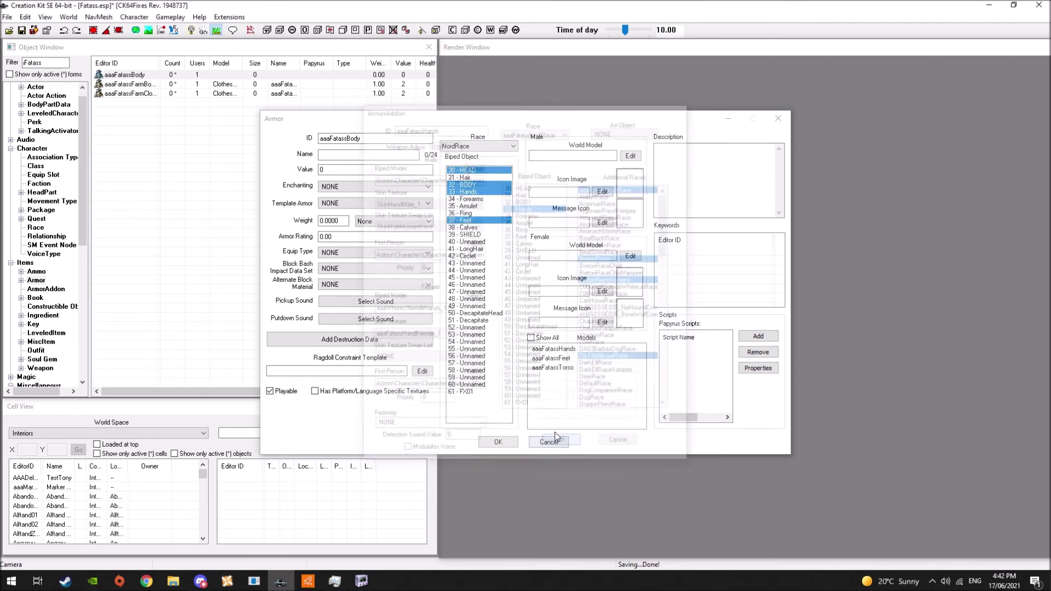
Add aaaFatassNordRace to the additional races of the aaaFatassTorso addon, recheck the hands addon and save the aaaFatassBody armor
{"action": "double_click", "coordinate": [548, 359]}
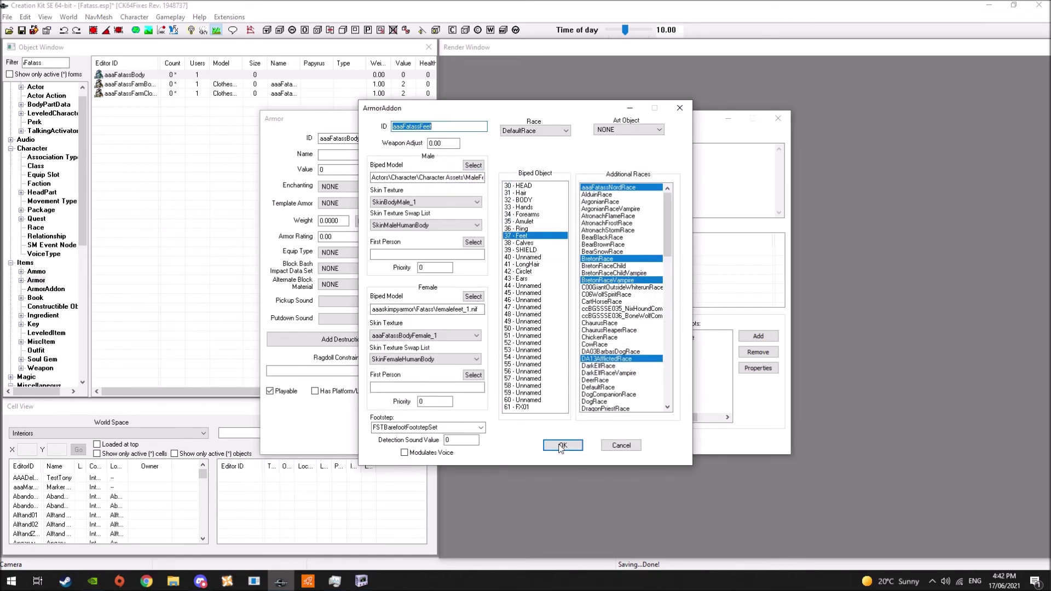
{"action": "left_click", "coordinate": [561, 446]}
{"action": "double_click", "coordinate": [552, 367]}
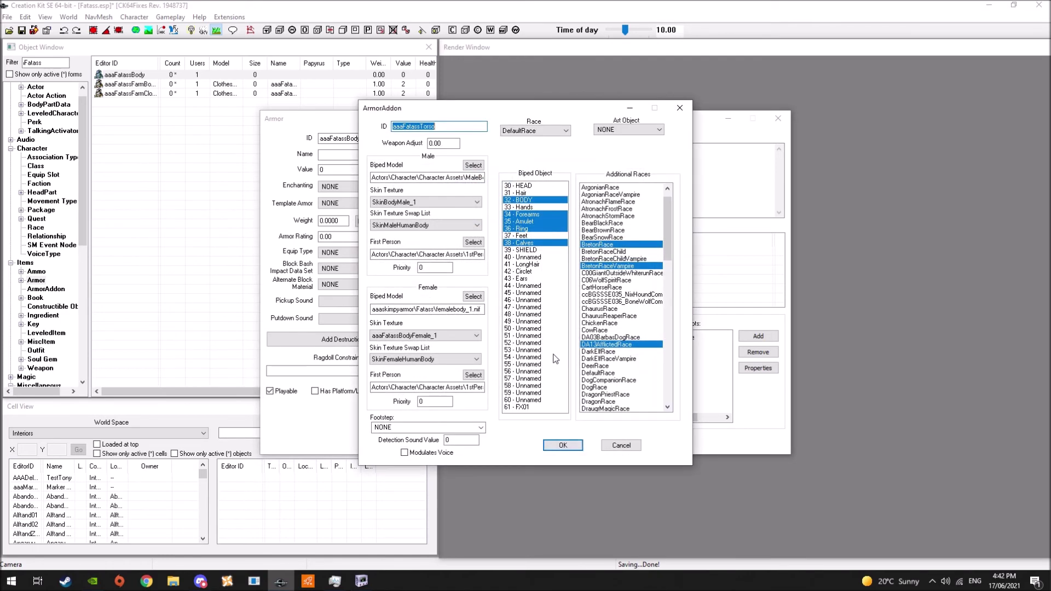
{"action": "scroll", "coordinate": [615, 230], "scroll_direction": "up", "scroll_amount": 1}
{"action": "left_click", "coordinate": [619, 187], "text": "ctrl"}
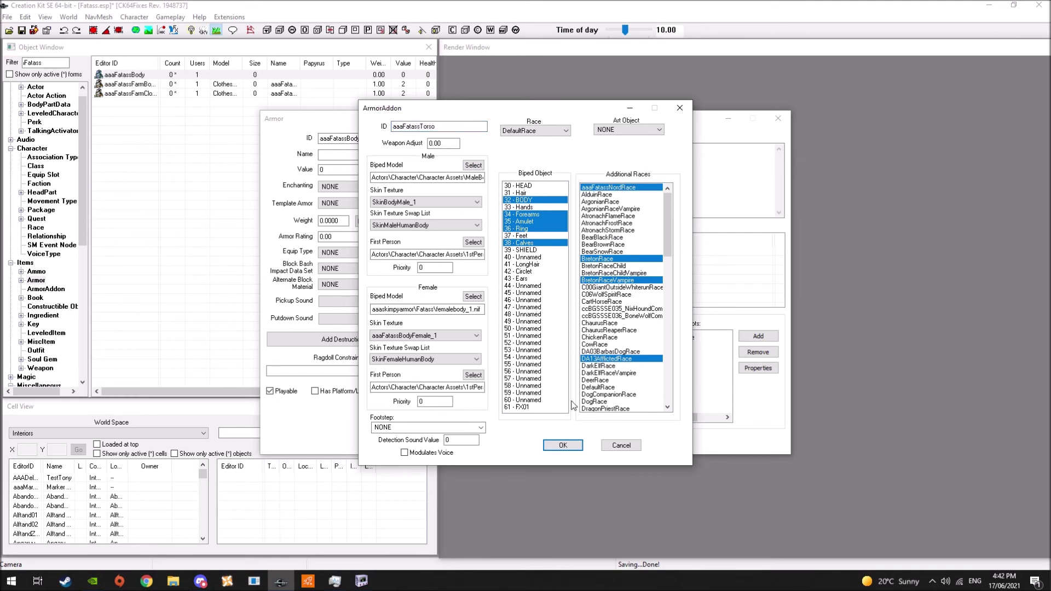
{"action": "left_click", "coordinate": [563, 445]}
{"action": "double_click", "coordinate": [555, 356]}
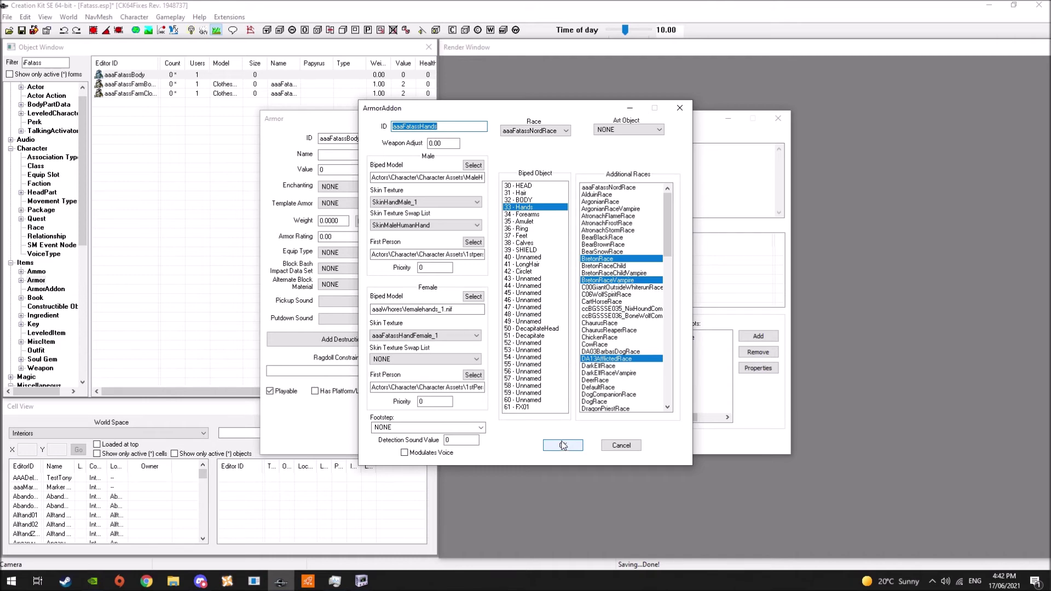
{"action": "left_click", "coordinate": [563, 445]}
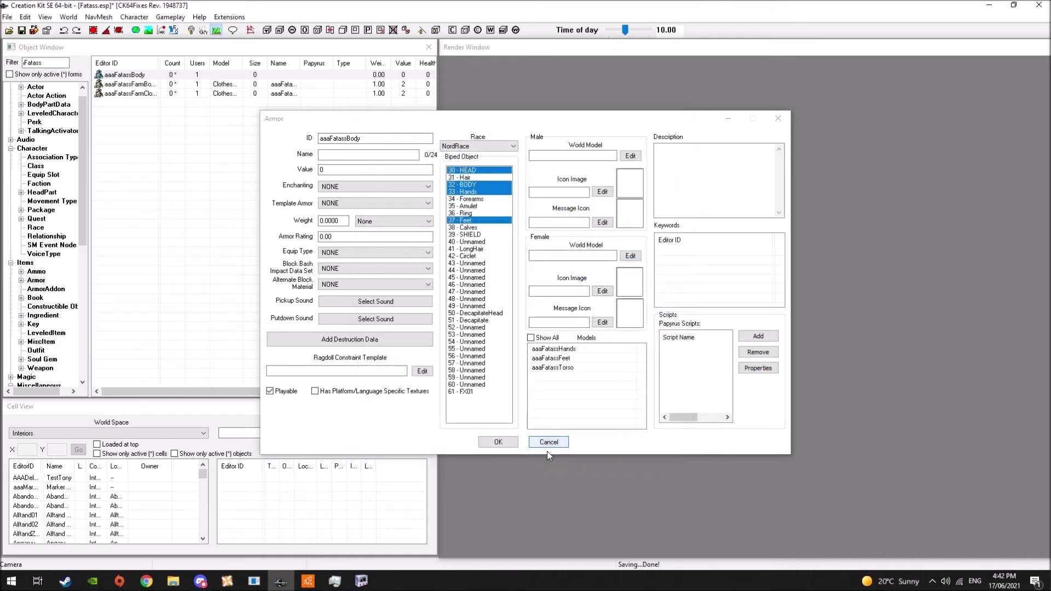
{"action": "left_click", "coordinate": [496, 439]}
Reopen the aaaFatass actor and enable its full-body preview
{"action": "scroll", "coordinate": [43, 140], "scroll_direction": "up", "scroll_amount": 1}
{"action": "left_click", "coordinate": [35, 96]}
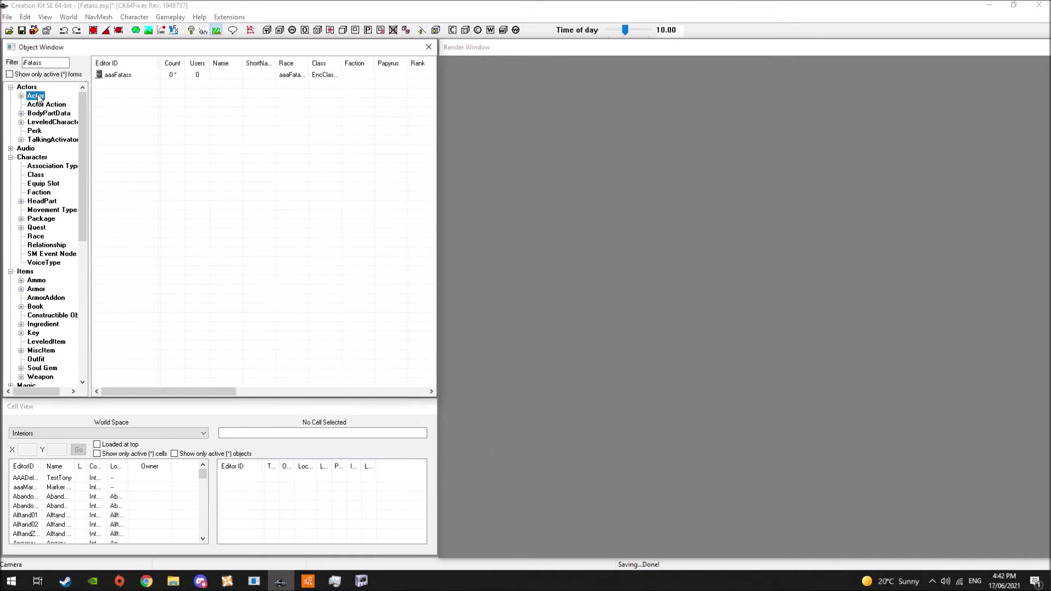
{"action": "left_click", "coordinate": [131, 74]}
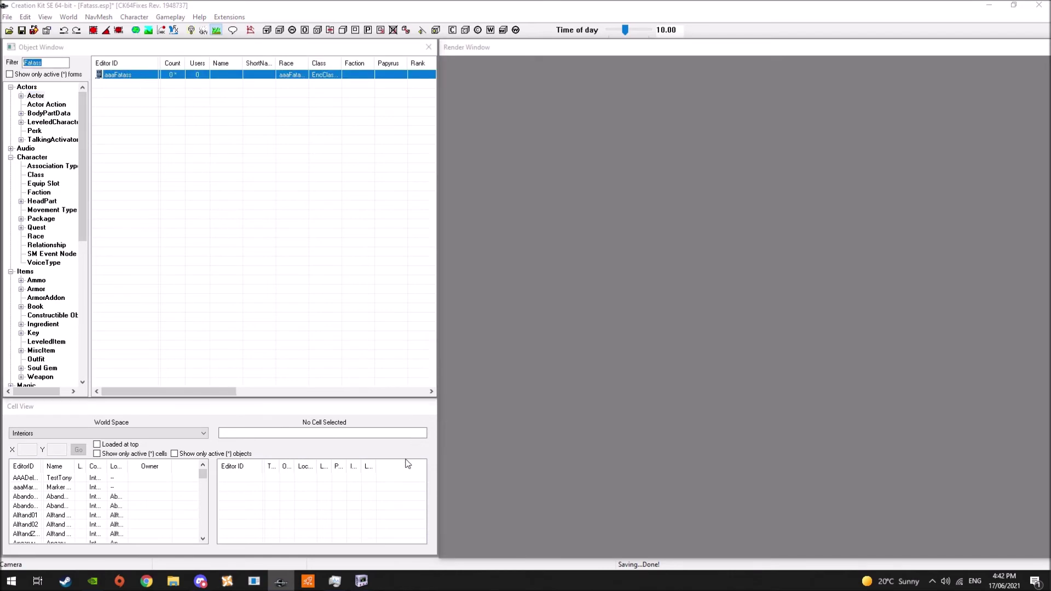
{"action": "key", "text": "Return"}
{"action": "left_click", "coordinate": [452, 443]}
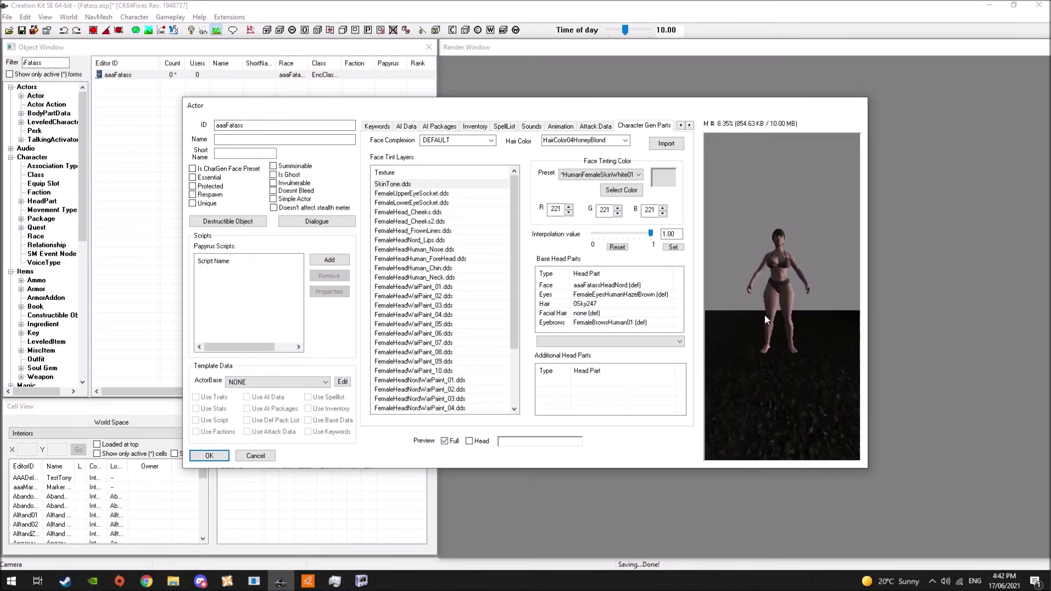
Examine the previewed character's body, hands, feet and head from several angles and distances
{"action": "left_click_drag", "start_coordinate": [796, 321], "coordinate": [644, 337]}
{"action": "left_click_drag", "start_coordinate": [583, 349], "coordinate": [655, 369]}
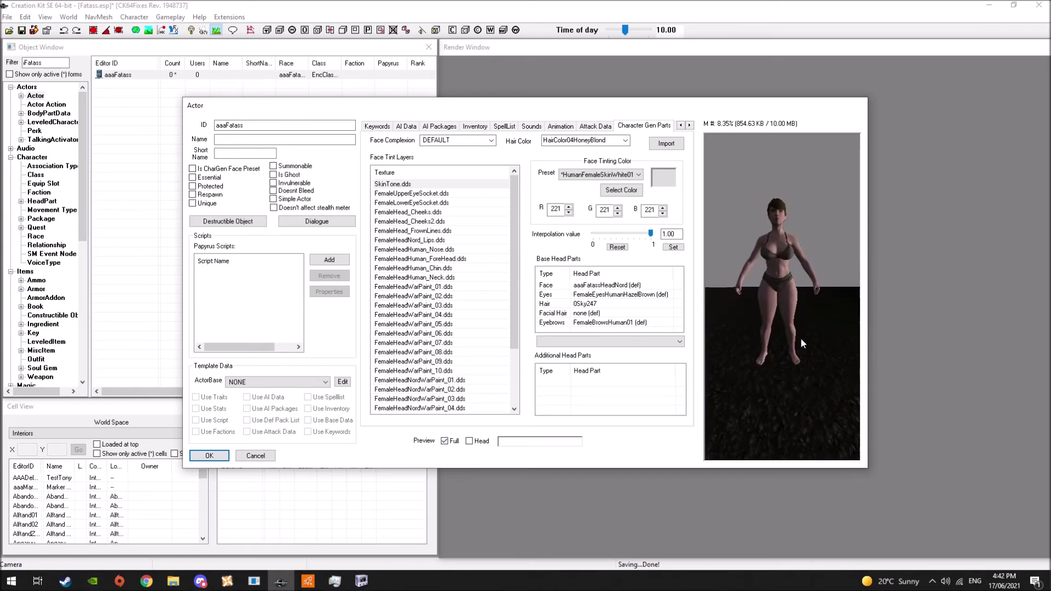
{"action": "scroll", "coordinate": [779, 321], "scroll_direction": "up", "scroll_amount": 5}
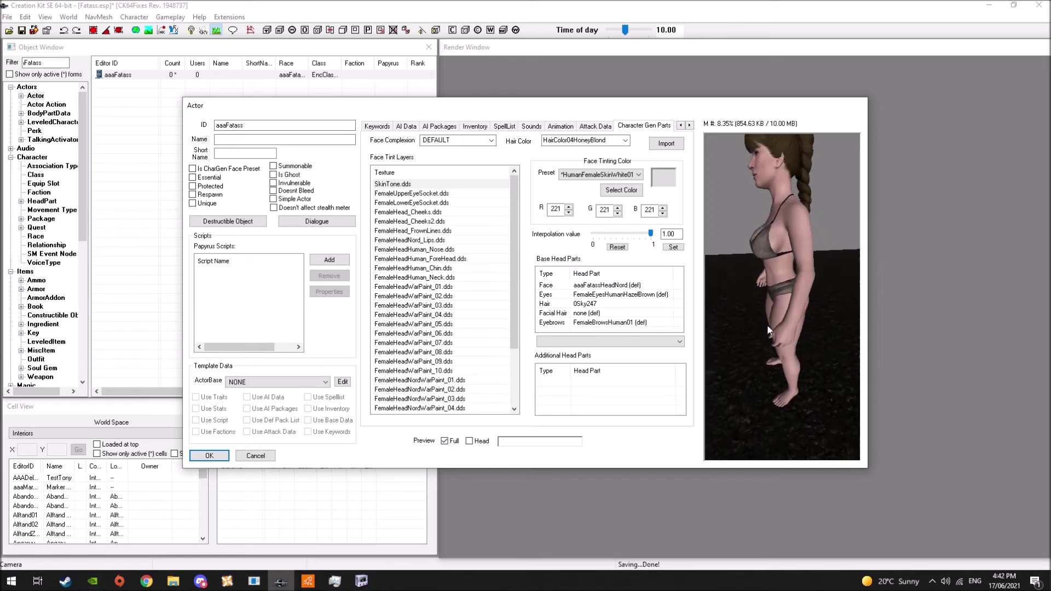
{"action": "scroll", "coordinate": [767, 324], "scroll_direction": "down", "scroll_amount": 5}
{"action": "left_click_drag", "start_coordinate": [769, 322], "coordinate": [560, 299]}
{"action": "left_click_drag", "start_coordinate": [728, 306], "coordinate": [174, 315]}
{"action": "scroll", "coordinate": [773, 278], "scroll_direction": "down", "scroll_amount": 5}
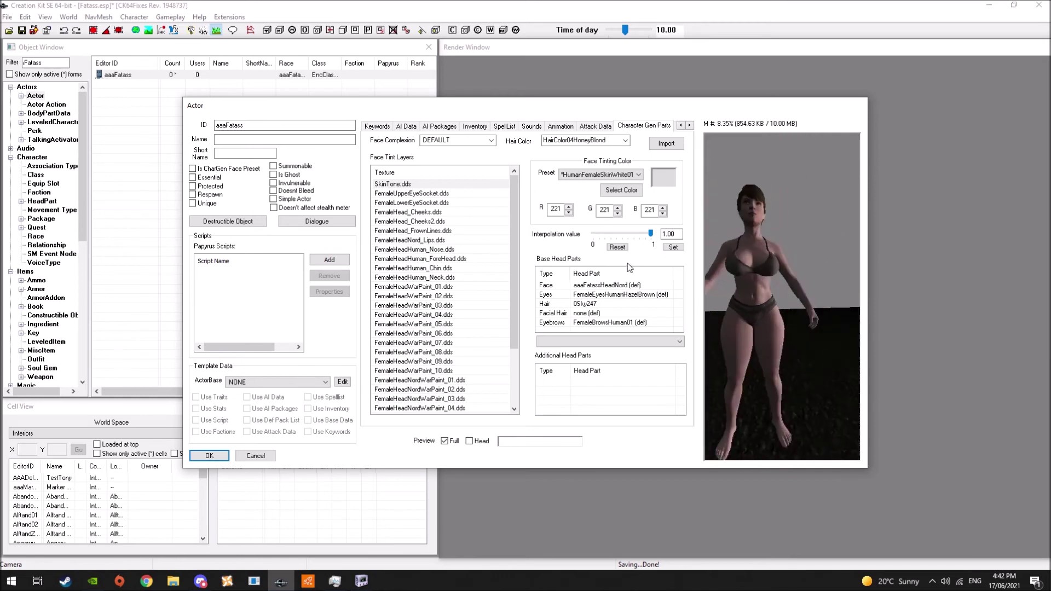
{"action": "left_click_drag", "start_coordinate": [717, 317], "coordinate": [672, 352]}
{"action": "scroll", "coordinate": [741, 332], "scroll_direction": "up", "scroll_amount": 3}
{"action": "left_click_drag", "start_coordinate": [741, 332], "coordinate": [639, 253]}
{"action": "scroll", "coordinate": [749, 329], "scroll_direction": "down", "scroll_amount": 3}
{"action": "scroll", "coordinate": [757, 231], "scroll_direction": "up", "scroll_amount": 2}
{"action": "left_click_drag", "start_coordinate": [584, 317], "coordinate": [782, 320]}
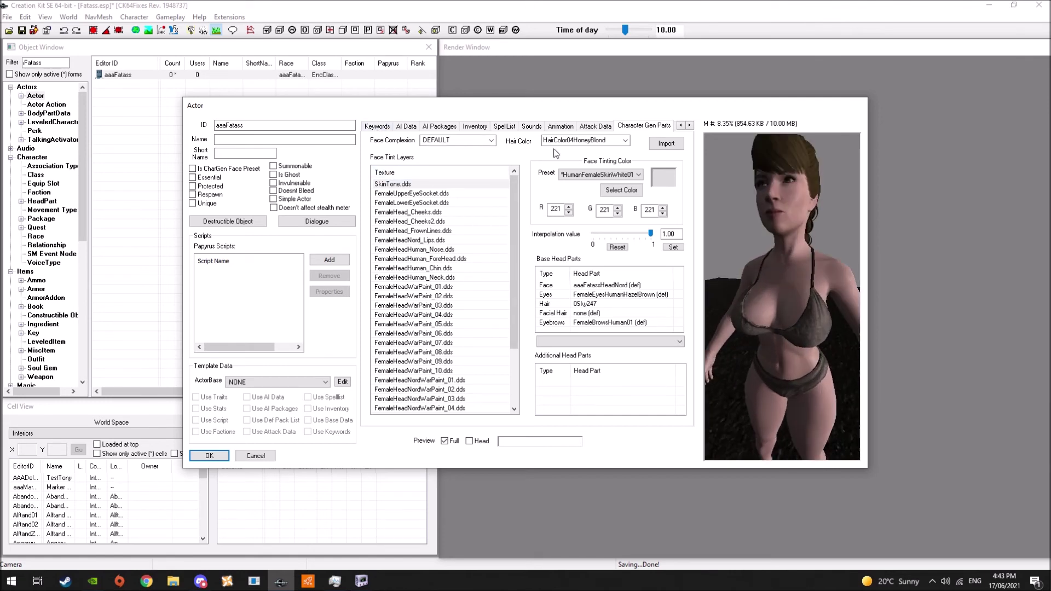
Look over the previewed character's body once more from another angle and close the aaaFatass actor, accepting its settings
{"action": "left_click", "coordinate": [681, 126]}
{"action": "left_click", "coordinate": [680, 126]}
{"action": "left_click", "coordinate": [680, 125]}
{"action": "left_click", "coordinate": [681, 125]}
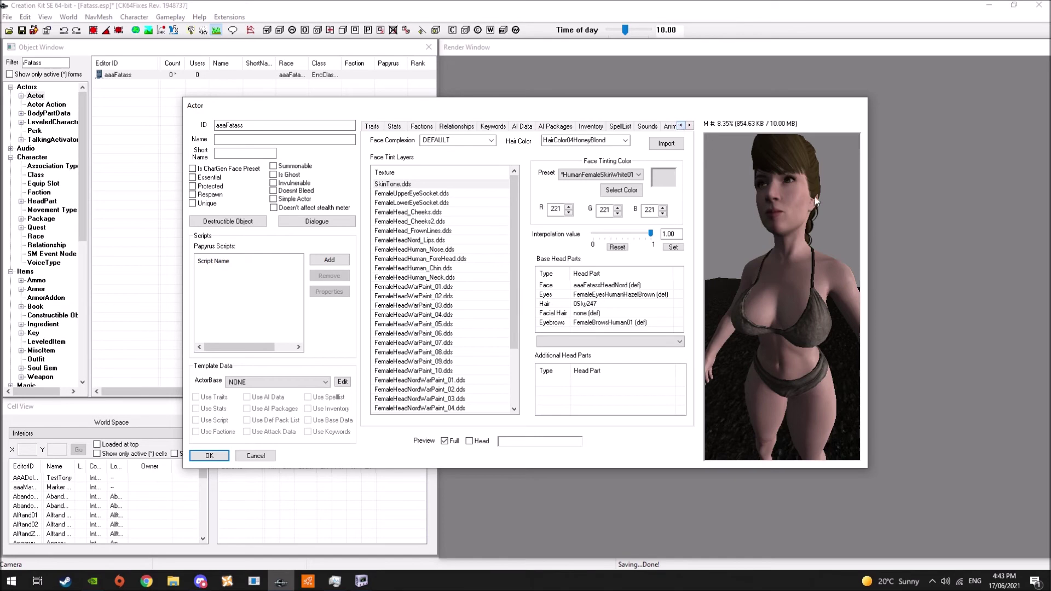
{"action": "left_click_drag", "start_coordinate": [814, 196], "coordinate": [779, 218]}
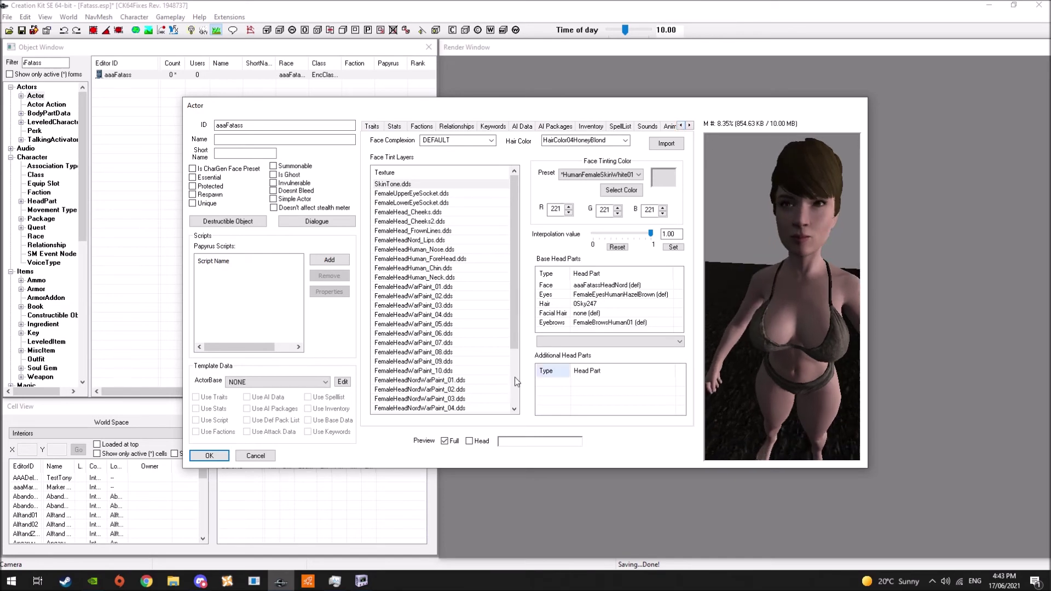
{"action": "left_click", "coordinate": [210, 456]}
Open the aaaFatassNordRace race and set its copied-data Morph Race to NordRace
{"action": "left_click", "coordinate": [36, 236]}
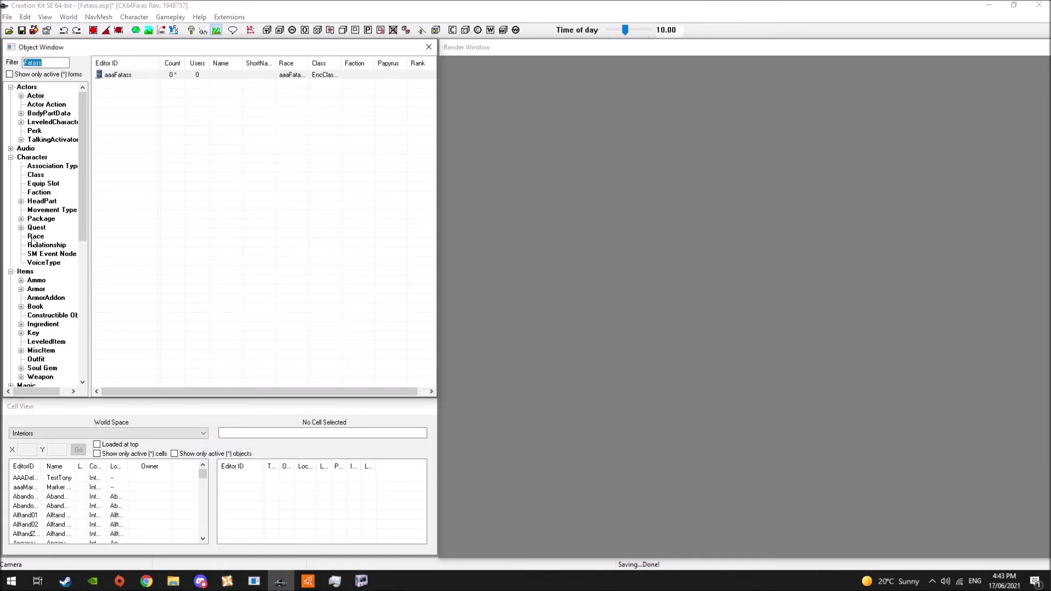
{"action": "left_click", "coordinate": [130, 77]}
{"action": "double_click", "coordinate": [134, 76]}
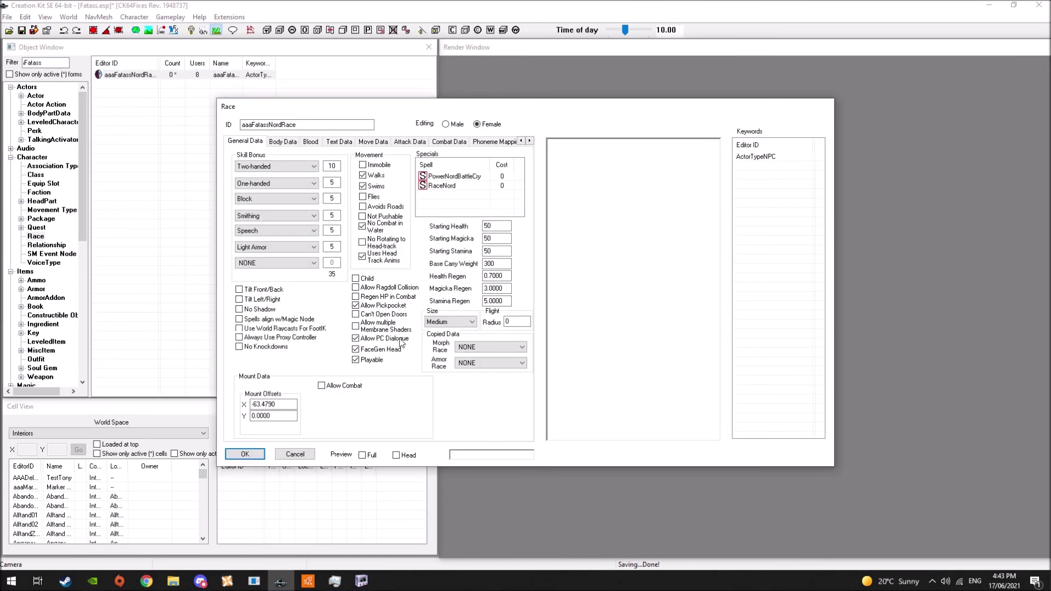
{"action": "left_click", "coordinate": [487, 349]}
{"action": "key", "text": "n"}
{"action": "key", "text": "n"}
{"action": "key", "text": "n"}
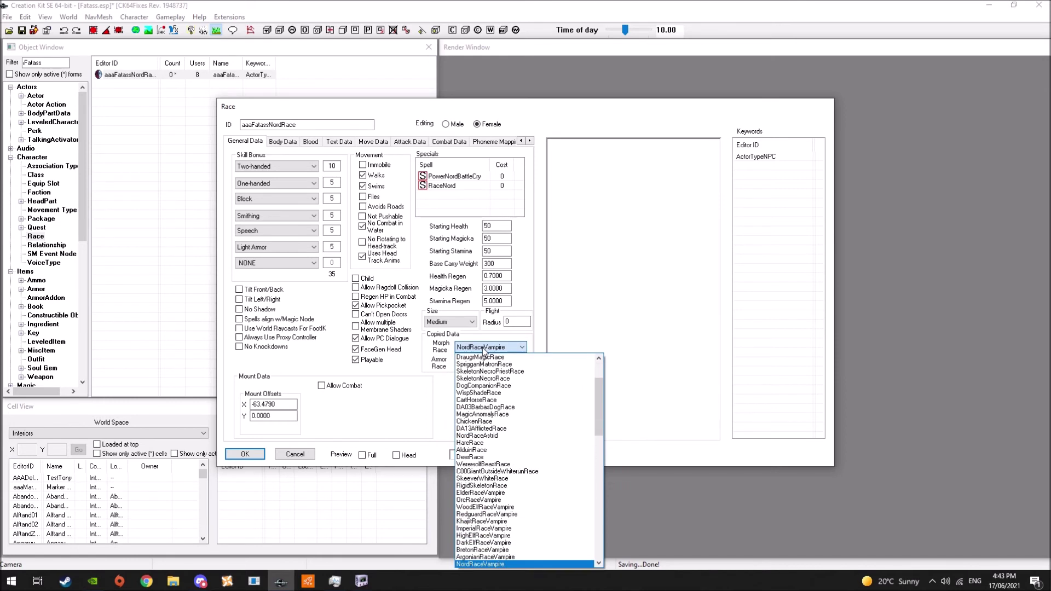
{"action": "key", "text": "n"}
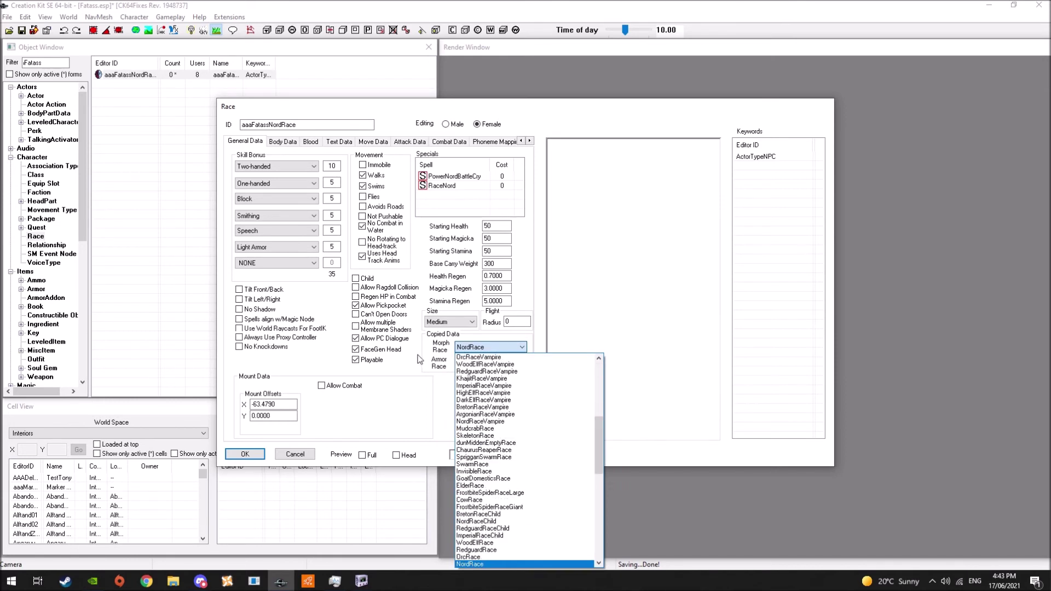
{"action": "key", "text": "Return"}
Set the copied-data Armor Race of aaaFatassNordRace to NordRace and save the race
{"action": "left_click", "coordinate": [480, 362]}
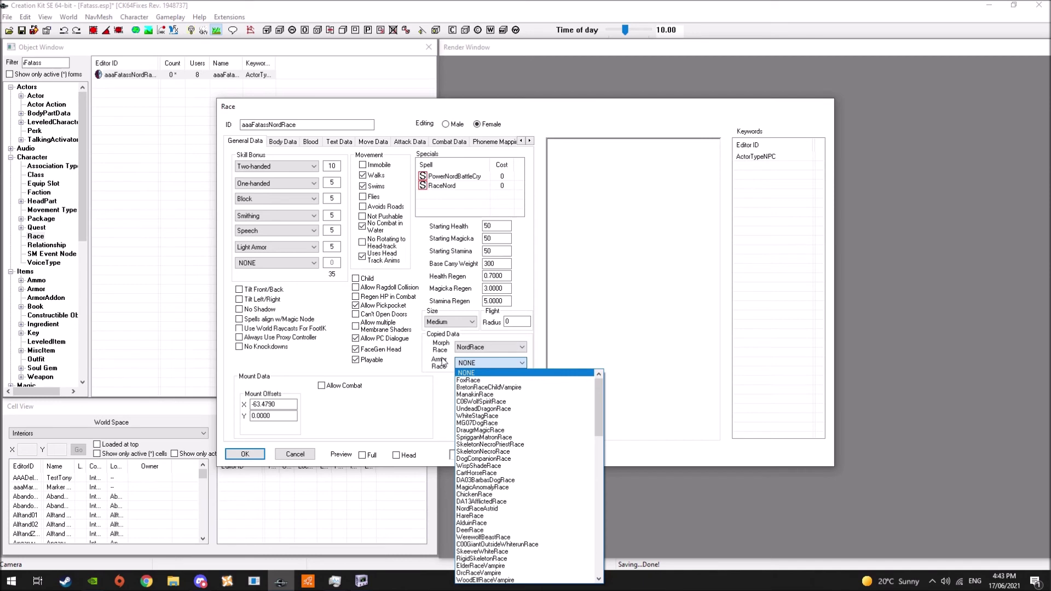
{"action": "key", "text": "n"}
{"action": "key", "text": "n"}
{"action": "key", "text": "n"}
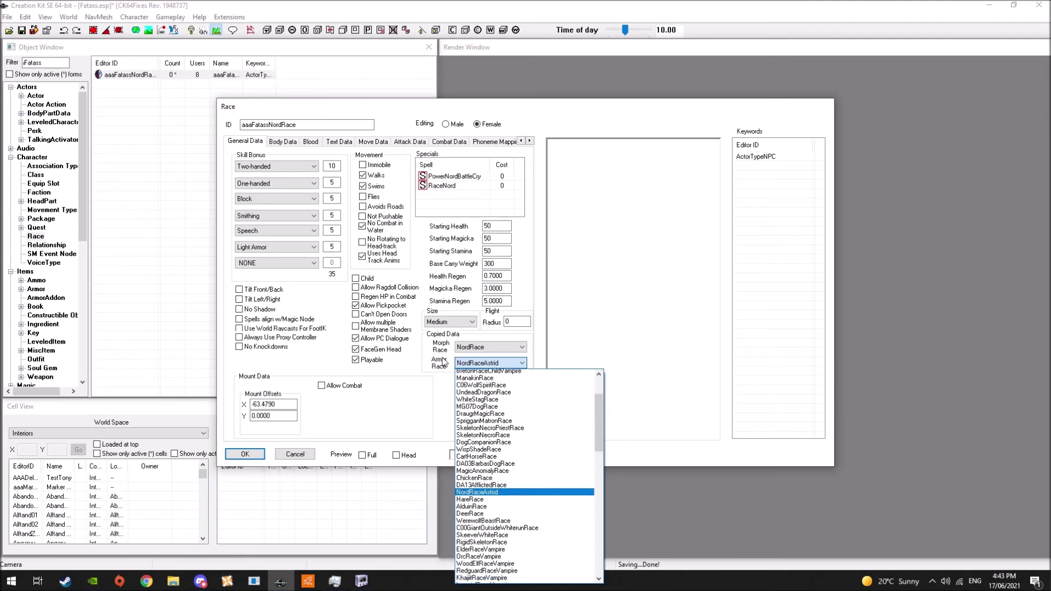
{"action": "key", "text": "n"}
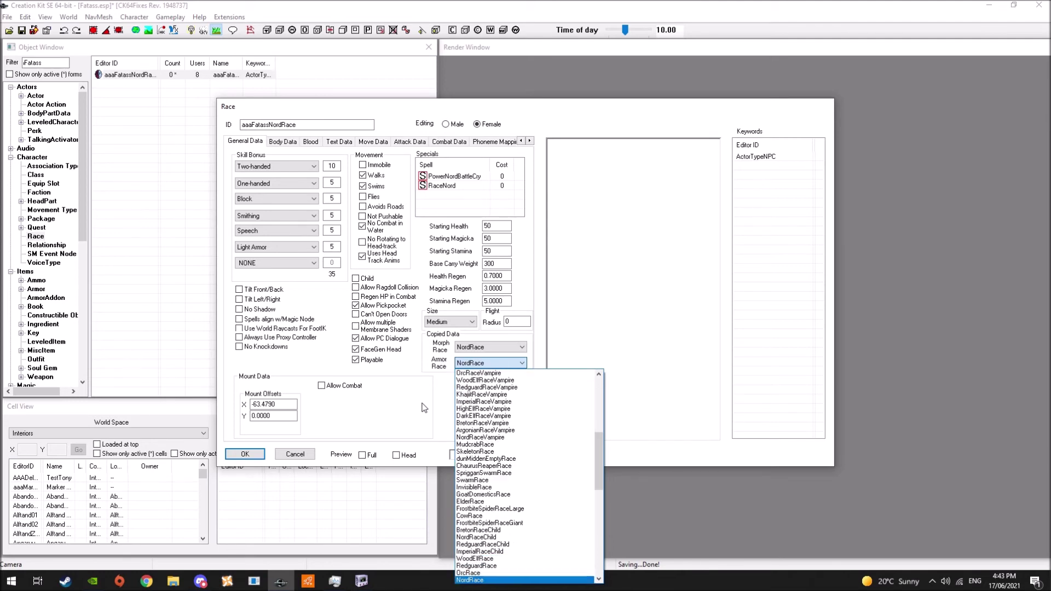
{"action": "key", "text": "Return"}
{"action": "left_click", "coordinate": [244, 454]}
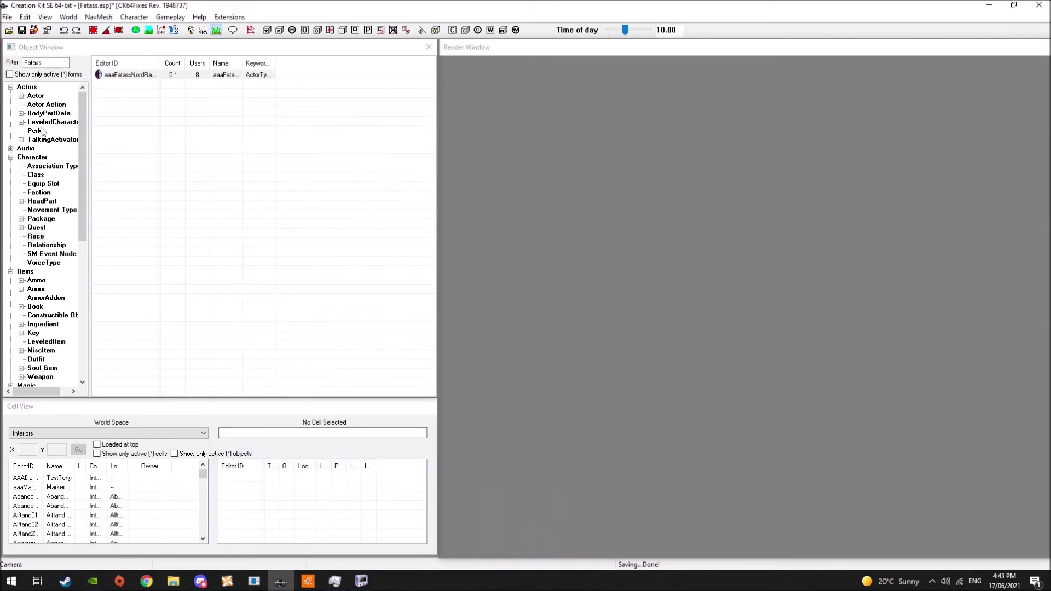
Open the aaaFatassHands addon from the aaaFatassBody armor, set its race to DefaultRace and save the addon
{"action": "left_click", "coordinate": [35, 97]}
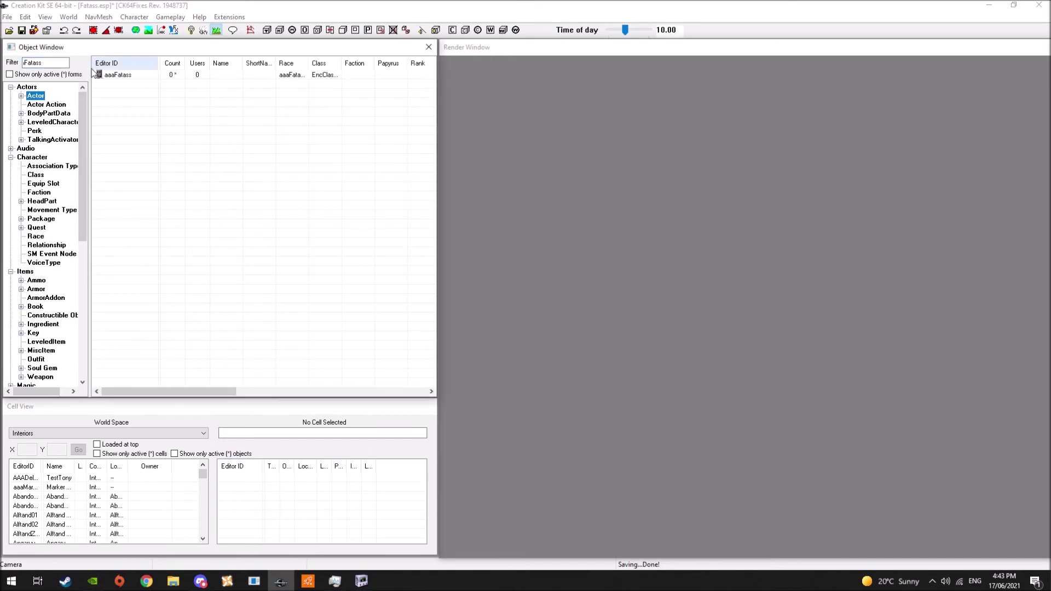
{"action": "left_click", "coordinate": [34, 290]}
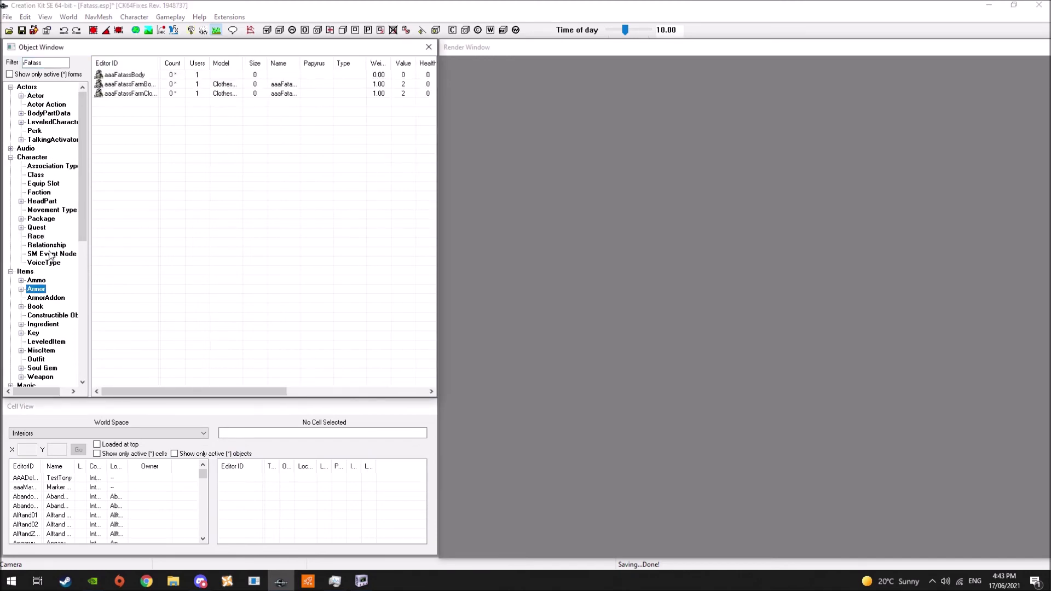
{"action": "double_click", "coordinate": [125, 75]}
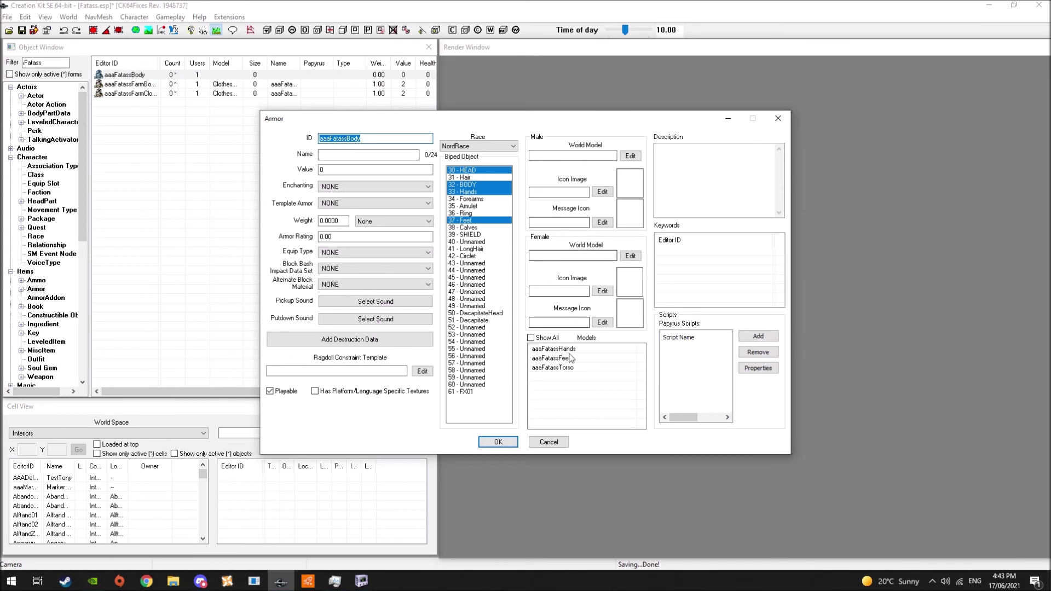
{"action": "double_click", "coordinate": [554, 349]}
{"action": "left_click", "coordinate": [565, 130]}
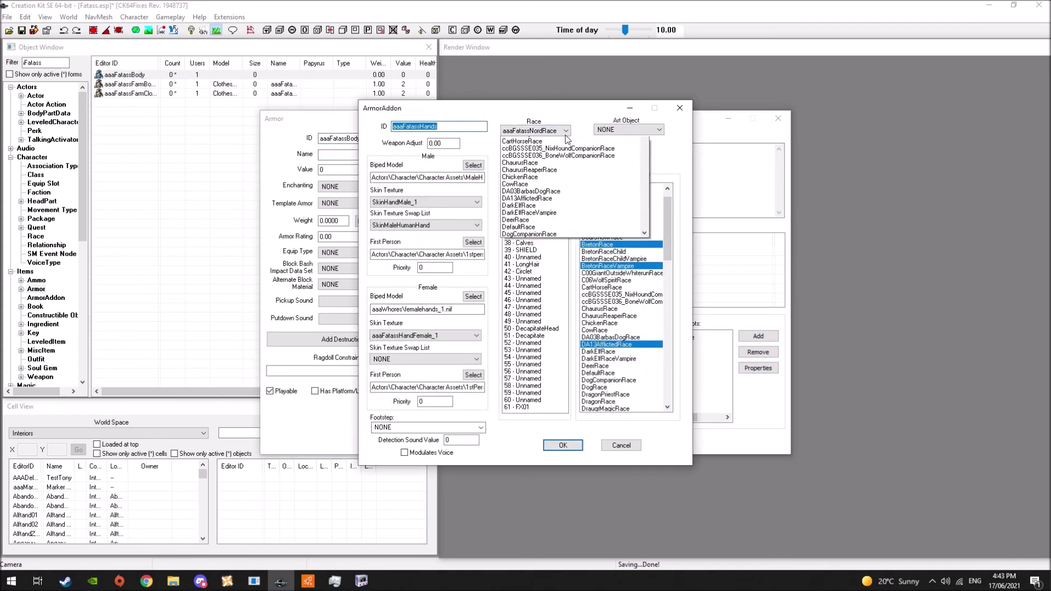
{"action": "key", "text": "d"}
{"action": "key", "text": "Down"}
{"action": "key", "text": "Down"}
{"action": "key", "text": "Down"}
{"action": "key", "text": "Down"}
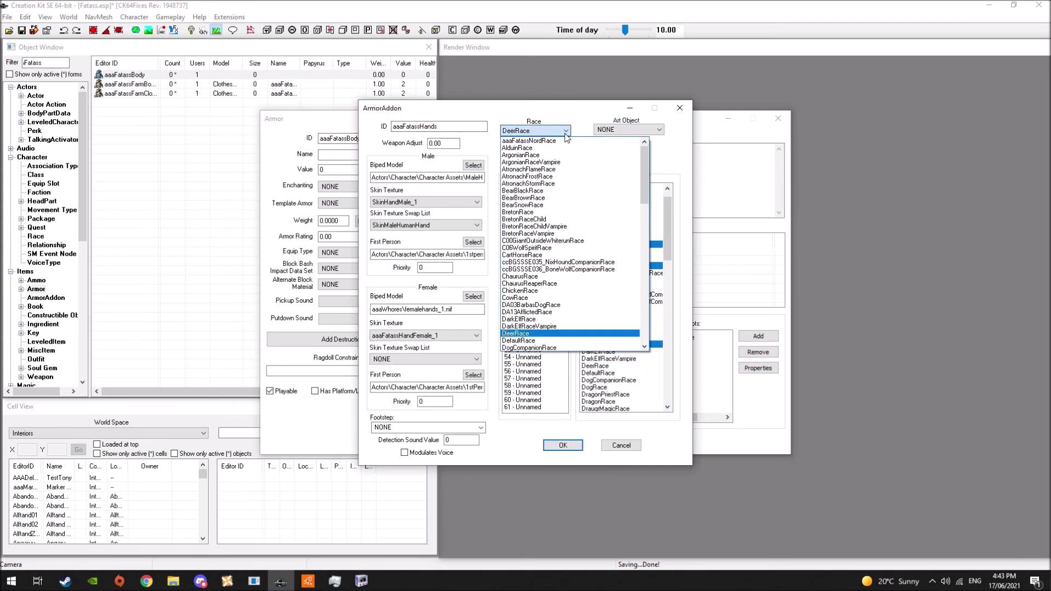
{"action": "key", "text": "Down"}
{"action": "key", "text": "Down"}
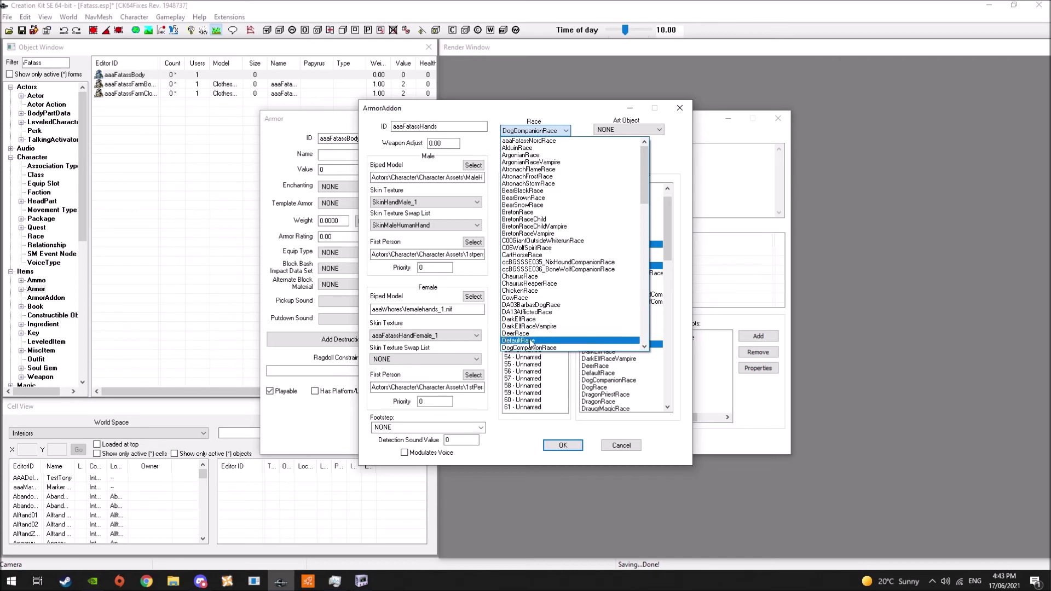
{"action": "left_click", "coordinate": [530, 340]}
{"action": "left_click", "coordinate": [563, 445]}
Check the aaaFatassFeet addon's race settings and close the aaaFatassBody armor
{"action": "double_click", "coordinate": [566, 358]}
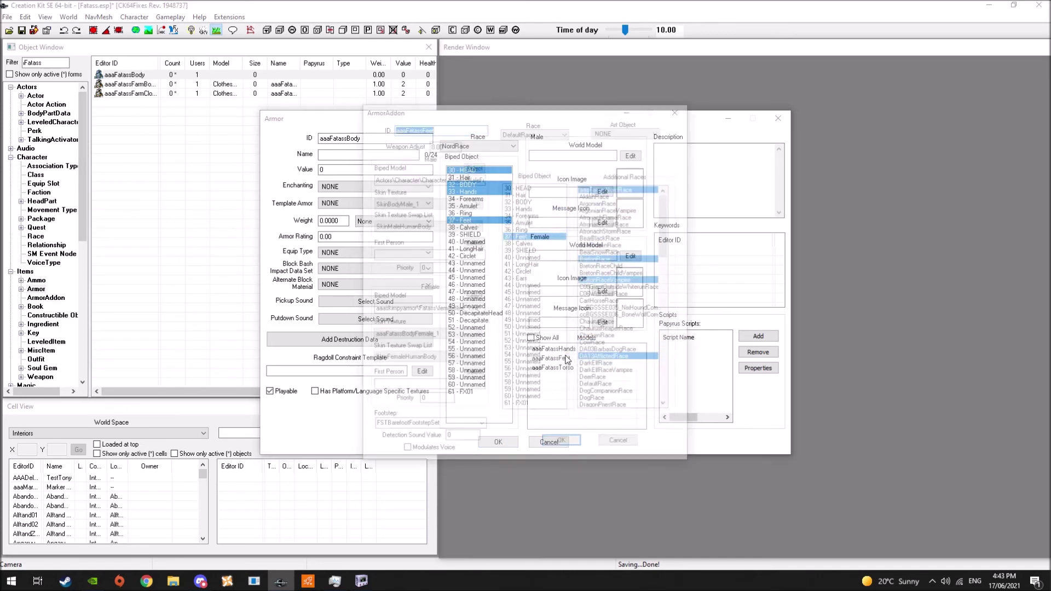
{"action": "left_click", "coordinate": [547, 441]}
{"action": "left_click", "coordinate": [548, 442]}
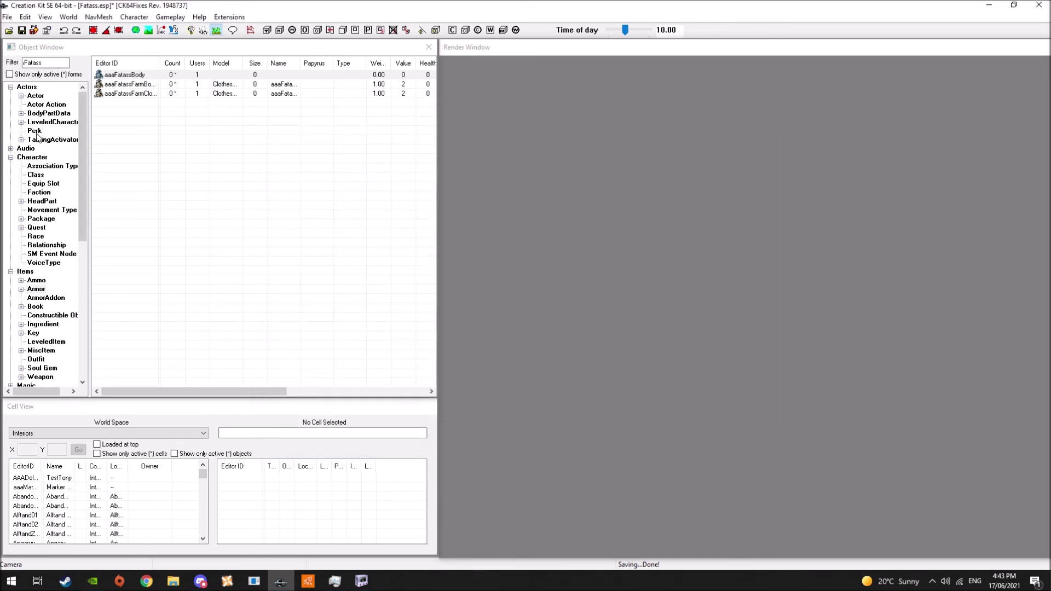
Reopen the aaaFatass actor and inspect its outfit, hands and head in the full-body preview
{"action": "left_click", "coordinate": [36, 95]}
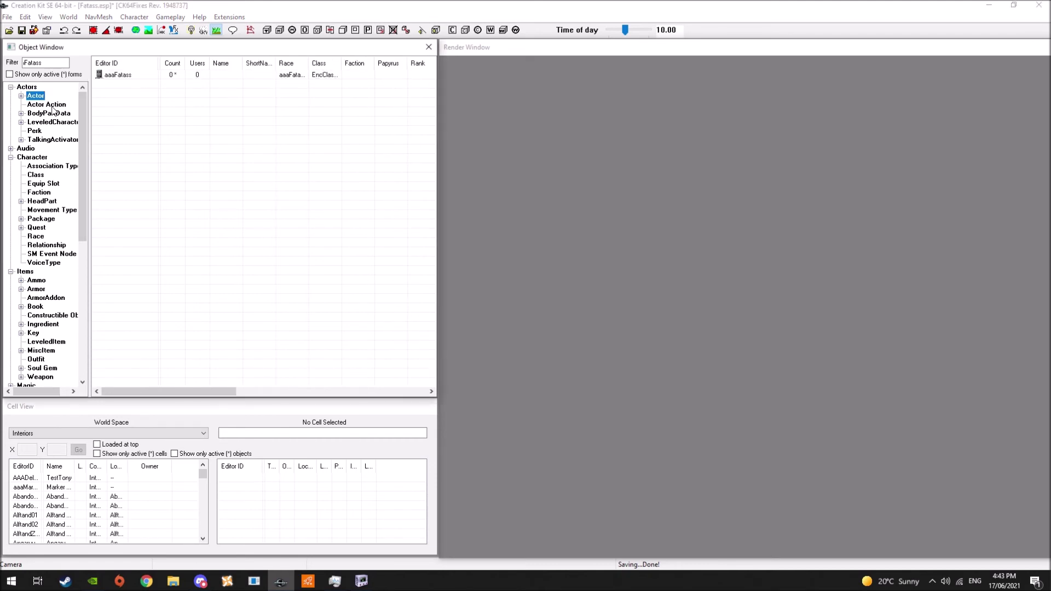
{"action": "left_click", "coordinate": [112, 76]}
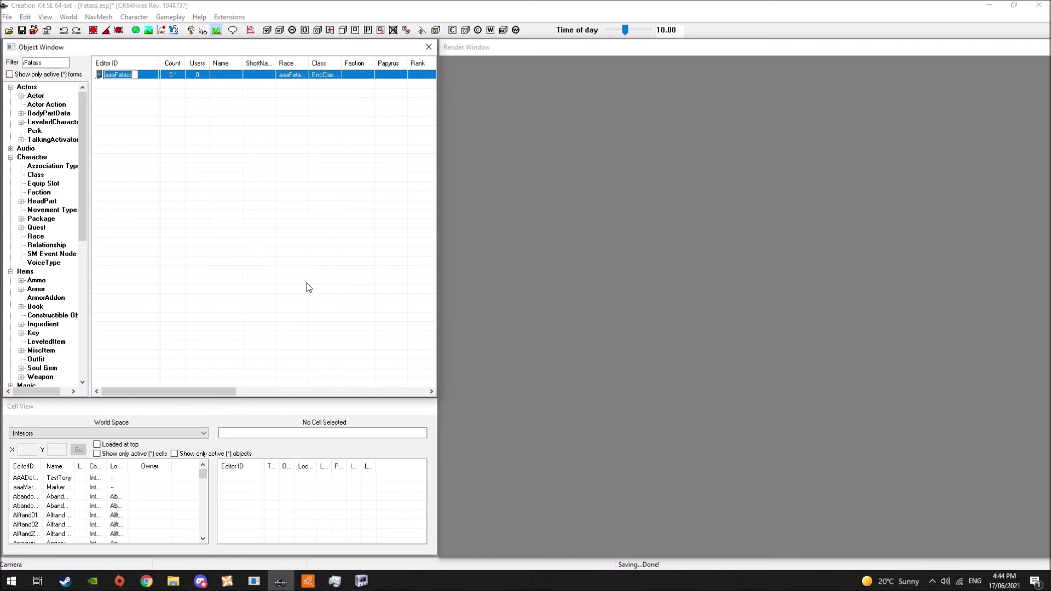
{"action": "left_click", "coordinate": [124, 77]}
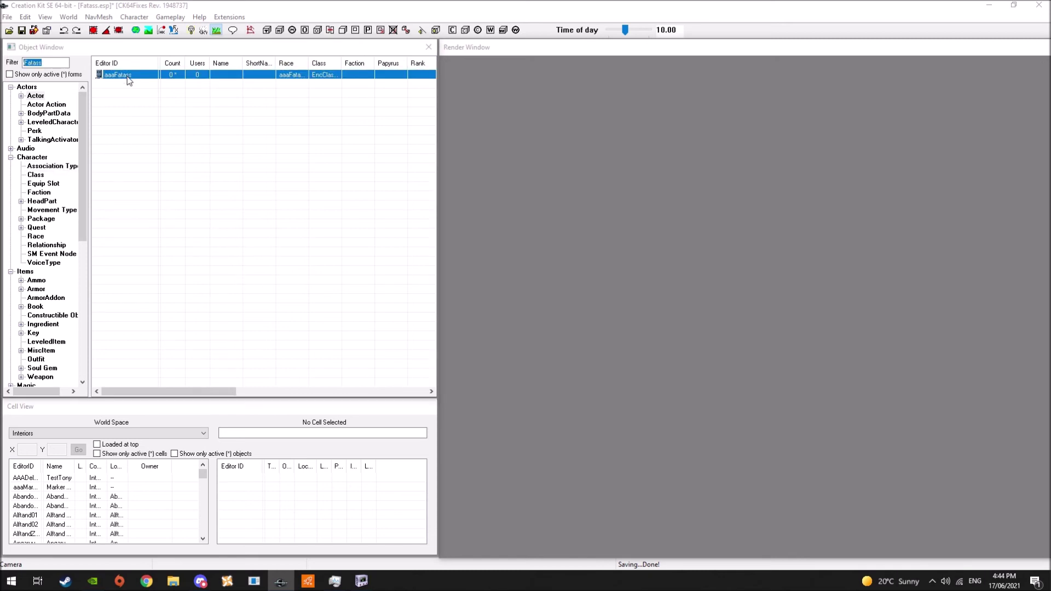
{"action": "double_click", "coordinate": [127, 77]}
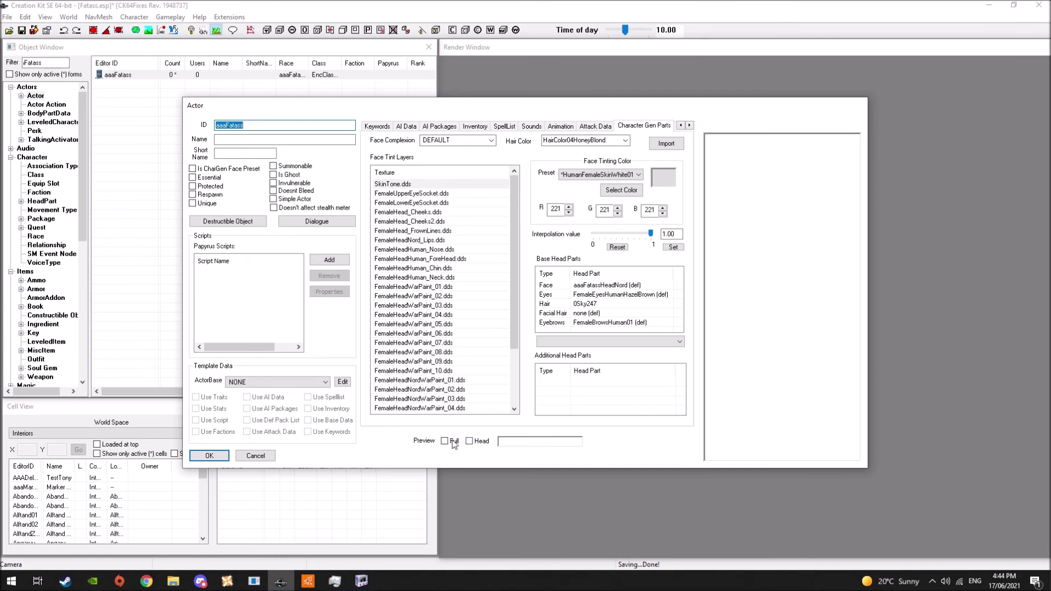
{"action": "left_click", "coordinate": [453, 442]}
{"action": "scroll", "coordinate": [767, 315], "scroll_direction": "up", "scroll_amount": 3}
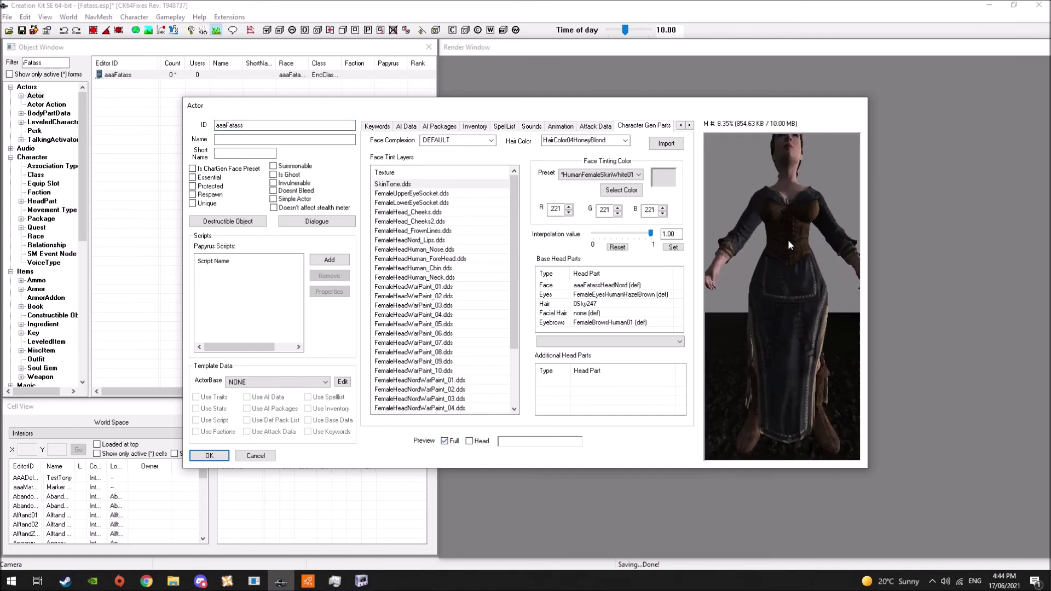
{"action": "scroll", "coordinate": [788, 246], "scroll_direction": "up", "scroll_amount": 3}
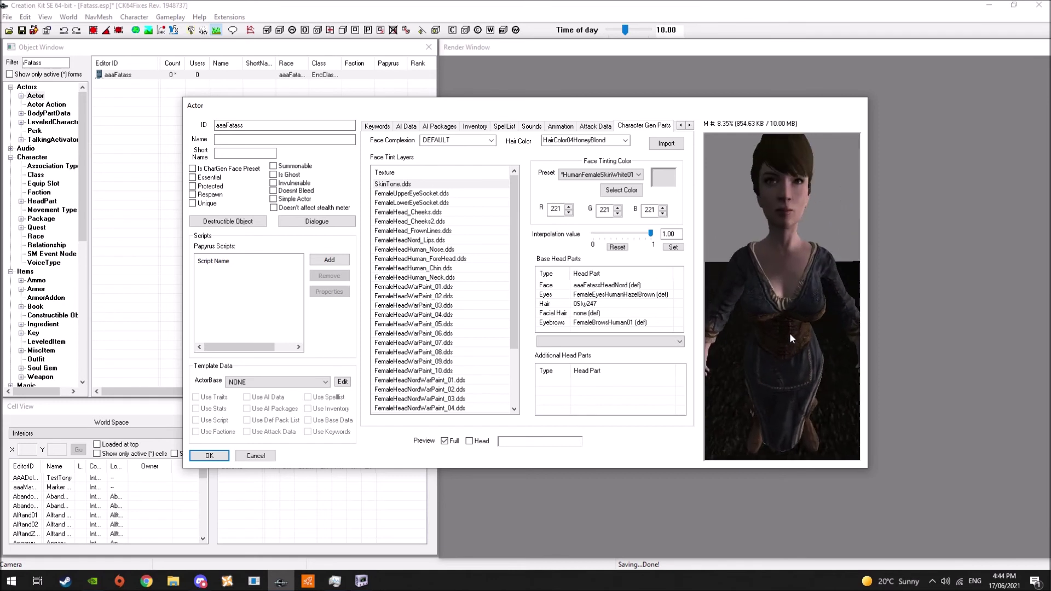
{"action": "left_click_drag", "start_coordinate": [789, 333], "coordinate": [777, 351]}
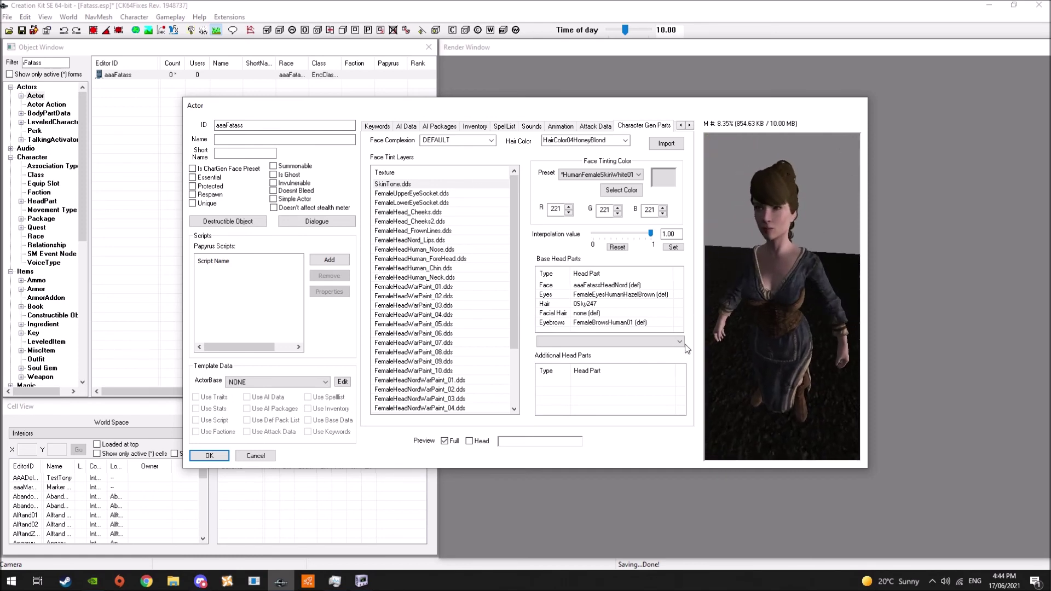
Switch to Chrome and search Google for "shera netflix first shra"
{"action": "left_click", "coordinate": [145, 582]}
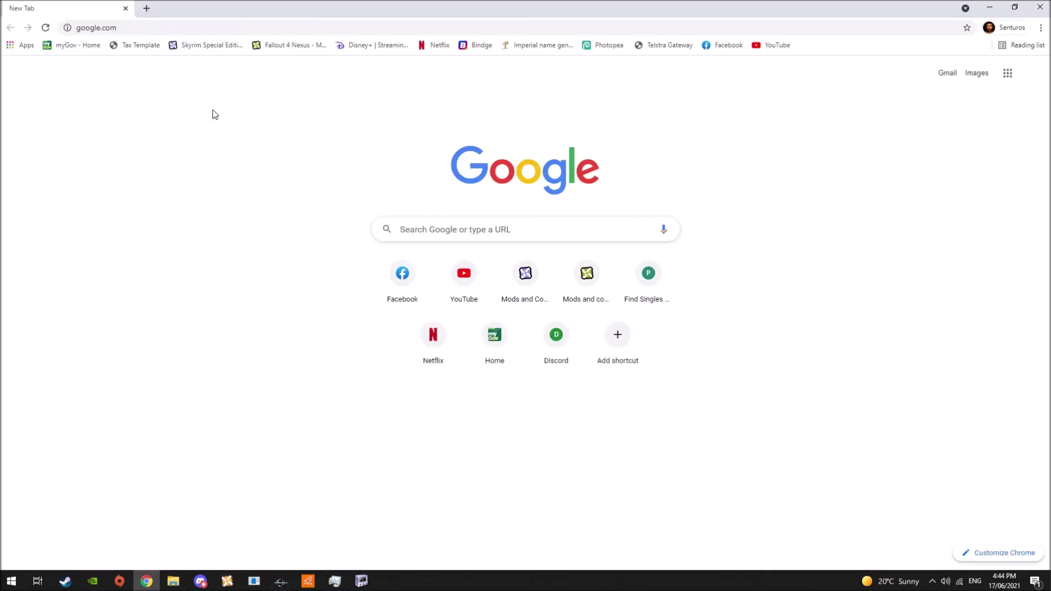
{"action": "type", "text": "sh"}
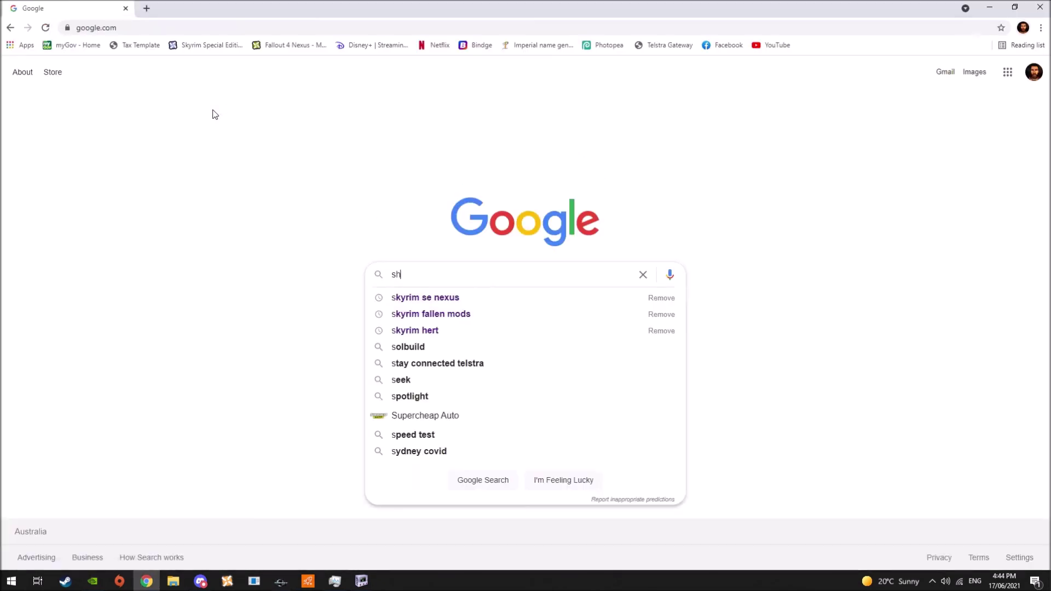
{"action": "type", "text": "era"}
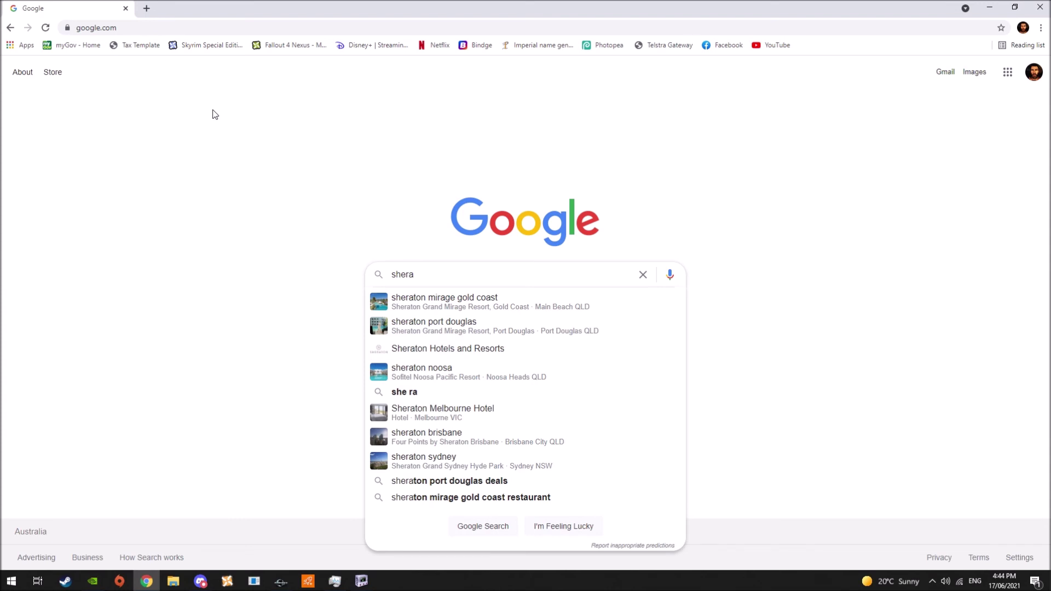
{"action": "type", "text": " netfl"}
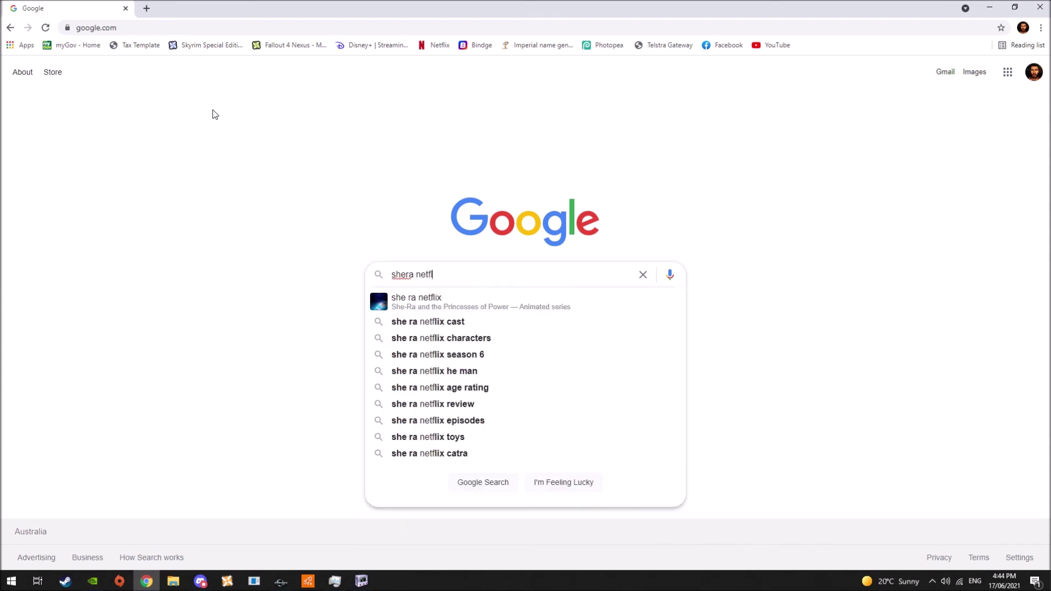
{"action": "type", "text": "ix f"}
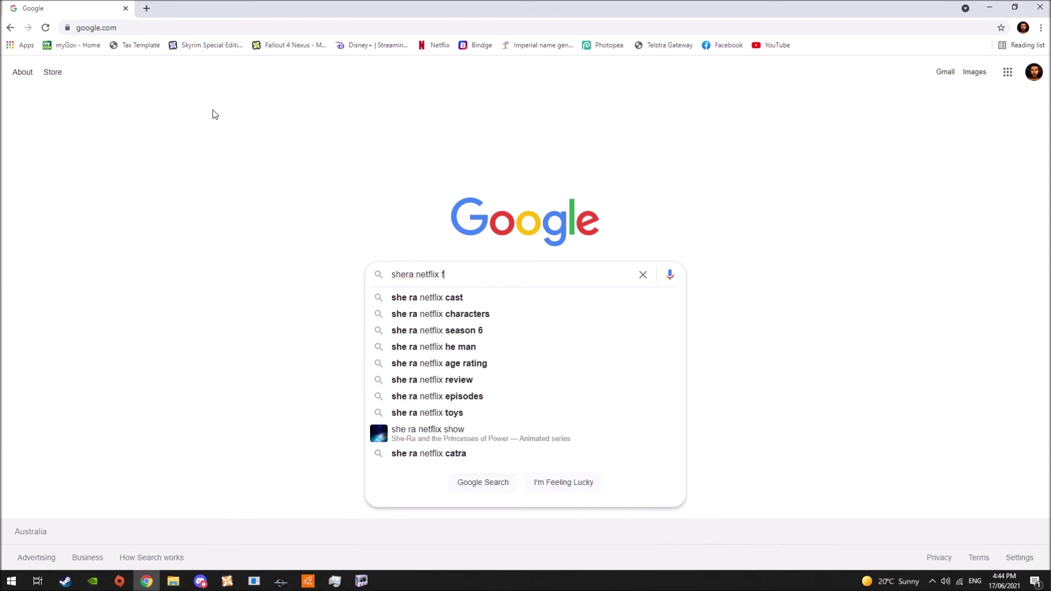
{"action": "type", "text": "irst shra"}
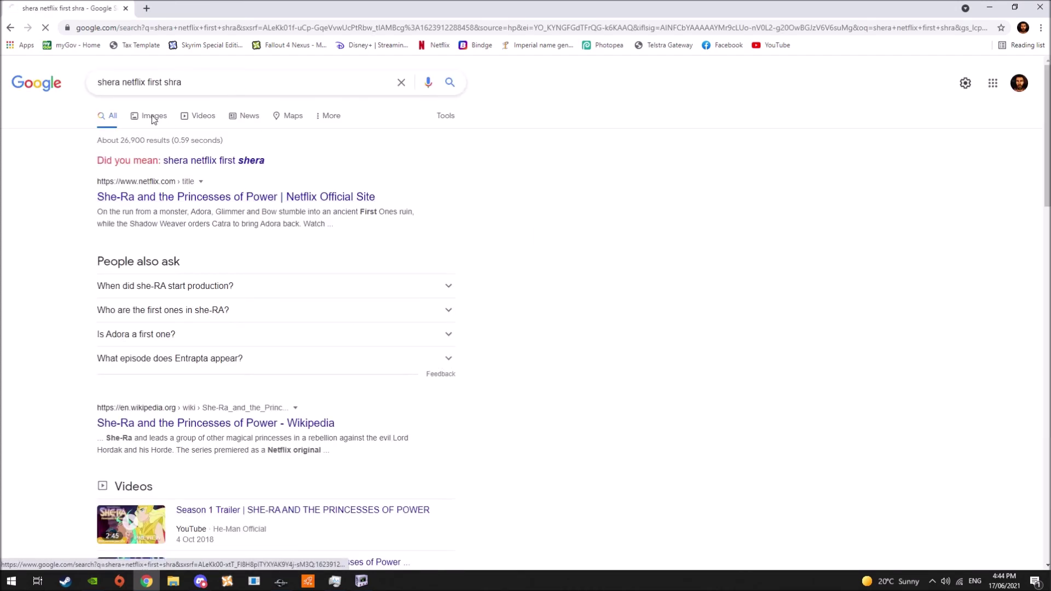
Browse the image results for the She-Ra search to look for a suitable character body reference
{"action": "left_click", "coordinate": [154, 119]}
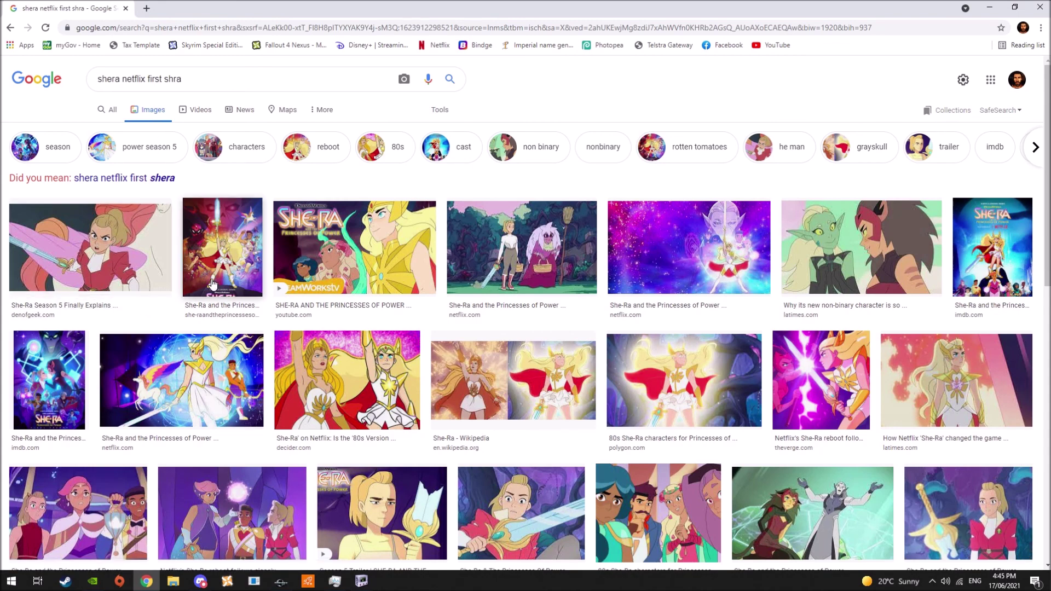
{"action": "scroll", "coordinate": [212, 284], "scroll_direction": "down", "scroll_amount": 4}
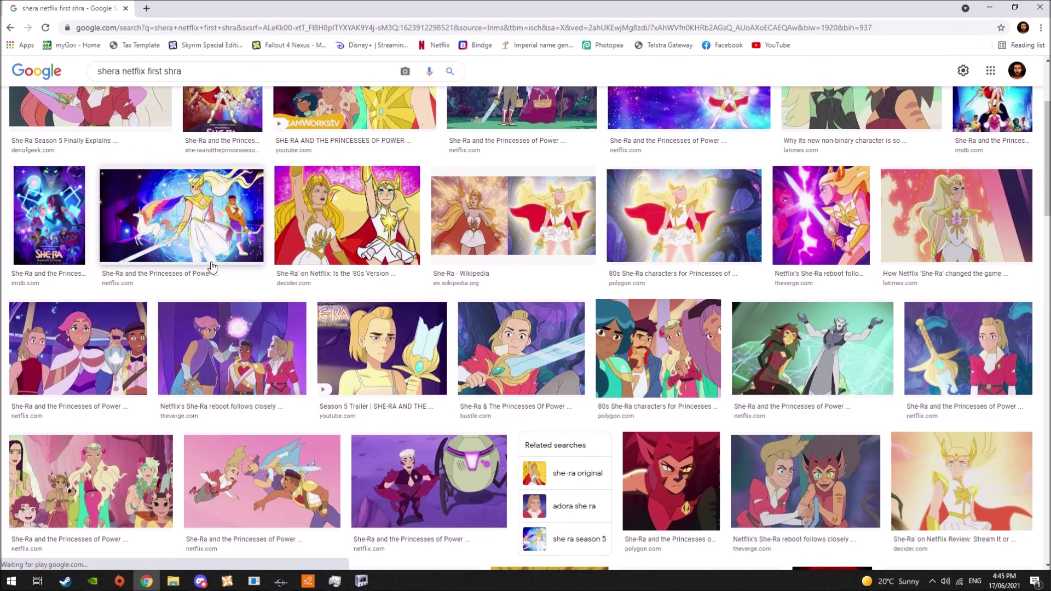
{"action": "scroll", "coordinate": [211, 261], "scroll_direction": "down", "scroll_amount": 3}
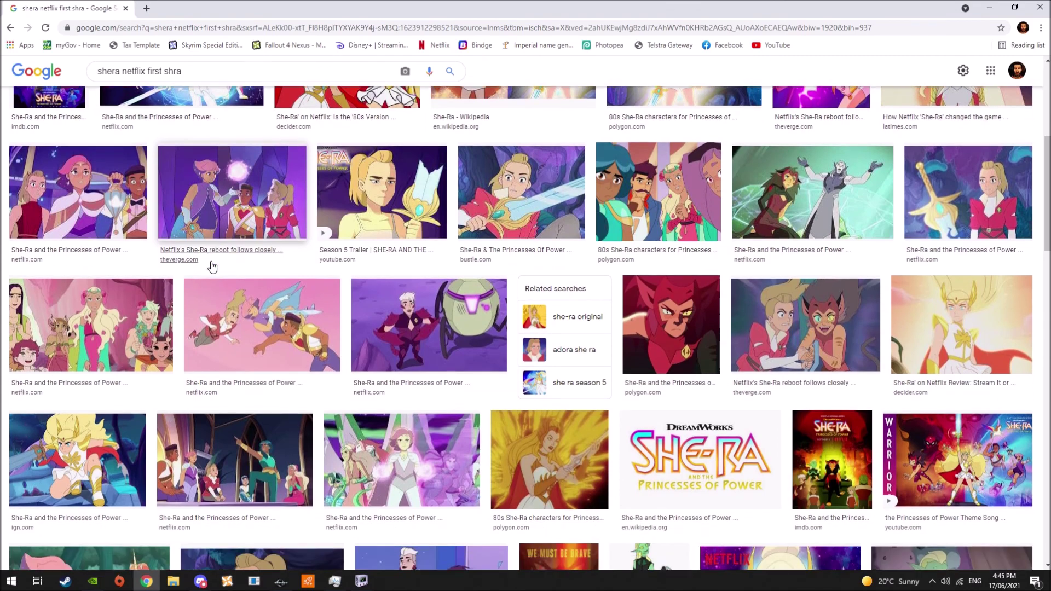
{"action": "scroll", "coordinate": [212, 266], "scroll_direction": "down", "scroll_amount": 3}
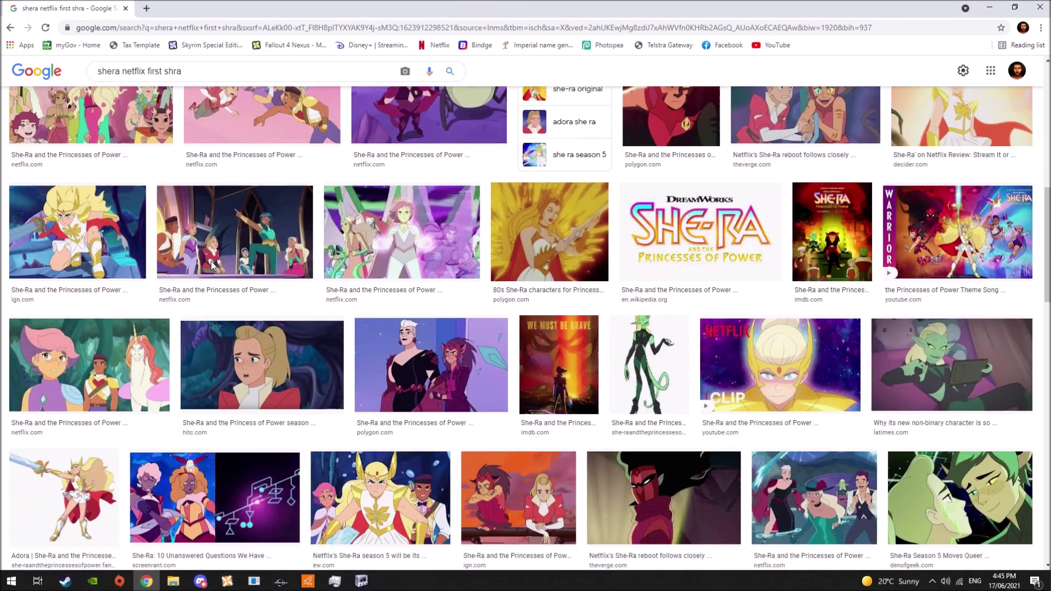
{"action": "scroll", "coordinate": [212, 267], "scroll_direction": "down", "scroll_amount": 8}
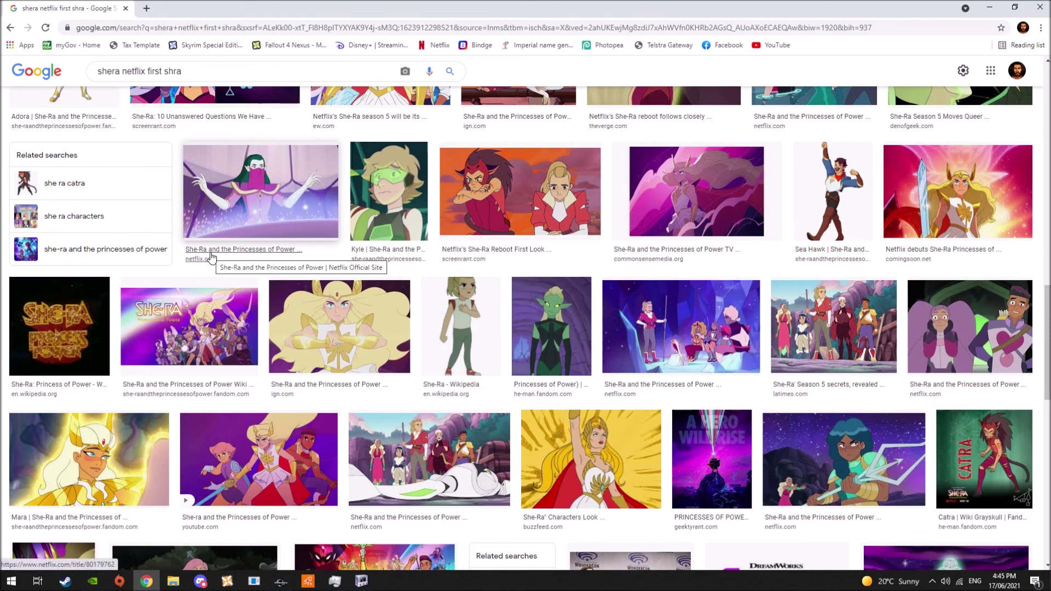
{"action": "scroll", "coordinate": [213, 258], "scroll_direction": "down", "scroll_amount": 2}
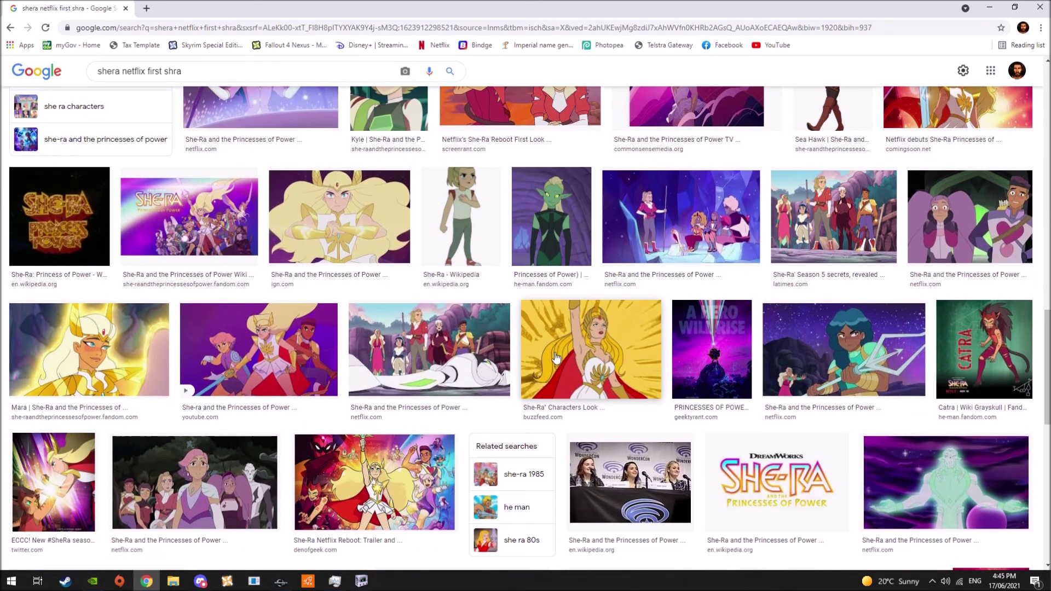
{"action": "scroll", "coordinate": [349, 320], "scroll_direction": "down", "scroll_amount": 2}
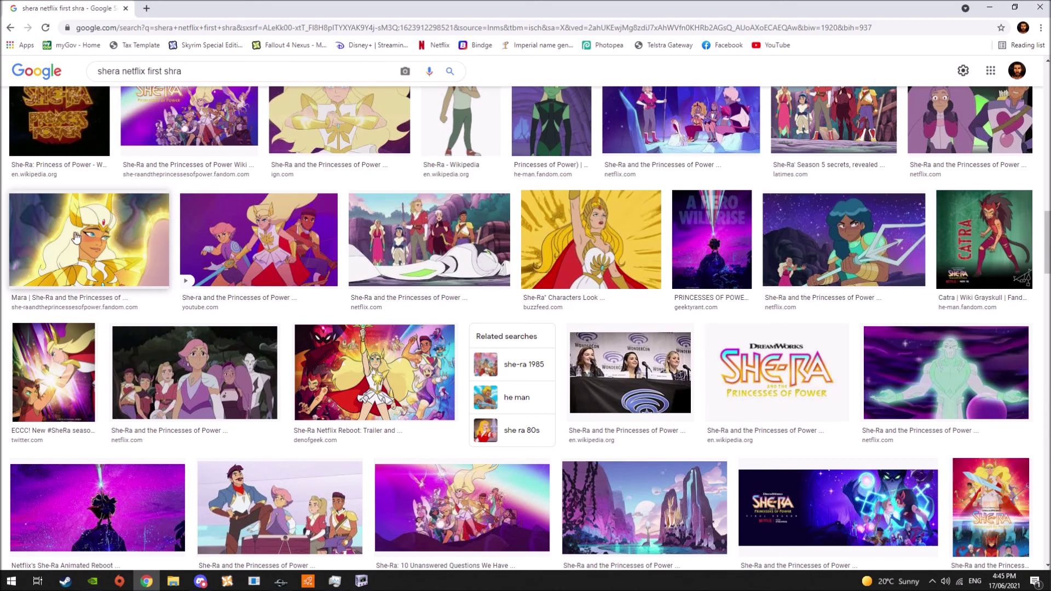
{"action": "scroll", "coordinate": [59, 263], "scroll_direction": "down", "scroll_amount": 3}
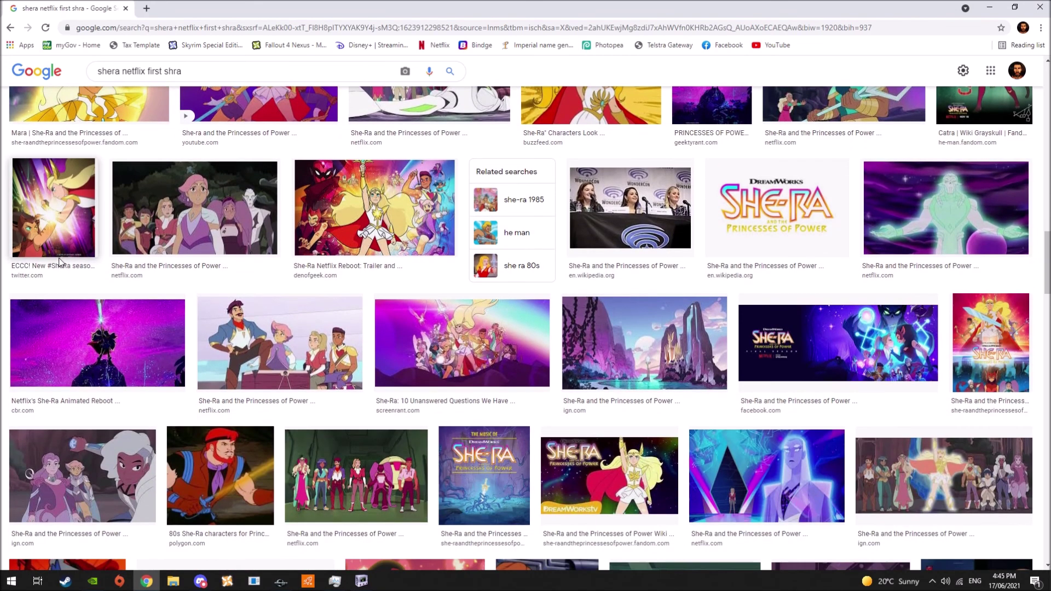
{"action": "scroll", "coordinate": [59, 262], "scroll_direction": "down", "scroll_amount": 2}
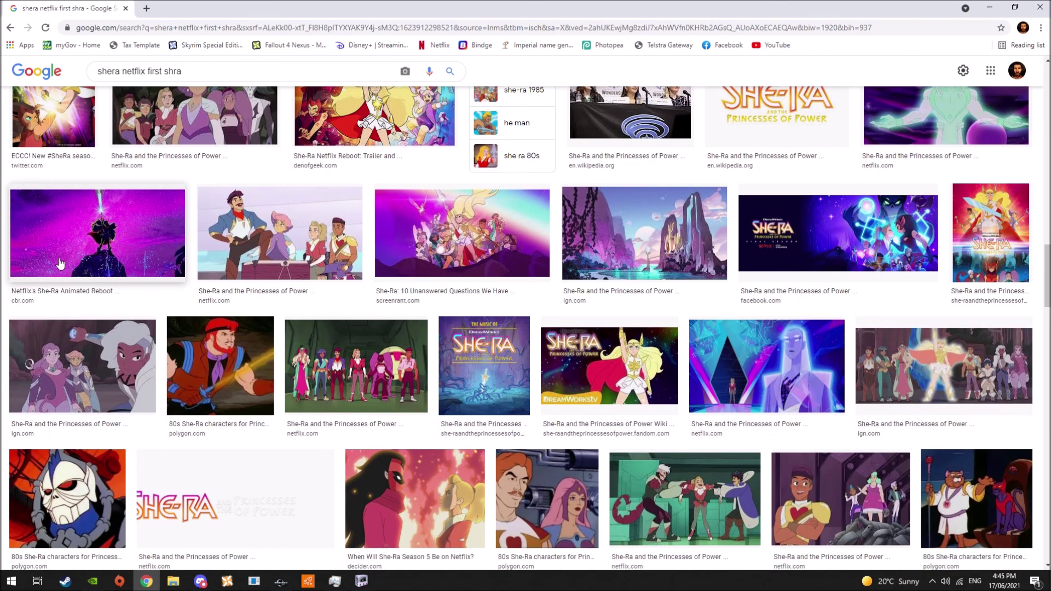
{"action": "scroll", "coordinate": [61, 260], "scroll_direction": "down", "scroll_amount": 3}
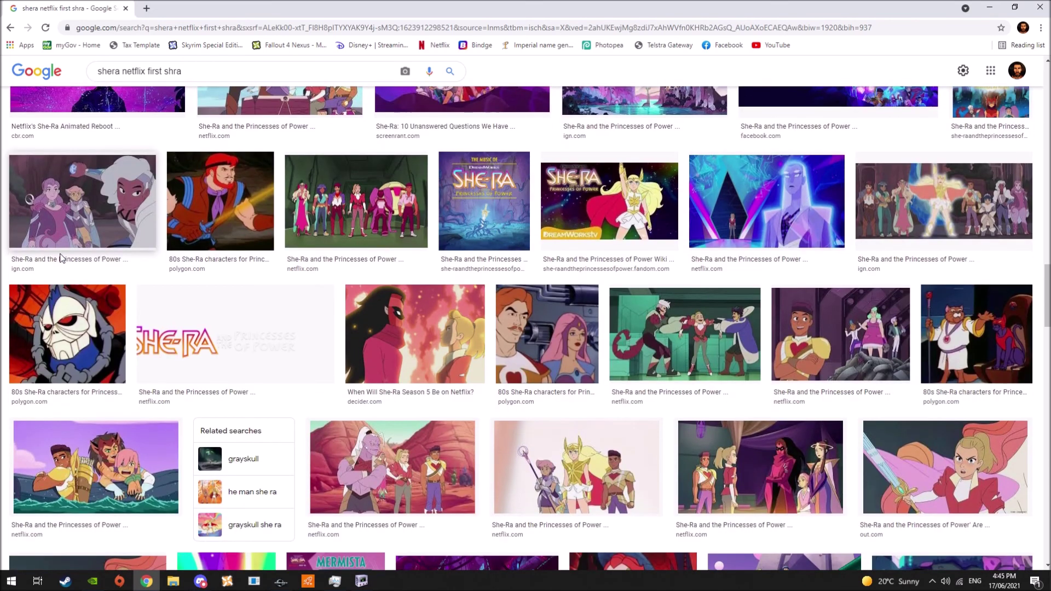
{"action": "scroll", "coordinate": [60, 257], "scroll_direction": "down", "scroll_amount": 1}
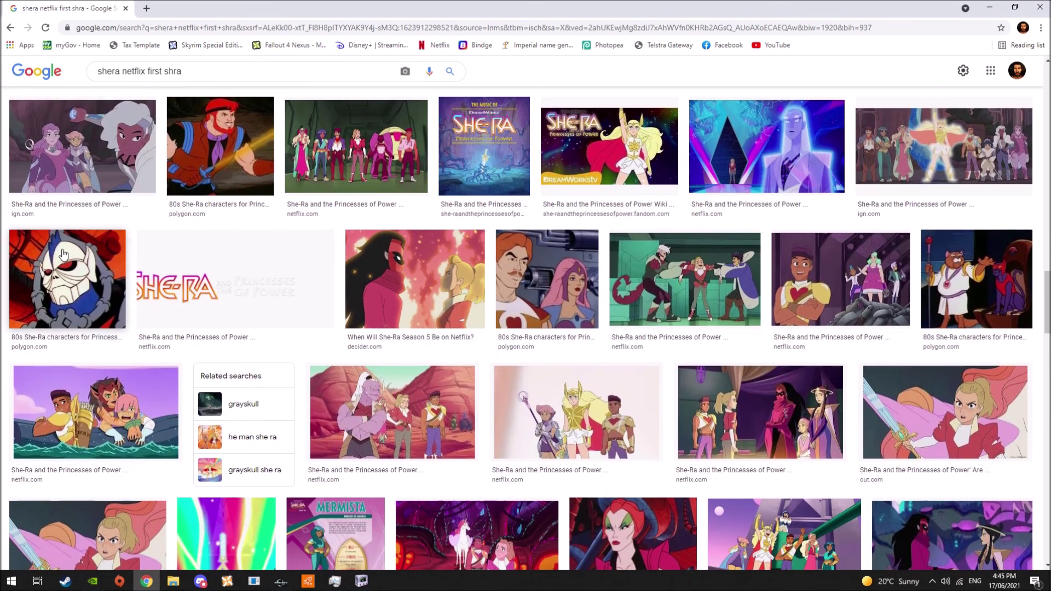
{"action": "scroll", "coordinate": [168, 276], "scroll_direction": "down", "scroll_amount": 1}
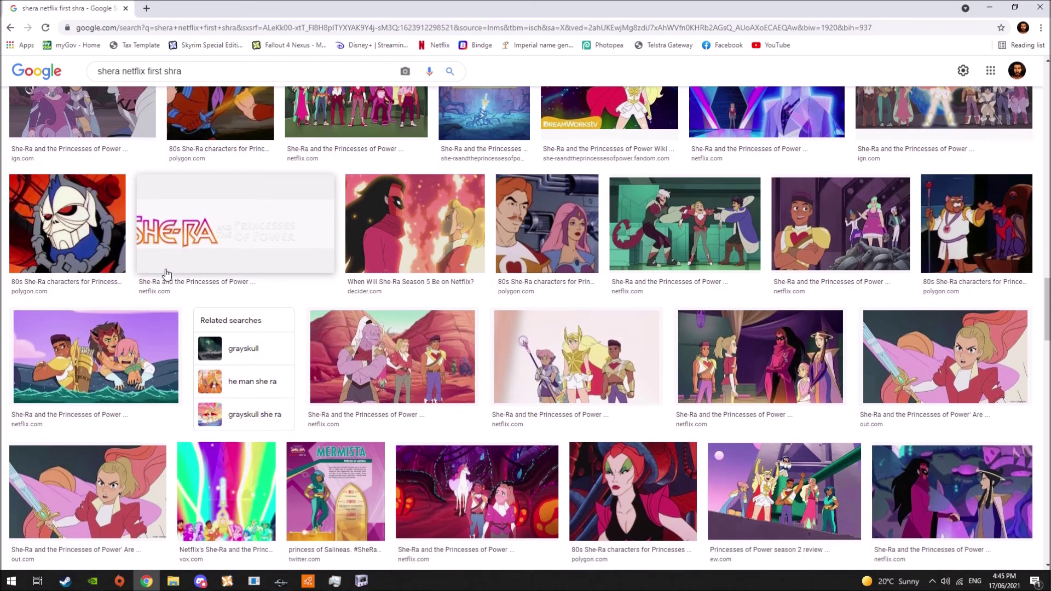
{"action": "scroll", "coordinate": [167, 274], "scroll_direction": "down", "scroll_amount": 3}
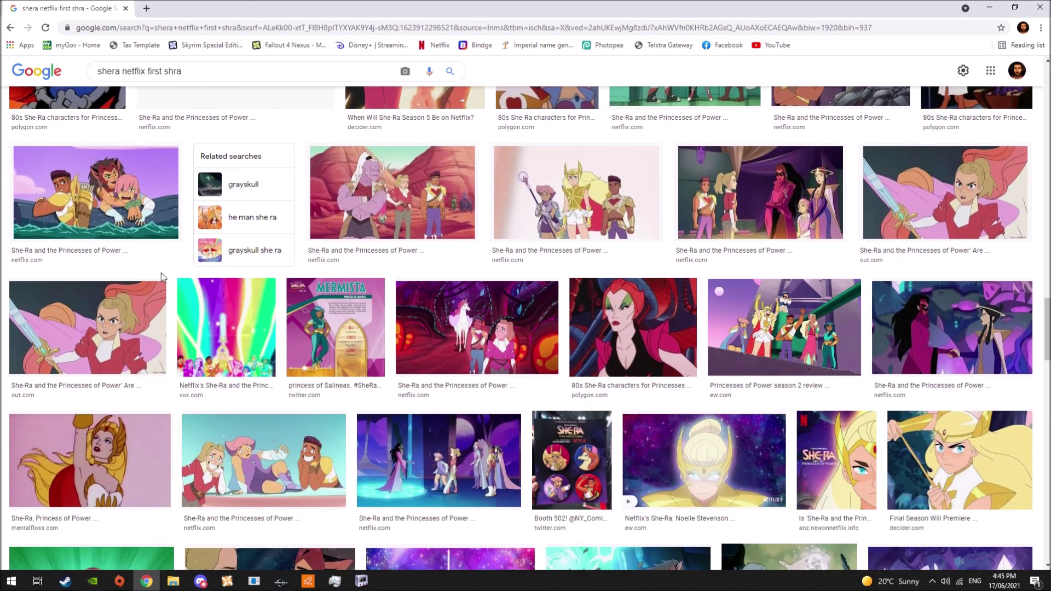
{"action": "scroll", "coordinate": [122, 274], "scroll_direction": "down", "scroll_amount": 2}
{"action": "scroll", "coordinate": [122, 269], "scroll_direction": "down", "scroll_amount": 2}
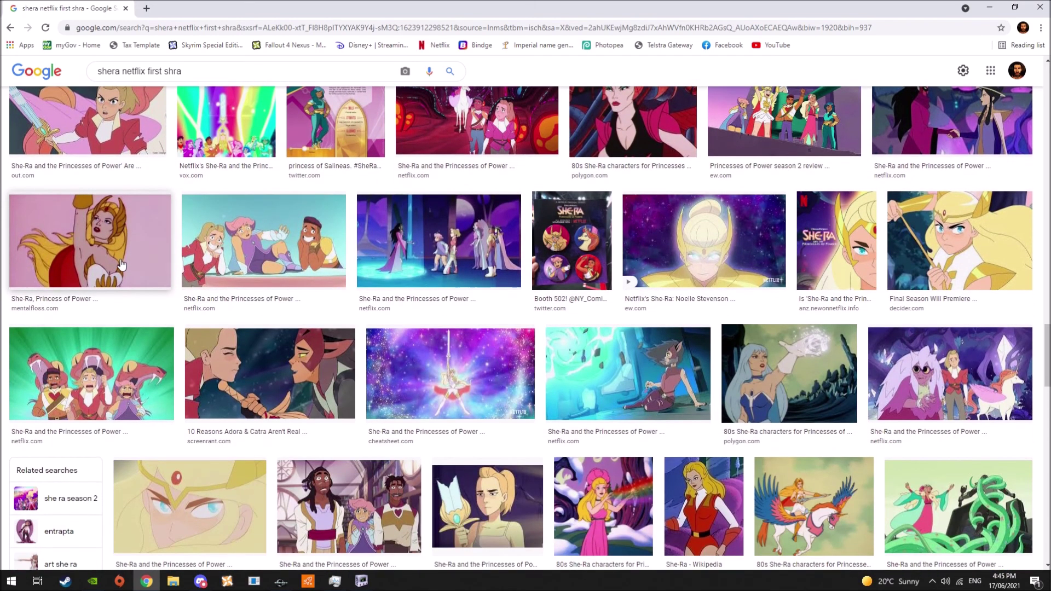
{"action": "scroll", "coordinate": [117, 252], "scroll_direction": "down", "scroll_amount": 2}
{"action": "scroll", "coordinate": [117, 248], "scroll_direction": "down", "scroll_amount": 4}
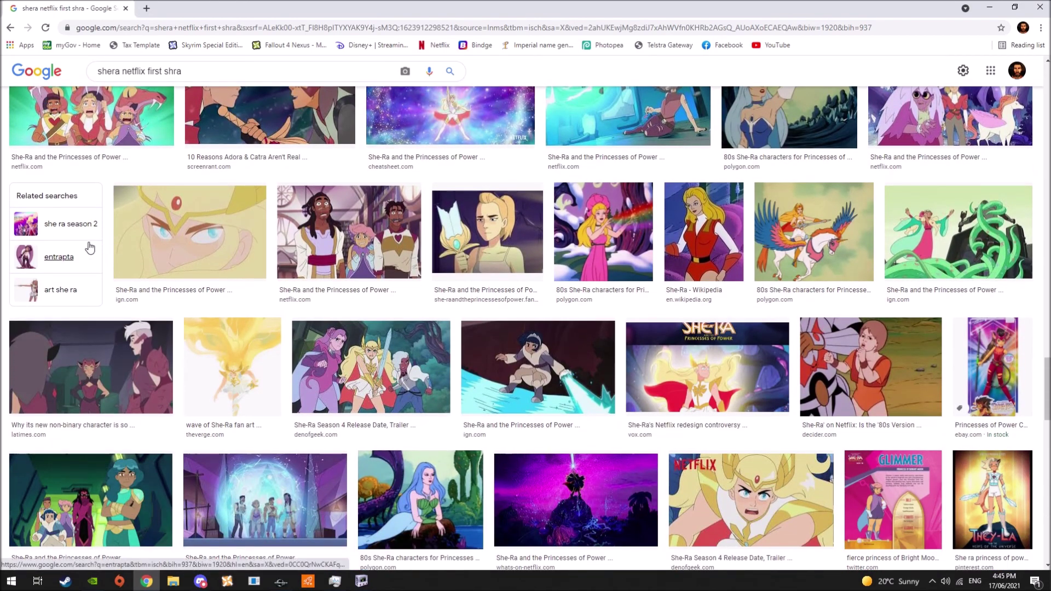
{"action": "scroll", "coordinate": [87, 245], "scroll_direction": "up", "scroll_amount": 2}
{"action": "scroll", "coordinate": [87, 246], "scroll_direction": "up", "scroll_amount": 7}
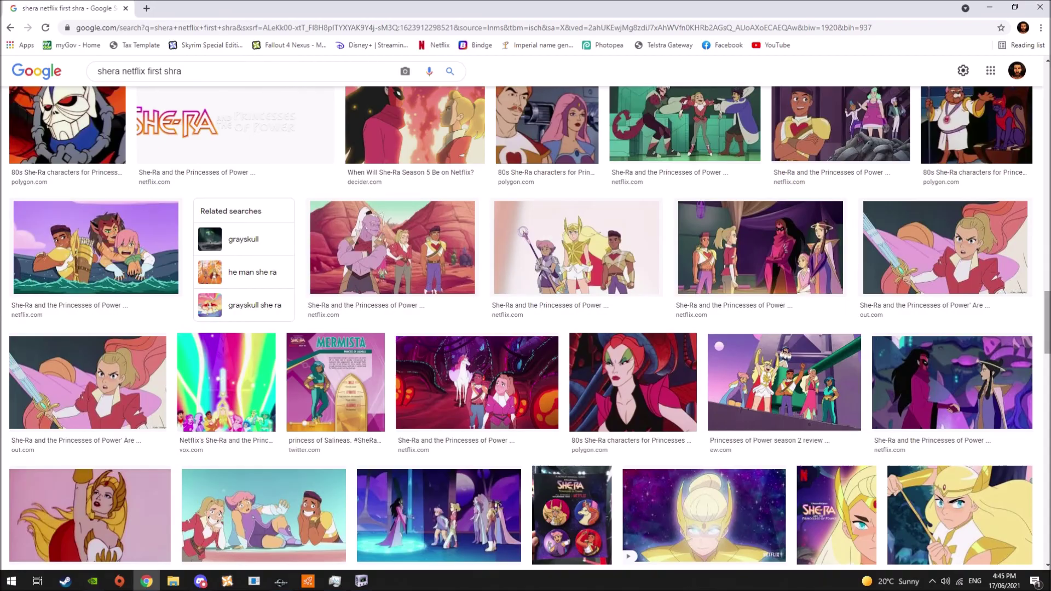
{"action": "scroll", "coordinate": [300, 266], "scroll_direction": "up", "scroll_amount": 12}
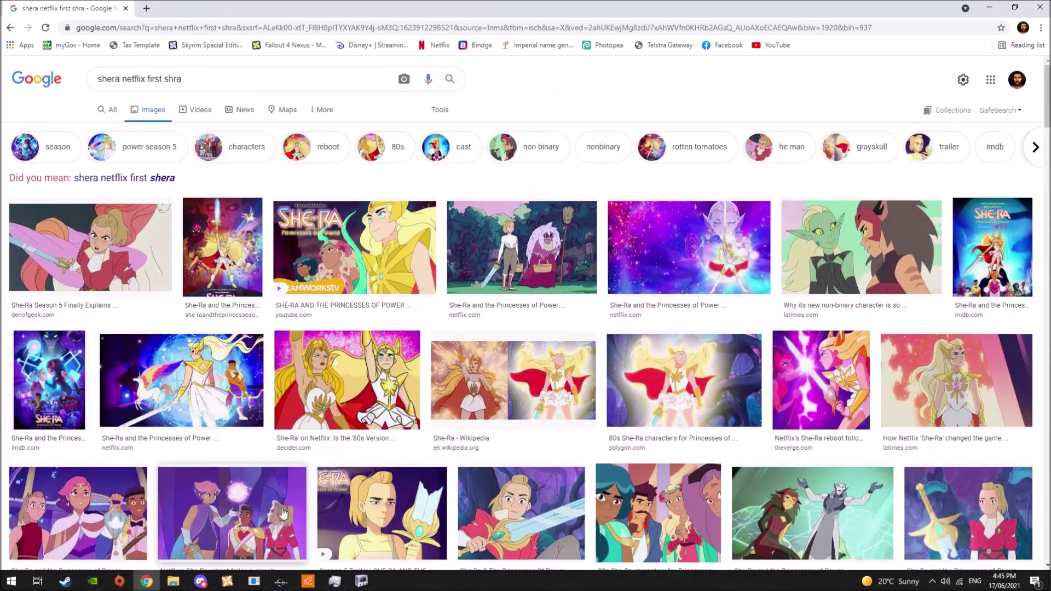
Switch to Creation Kit and examine the aaaFatass actor's body, outfit and head from several angles in the full-body preview
{"action": "left_click", "coordinate": [281, 581]}
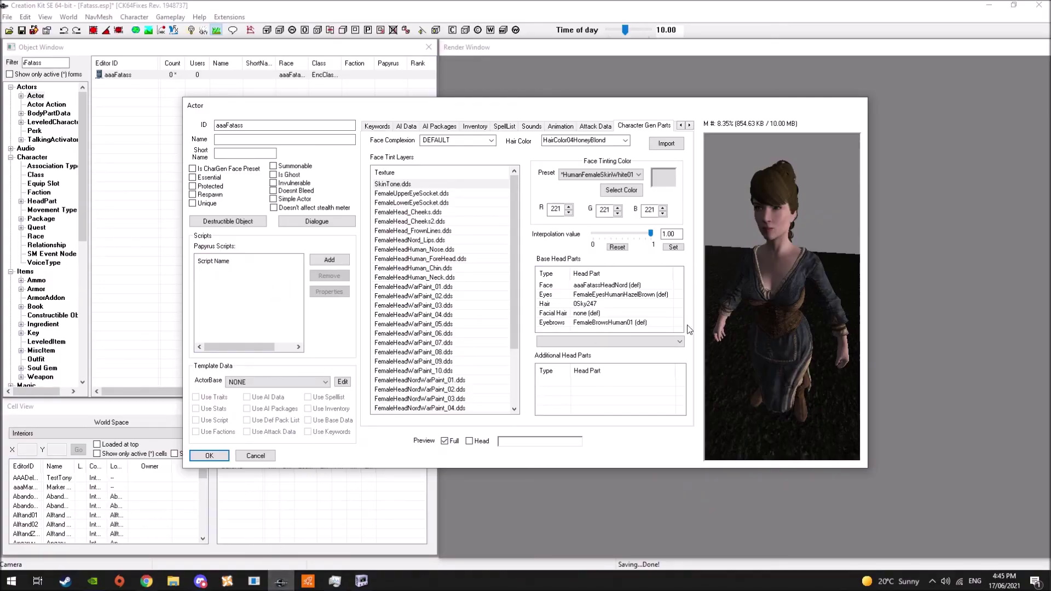
{"action": "scroll", "coordinate": [773, 247], "scroll_direction": "up", "scroll_amount": 3}
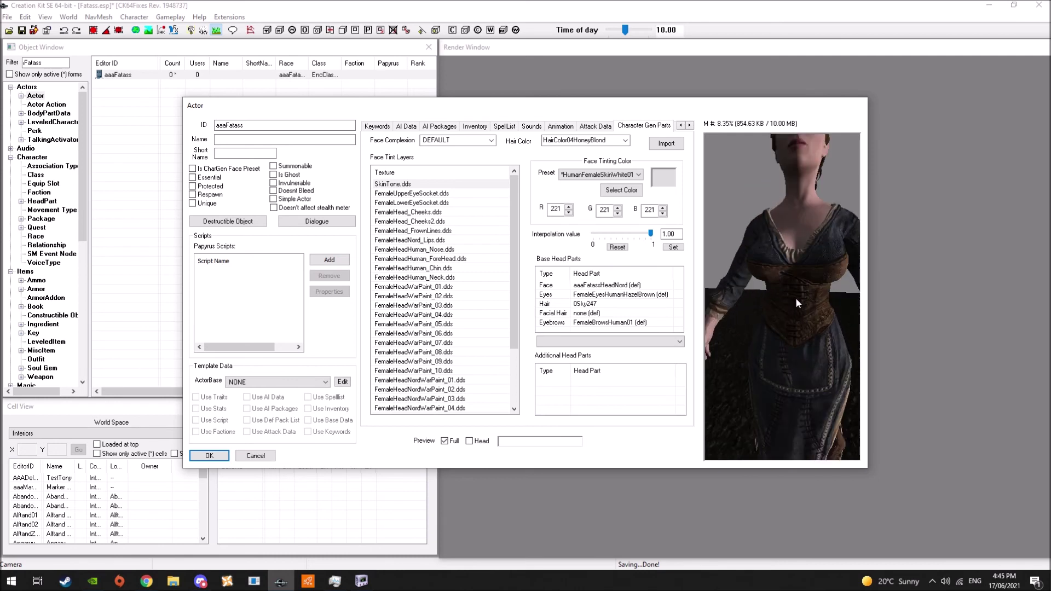
{"action": "left_click_drag", "start_coordinate": [742, 266], "coordinate": [777, 282]}
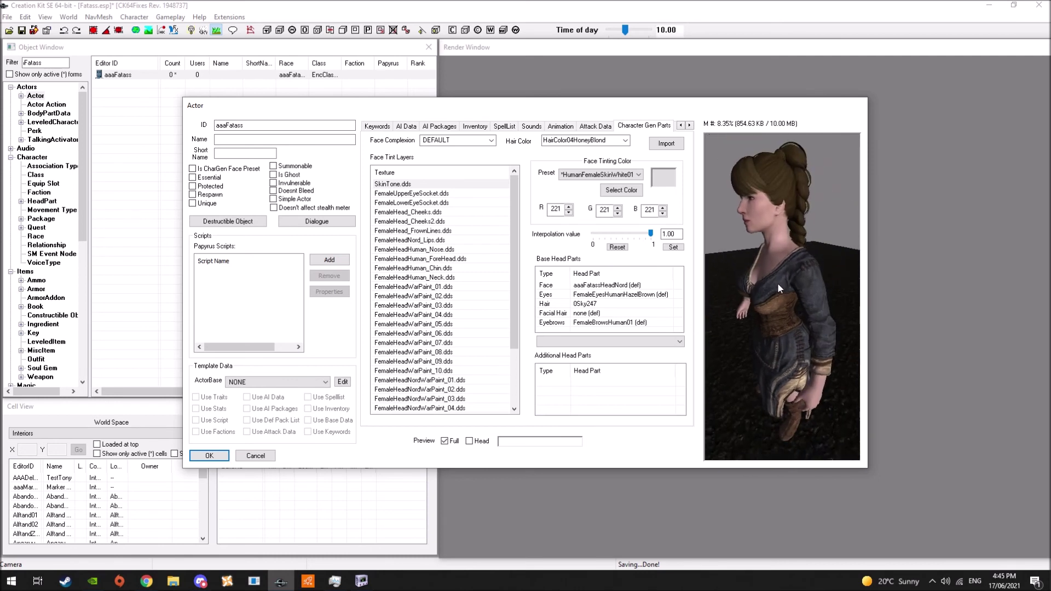
{"action": "left_click", "coordinate": [66, 164]}
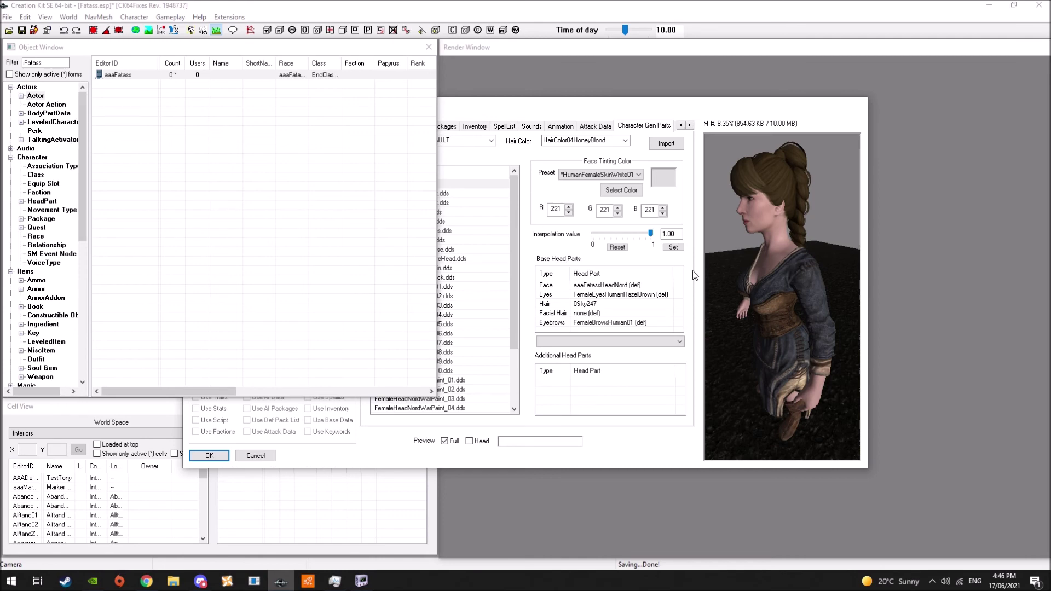
{"action": "left_click_drag", "start_coordinate": [722, 241], "coordinate": [795, 236]}
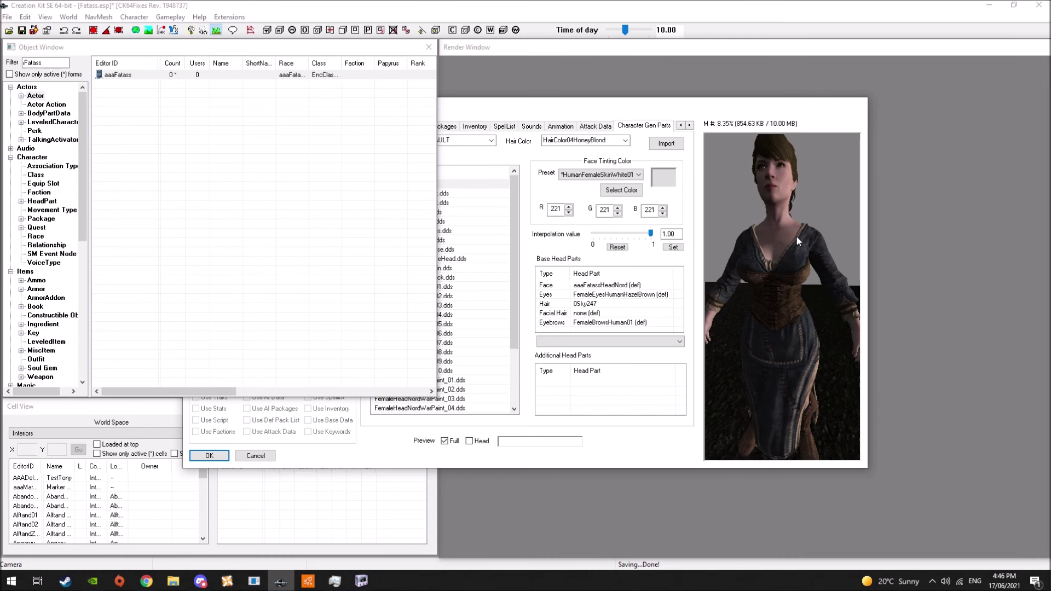
{"action": "left_click_drag", "start_coordinate": [796, 235], "coordinate": [827, 339]}
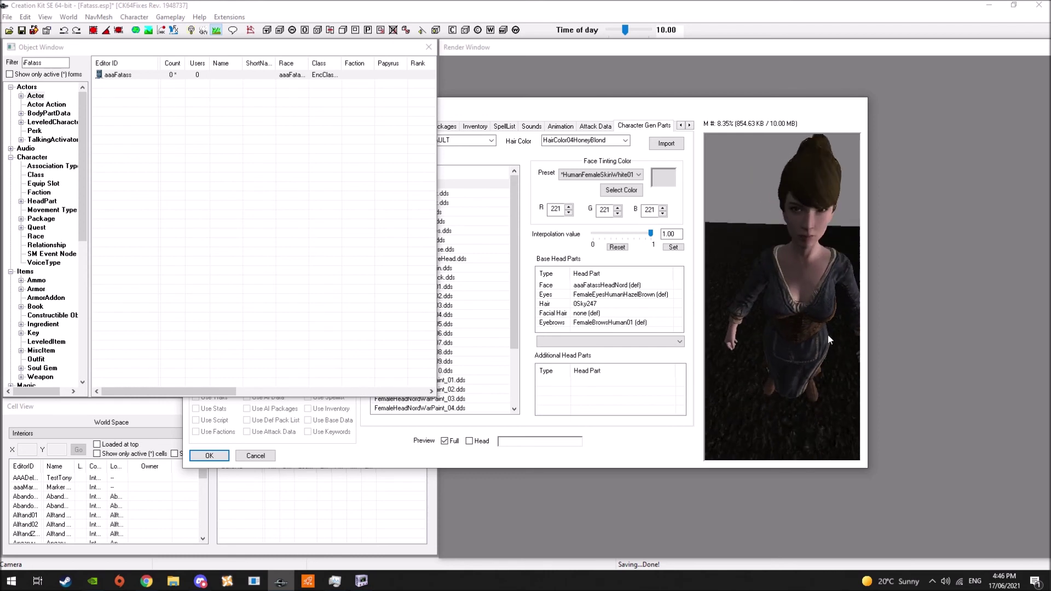
{"action": "left_click_drag", "start_coordinate": [799, 308], "coordinate": [844, 297]}
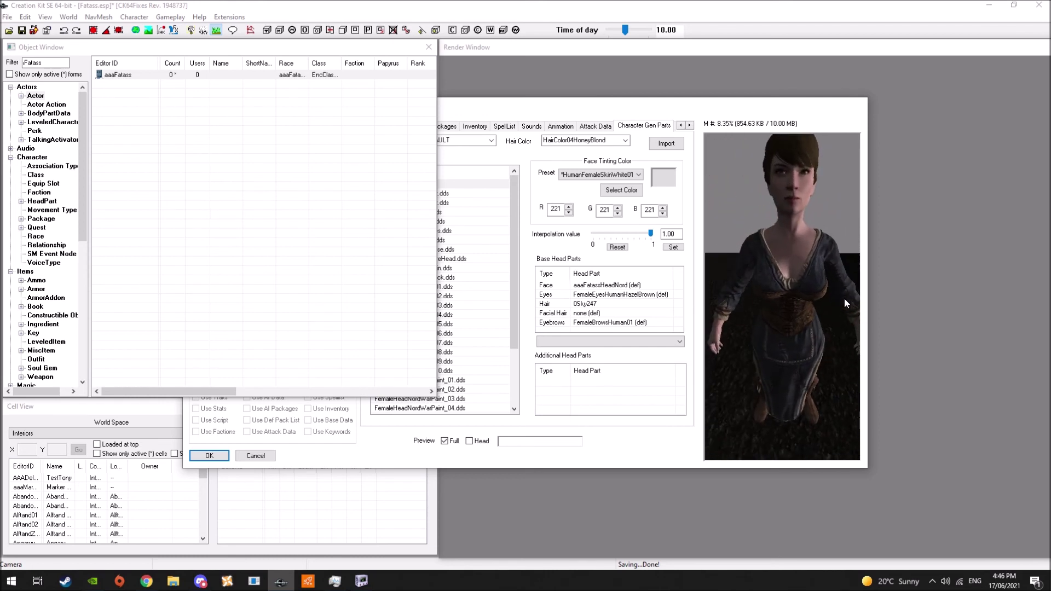
{"action": "left_click_drag", "start_coordinate": [832, 317], "coordinate": [597, 277]}
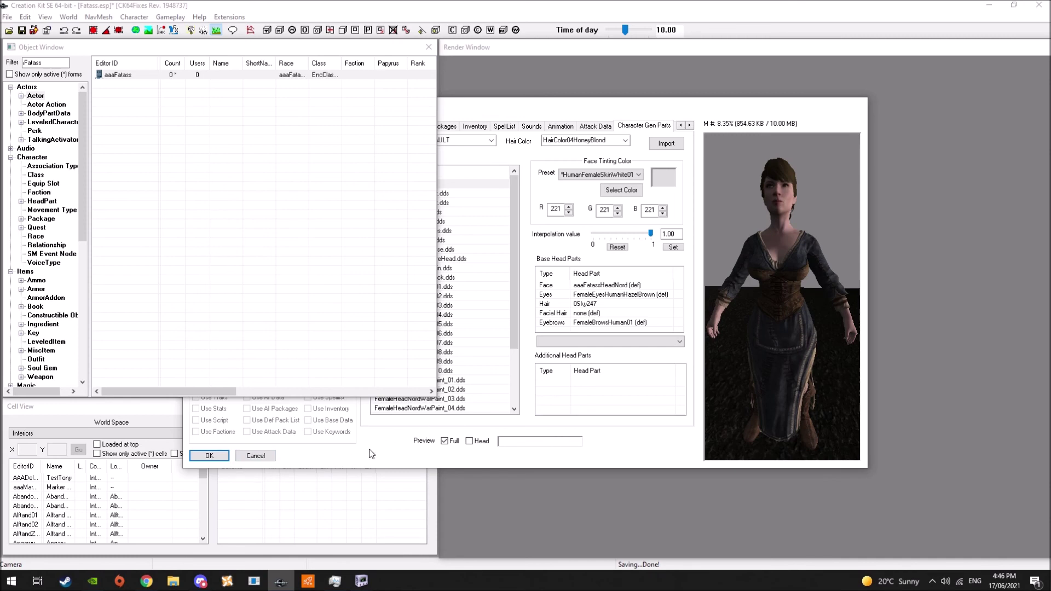
Switch to Chrome, search Skyrim Special Edition Nexus for "pride of" and open the Pride of Valhalla - Super HD Skin Set page
{"action": "left_click", "coordinate": [147, 582]}
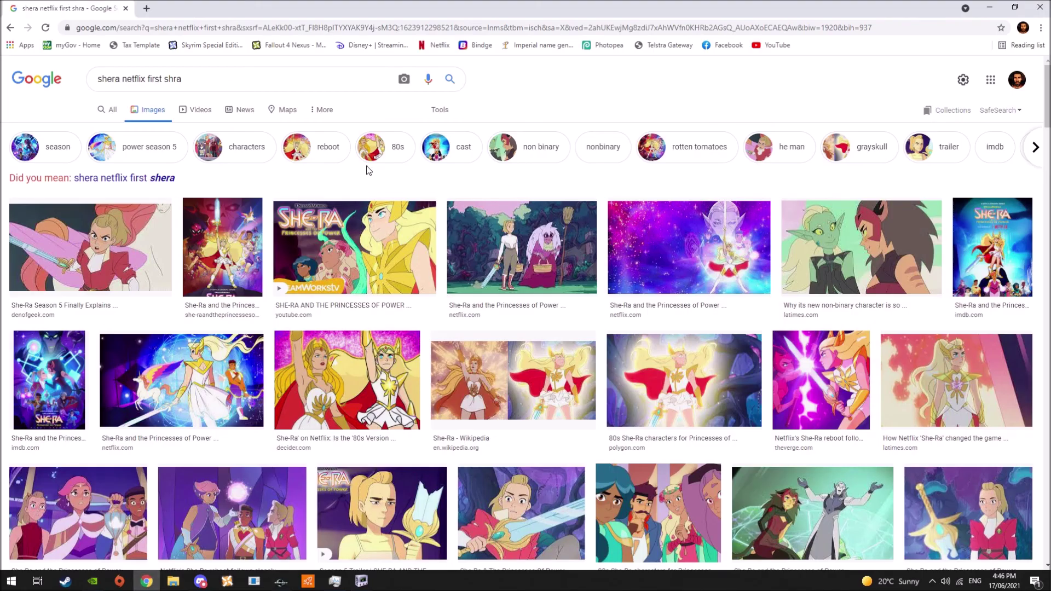
{"action": "left_click", "coordinate": [223, 46]}
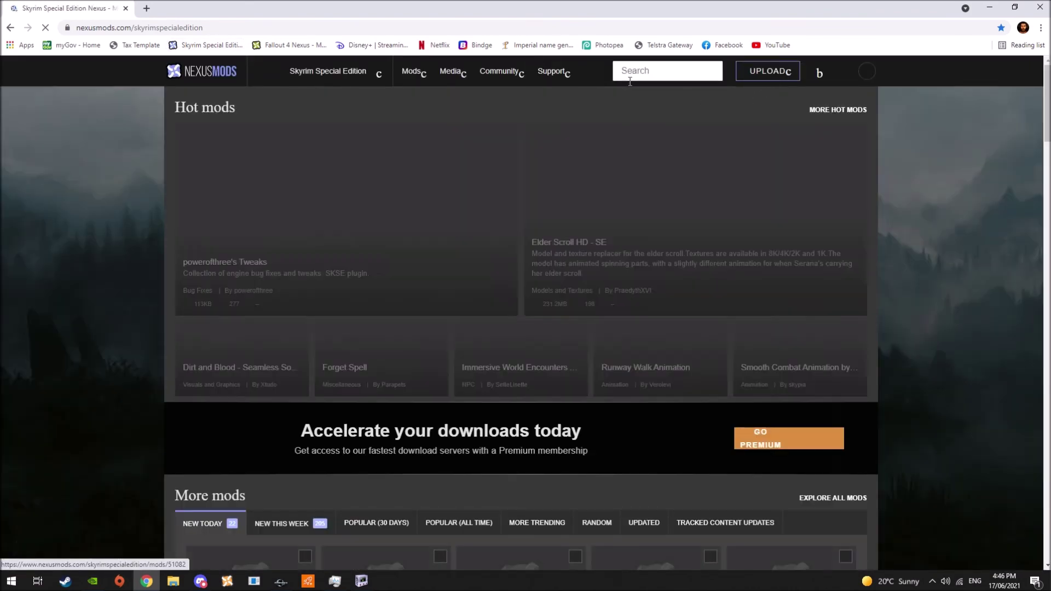
{"action": "left_click", "coordinate": [644, 76]}
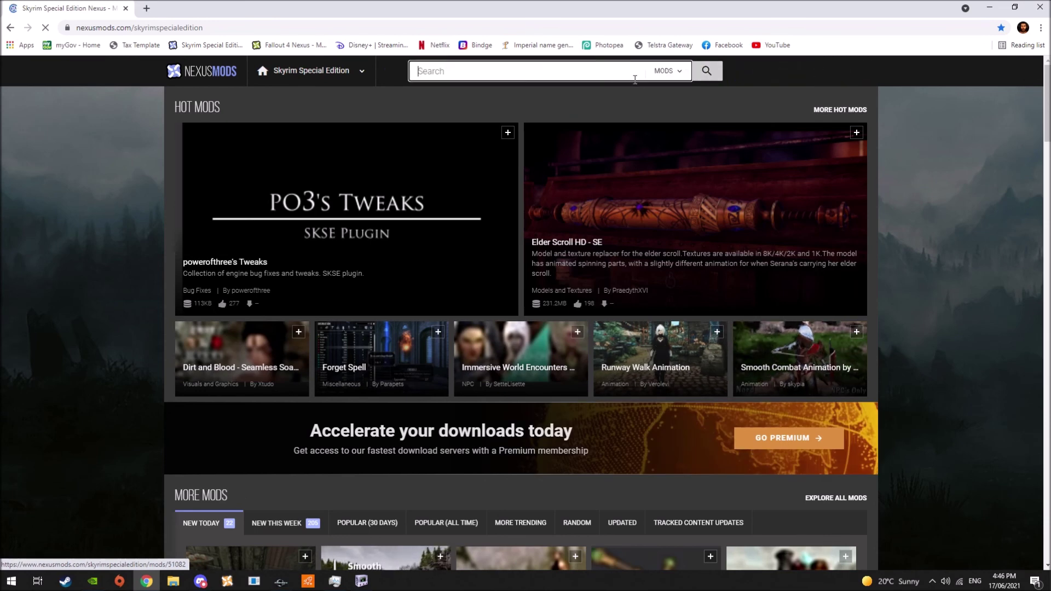
{"action": "type", "text": "pride of"}
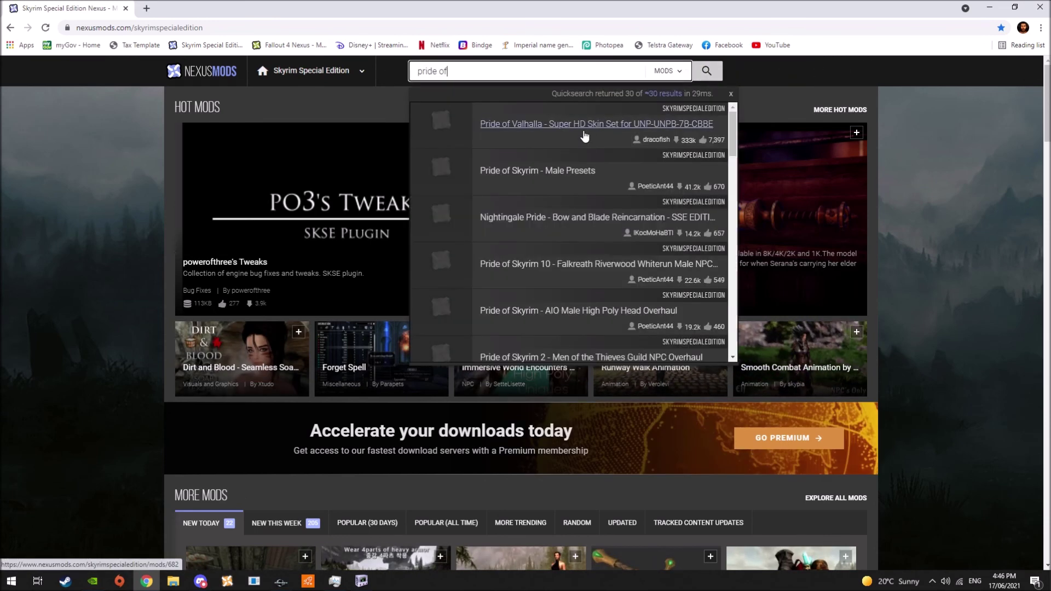
{"action": "left_click", "coordinate": [532, 131]}
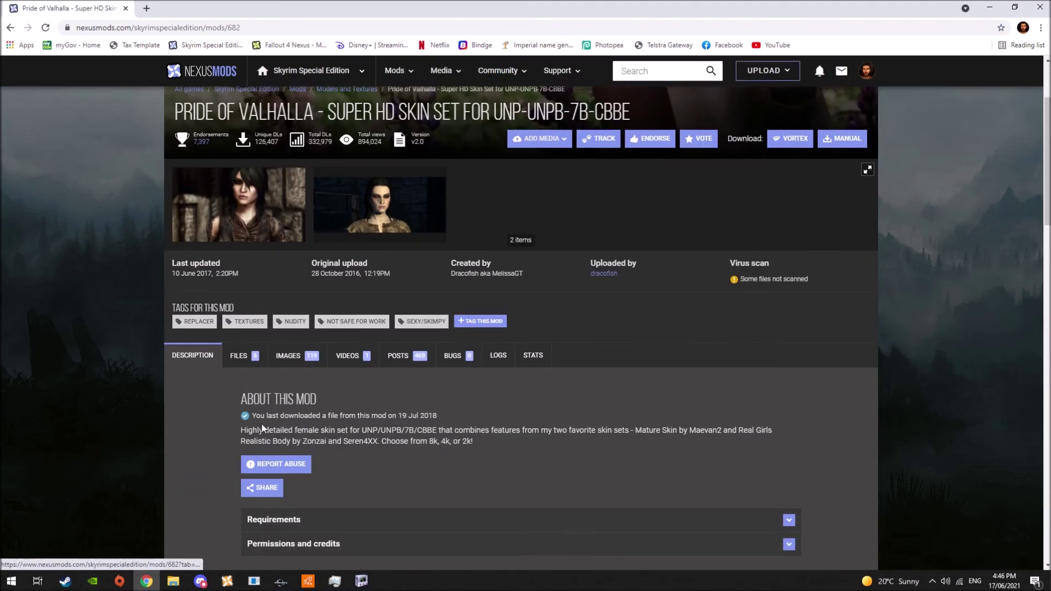
Review the main download files of the Pride of Valhalla mod, including the CBBE and UNP versions
{"action": "scroll", "coordinate": [258, 395], "scroll_direction": "down", "scroll_amount": 1}
{"action": "left_click", "coordinate": [242, 322]}
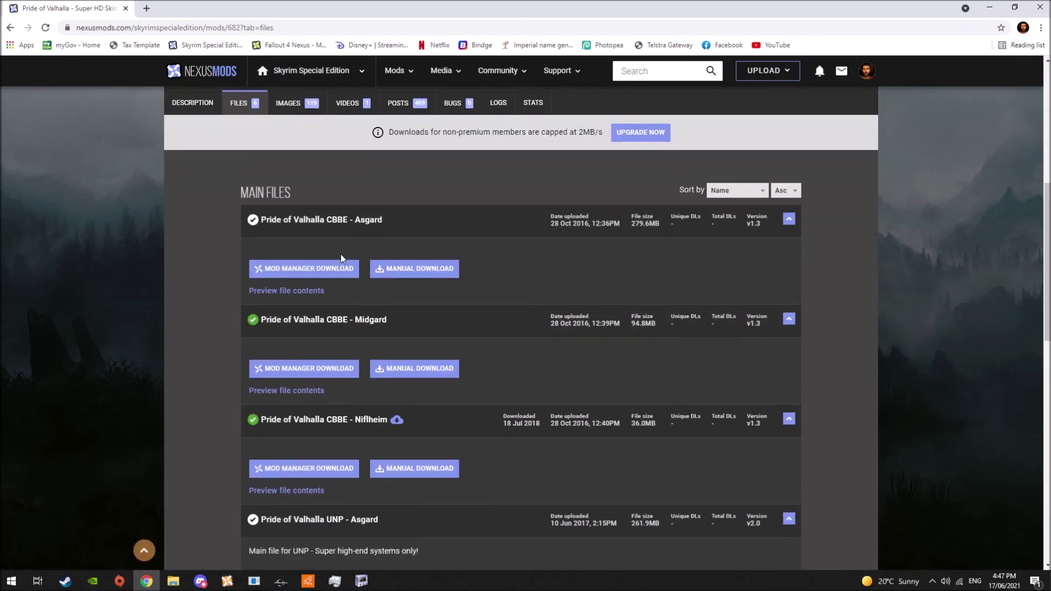
{"action": "scroll", "coordinate": [312, 328], "scroll_direction": "down", "scroll_amount": 3}
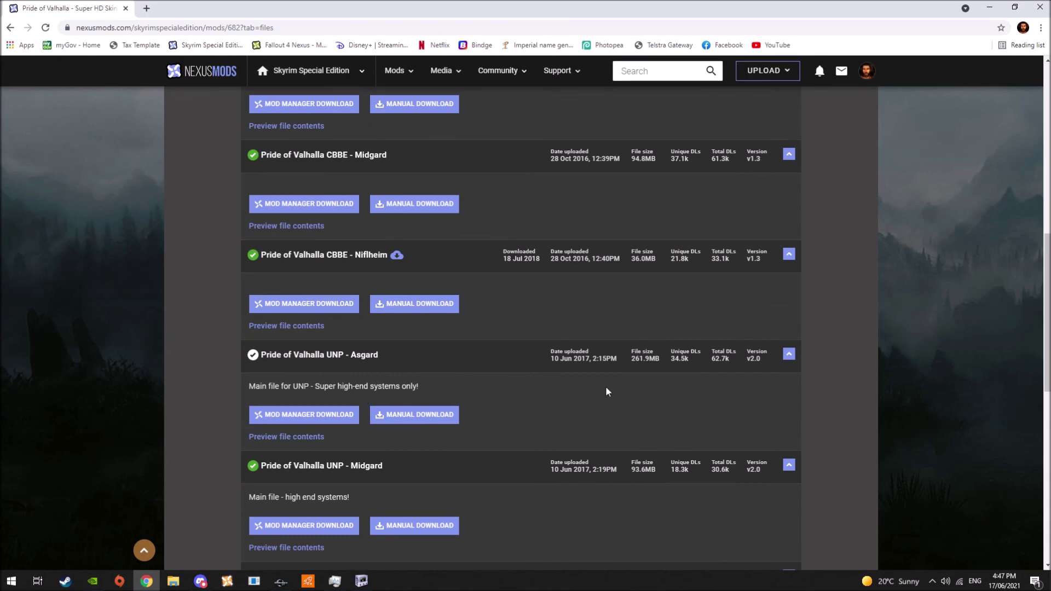
{"action": "scroll", "coordinate": [459, 394], "scroll_direction": "up", "scroll_amount": 5}
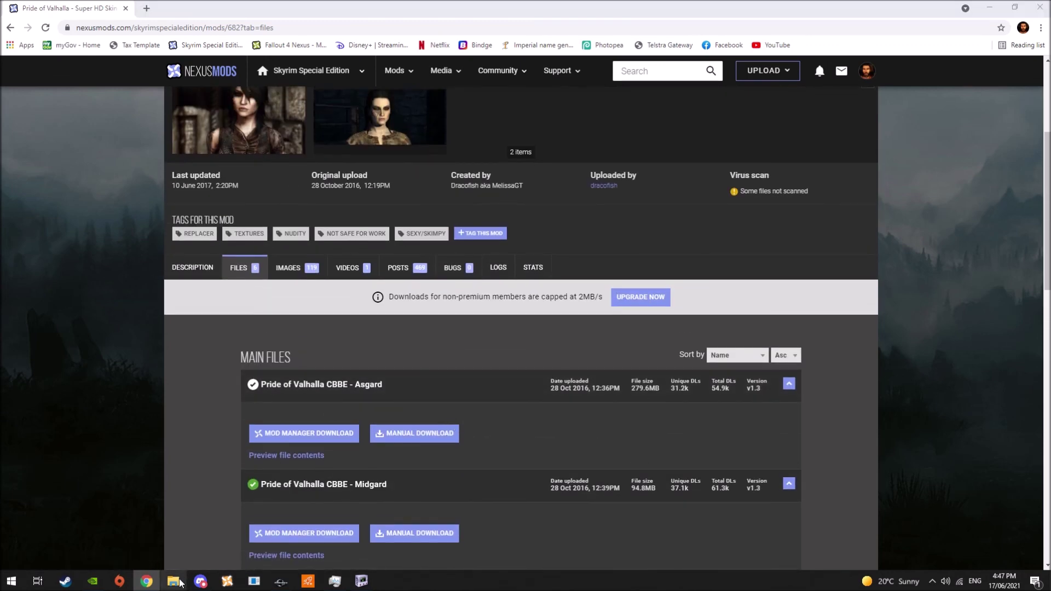
Switch to File Explorer and open the textures folder inside the Skyrim Special Edition Data folder via the common shortcut
{"action": "left_click", "coordinate": [173, 581]}
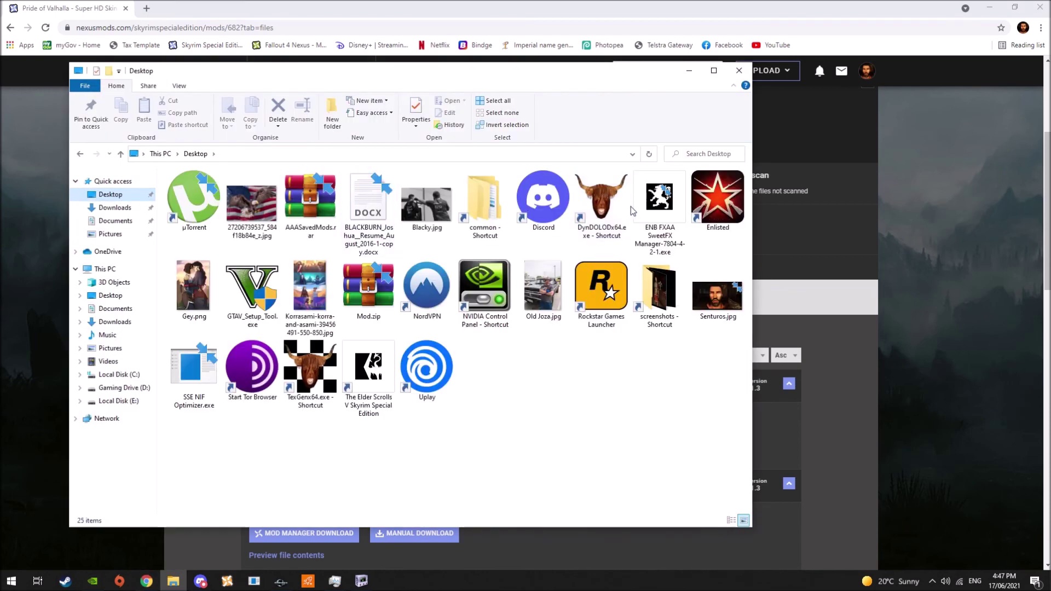
{"action": "double_click", "coordinate": [486, 216]}
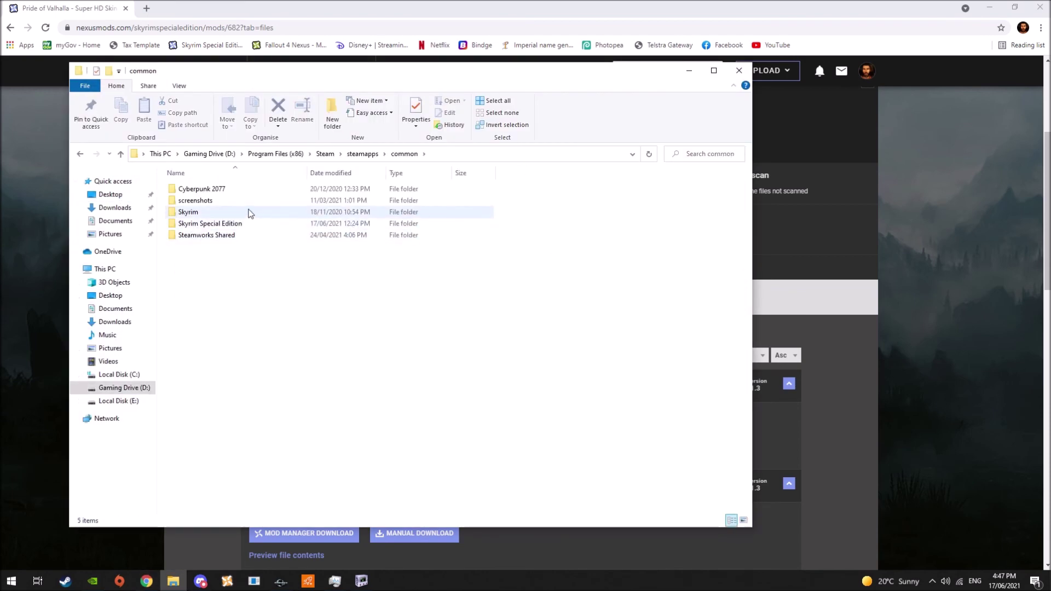
{"action": "left_click", "coordinate": [233, 223]}
{"action": "double_click", "coordinate": [218, 227]}
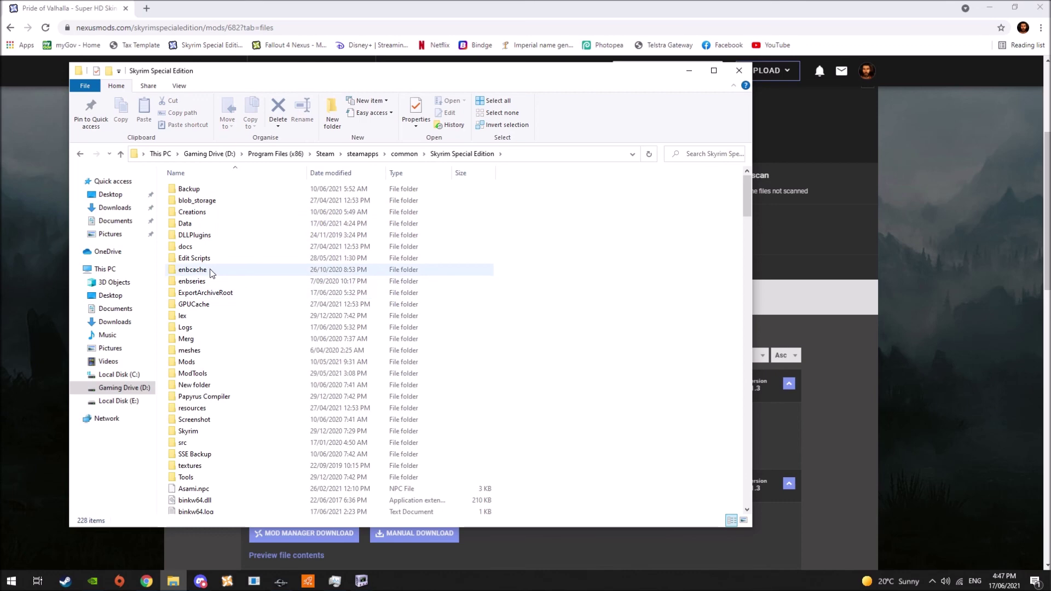
{"action": "double_click", "coordinate": [219, 224]}
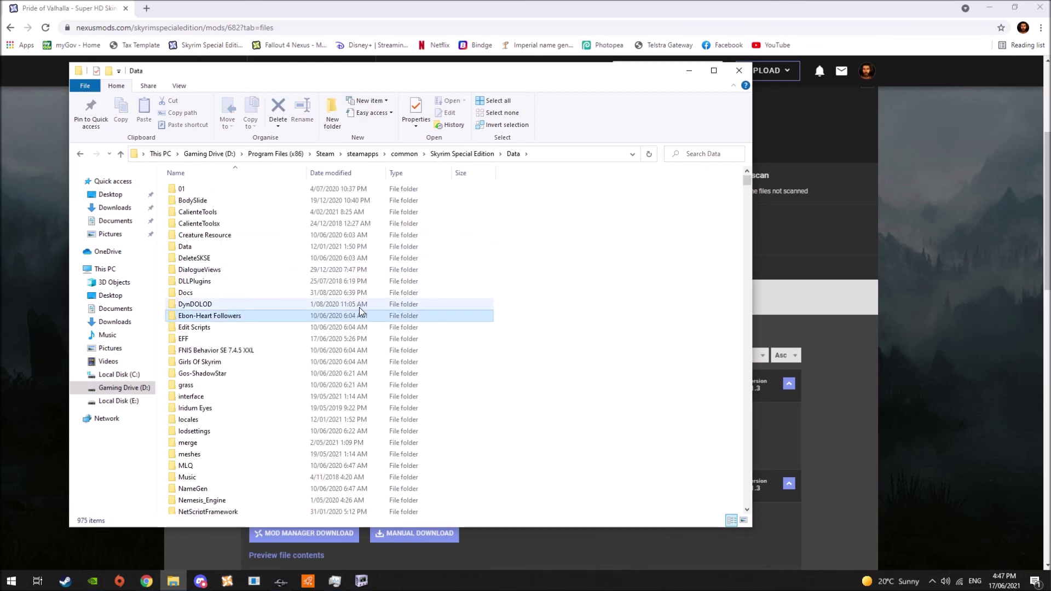
{"action": "type", "text": "textures"}
{"action": "key", "text": "Return"}
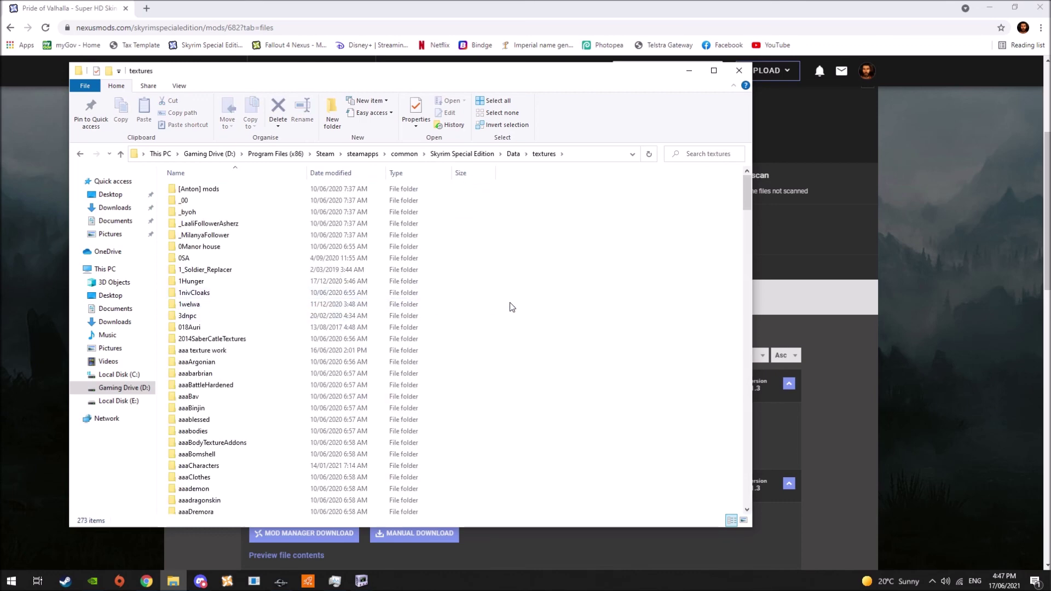
Find the aaaprideofvalhalla folder and examine its subfolders and the DDS texture files in its female folder
{"action": "type", "text": "aaapride"}
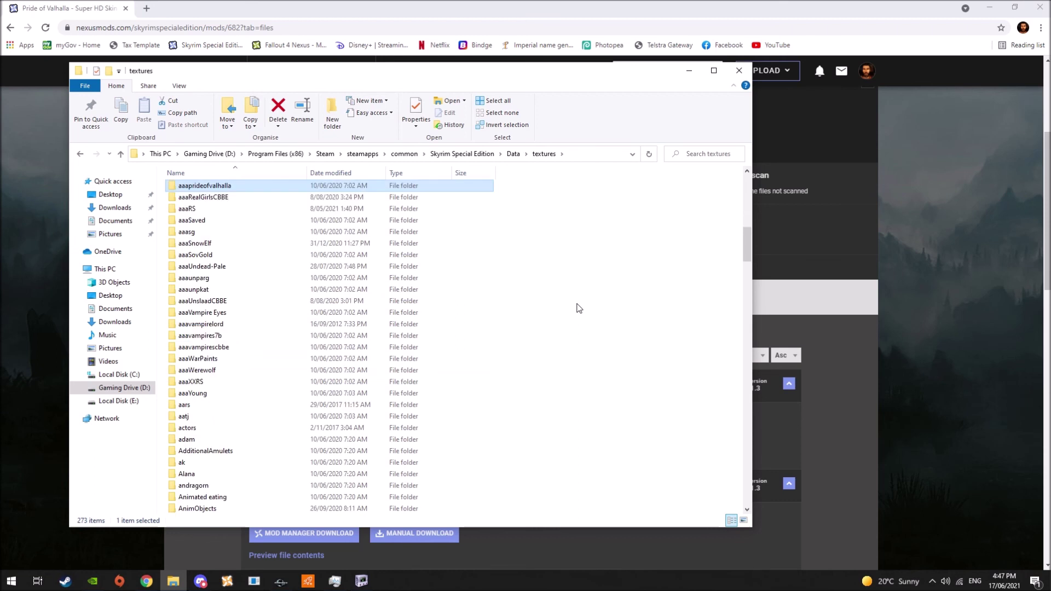
{"action": "double_click", "coordinate": [203, 187]}
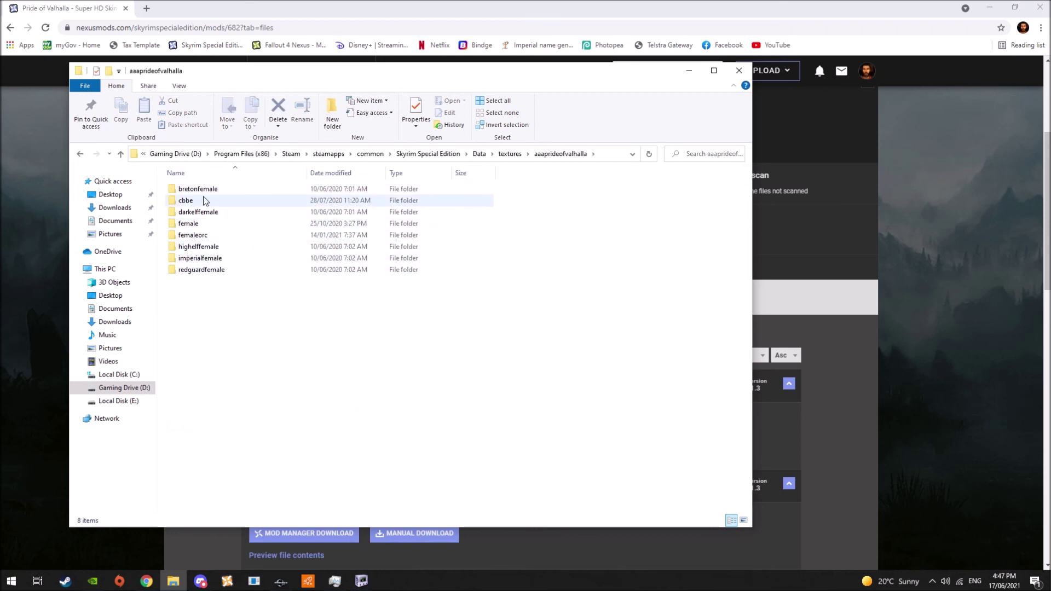
{"action": "mouse_move", "coordinate": [191, 206]}
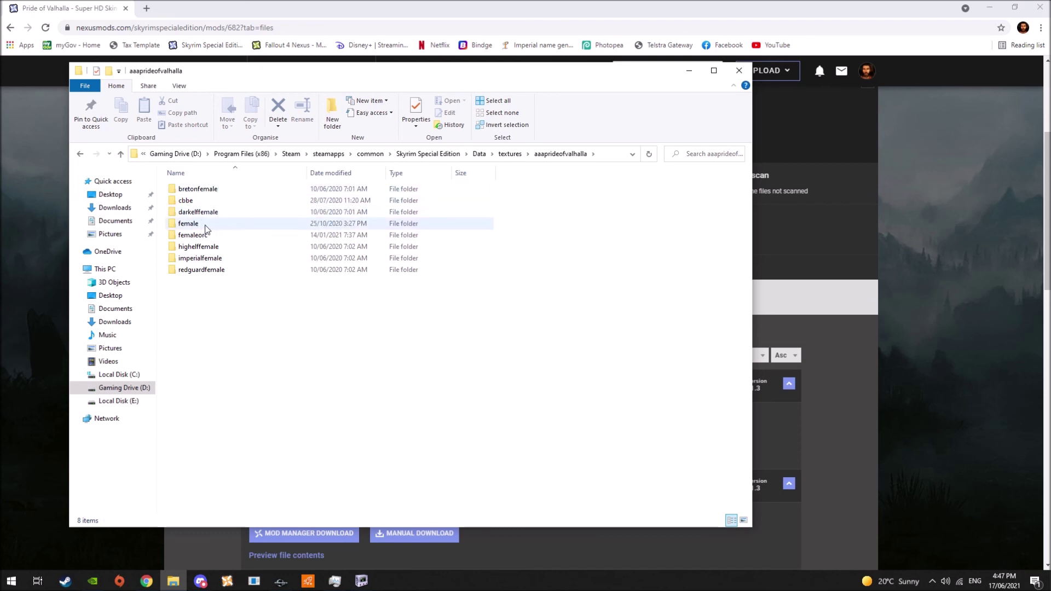
{"action": "double_click", "coordinate": [202, 225]}
{"action": "mouse_move", "coordinate": [218, 245]}
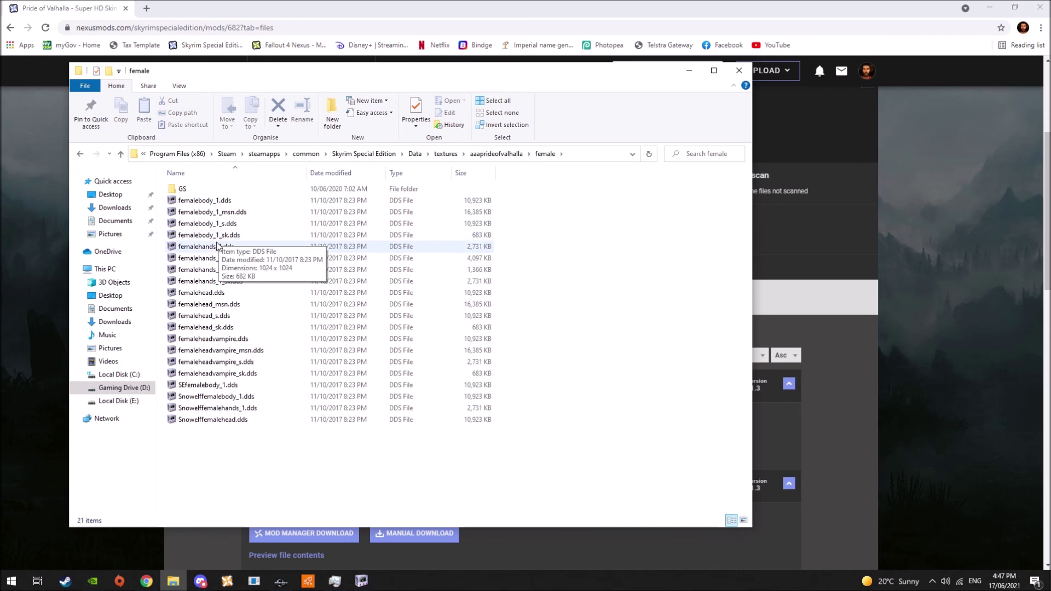
{"action": "left_click", "coordinate": [80, 155]}
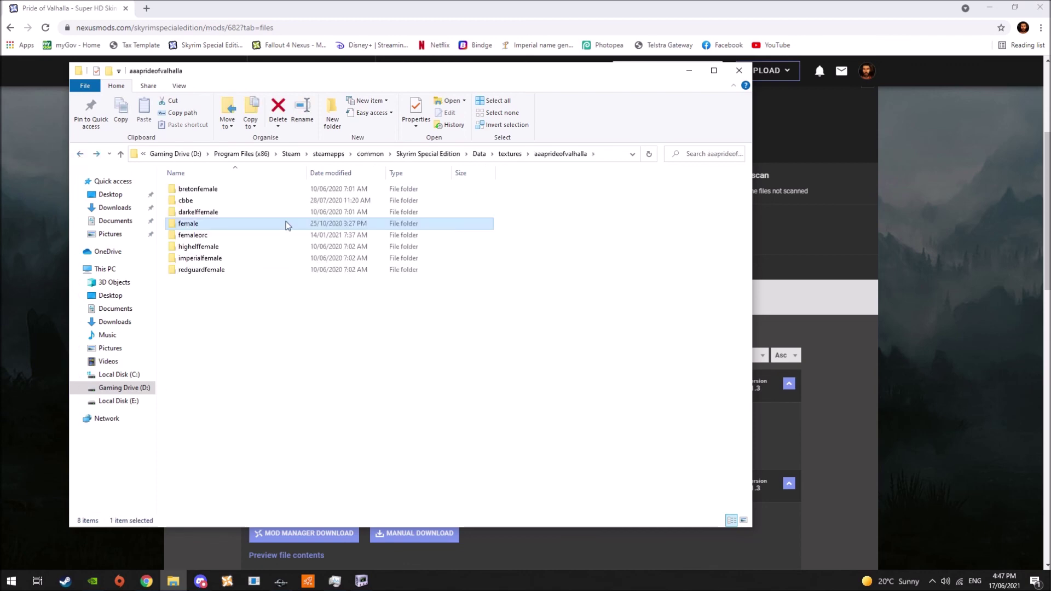
{"action": "left_click", "coordinate": [80, 154]}
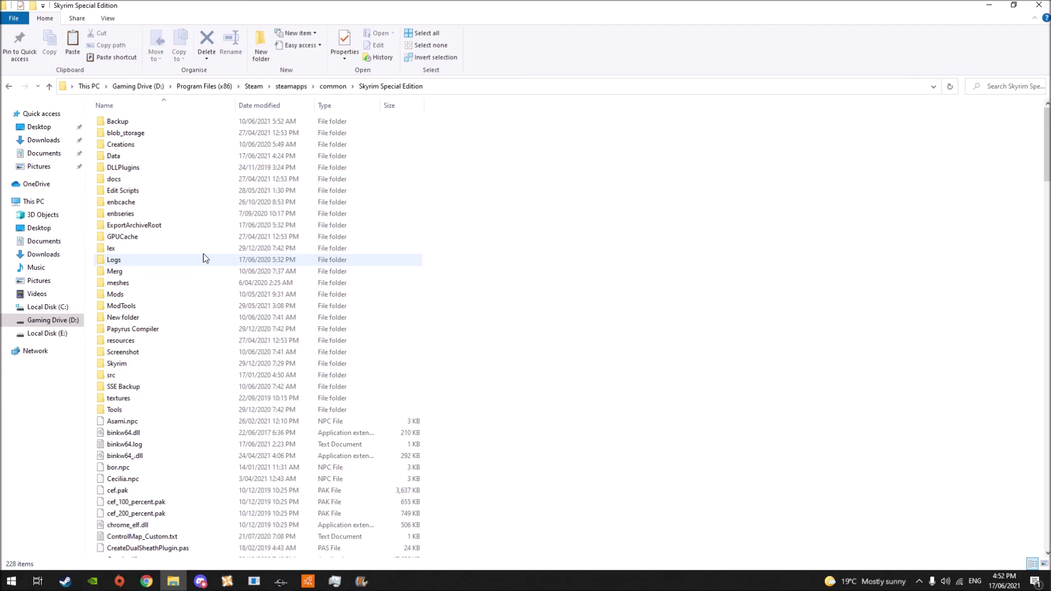
Delete all enb2021 BMP screenshots, from enb2021_5_17_21_19_13.bmp to enb2021_6_17_12_24_12.bmp, from the Skyrim Special Edition folder
{"action": "scroll", "coordinate": [275, 337], "scroll_direction": "down", "scroll_amount": 4}
{"action": "scroll", "coordinate": [274, 339], "scroll_direction": "down", "scroll_amount": 11}
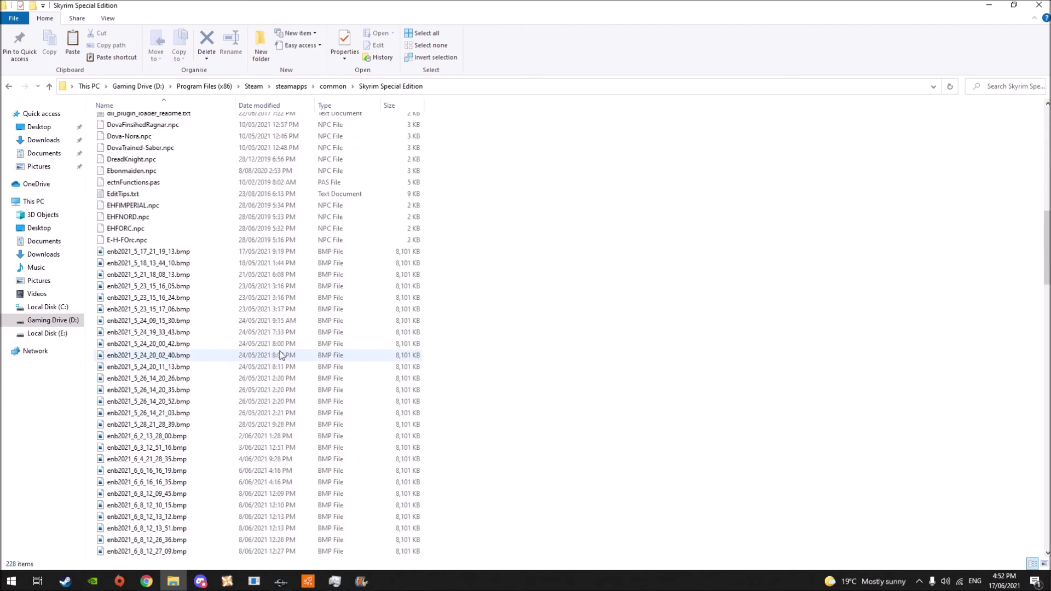
{"action": "scroll", "coordinate": [278, 351], "scroll_direction": "down", "scroll_amount": 7}
{"action": "scroll", "coordinate": [249, 300], "scroll_direction": "up", "scroll_amount": 3}
{"action": "left_click", "coordinate": [172, 211]}
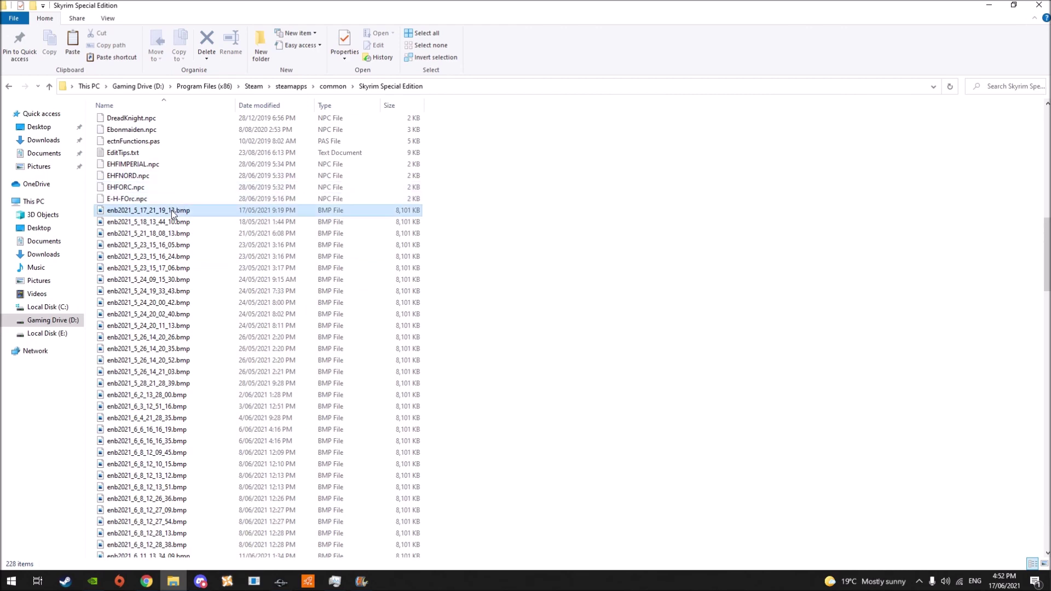
{"action": "scroll", "coordinate": [236, 436], "scroll_direction": "down", "scroll_amount": 15}
{"action": "scroll", "coordinate": [235, 436], "scroll_direction": "down", "scroll_amount": 9}
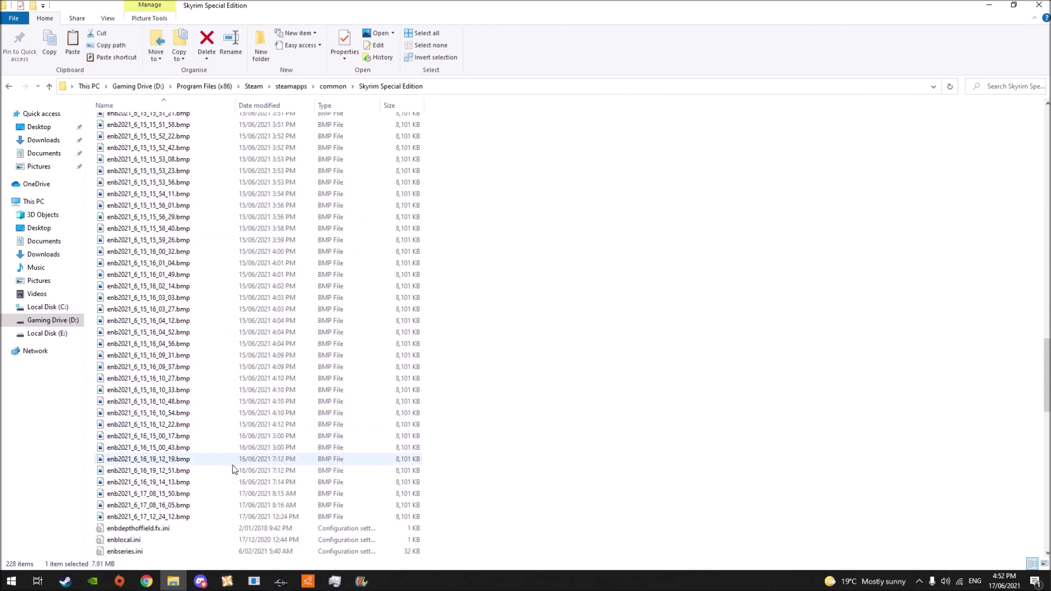
{"action": "left_click", "coordinate": [186, 378], "text": "shift"}
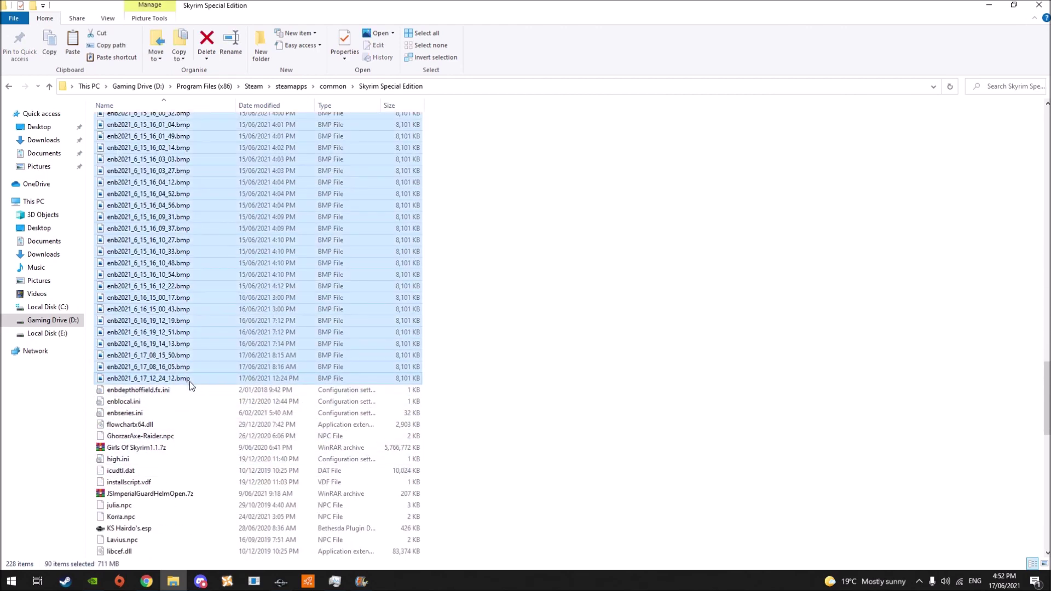
{"action": "key", "text": "Delete"}
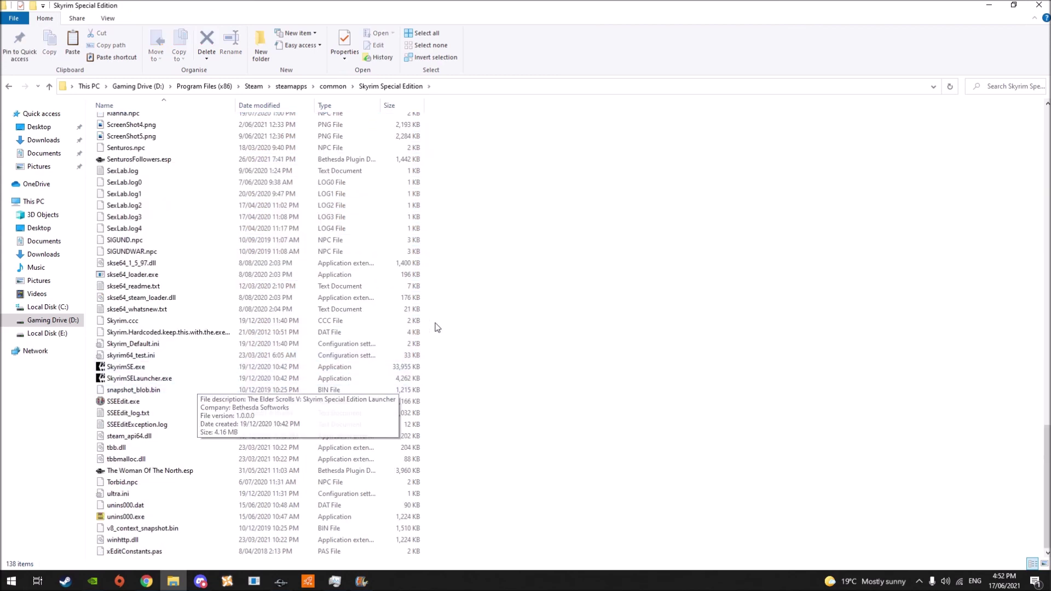
Launch SSEEdit.exe, deselect all plugins in the plugin selection, and load only KS Hairdo's.esp
{"action": "double_click", "coordinate": [158, 405]}
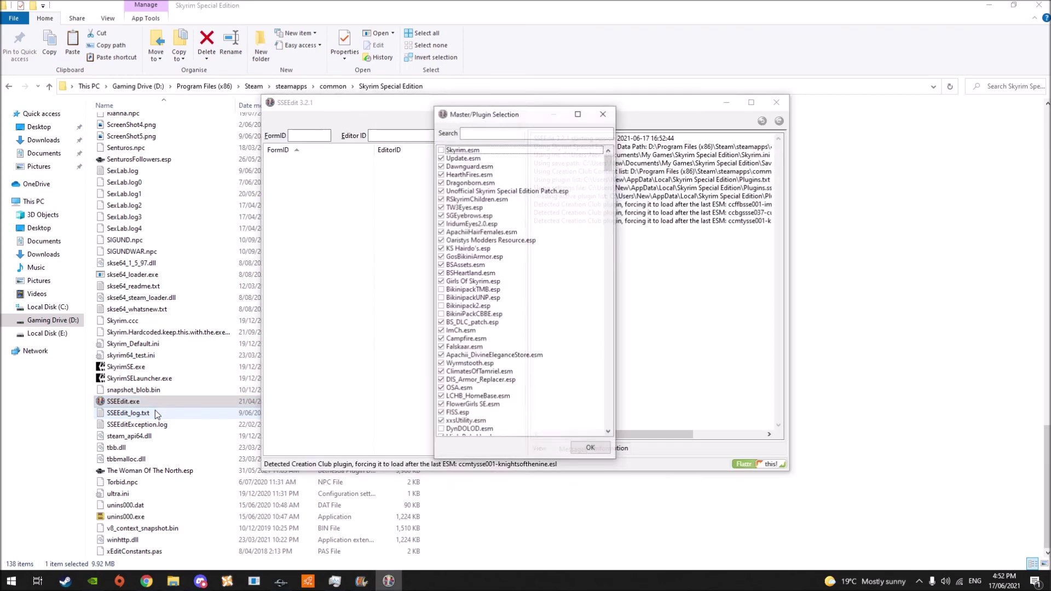
{"action": "right_click", "coordinate": [516, 343]}
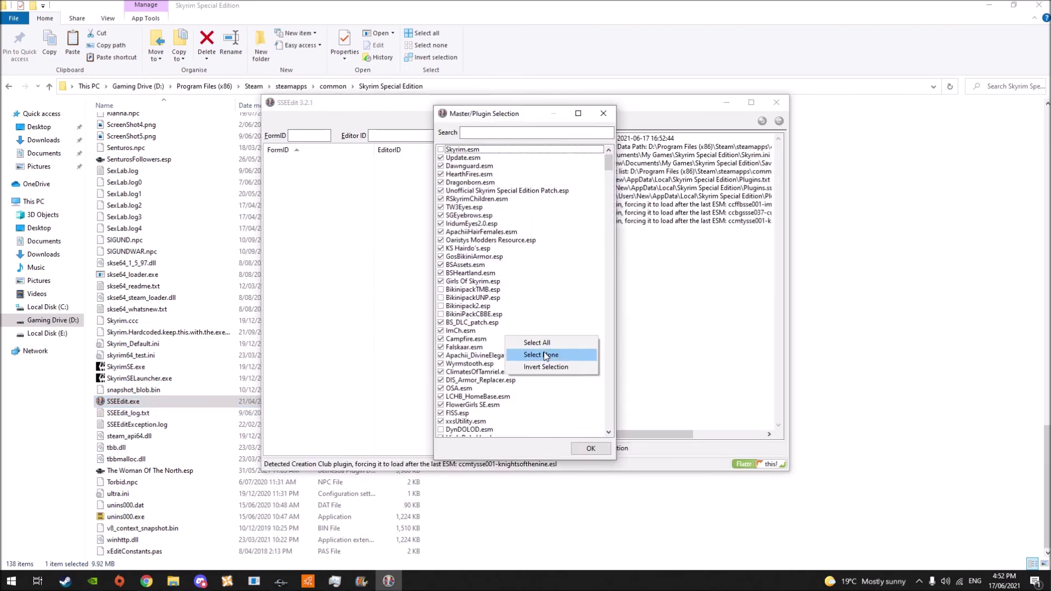
{"action": "left_click", "coordinate": [540, 354]}
{"action": "left_click", "coordinate": [500, 133]}
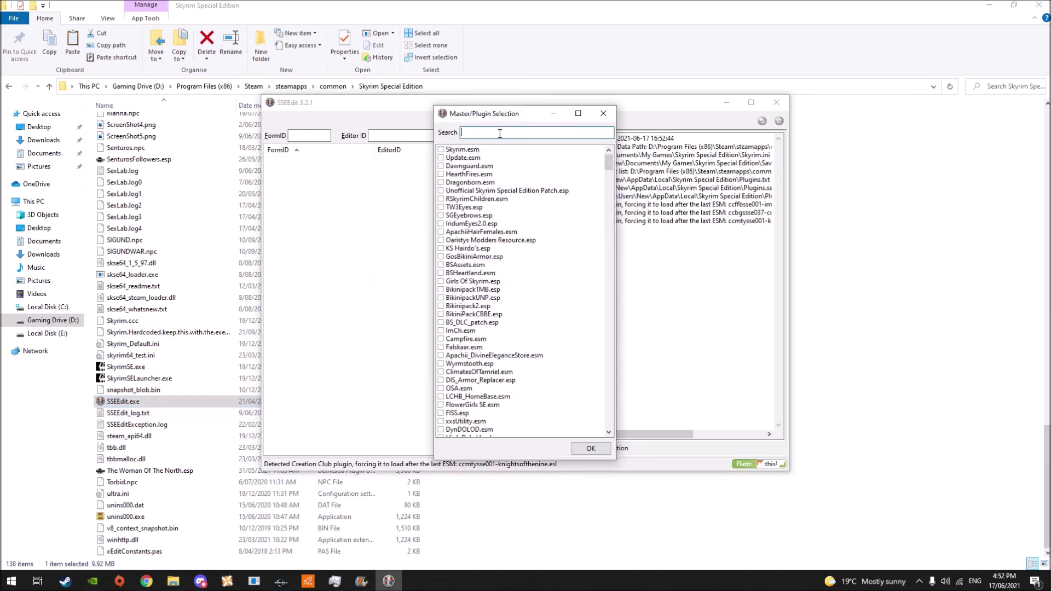
{"action": "type", "text": "ks"}
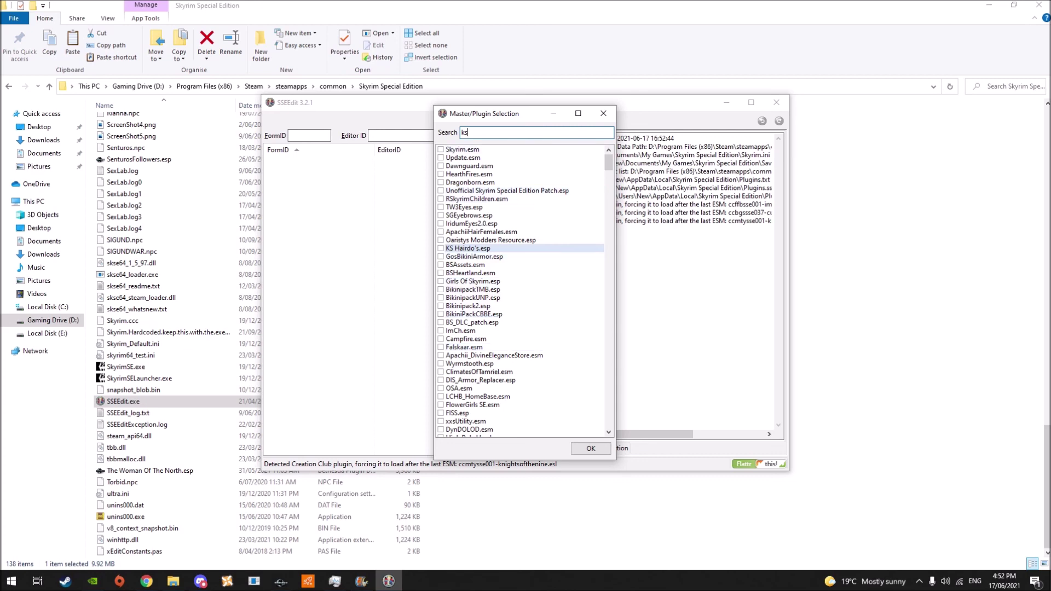
{"action": "double_click", "coordinate": [466, 249]}
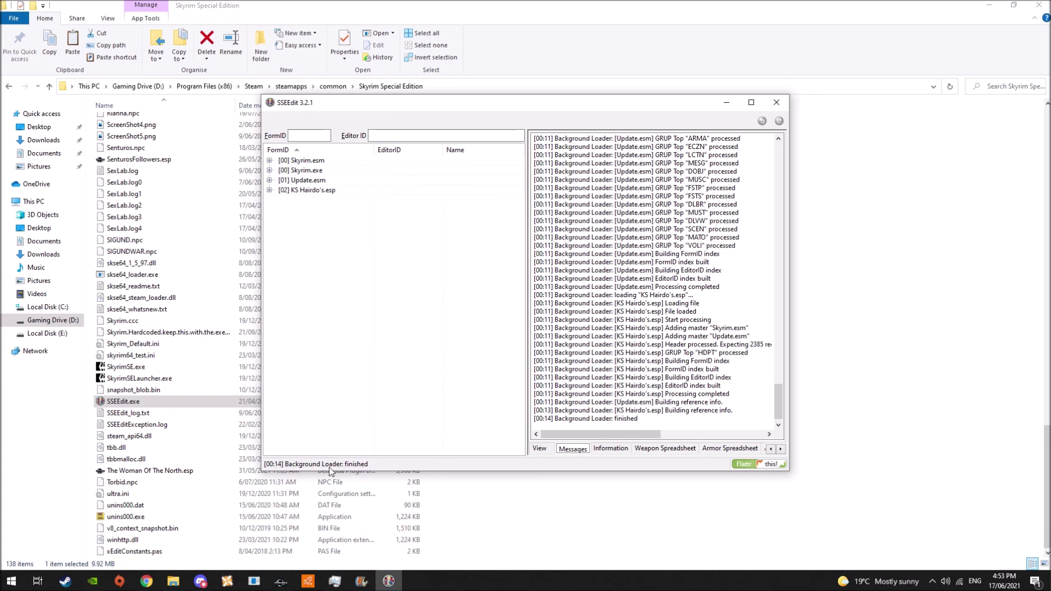
Expand KS Hairdo's.esp and display its File Header record
{"action": "double_click", "coordinate": [329, 192]}
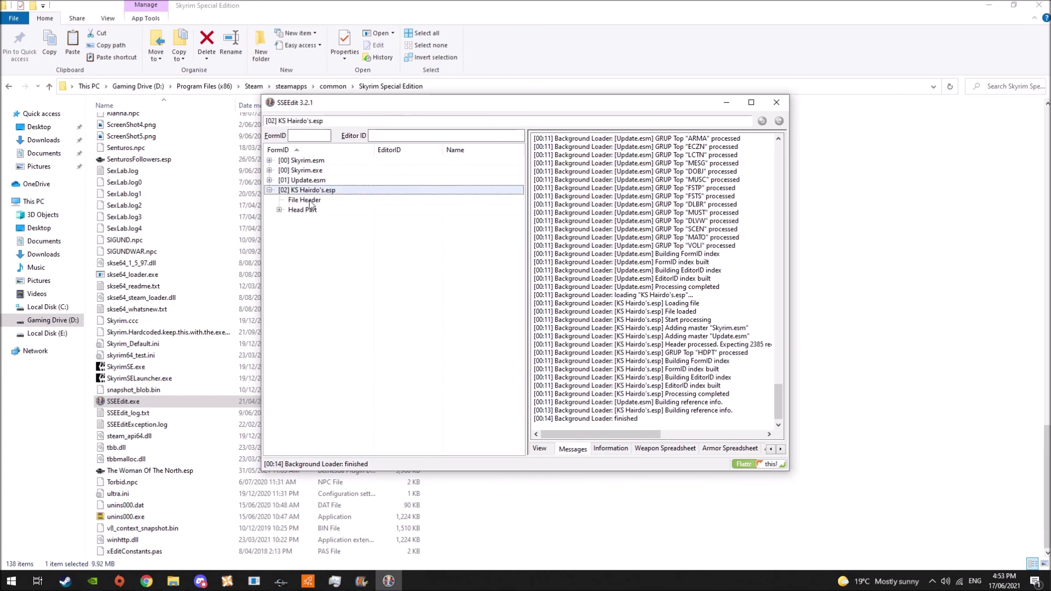
{"action": "left_click", "coordinate": [310, 203]}
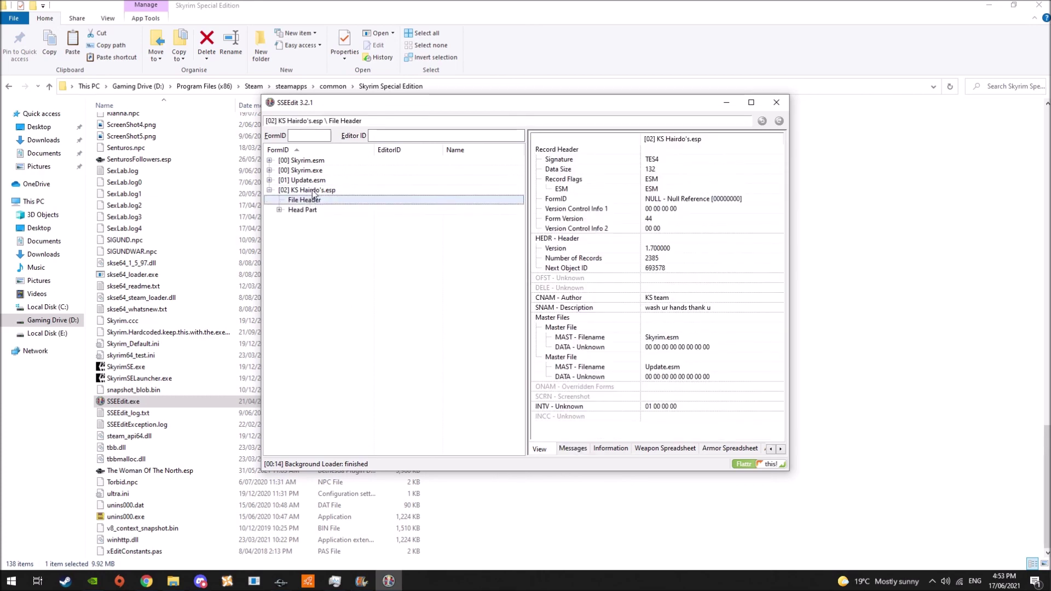
{"action": "double_click", "coordinate": [311, 190]}
{"action": "double_click", "coordinate": [311, 190]}
{"action": "left_click", "coordinate": [306, 200]}
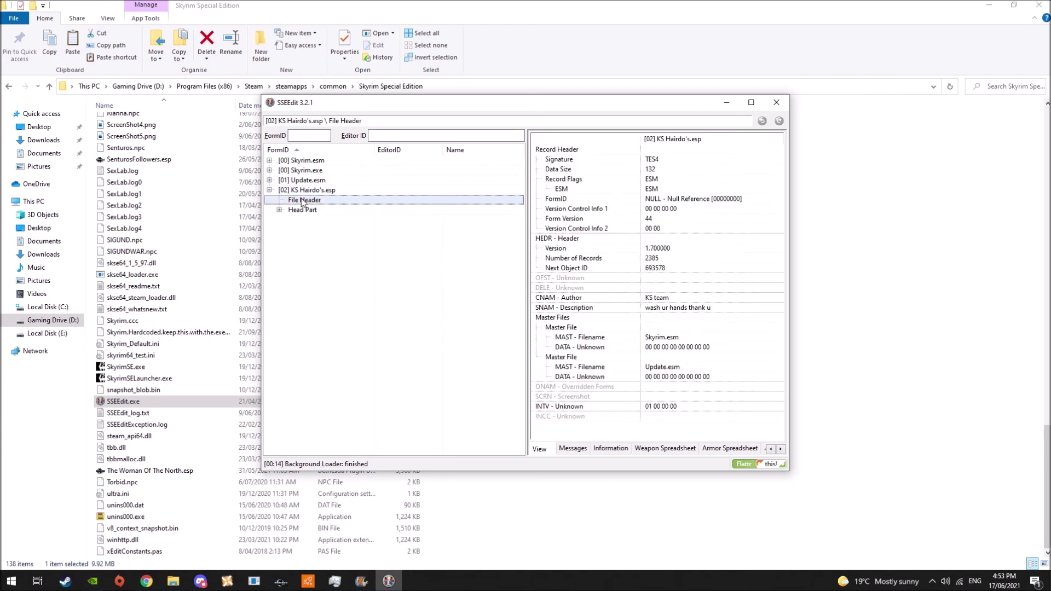
Edit the header's Record Flags with ESM ticked, and save KS Hairdo's.esp while closing SSEEdit
{"action": "left_click", "coordinate": [564, 181]}
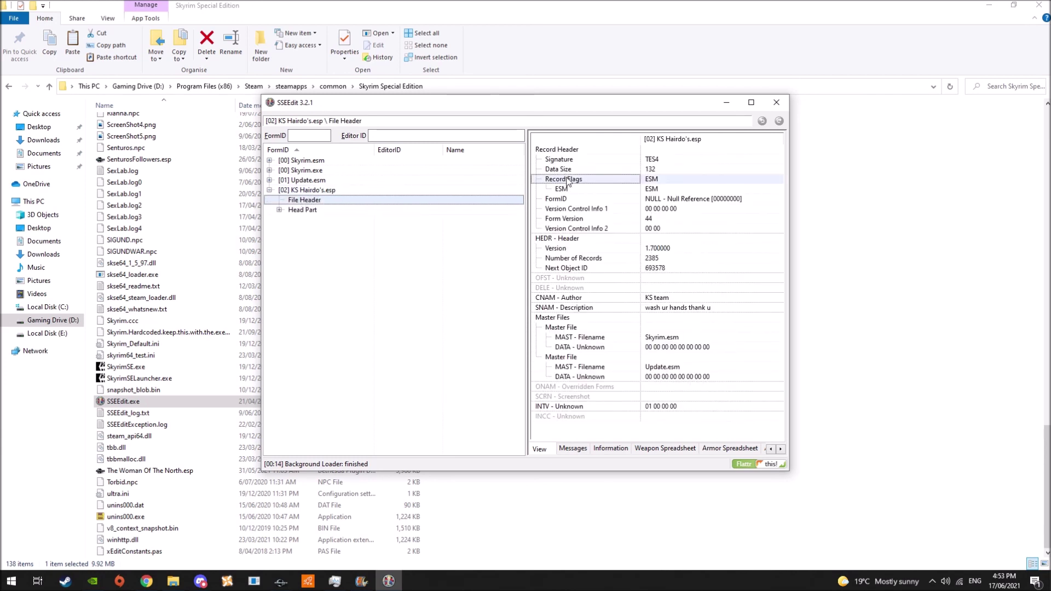
{"action": "right_click", "coordinate": [657, 181]}
{"action": "left_click", "coordinate": [680, 188]}
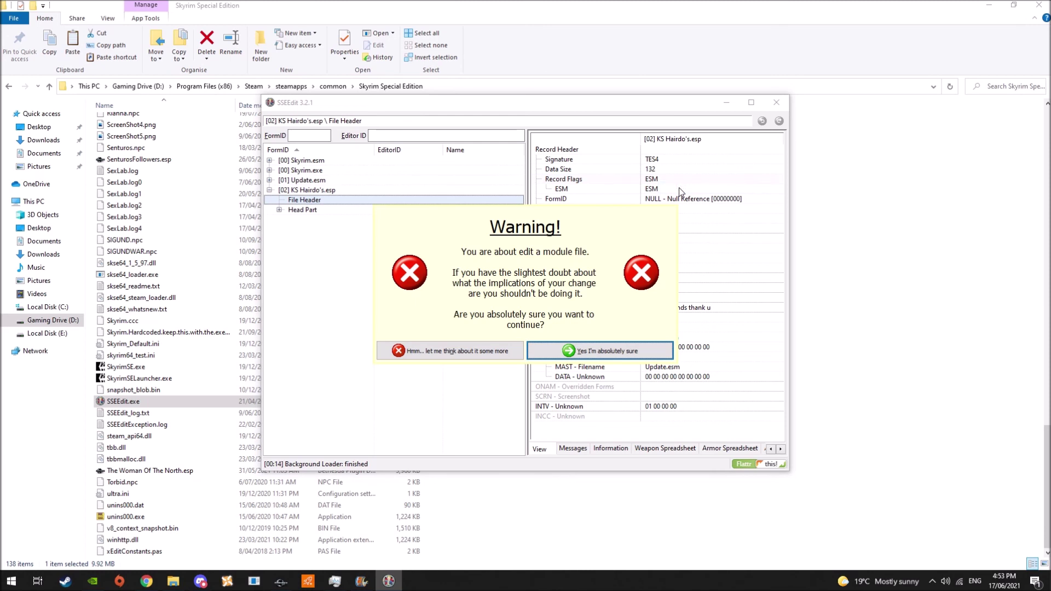
{"action": "left_click", "coordinate": [592, 352]}
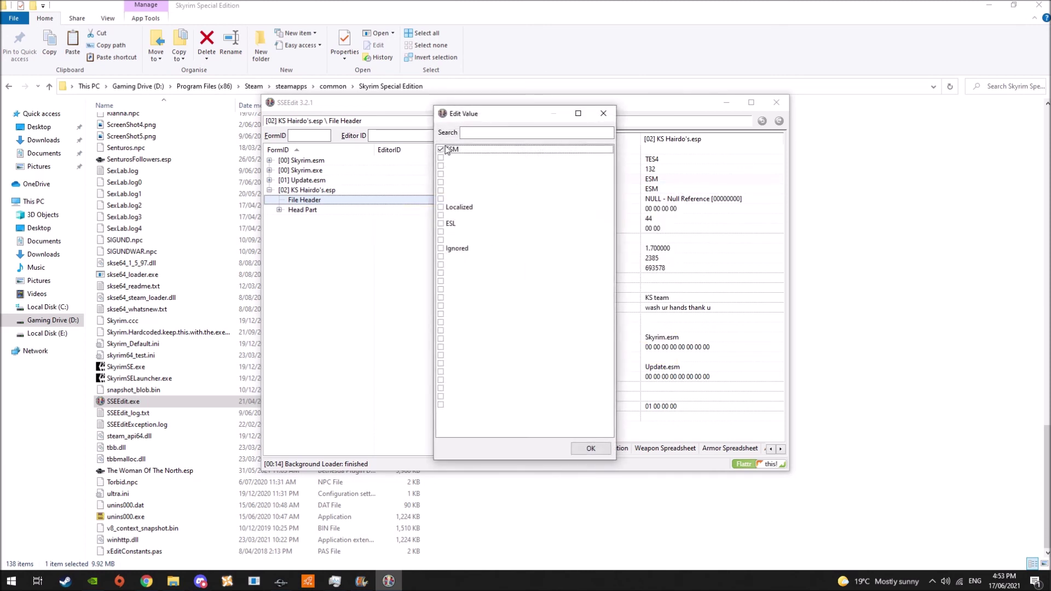
{"action": "left_click", "coordinate": [591, 448]}
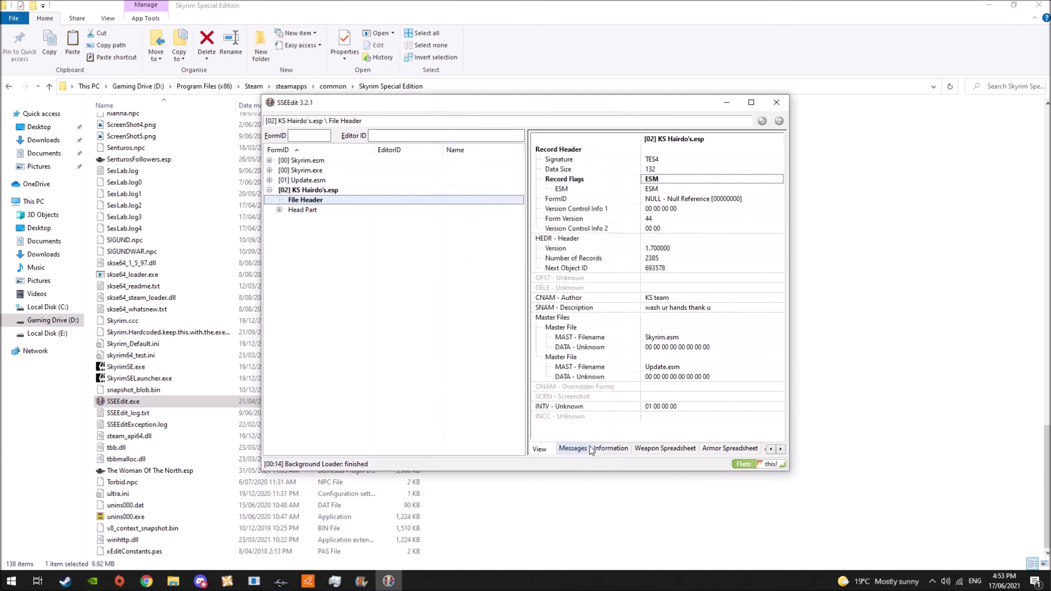
{"action": "left_click", "coordinate": [776, 102]}
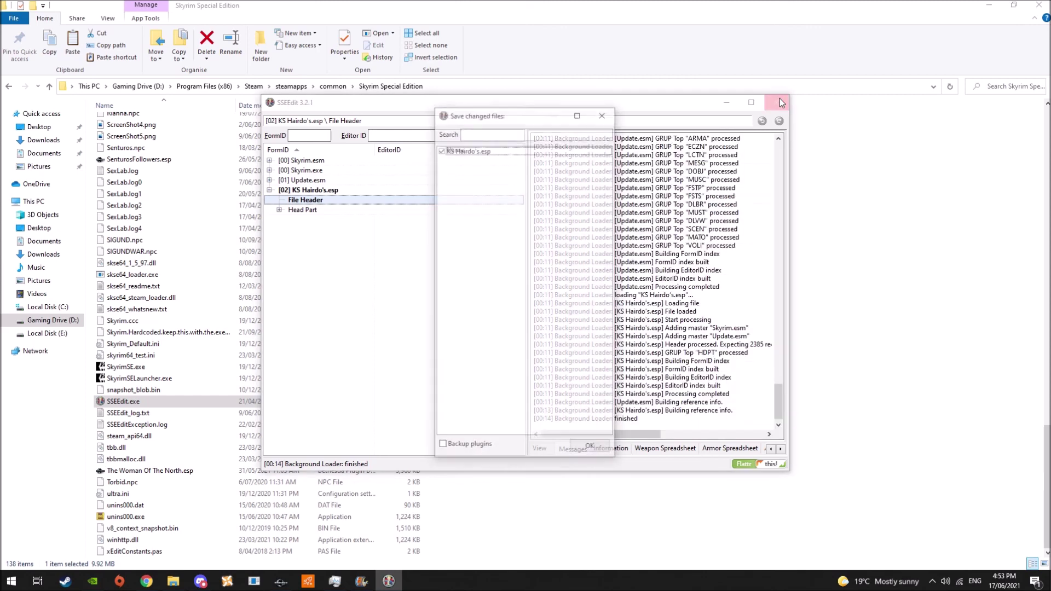
{"action": "left_click", "coordinate": [584, 450]}
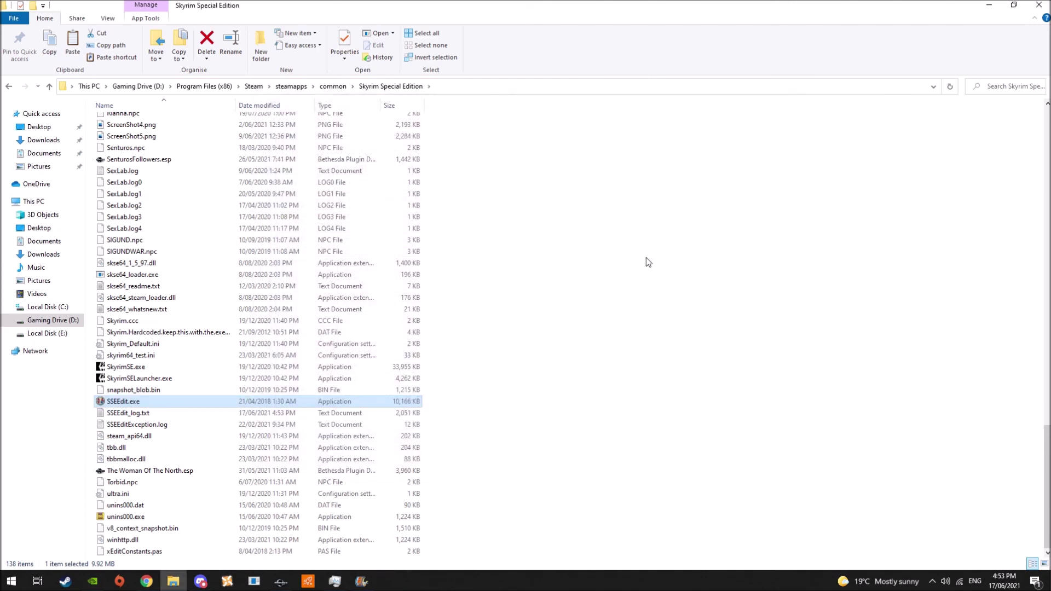